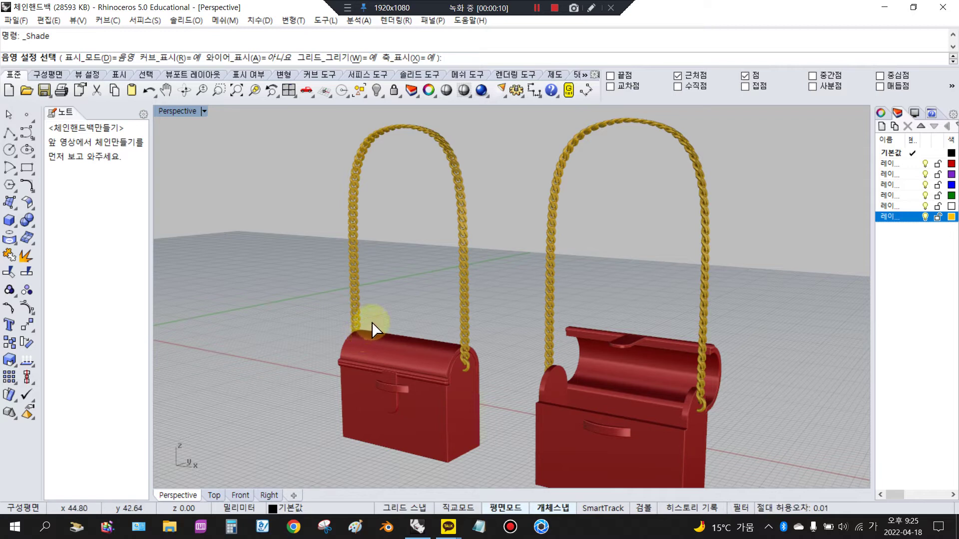
# Examine the finished closed and open chain handbags from several angles in shaded display.
pyautogui.moveTo(384, 320)
pyautogui.mouseDown(button='right')
pyautogui.moveTo(642, 283)
pyautogui.moveTo(780, 279)
pyautogui.moveTo(556, 300)
pyautogui.moveTo(503, 293)
pyautogui.mouseUp(button='right')
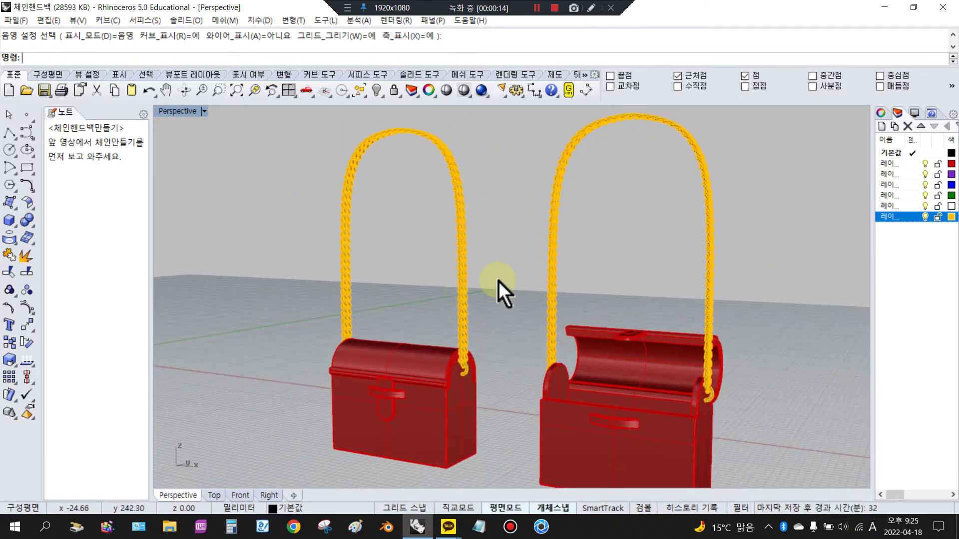
pyautogui.rightClick(503, 294)
pyautogui.scroll(2, 565, 356)
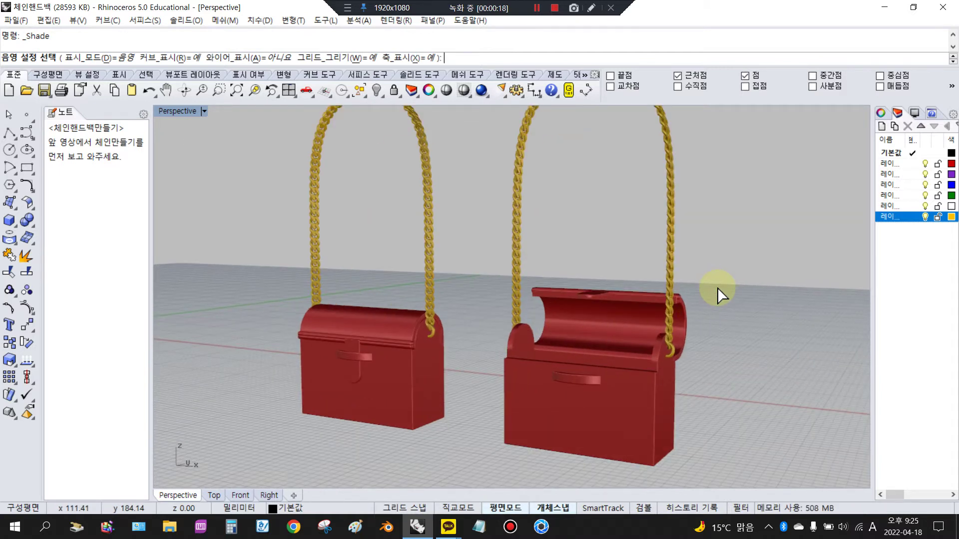
pyautogui.moveTo(727, 315); pyautogui.dragTo(536, 309, button='right')
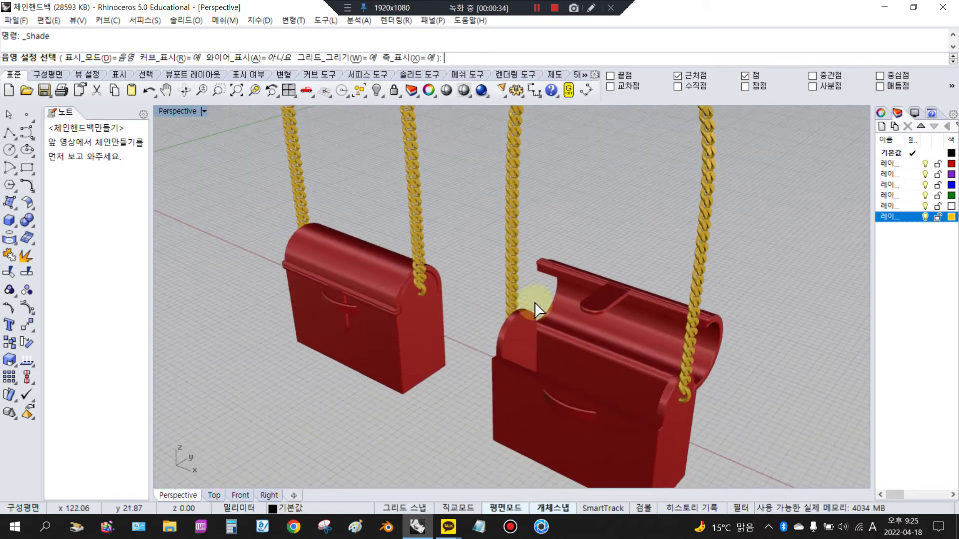
pyautogui.click(353, 270)
pyautogui.click(458, 248)
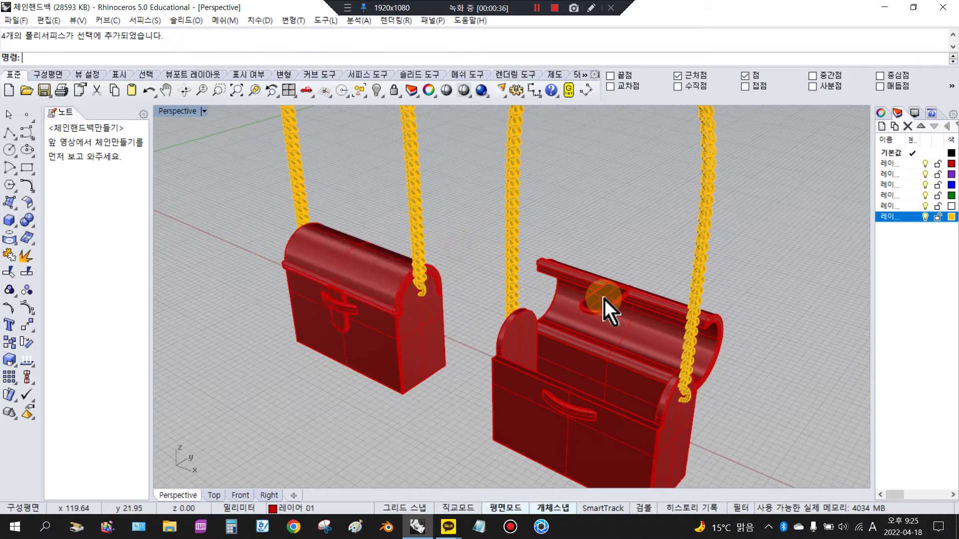
pyautogui.click(624, 240)
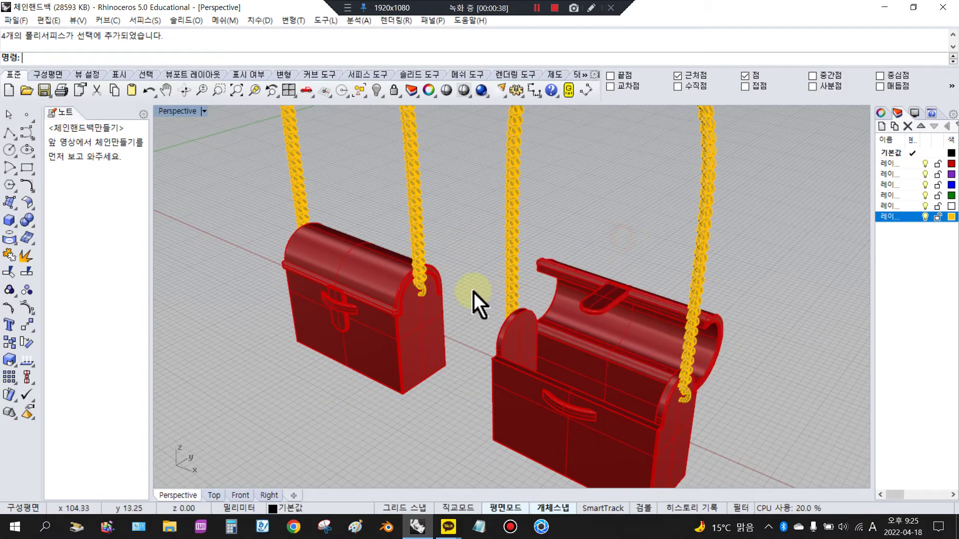
# Inspect the side rim and chain end of the closed handbag up close, and the open handbag's interior.
pyautogui.scroll(9, 470, 292)
pyautogui.scroll(7, 409, 282)
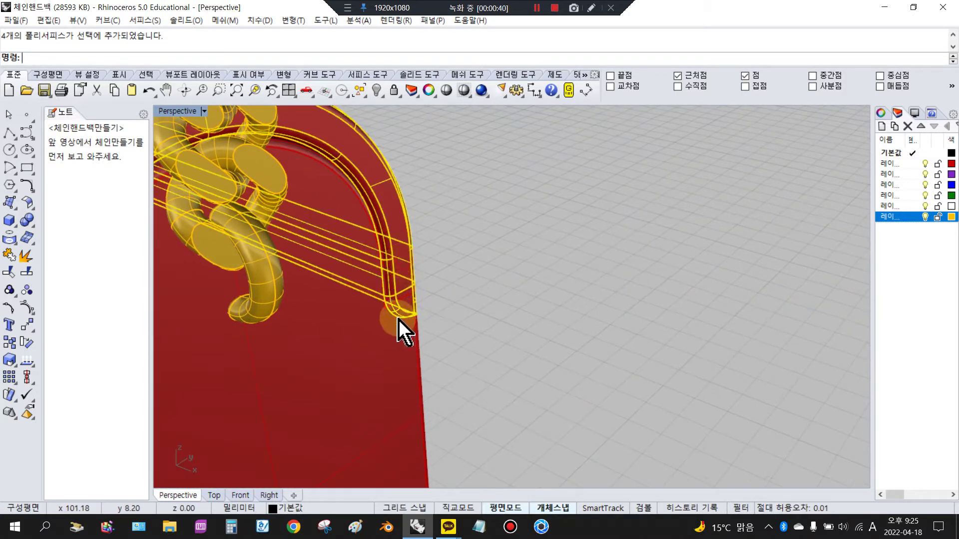
pyautogui.scroll(2, 420, 304)
pyautogui.scroll(-6, 450, 295)
pyautogui.scroll(-7, 452, 284)
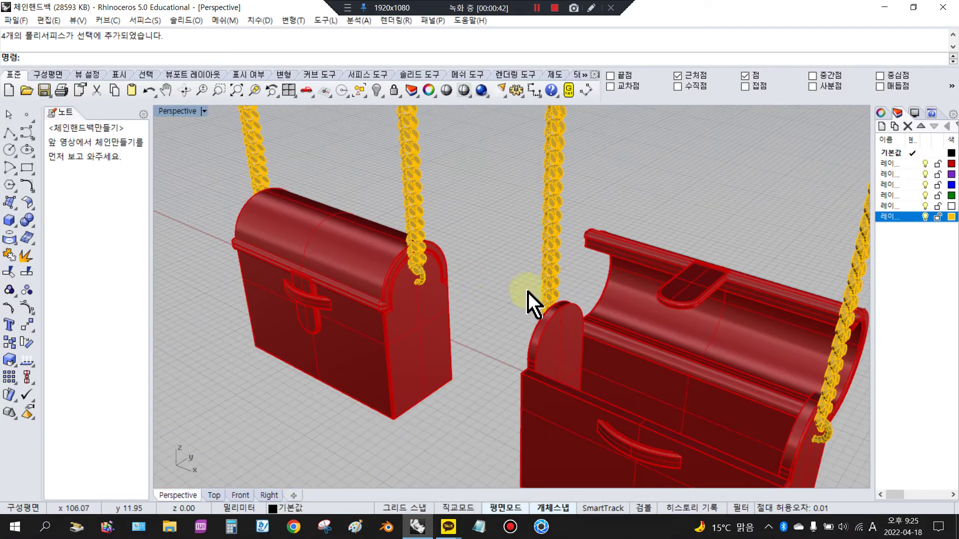
pyautogui.scroll(3, 696, 356)
pyautogui.click(691, 351)
pyautogui.click(509, 242)
pyautogui.scroll(-5, 510, 242)
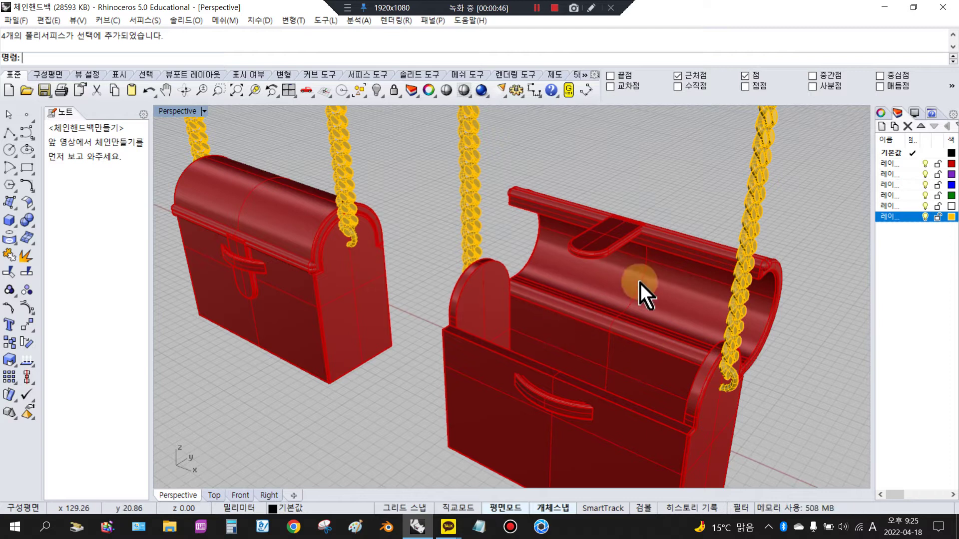
pyautogui.scroll(-2, 569, 310)
pyautogui.scroll(-4, 556, 270)
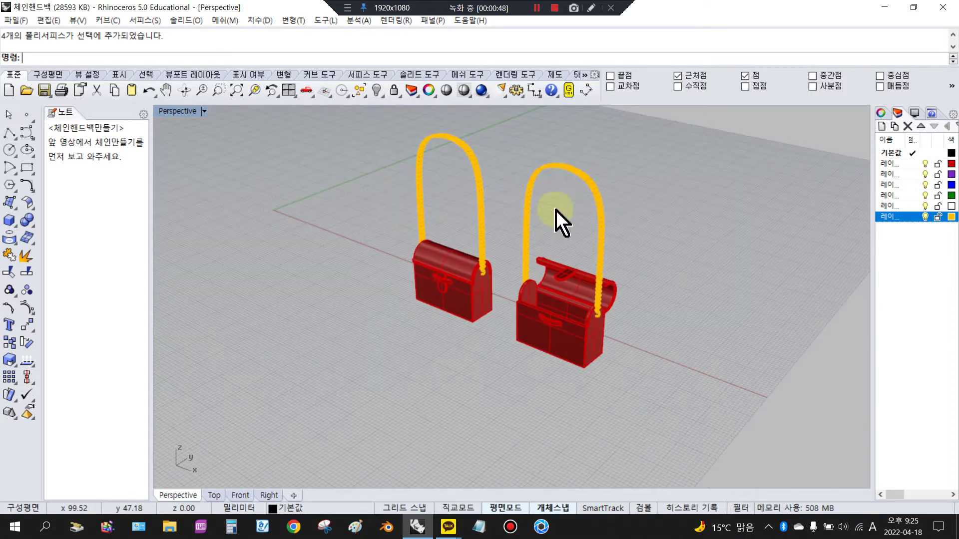
pyautogui.scroll(4, 552, 143)
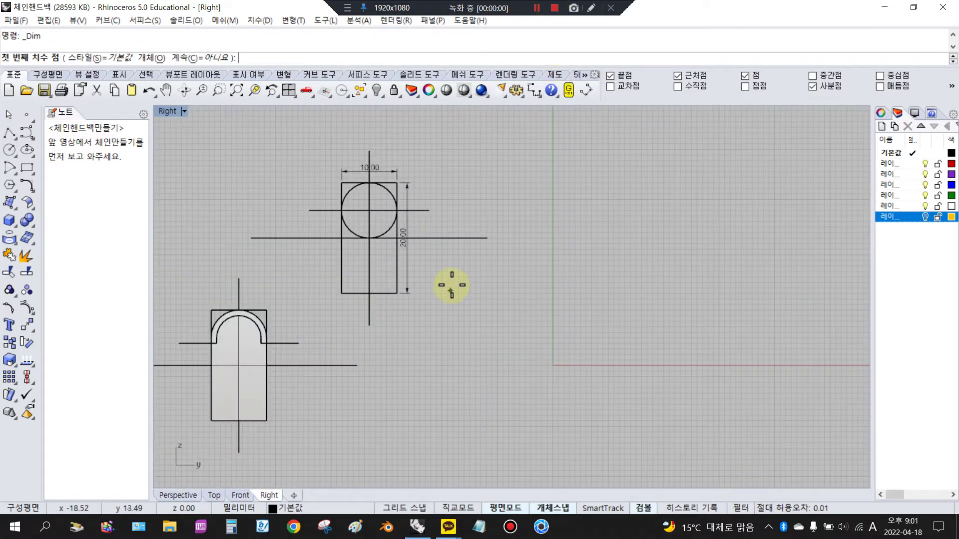
# Draw a vertical centre line in the Right view with its midpoint at the origin.
pyautogui.click(9, 133)
pyautogui.moveTo(37, 127); pyautogui.dragTo(190, 149)
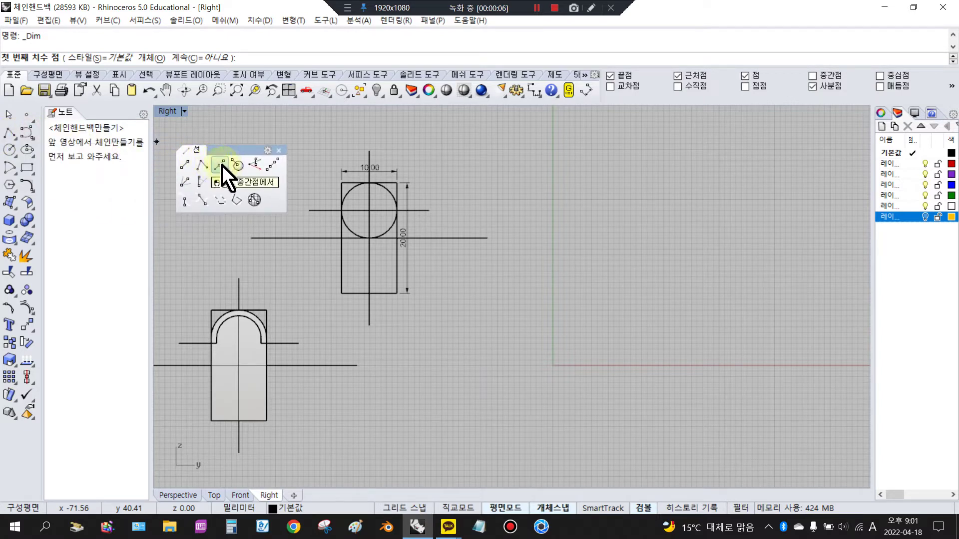
pyautogui.click(220, 165)
pyautogui.write('0')
pyautogui.press('Return')
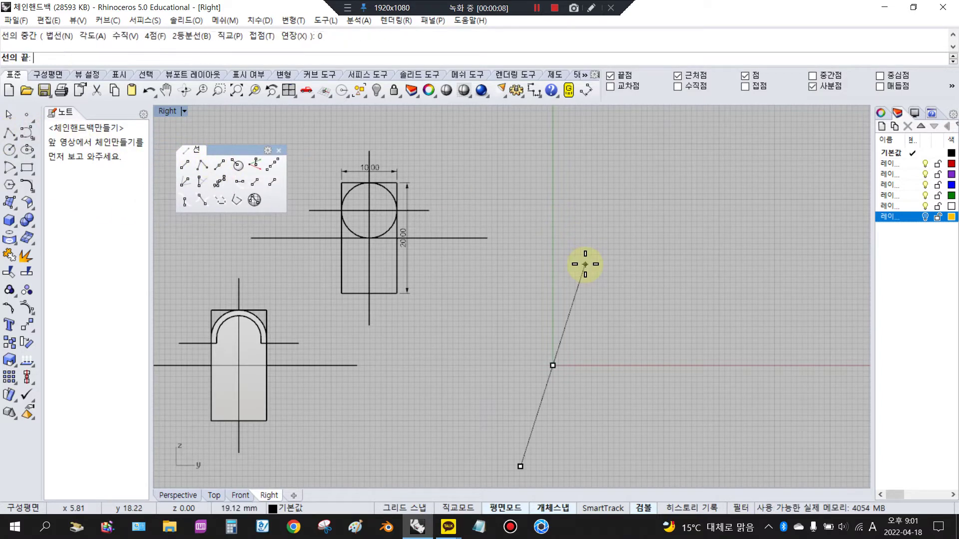
pyautogui.click(553, 226)
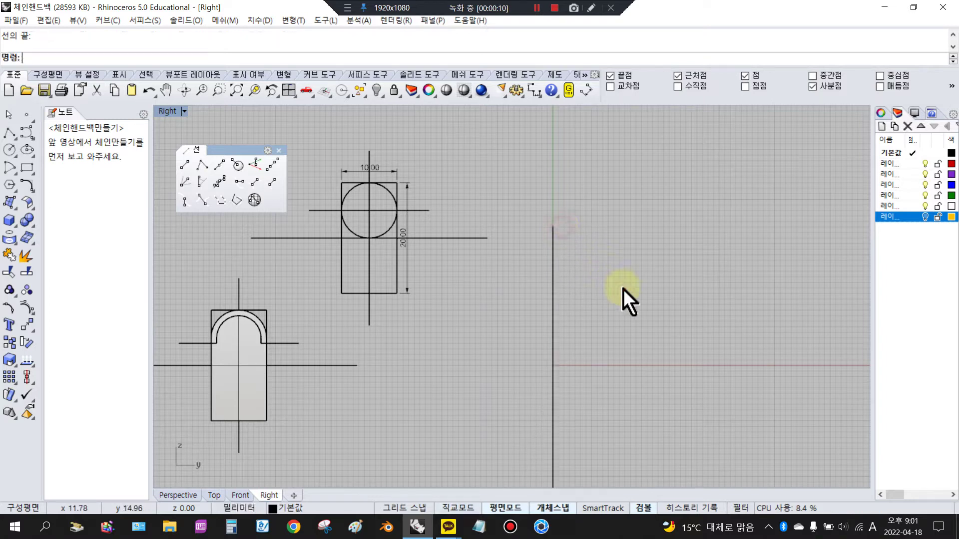
# Draw a horizontal centre line with its midpoint at the origin, extending about 24 mm to each side.
pyautogui.press('Return')
pyautogui.write('0')
pyautogui.press('Return')
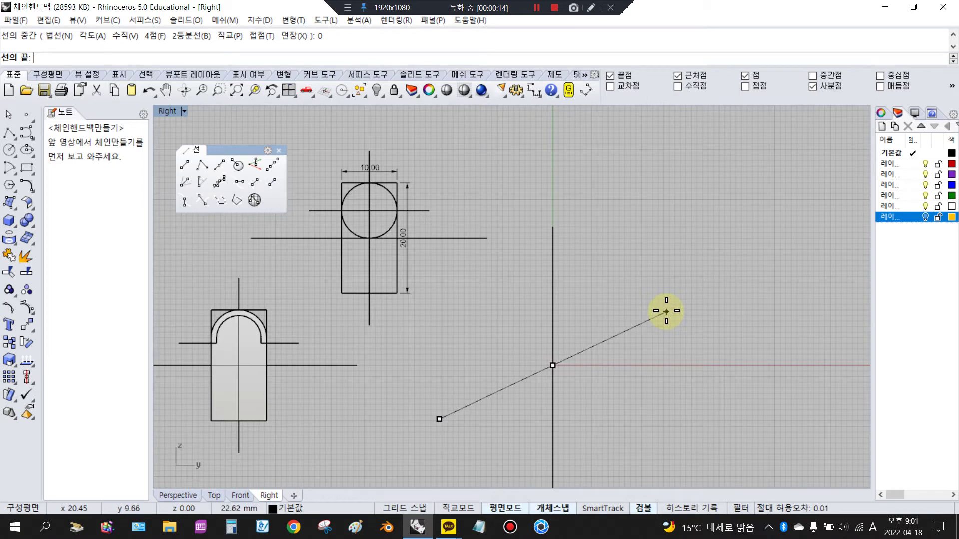
pyautogui.click(688, 328)
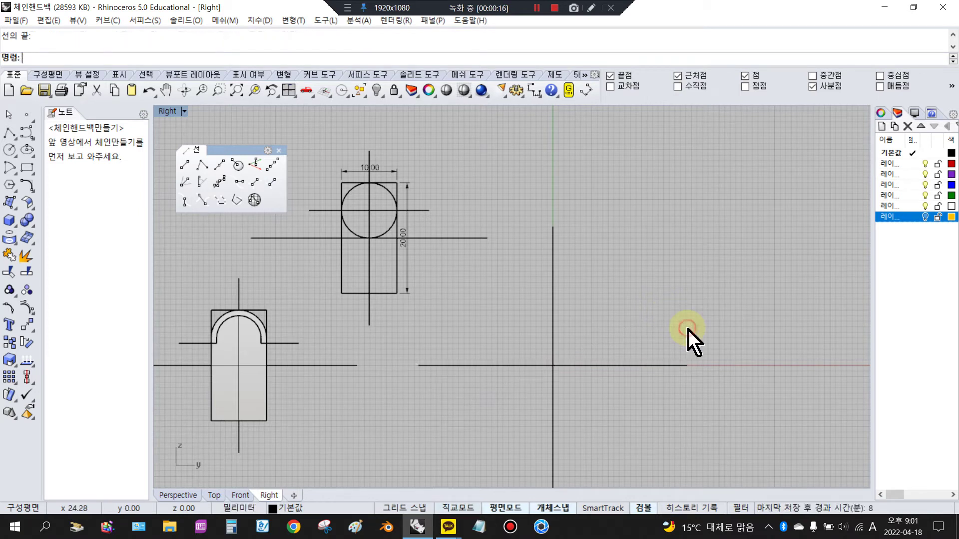
# Draw a rectangle centred on the origin, 10 mm wide and 20 mm high.
pyautogui.click(21, 172)
pyautogui.moveTo(44, 168); pyautogui.dragTo(146, 176)
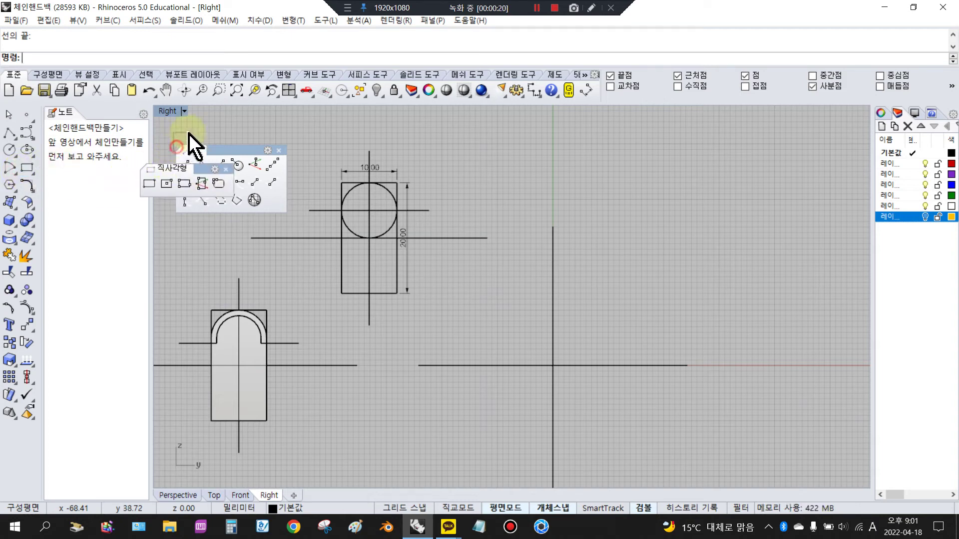
pyautogui.click(167, 184)
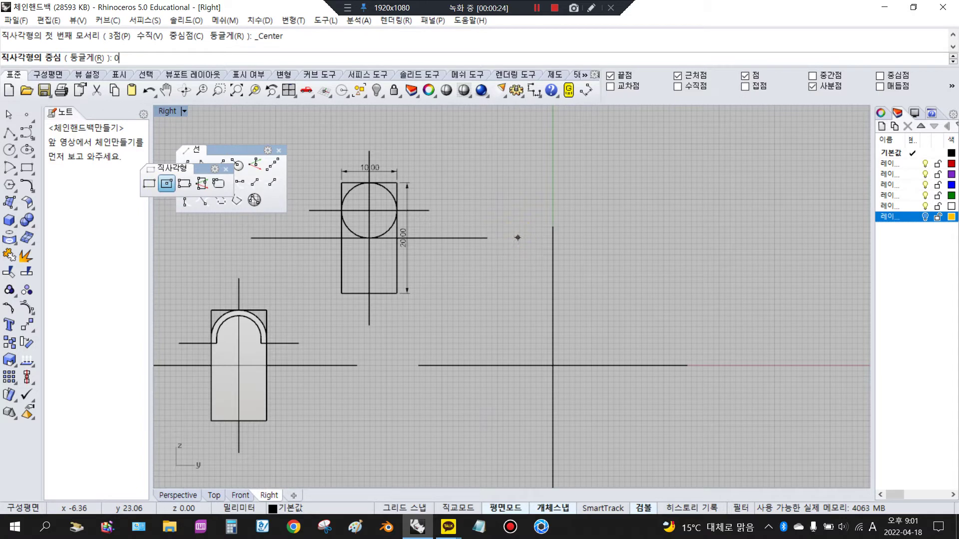
pyautogui.write('0')
pyautogui.press('Return')
pyautogui.write('10')
pyautogui.rightClick(518, 237)
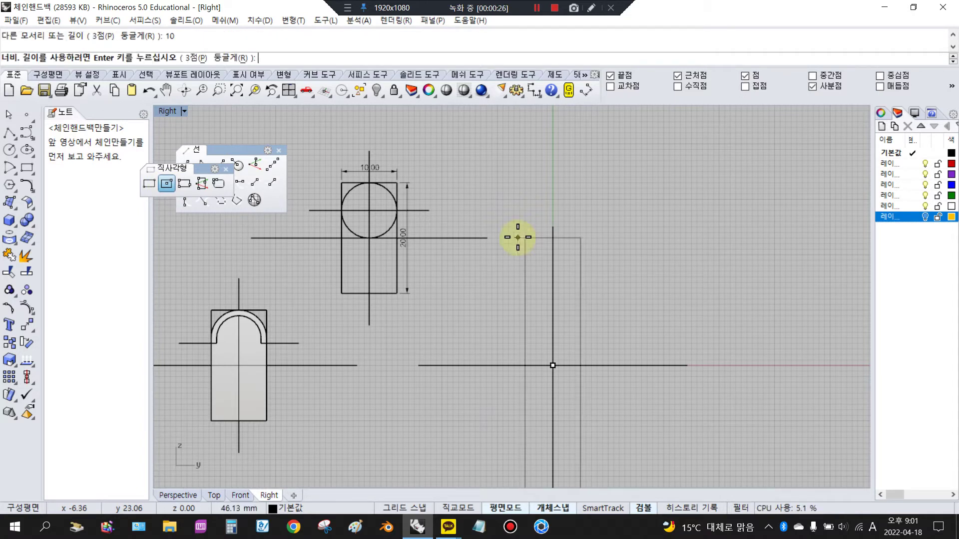
pyautogui.rightClick(517, 238)
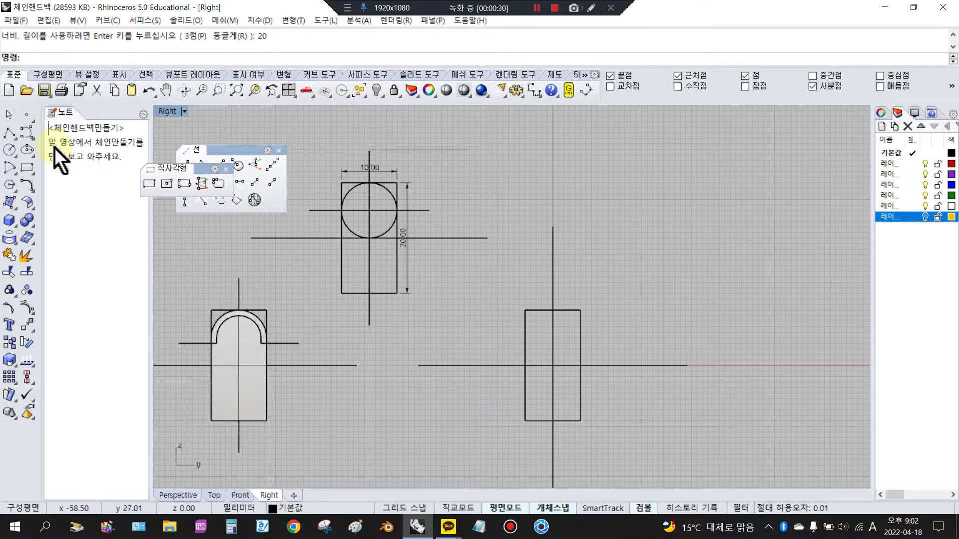
# With intersection snap enabled, draw a 10 mm diameter circle from the middle of the rectangle's top edge down to the origin.
pyautogui.click(10, 156)
pyautogui.moveTo(32, 144); pyautogui.dragTo(169, 159)
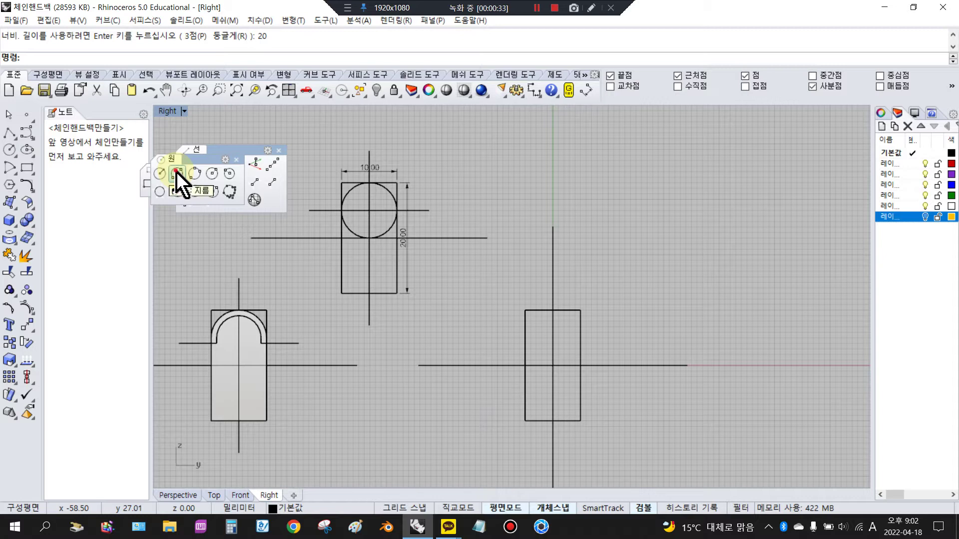
pyautogui.click(176, 173)
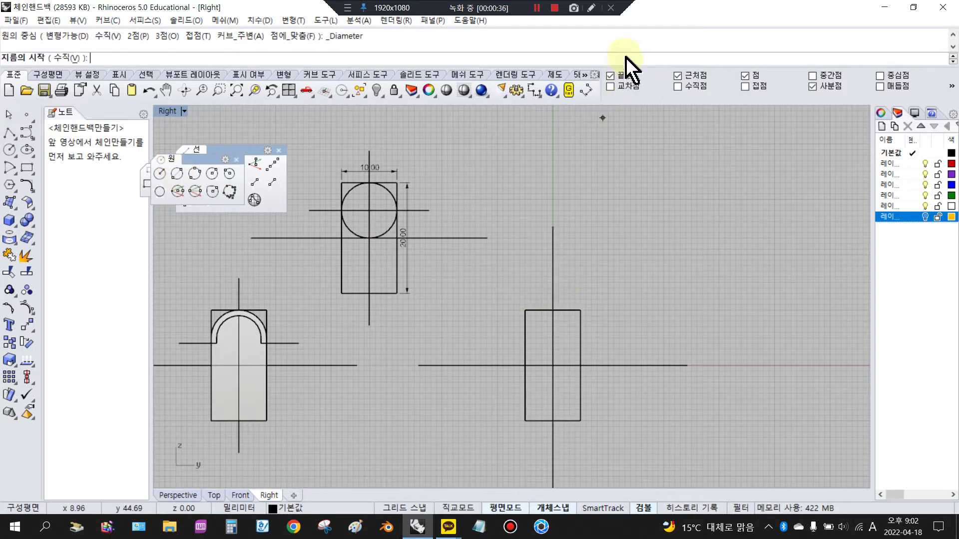
pyautogui.click(555, 310)
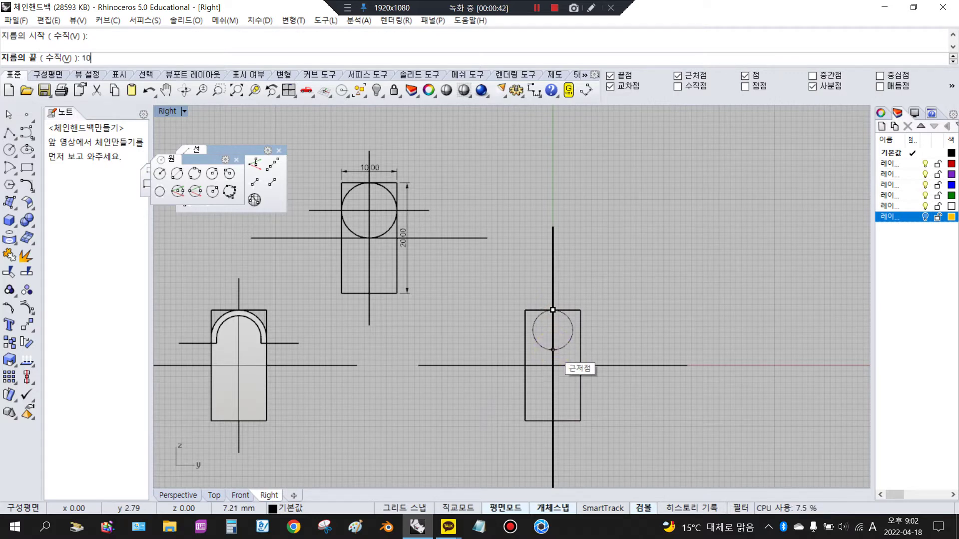
pyautogui.write('10')
pyautogui.press('Return')
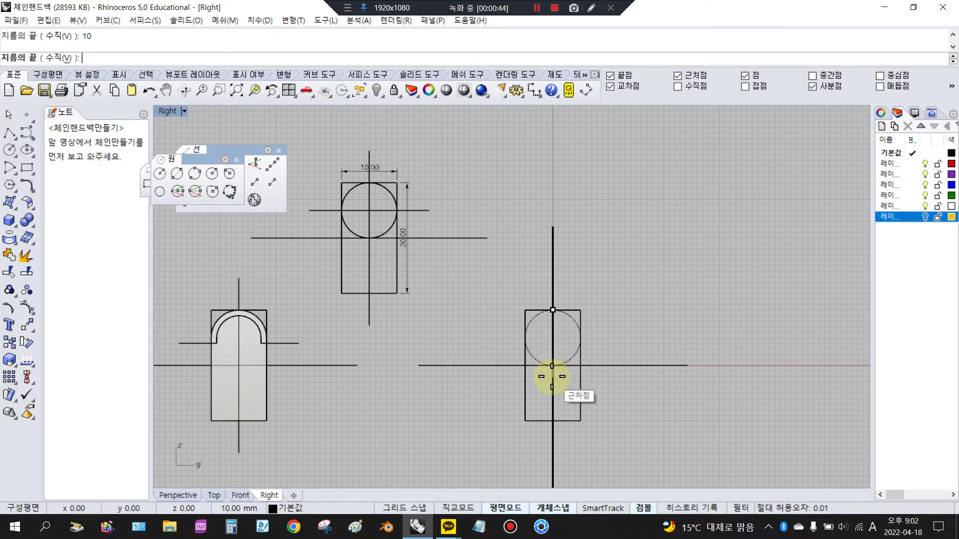
pyautogui.click(552, 368)
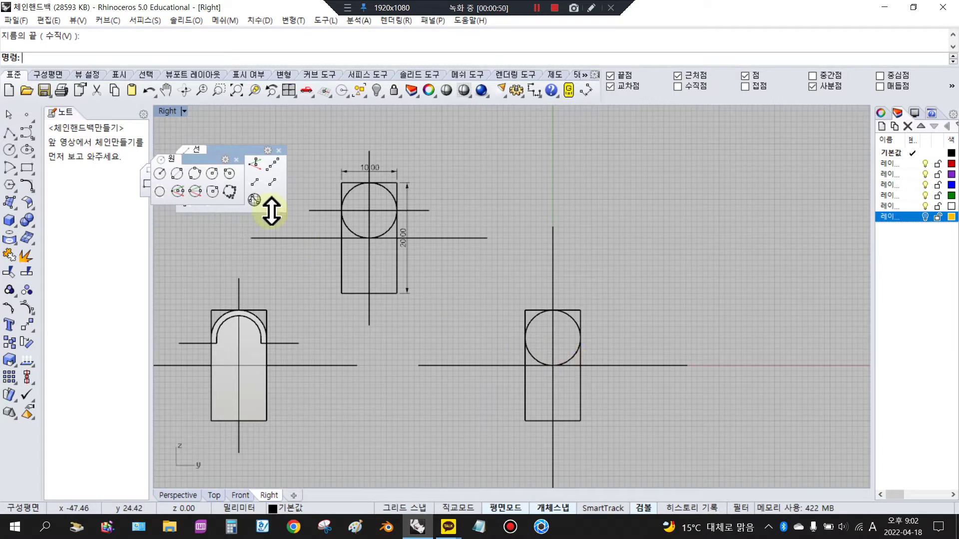
# Draw a short horizontal line with its midpoint at the middle of the rectangle's top edge, extending past both sides.
pyautogui.moveTo(249, 147); pyautogui.dragTo(235, 144)
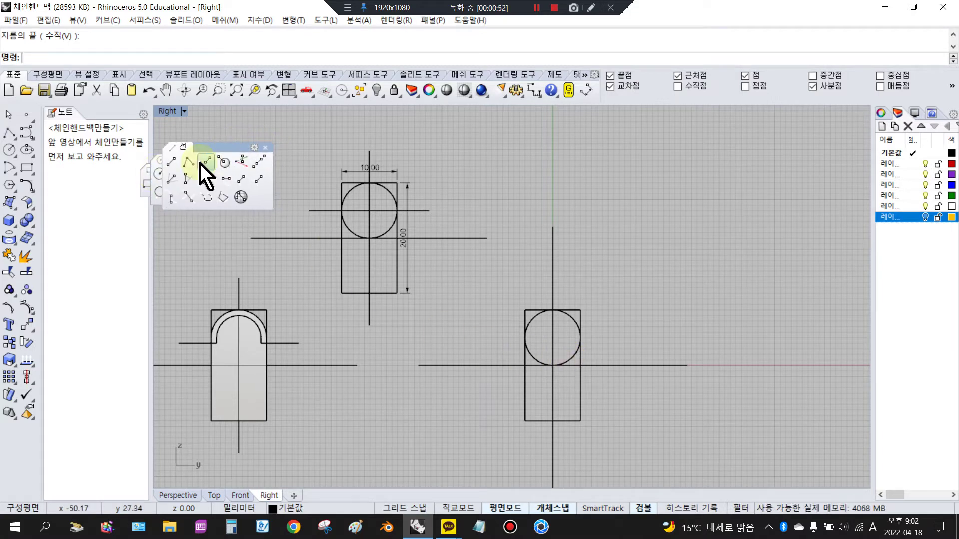
pyautogui.click(206, 163)
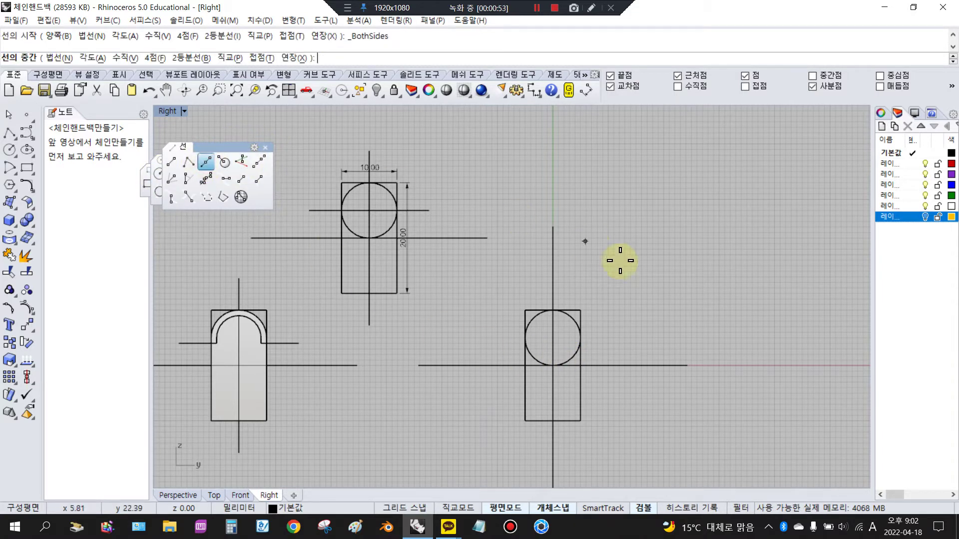
pyautogui.click(552, 309)
pyautogui.click(629, 310)
# Move the short horizontal line down 5 mm so it passes through the circle's centre.
pyautogui.click(624, 310)
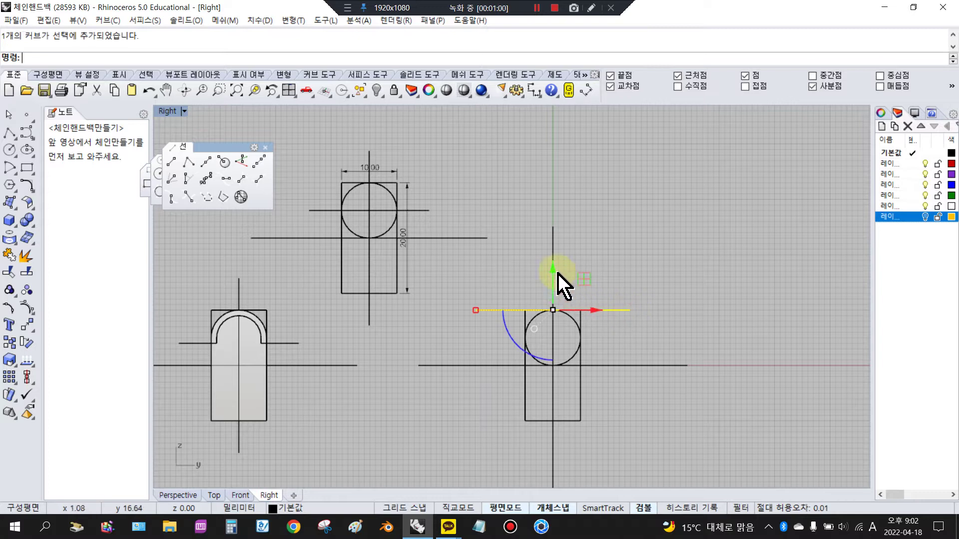
pyautogui.click(555, 275)
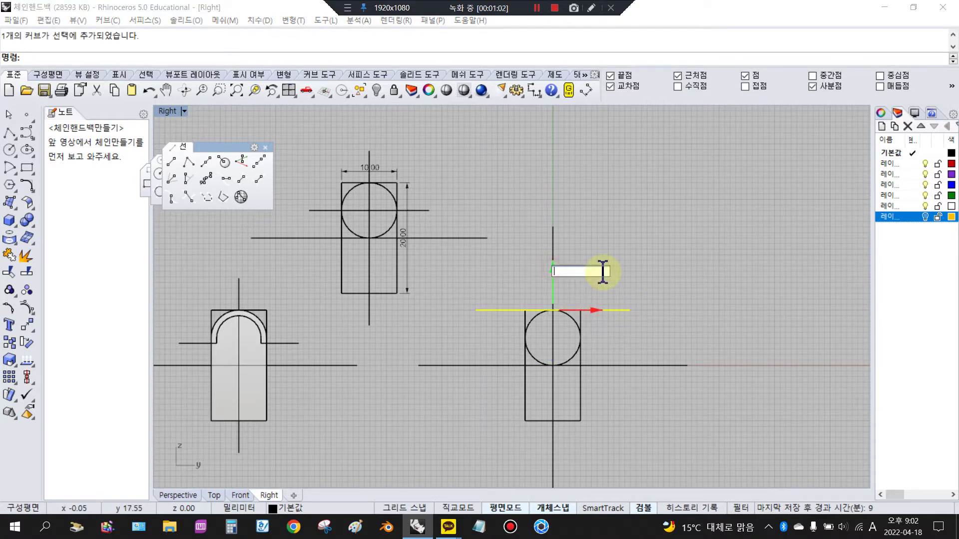
pyautogui.write('-5')
pyautogui.press('Return')
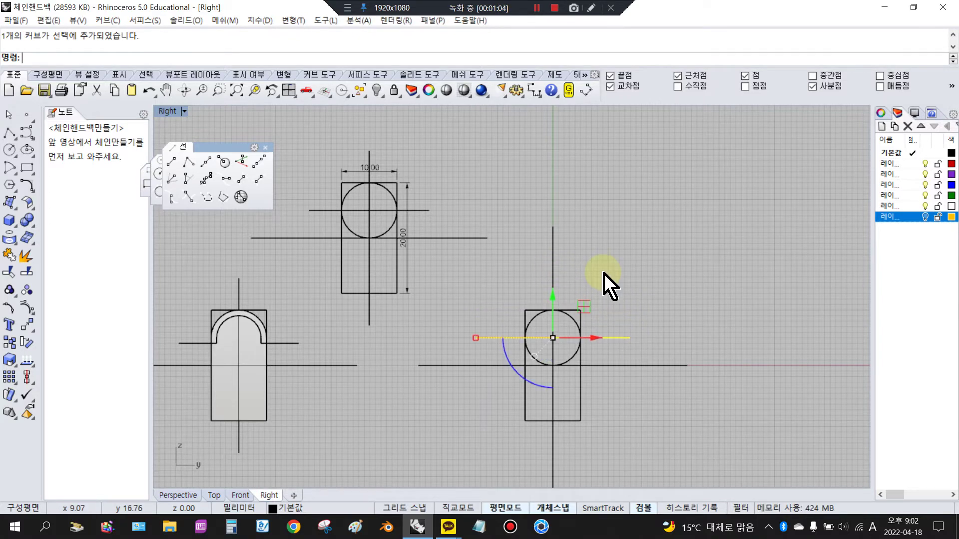
pyautogui.click(603, 272)
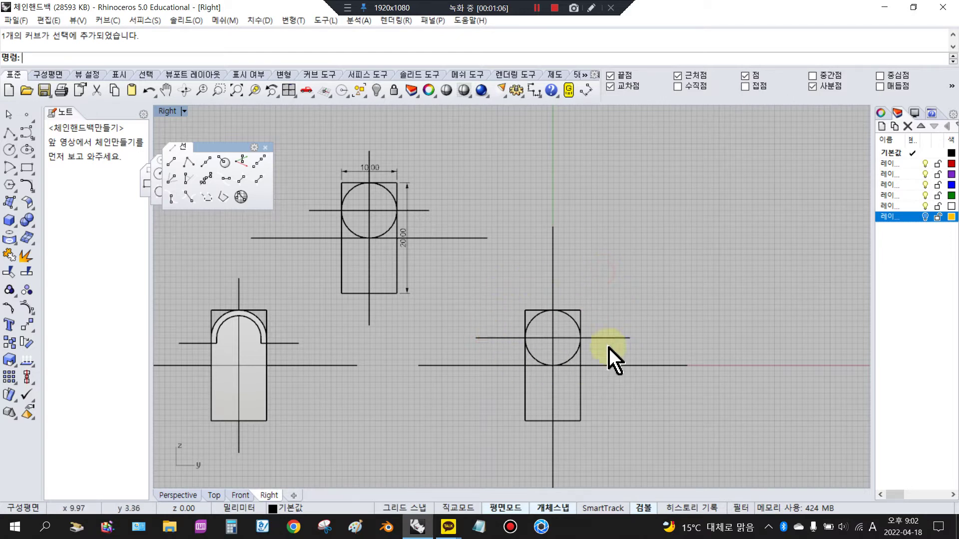
# Trim away the lower half of the circle, using the circle and the short horizontal line as cutting objects.
pyautogui.scroll(-5, 608, 348)
pyautogui.scroll(3, 252, 310)
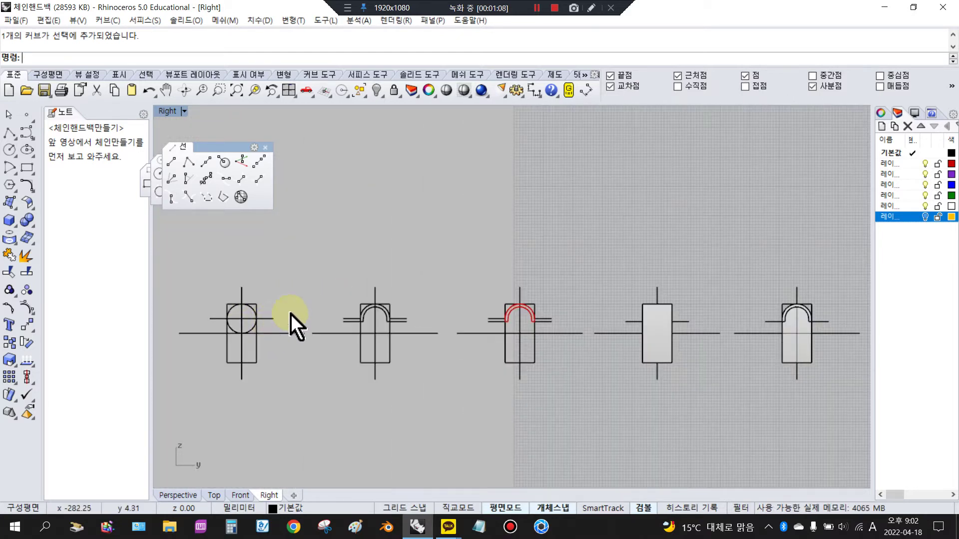
pyautogui.scroll(-3, 652, 353)
pyautogui.scroll(5, 610, 325)
pyautogui.scroll(1, 547, 339)
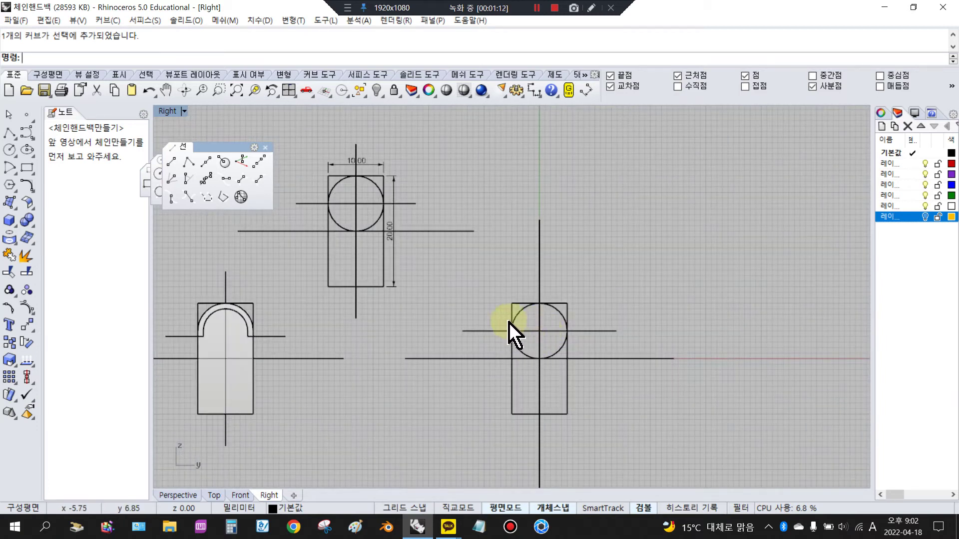
pyautogui.scroll(2, 505, 335)
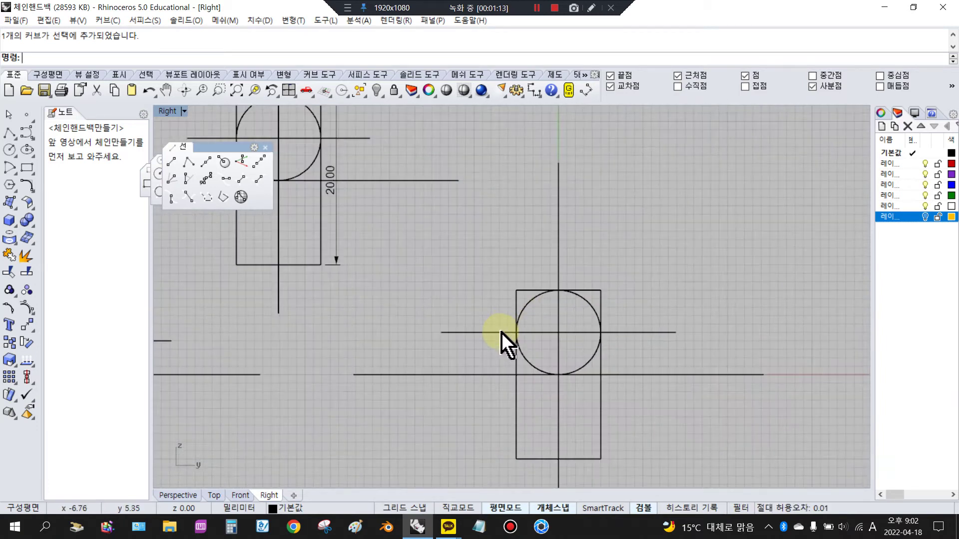
pyautogui.click(526, 306)
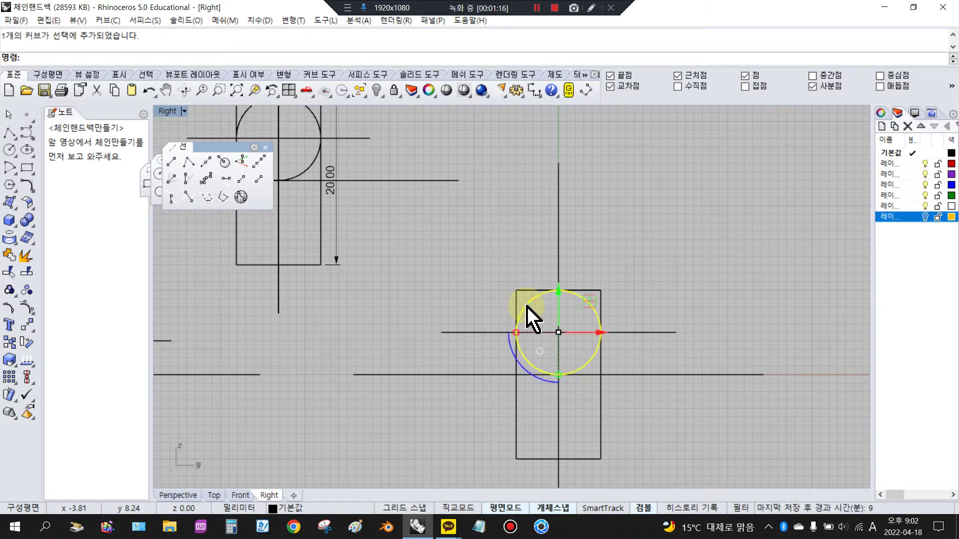
pyautogui.moveTo(421, 274); pyautogui.dragTo(698, 397)
pyautogui.click(602, 292)
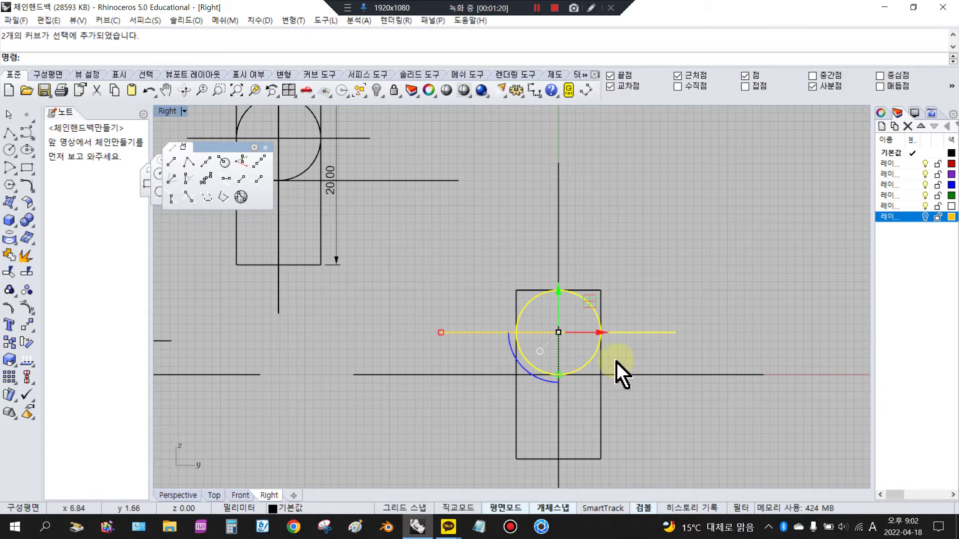
pyautogui.click(8, 280)
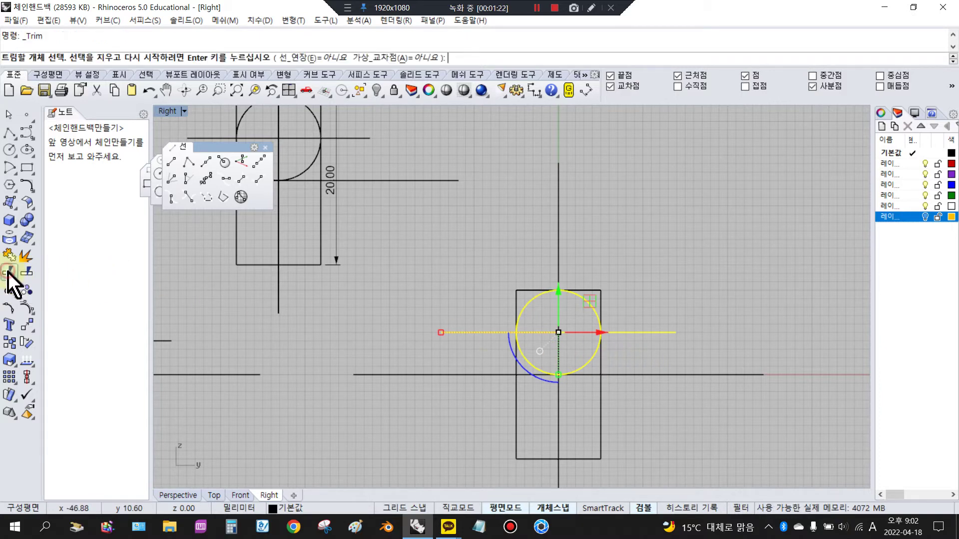
pyautogui.scroll(3, 548, 349)
pyautogui.click(514, 363)
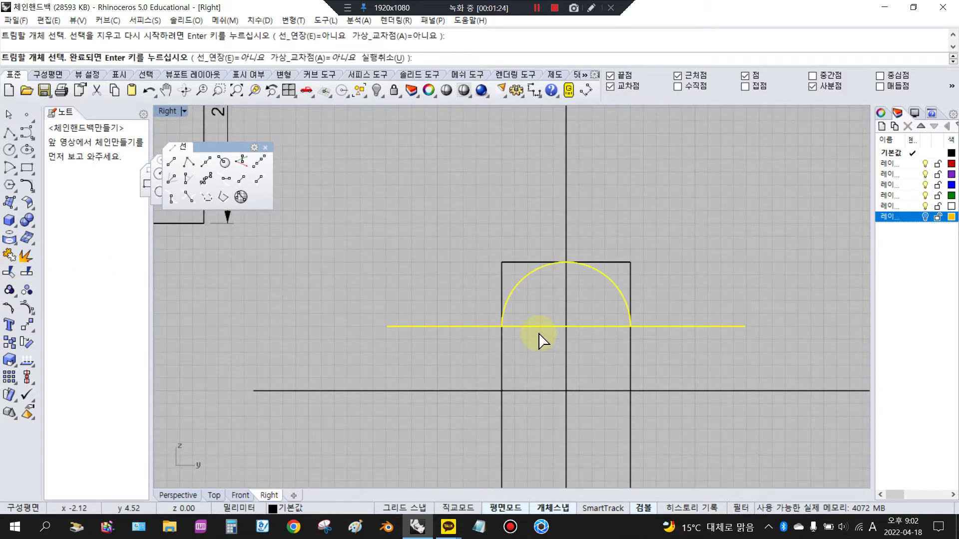
# Trim out the short line's segment inside the arc and join the arc with the two remaining line pieces.
pyautogui.scroll(-3, 558, 349)
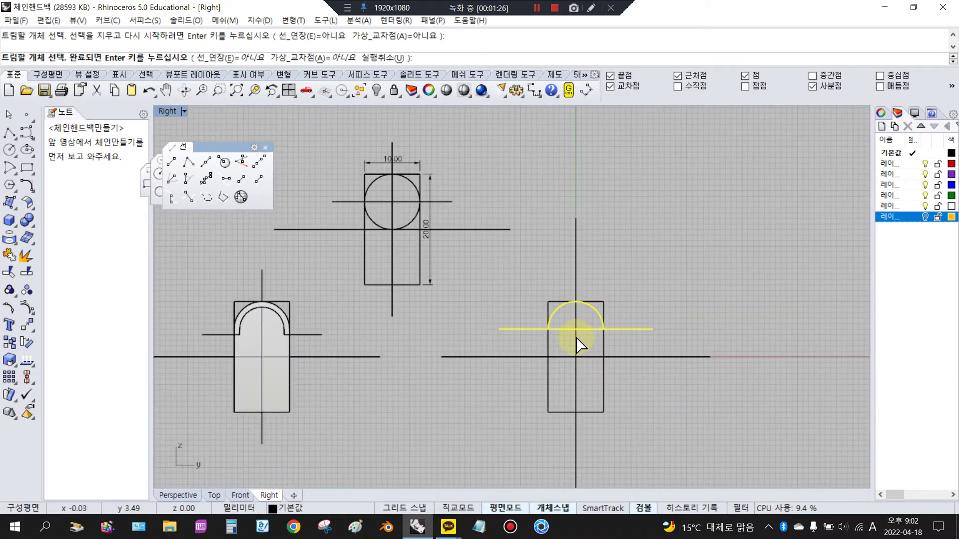
pyautogui.click(569, 332)
pyautogui.press('Return')
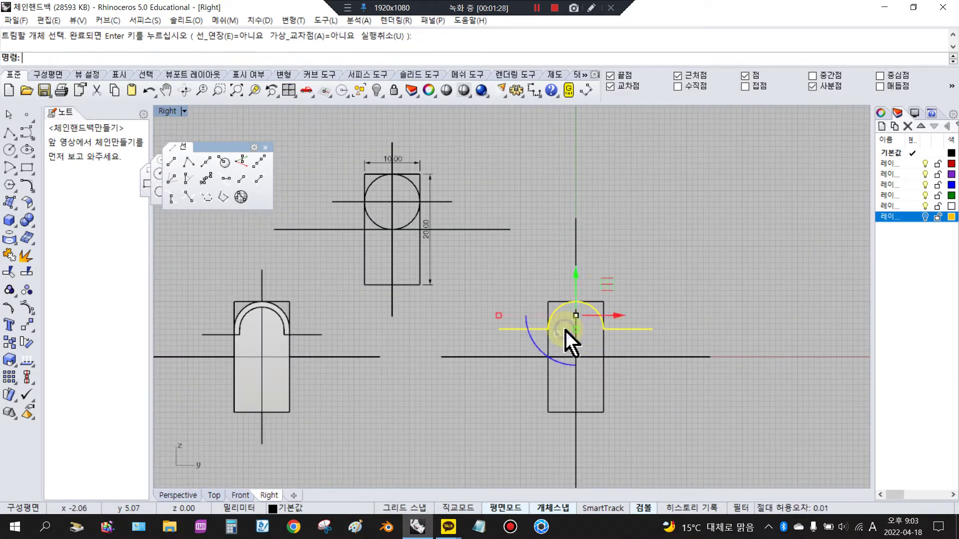
pyautogui.click(9, 256)
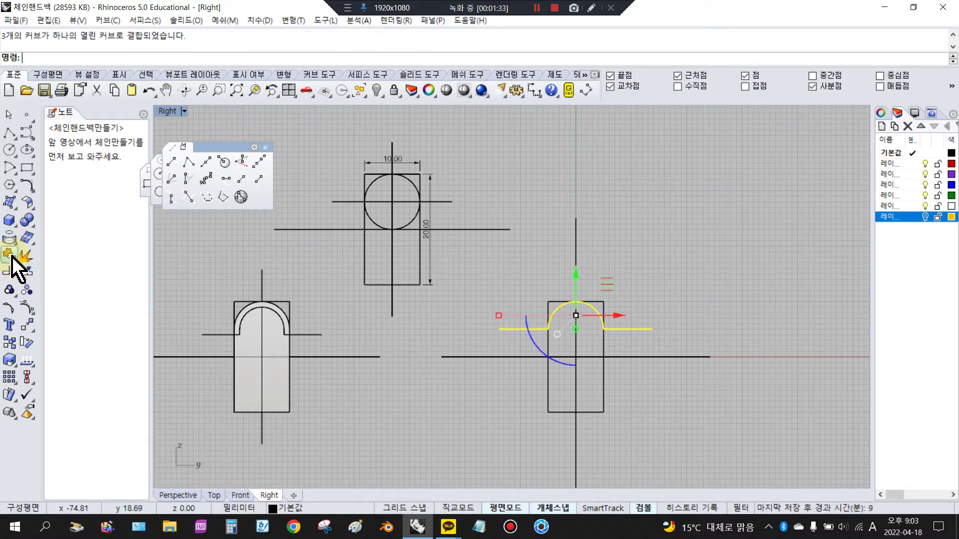
# Offset the joined arch curve inward by 1 mm.
pyautogui.click(33, 190)
pyautogui.moveTo(54, 181); pyautogui.dragTo(188, 189)
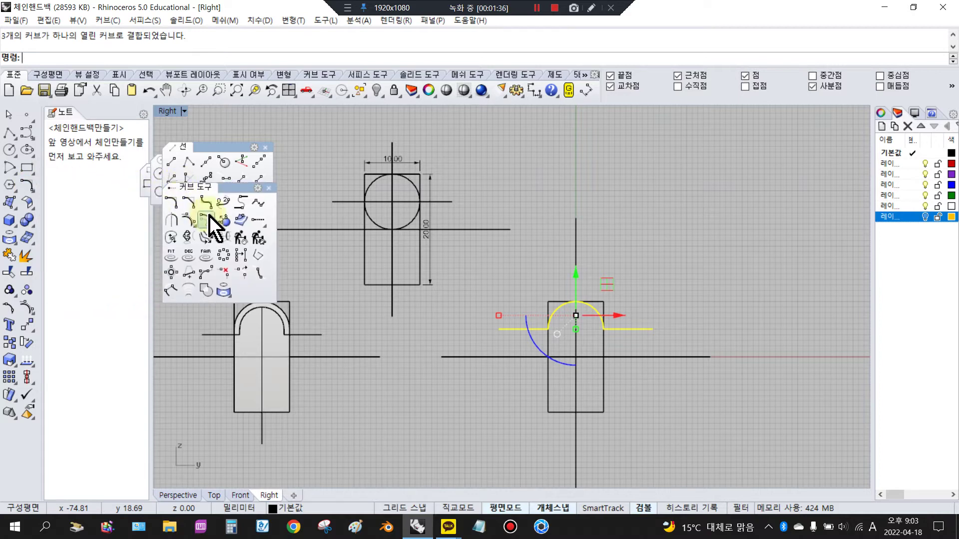
pyautogui.click(209, 222)
pyautogui.click(85, 58)
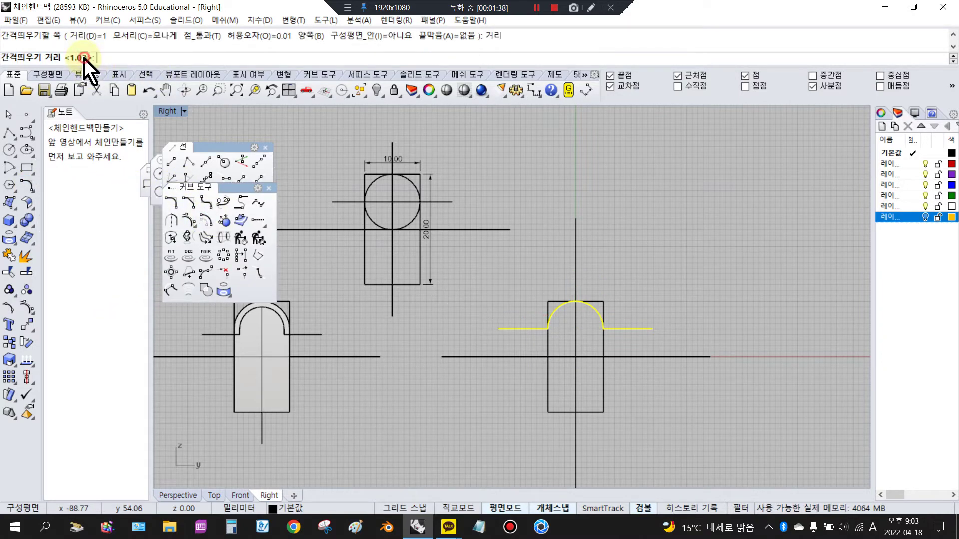
pyautogui.scroll(5, 256, 316)
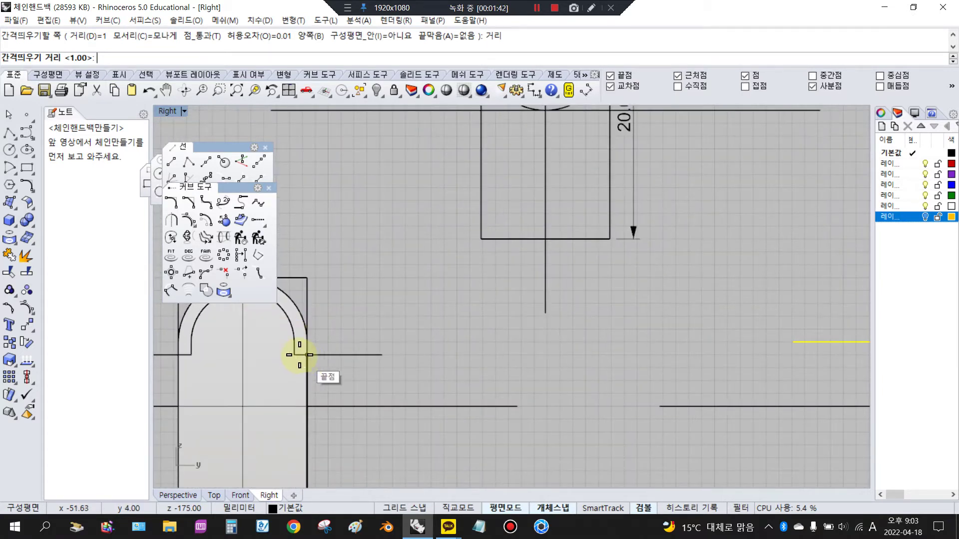
pyautogui.scroll(-4, 309, 270)
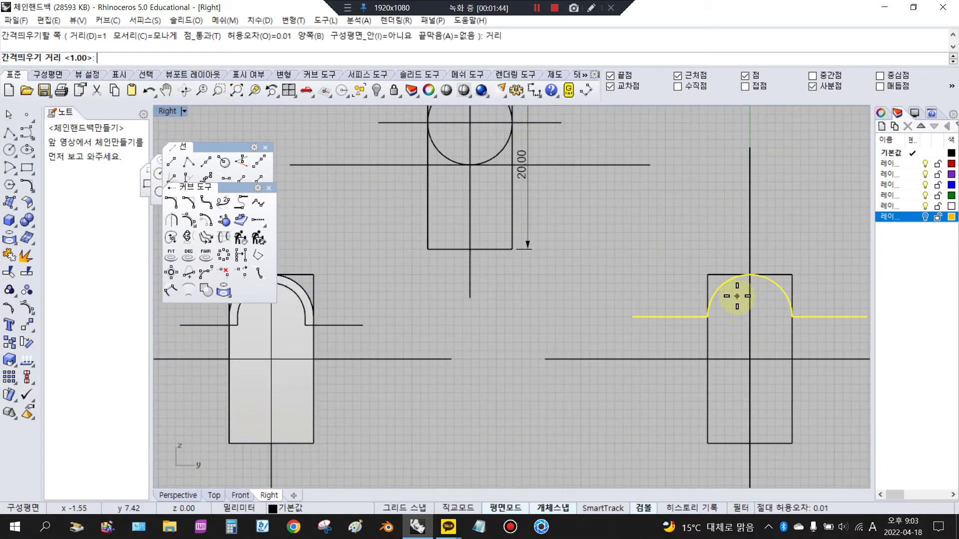
pyautogui.press('Return')
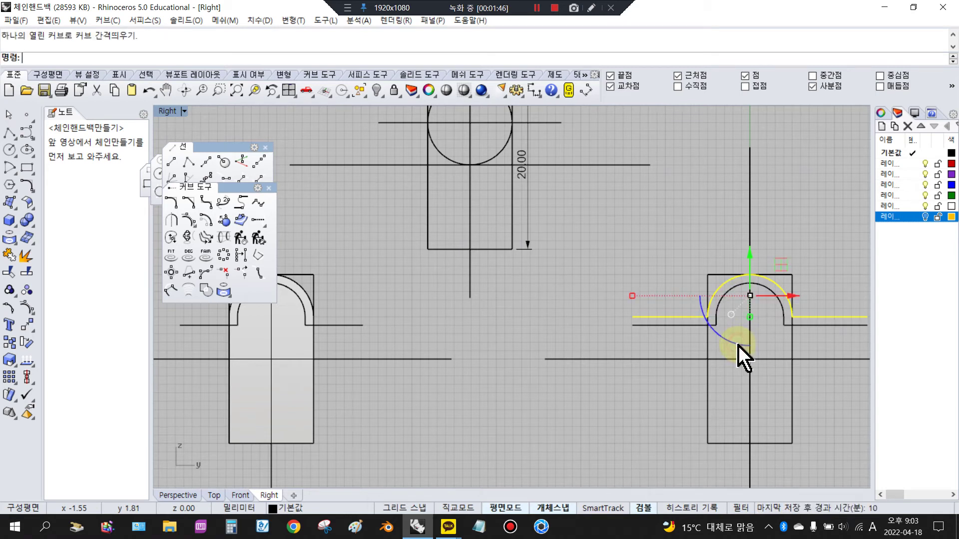
pyautogui.click(819, 285)
# Duplicate the rectangle and both arch curves in place, and lock one set as a backup.
pyautogui.scroll(-3, 619, 292)
pyautogui.moveTo(614, 252); pyautogui.dragTo(766, 409)
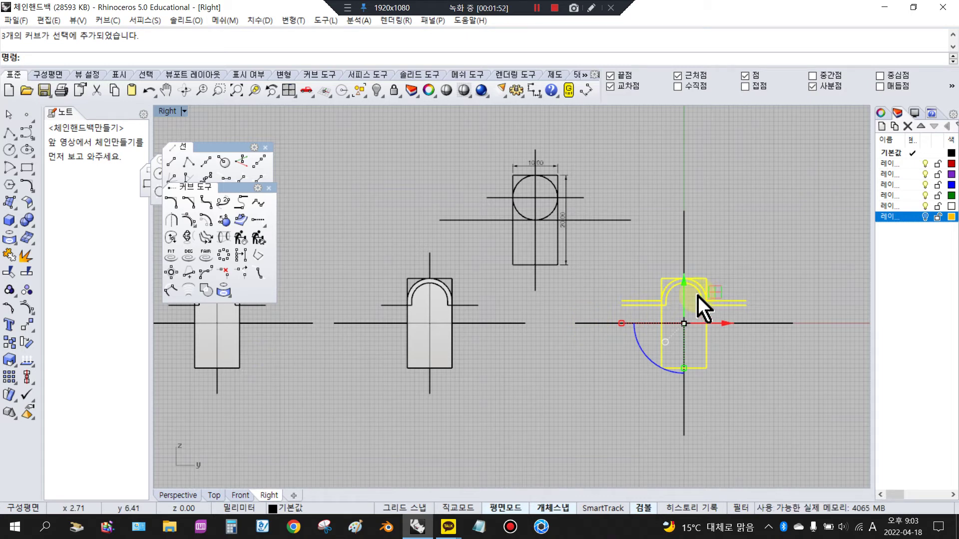
pyautogui.hotkey('ctrl', 'v')
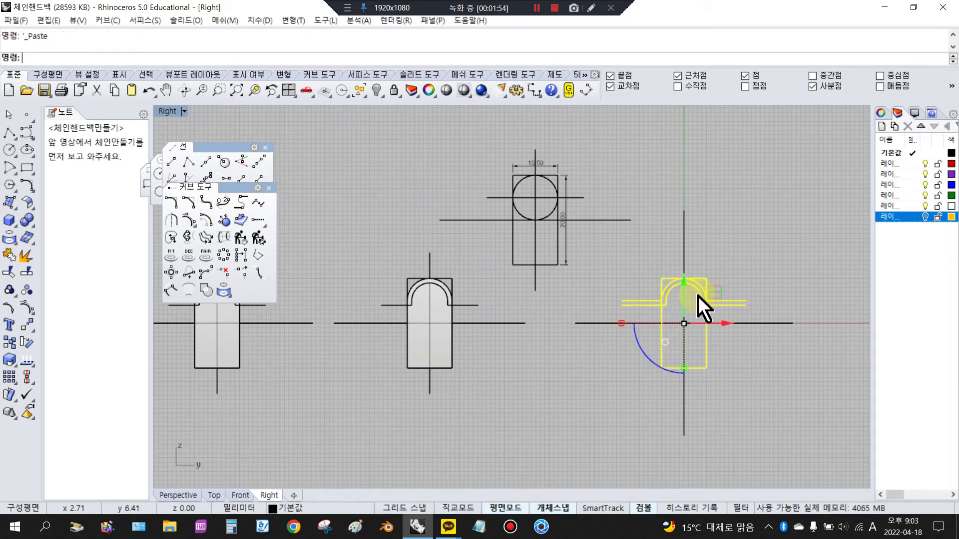
pyautogui.click(393, 93)
# Trim the unlocked rectangle and arch curves against each other, leaving only the outline of the arched band for the lid.
pyautogui.moveTo(619, 272); pyautogui.dragTo(760, 407)
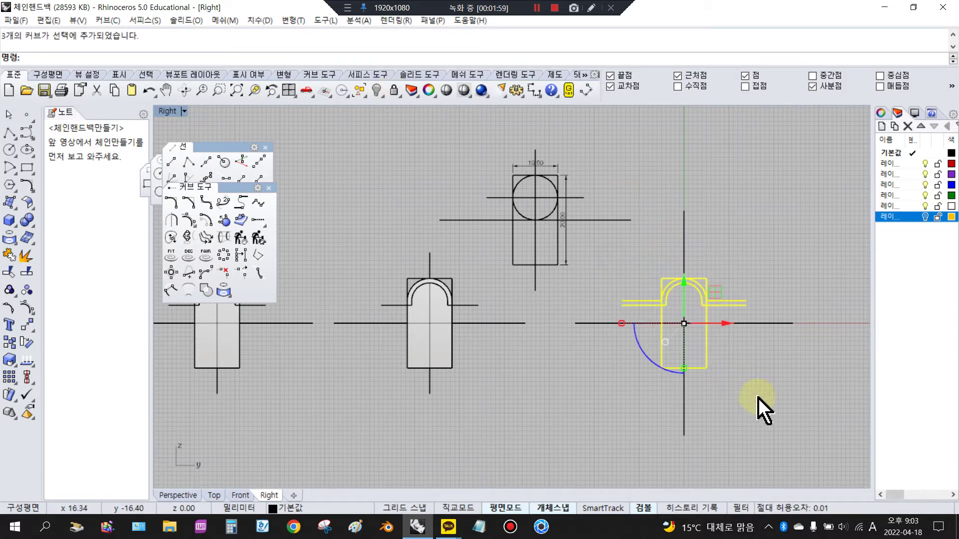
pyautogui.click(10, 274)
pyautogui.scroll(4, 601, 302)
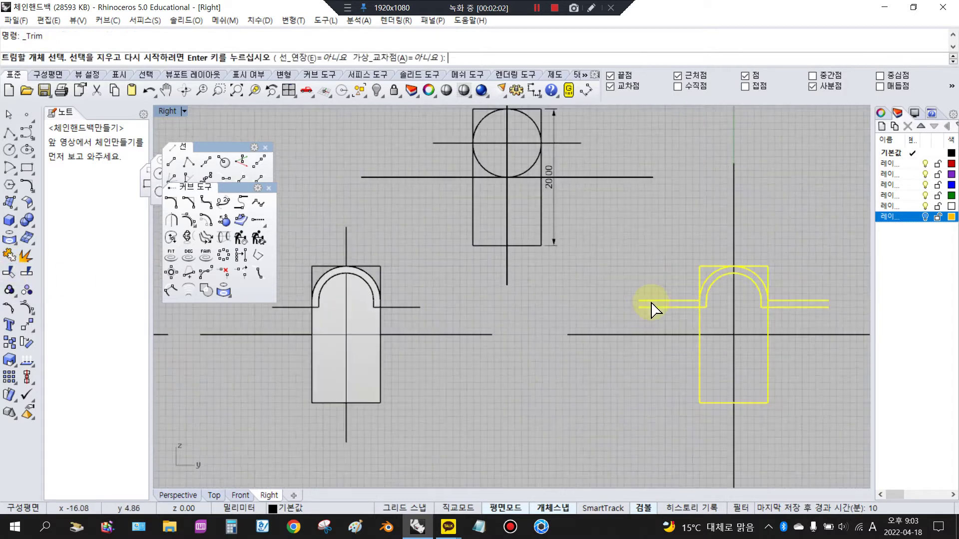
pyautogui.click(683, 302)
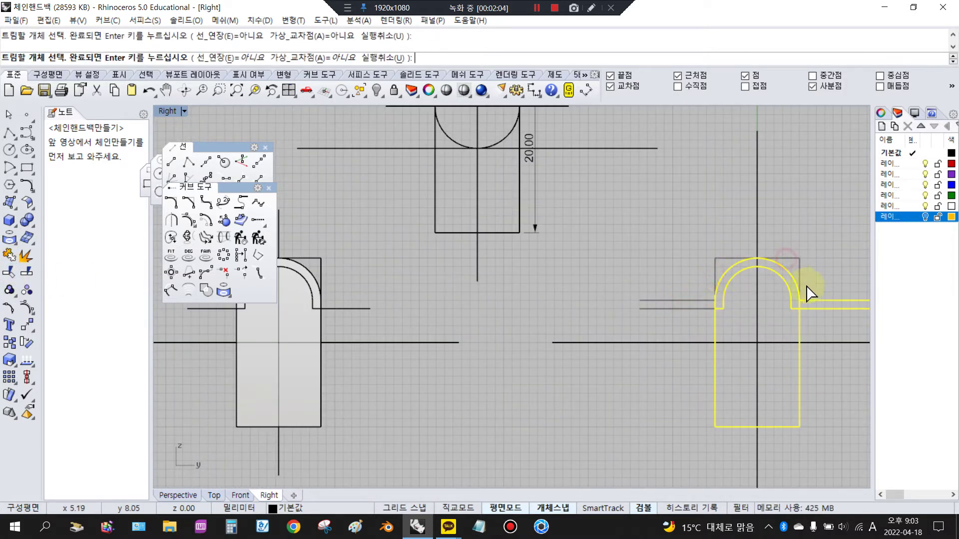
pyautogui.click(814, 308)
pyautogui.click(799, 322)
pyautogui.rightClick(743, 324)
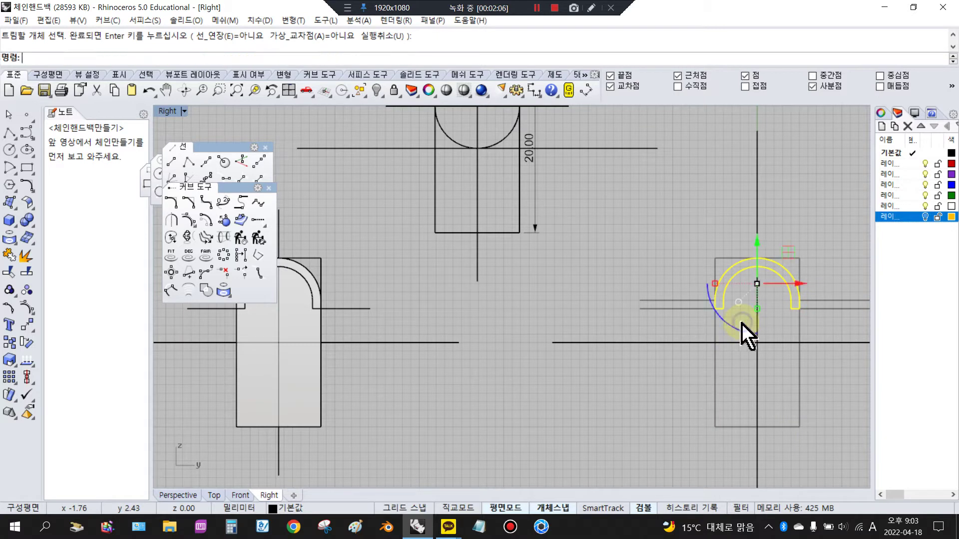
# Join the four remaining lid segments into one closed curve.
pyautogui.click(7, 255)
pyautogui.click(544, 284)
pyautogui.scroll(-4, 553, 278)
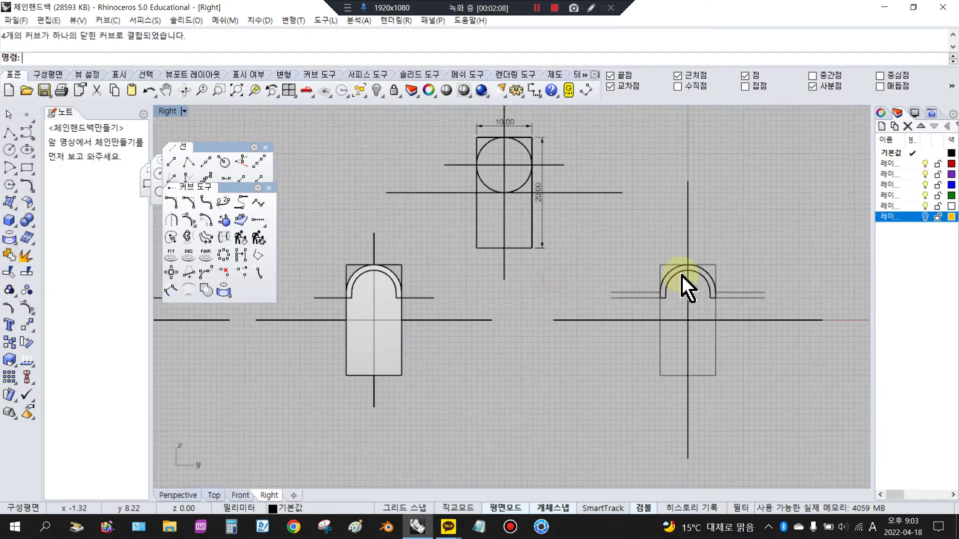
pyautogui.scroll(2, 682, 277)
pyautogui.click(686, 272)
pyautogui.click(657, 246)
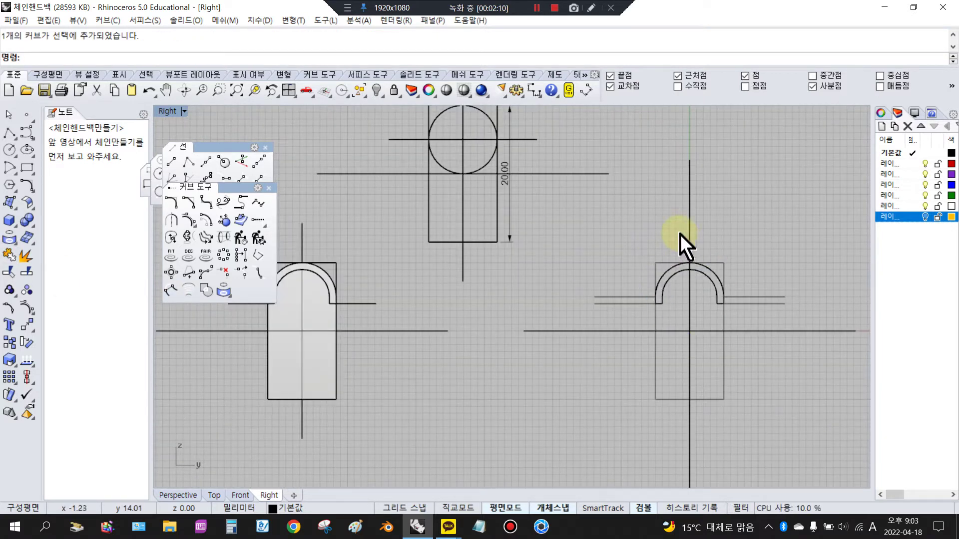
# Unlock the backup curves and delete the outer arch curve with its horizontal extensions.
pyautogui.moveTo(705, 238); pyautogui.dragTo(668, 222, button='right')
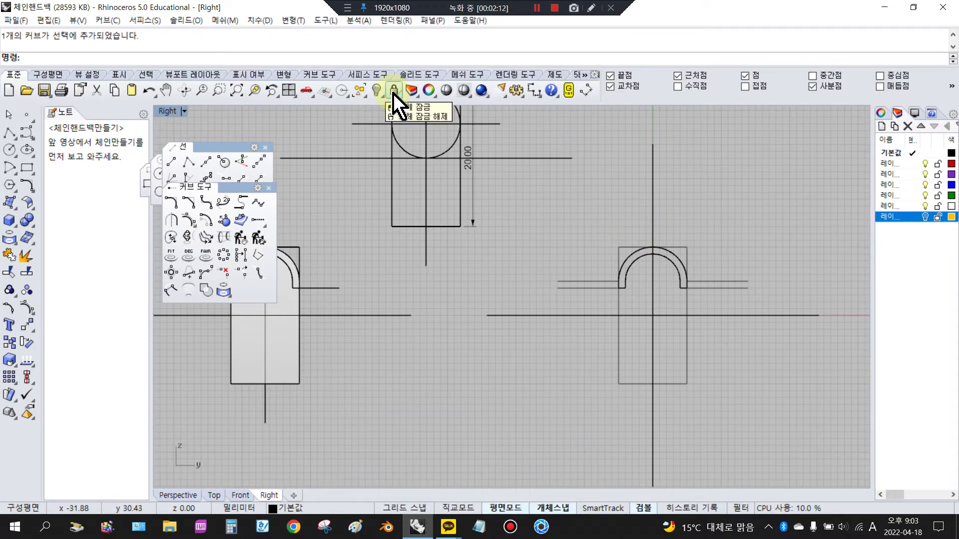
pyautogui.scroll(2, 628, 285)
pyautogui.click(593, 284)
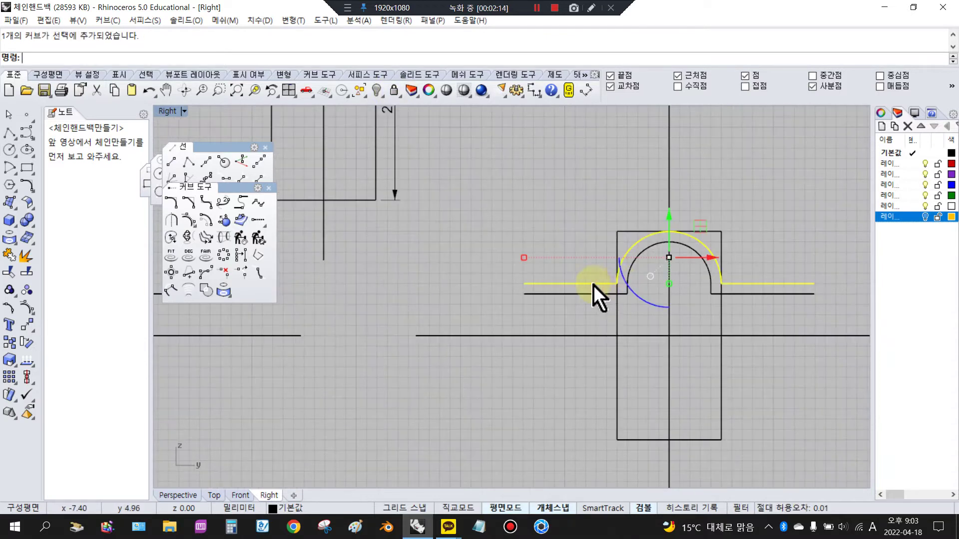
pyautogui.press('Delete')
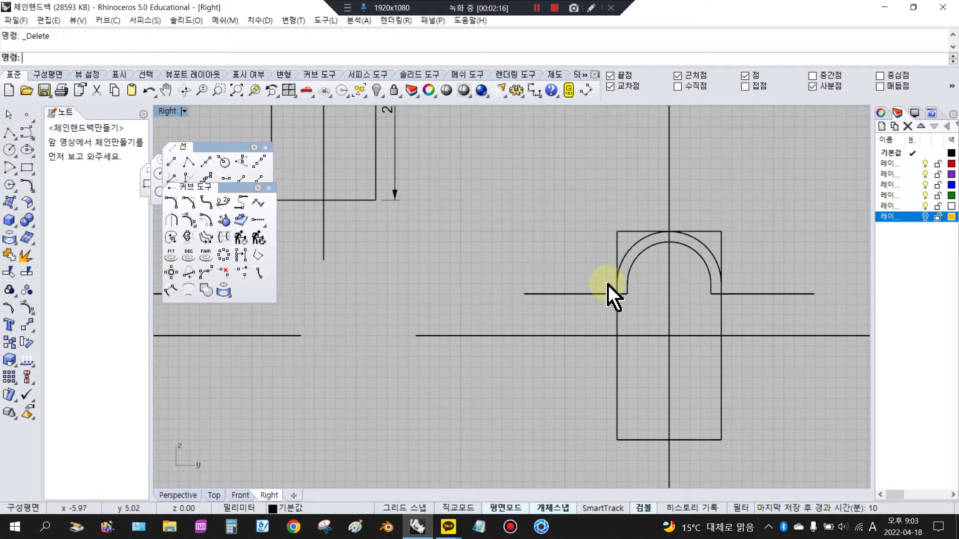
# Switch to the four-viewport layout and select the body rectangle.
pyautogui.click(635, 249)
pyautogui.click(632, 230)
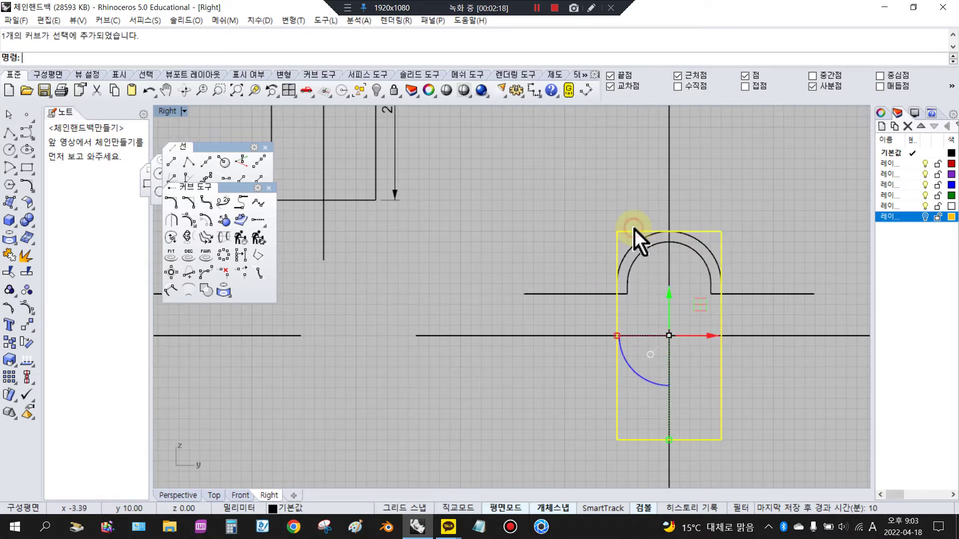
pyautogui.click(605, 215)
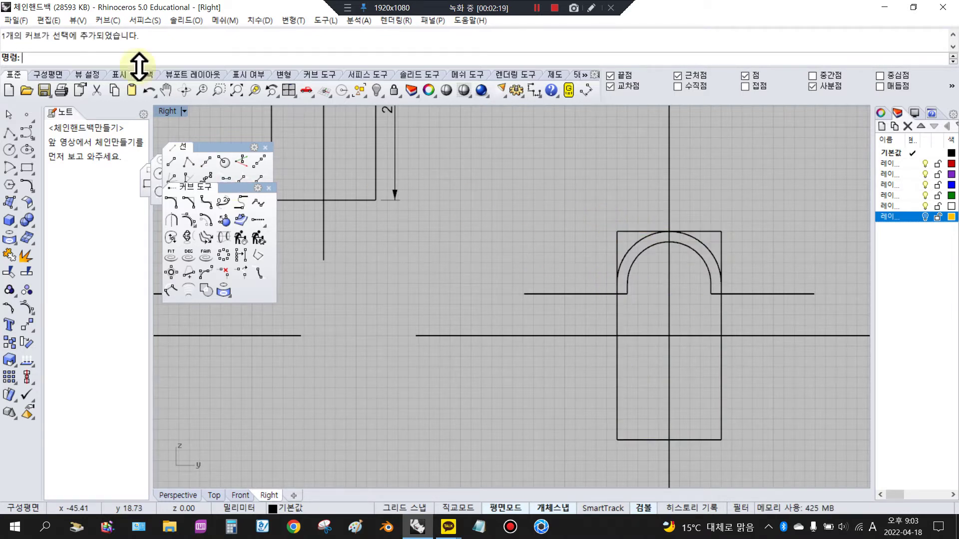
pyautogui.doubleClick(170, 112)
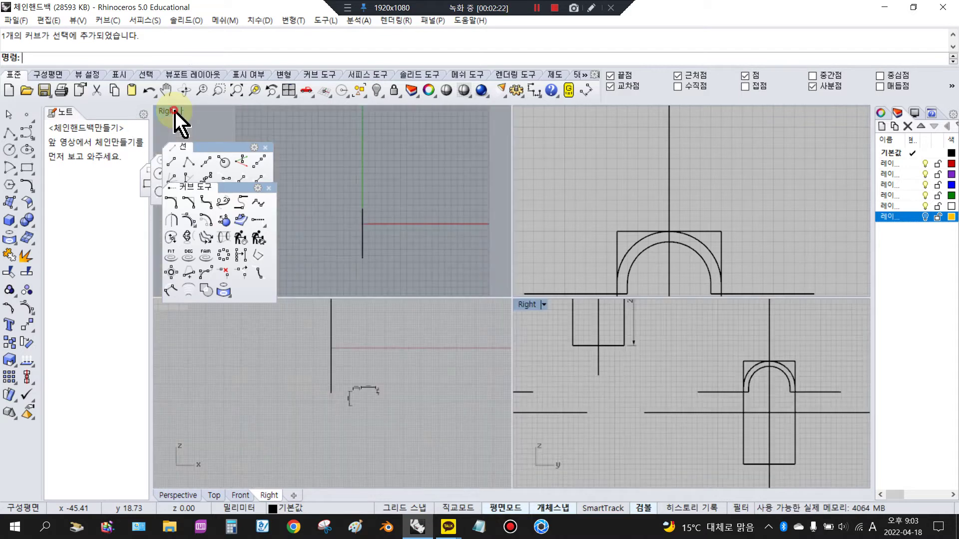
pyautogui.click(744, 406)
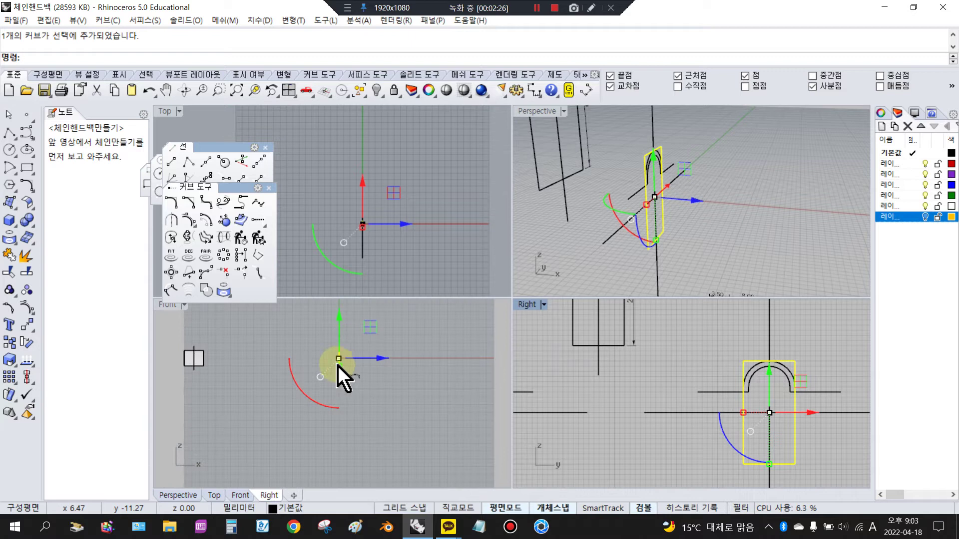
# Measure the width of the finished reference bag body in the Front view.
pyautogui.click(534, 90)
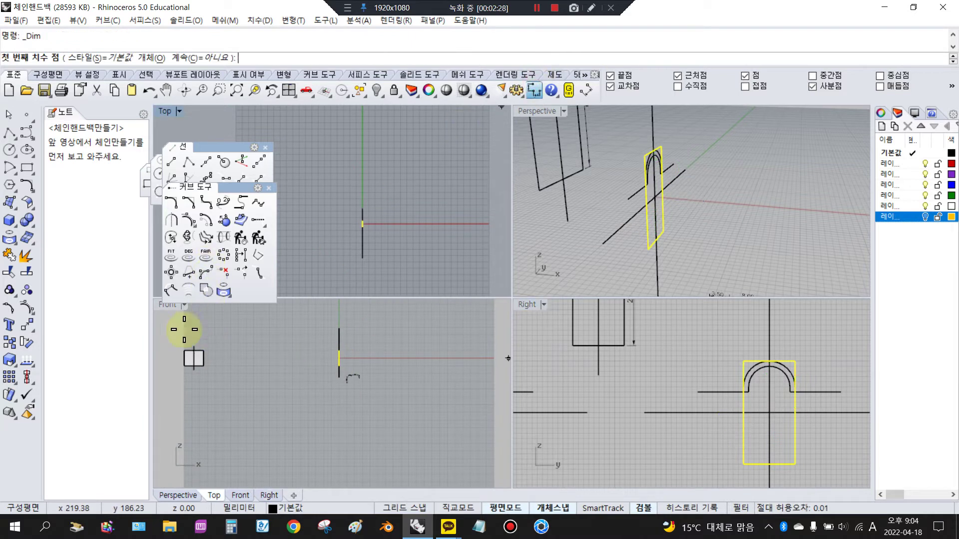
pyautogui.scroll(2, 186, 336)
pyautogui.click(183, 355)
pyautogui.click(207, 354)
pyautogui.scroll(6, 209, 341)
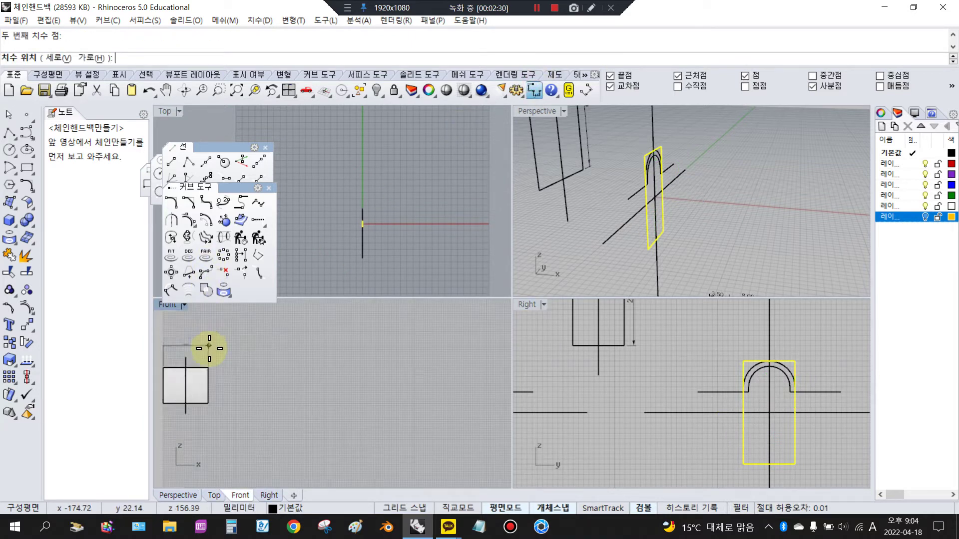
pyautogui.scroll(8, 212, 353)
pyautogui.moveTo(224, 366); pyautogui.dragTo(320, 375, button='right')
pyautogui.rightClick(330, 377)
pyautogui.rightClick(330, 377)
pyautogui.scroll(-4, 228, 380)
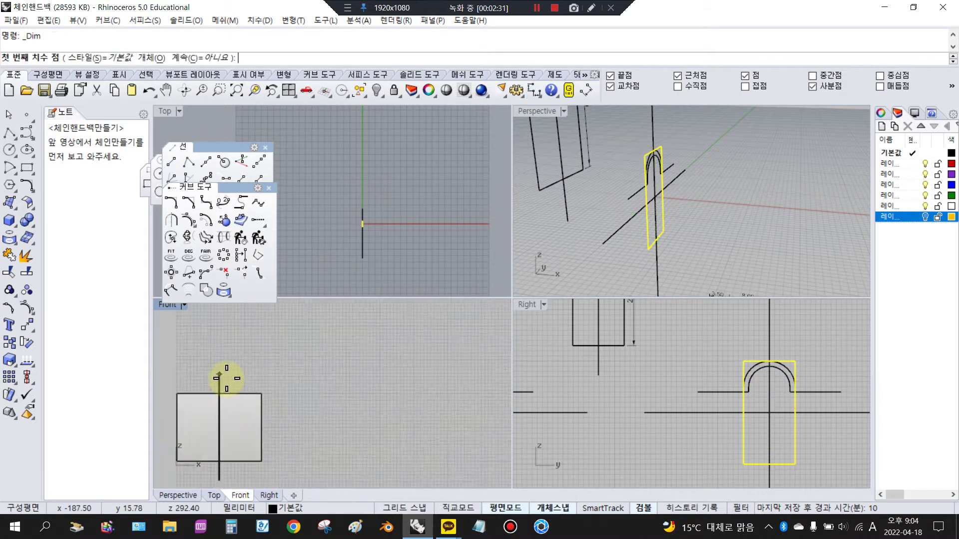
pyautogui.scroll(-10, 228, 379)
pyautogui.scroll(9, 433, 368)
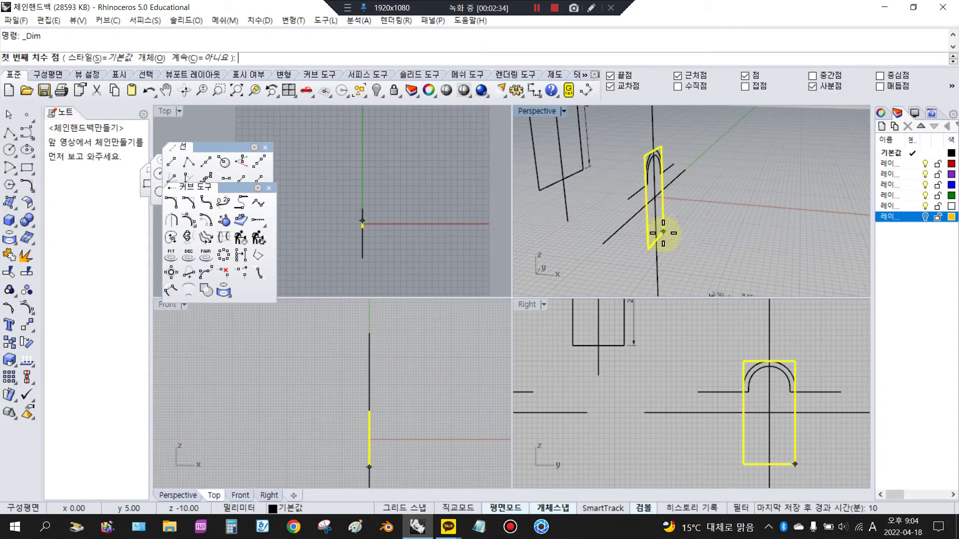
# Extrude the body rectangle into a closed solid to both sides by a distance of 25/2.
pyautogui.click(11, 221)
pyautogui.moveTo(38, 215); pyautogui.dragTo(49, 217)
pyautogui.moveTo(162, 186); pyautogui.dragTo(172, 188)
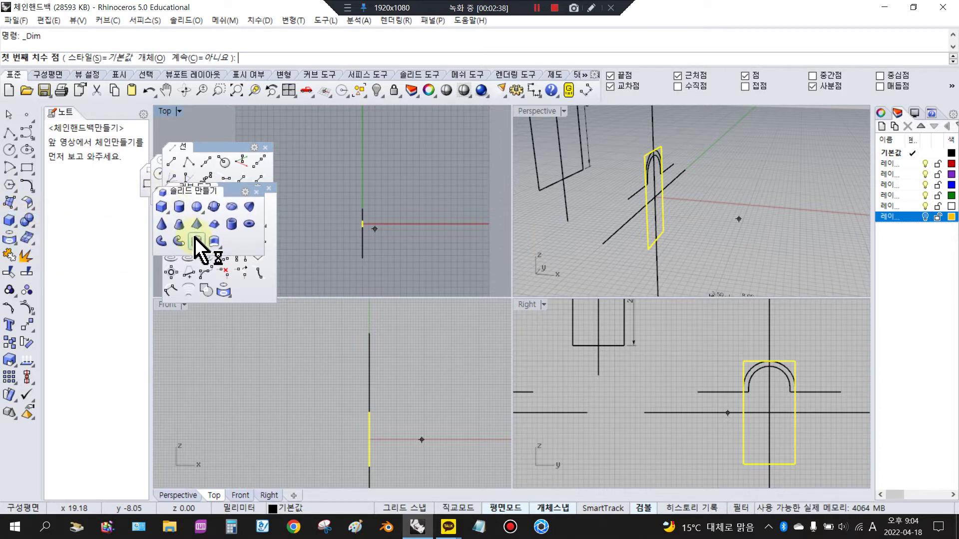
pyautogui.click(196, 241)
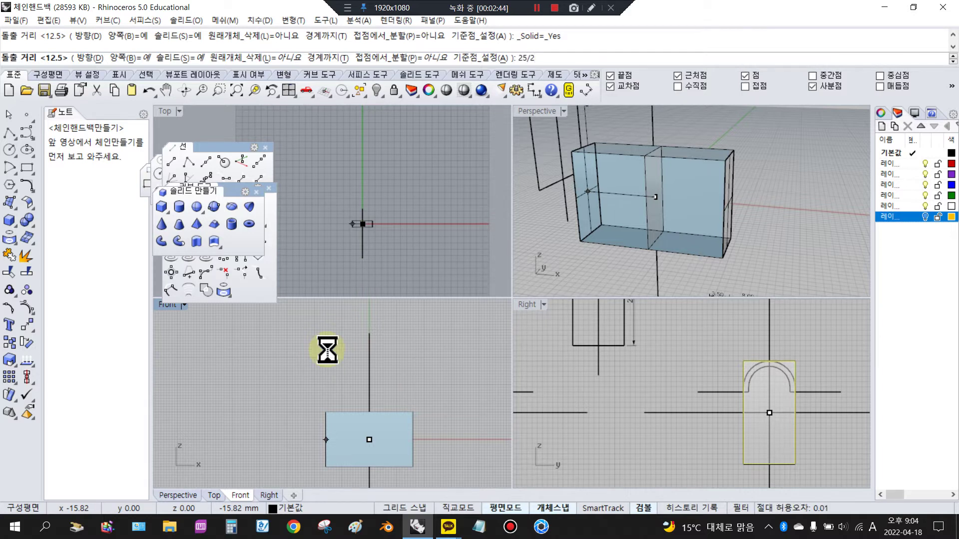
pyautogui.click(420, 341)
# Shell the body box with a thickness of 1, removing its top face.
pyautogui.moveTo(651, 176)
pyautogui.mouseDown(button='right')
pyautogui.moveTo(652, 220)
pyautogui.moveTo(644, 173)
pyautogui.mouseUp(button='right')
pyautogui.click(27, 220)
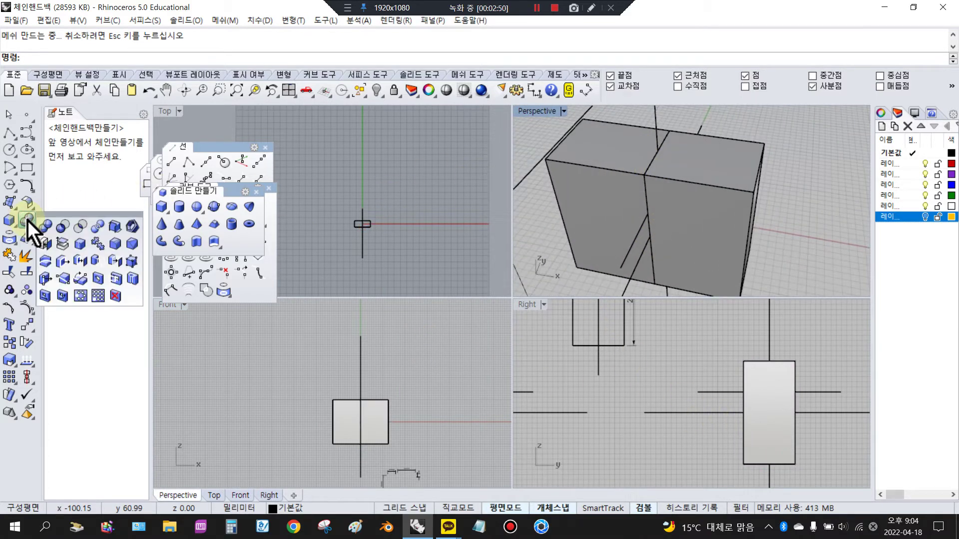
pyautogui.moveTo(41, 216); pyautogui.dragTo(180, 195)
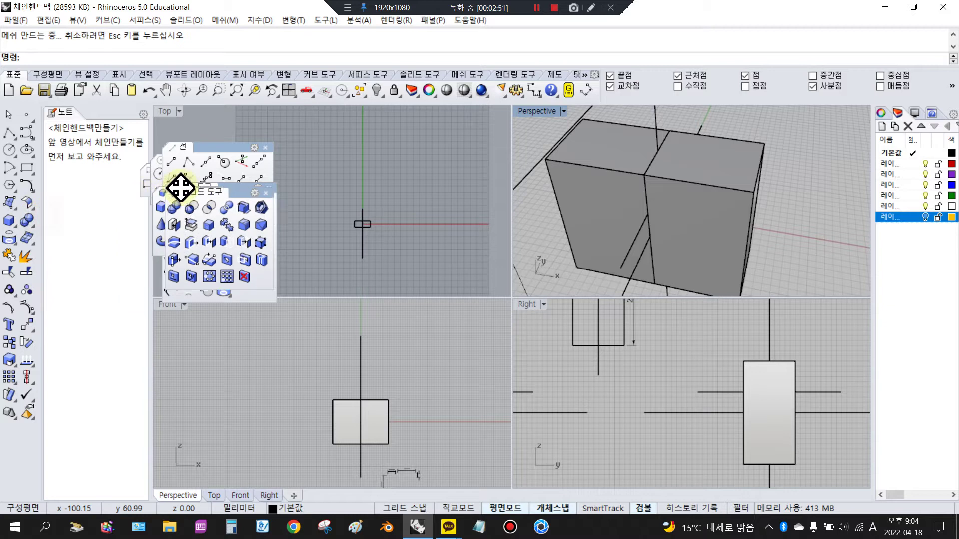
pyautogui.click(271, 205)
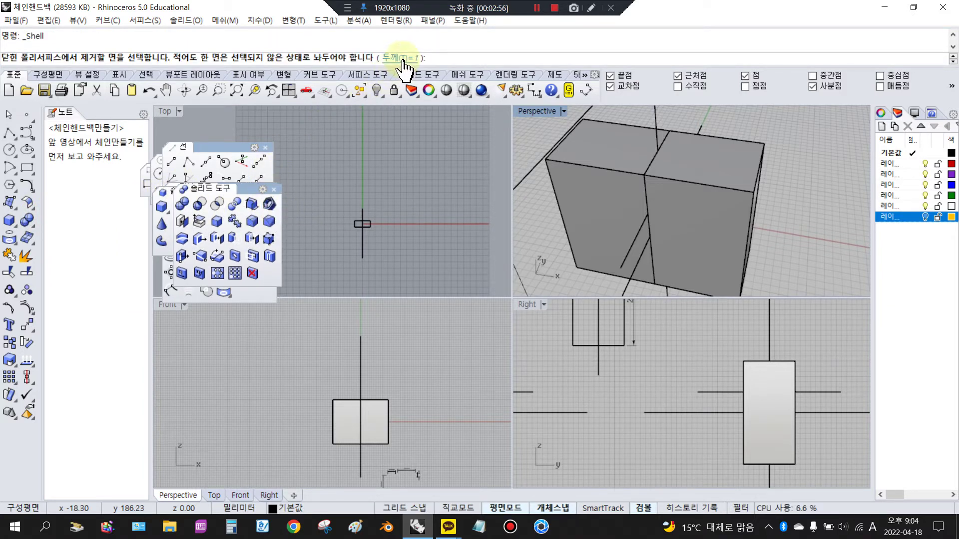
pyautogui.click(621, 147)
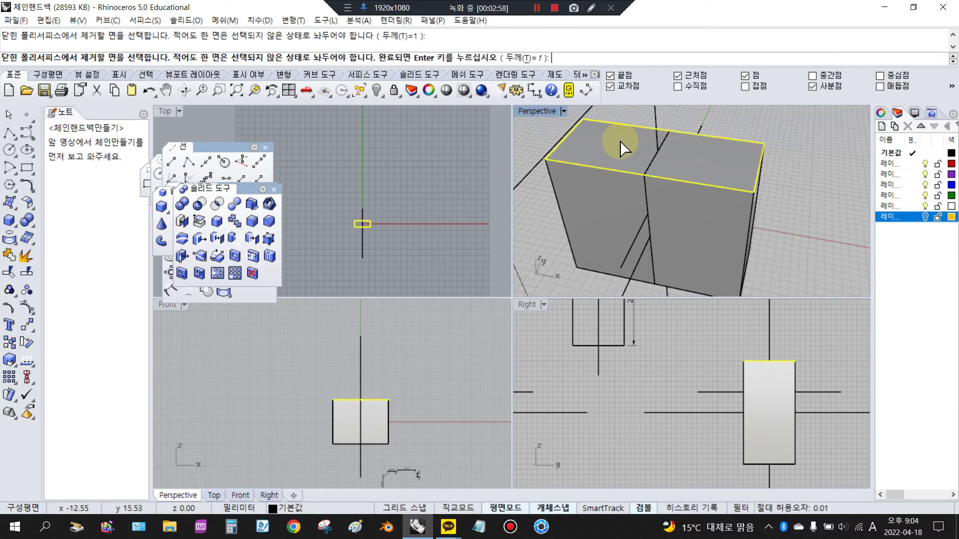
pyautogui.press('Return')
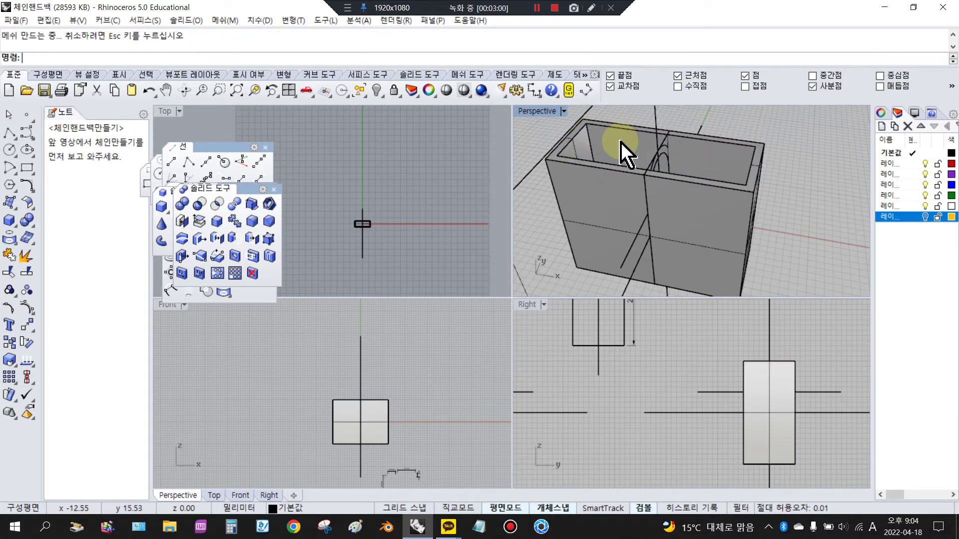
# Extrude the inner arch curve with its horizontal extensions to both sides by about 51.7 mm, well past the body's ends.
pyautogui.moveTo(685, 162); pyautogui.dragTo(654, 192, button='right')
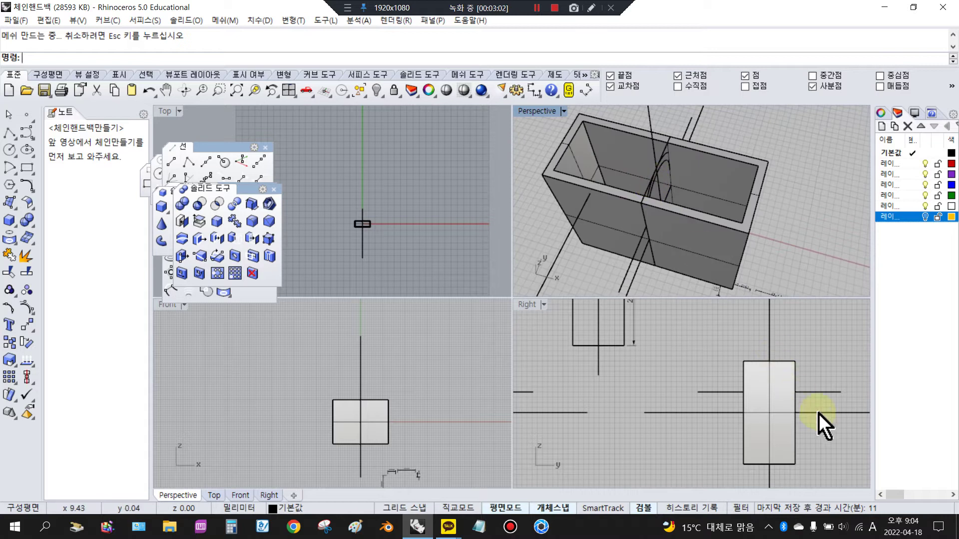
pyautogui.click(817, 392)
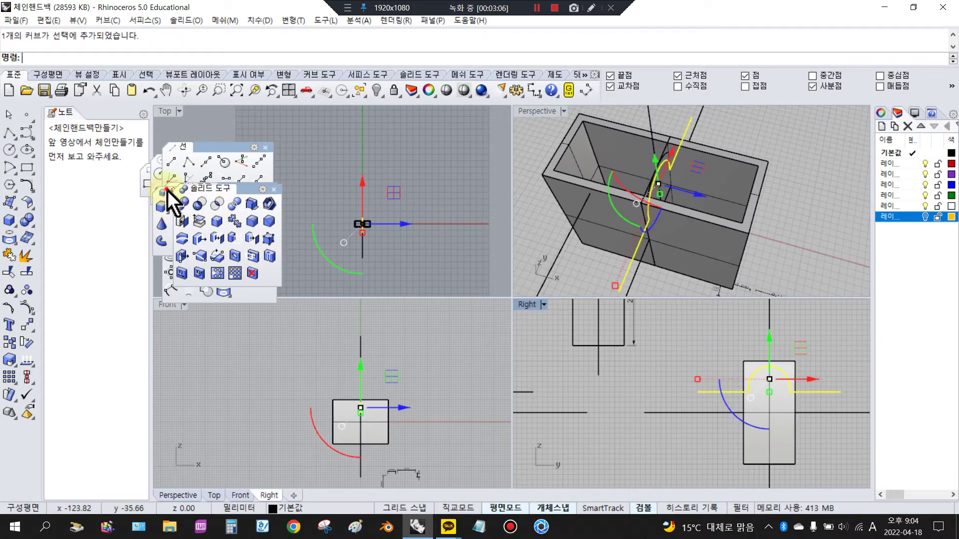
pyautogui.moveTo(241, 190); pyautogui.dragTo(231, 173)
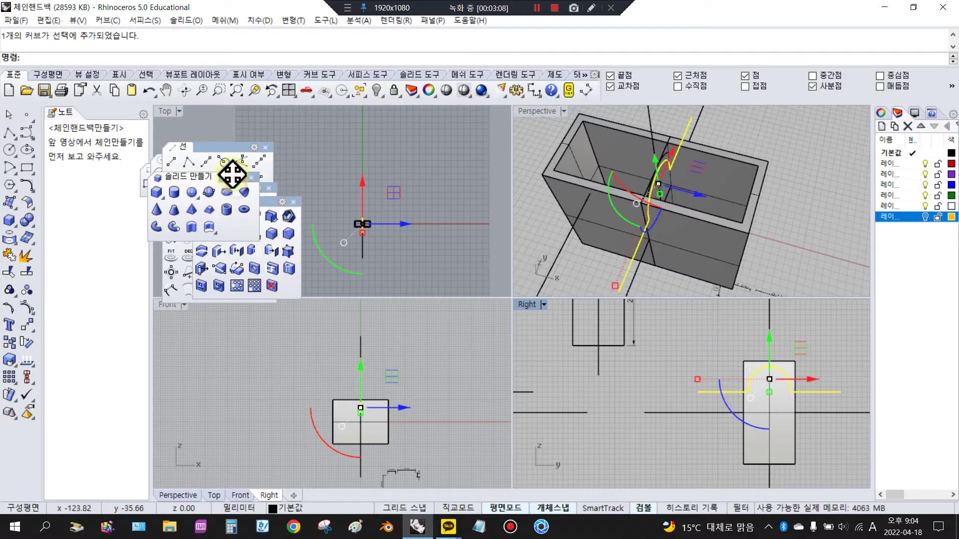
pyautogui.click(191, 226)
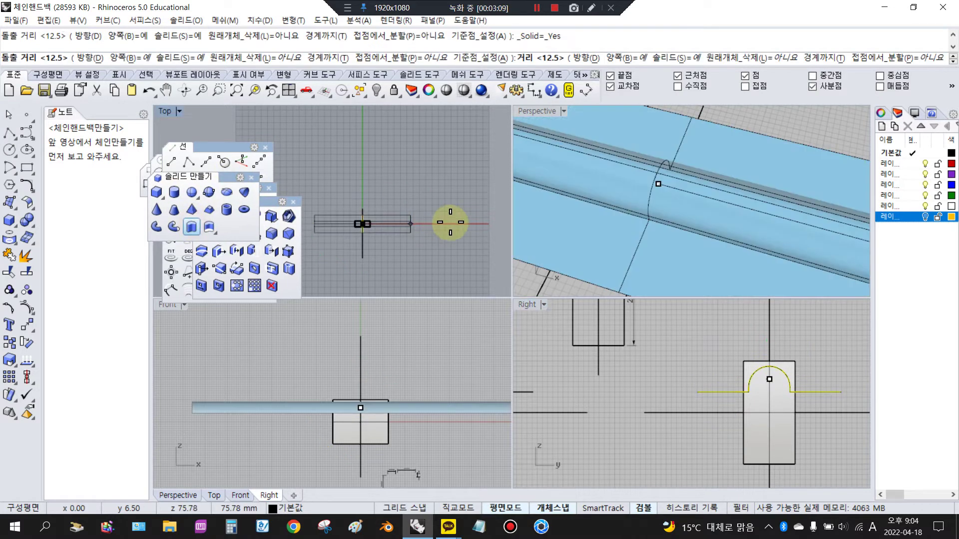
pyautogui.click(394, 221)
# Subtract the extruded arch surface from the shelled body with Boolean Difference, deleting the original input objects.
pyautogui.click(661, 217)
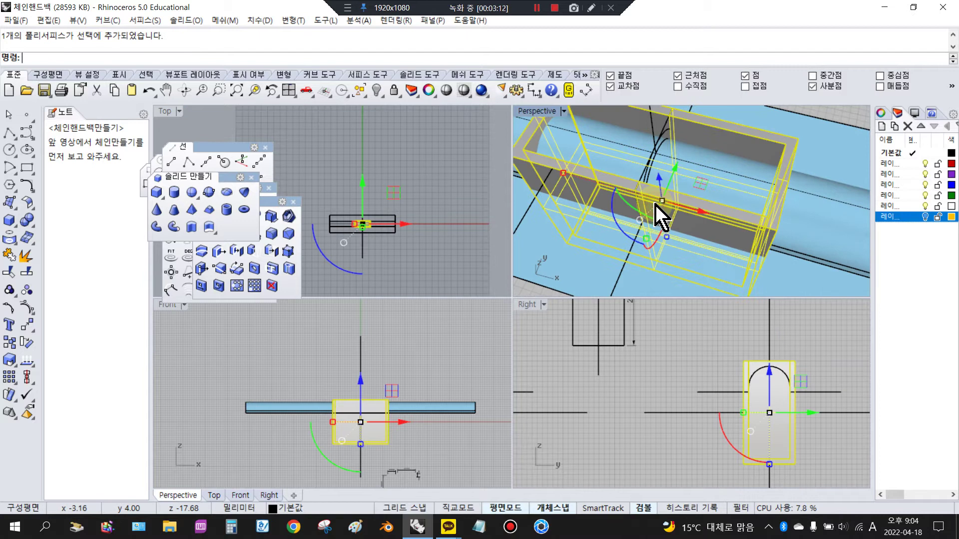
pyautogui.click(27, 221)
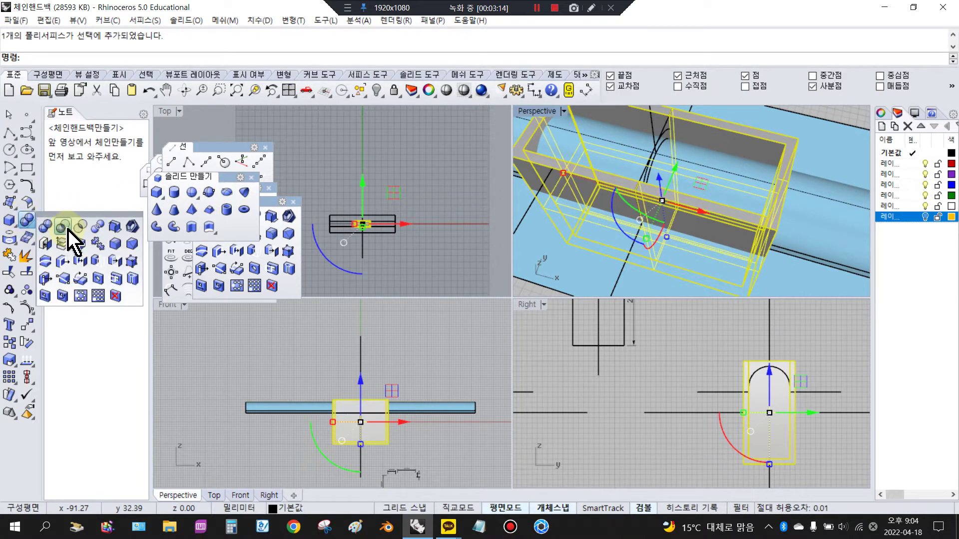
pyautogui.click(65, 230)
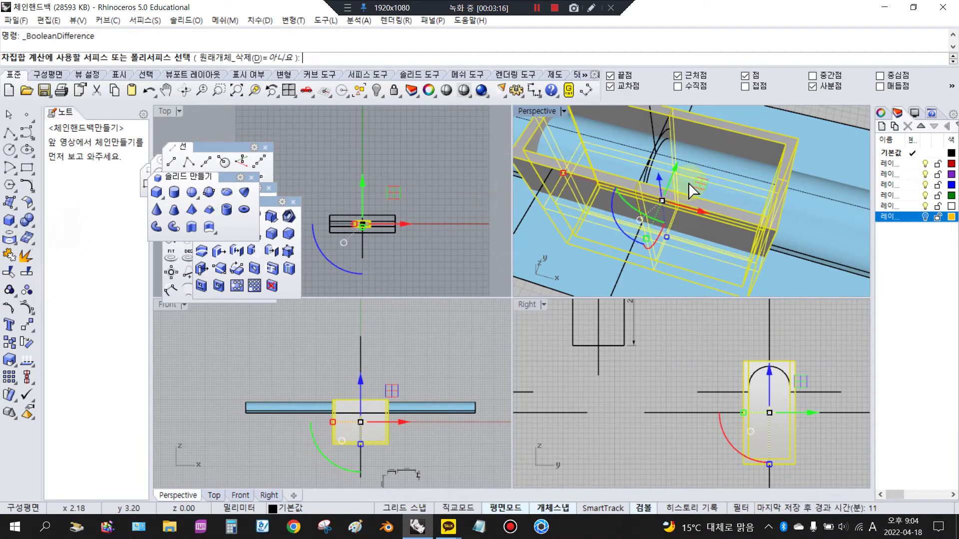
pyautogui.click(755, 147)
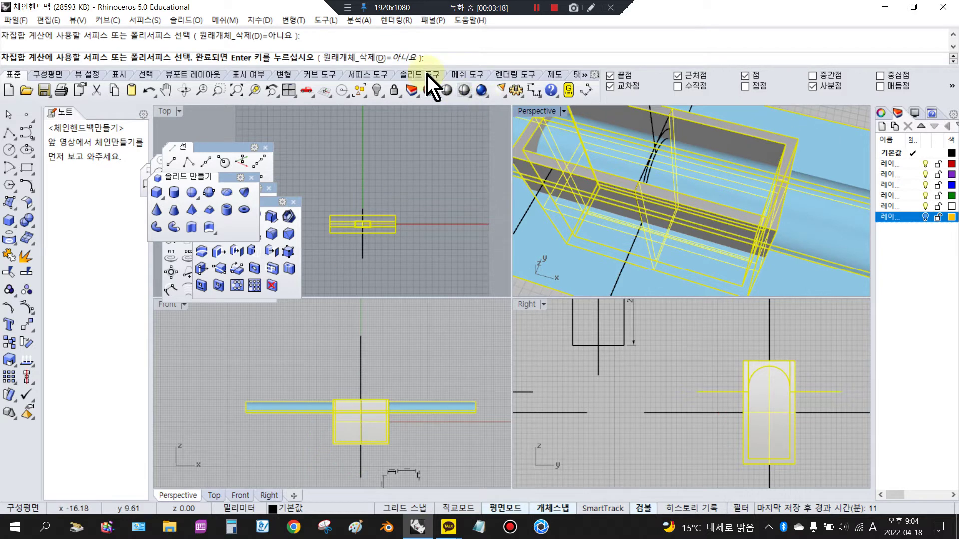
pyautogui.click(401, 58)
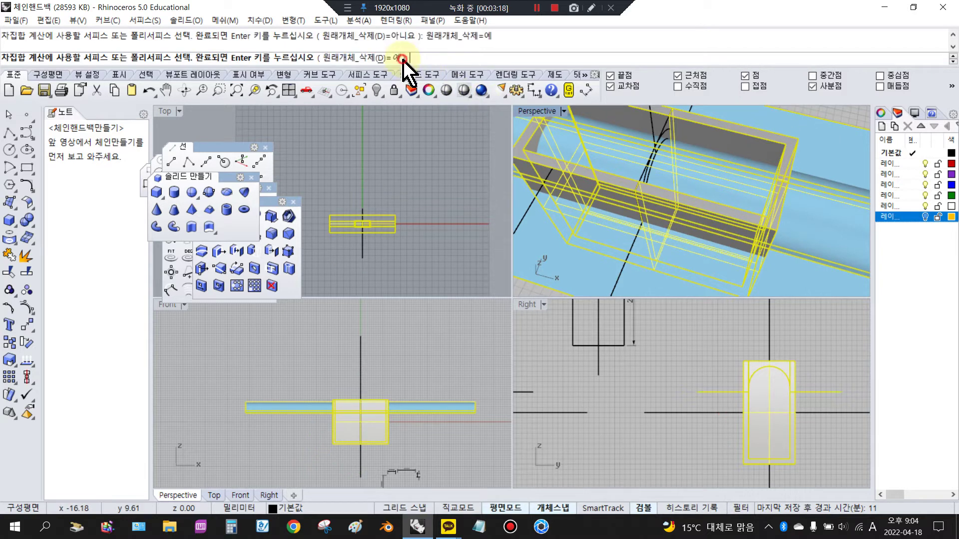
pyautogui.rightClick(429, 133)
# Extrude the closed lid curve into a solid to both sides by 12.5 mm, up to the body's end face.
pyautogui.scroll(-3, 718, 200)
pyautogui.moveTo(724, 201); pyautogui.dragTo(679, 186, button='right')
pyautogui.click(684, 183)
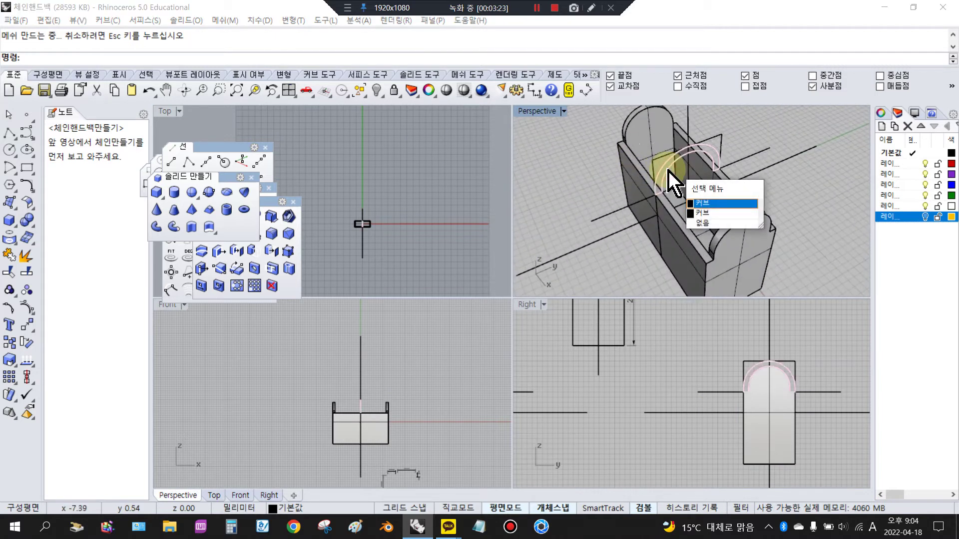
pyautogui.click(704, 203)
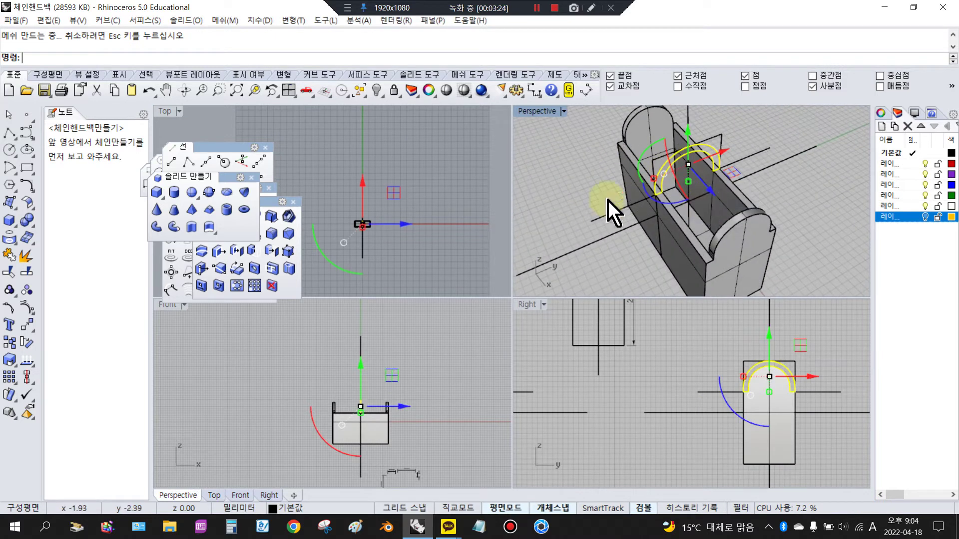
pyautogui.click(192, 227)
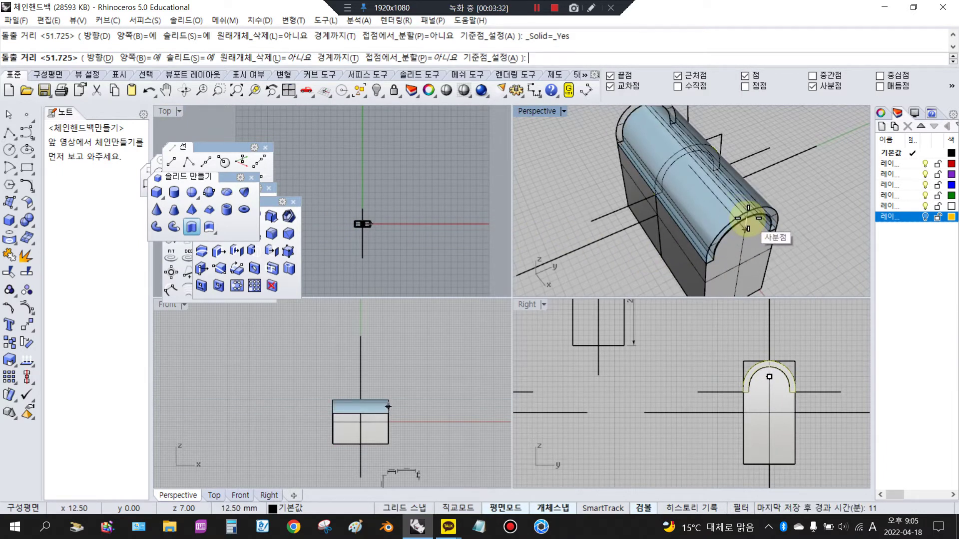
pyautogui.click(747, 218)
pyautogui.click(801, 214)
pyautogui.click(759, 208)
pyautogui.click(809, 205)
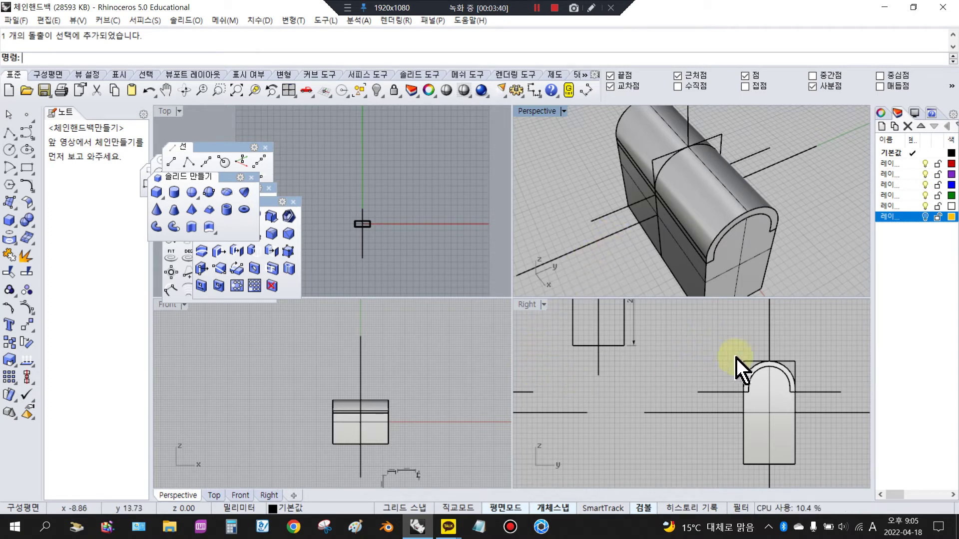
pyautogui.rightClick(824, 385)
pyautogui.scroll(5, 668, 335)
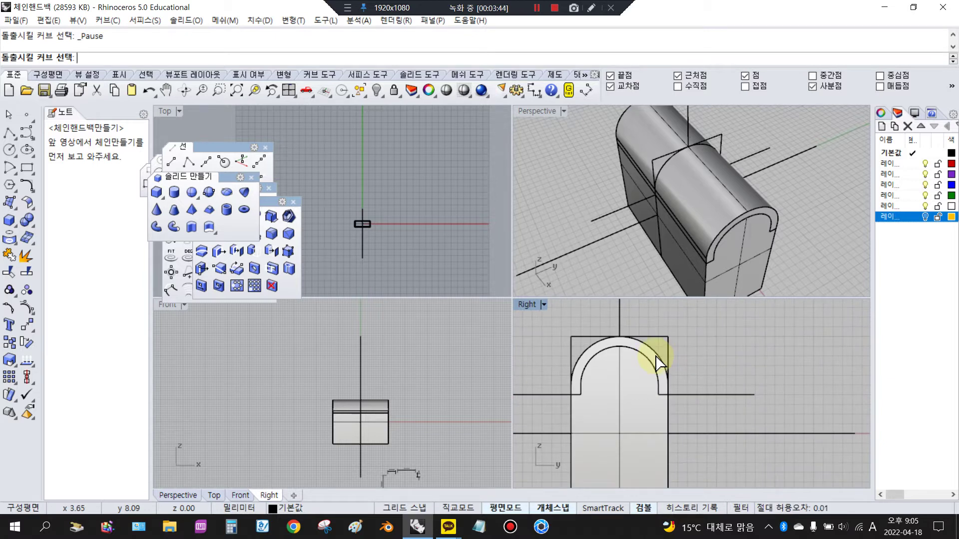
pyautogui.click(660, 362)
pyautogui.click(657, 366)
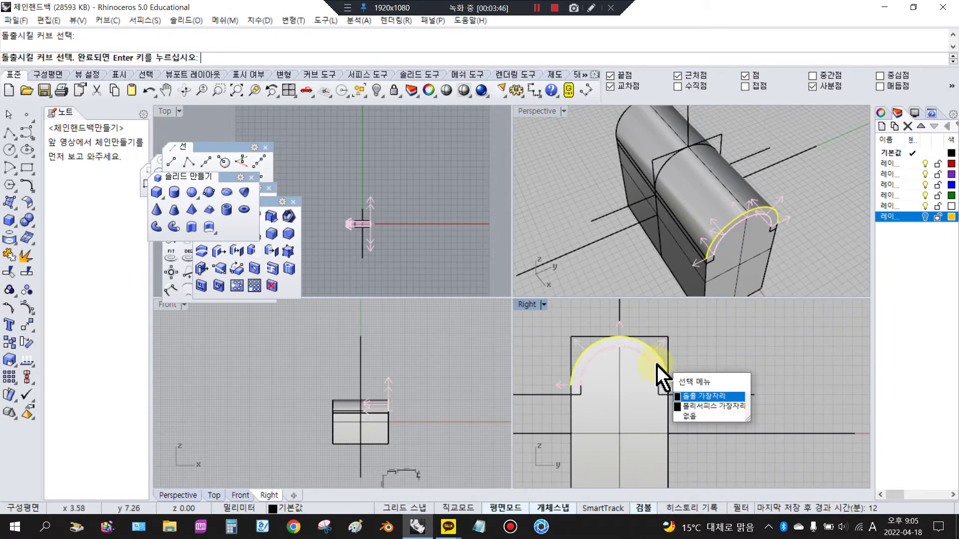
pyautogui.press('Escape')
# Rotate the lid open by about 90° around its lower outer corner on the body's edge in the Right view.
pyautogui.click(665, 376)
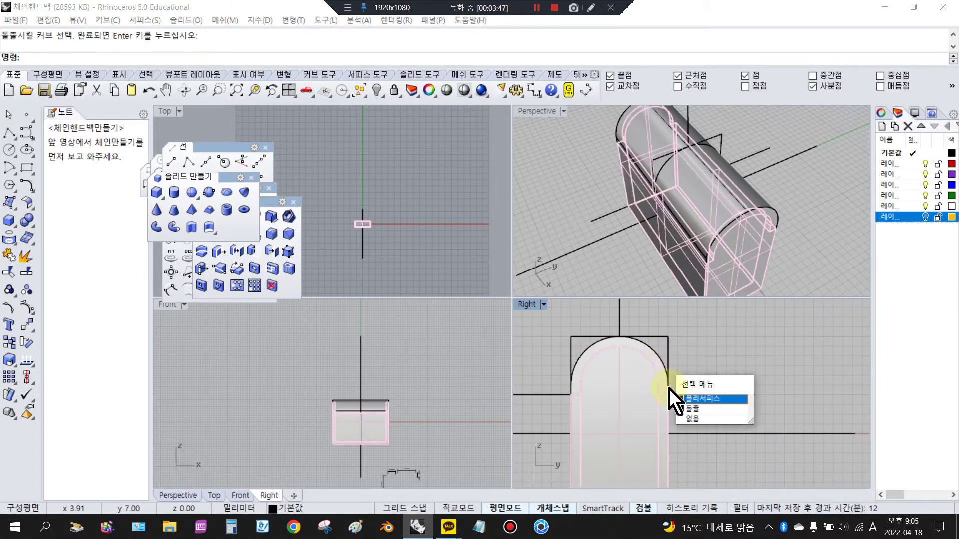
pyautogui.click(689, 410)
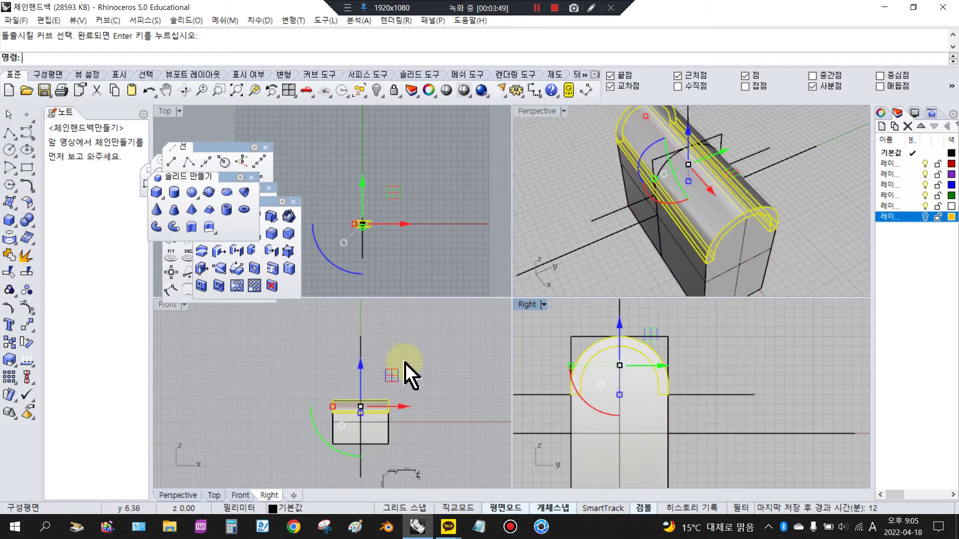
pyautogui.click(26, 344)
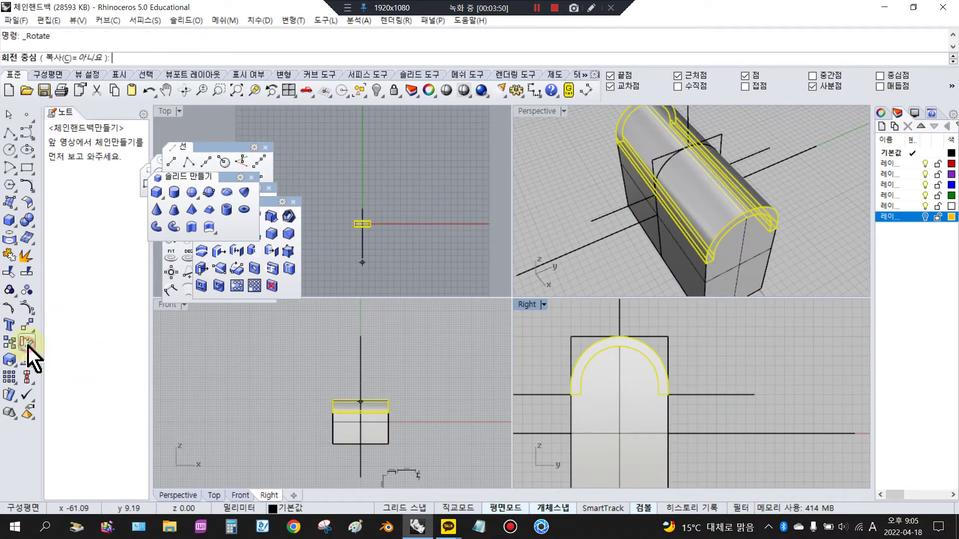
pyautogui.click(669, 395)
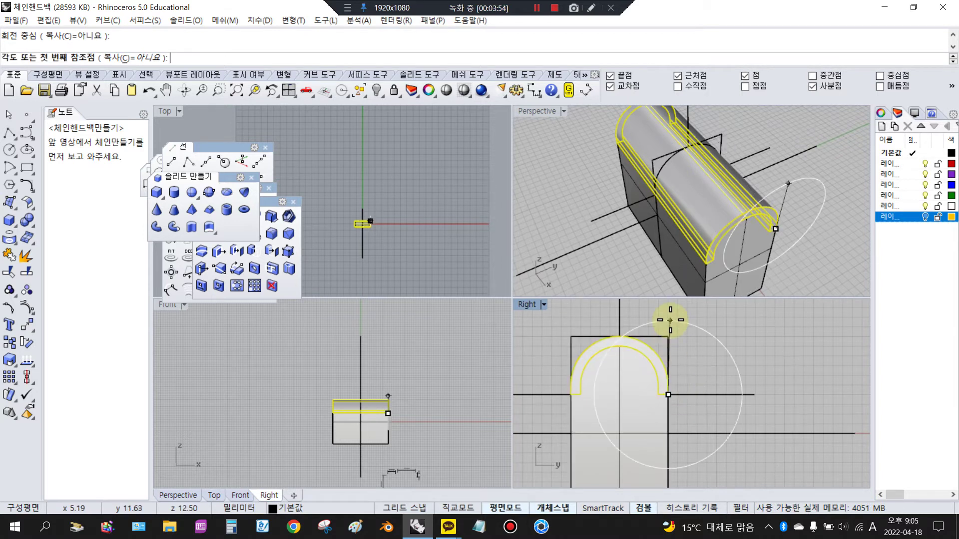
pyautogui.click(668, 321)
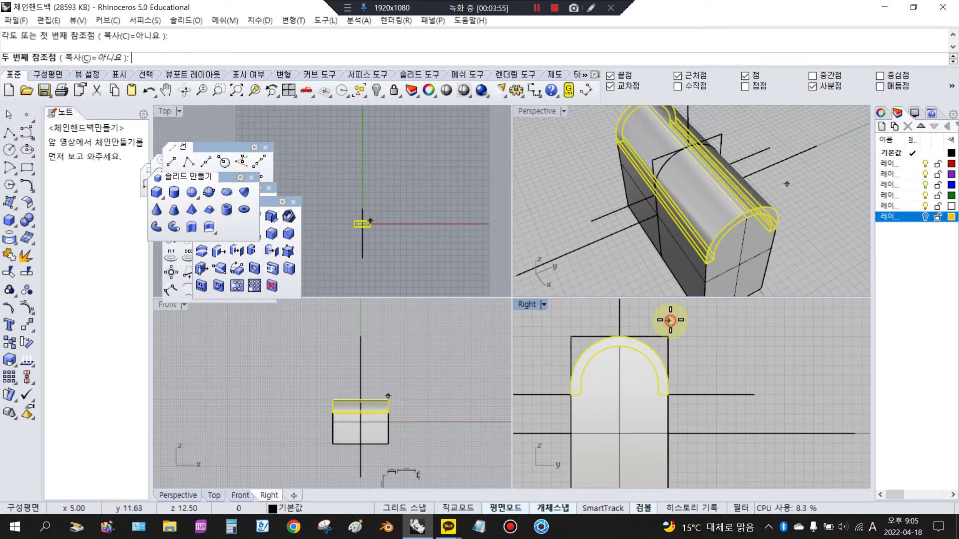
pyautogui.click(789, 388)
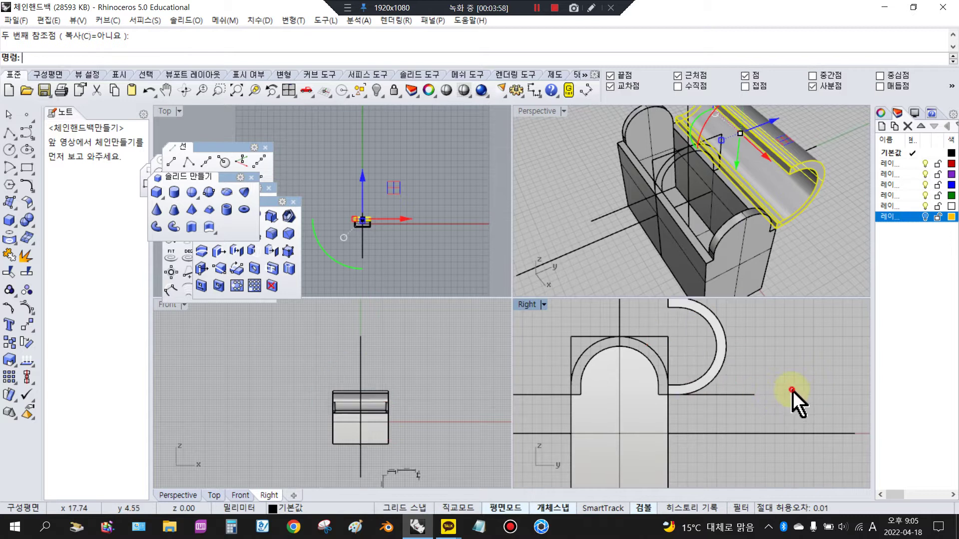
pyautogui.press('Escape')
# Examine the corner where the opened lid meets the upper edge of the bag body.
pyautogui.scroll(5, 695, 382)
pyautogui.scroll(6, 798, 239)
pyautogui.scroll(8, 706, 188)
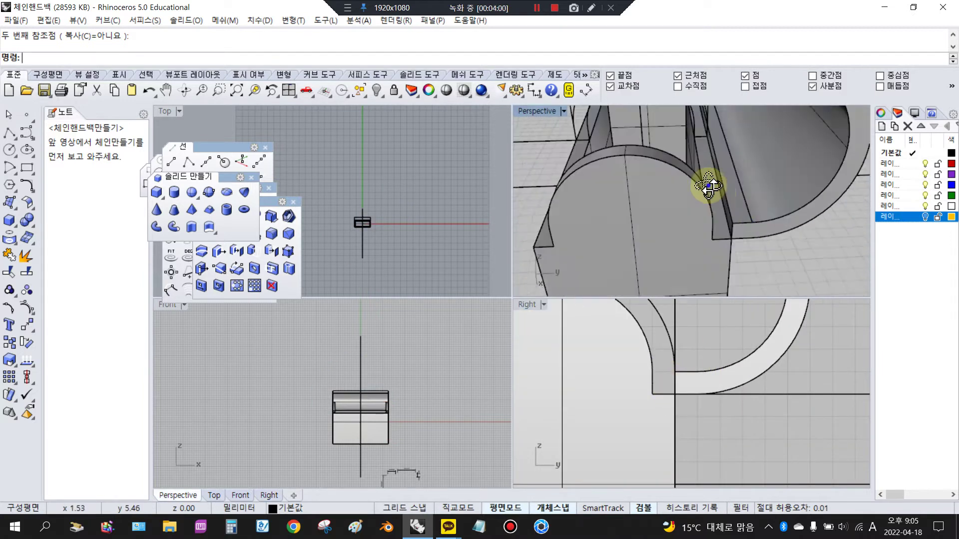
pyautogui.scroll(-3, 808, 149)
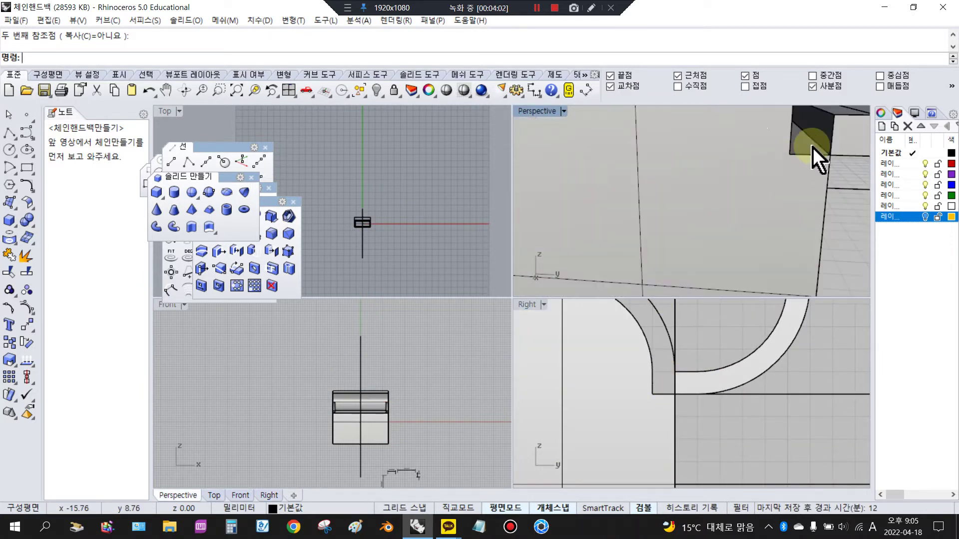
pyautogui.scroll(-4, 809, 161)
pyautogui.scroll(7, 796, 155)
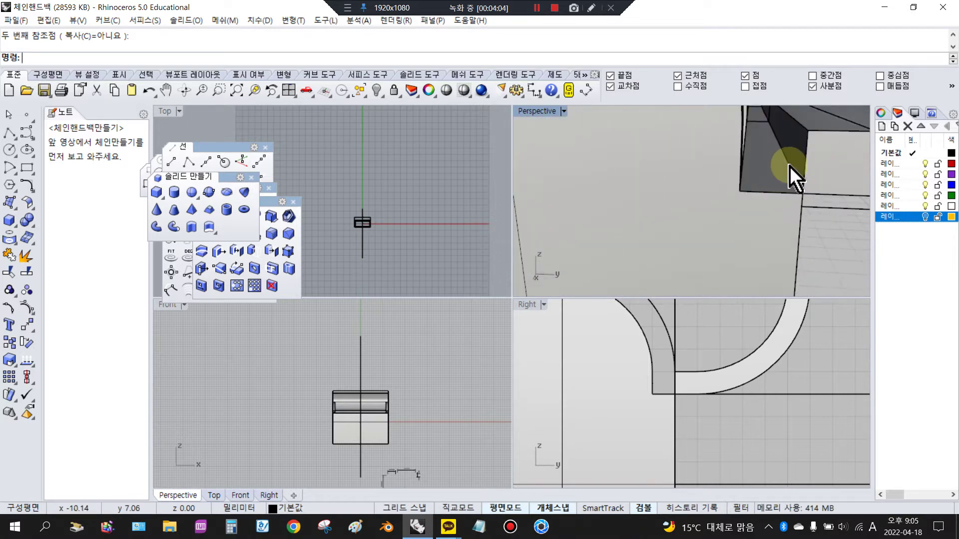
pyautogui.click(720, 393)
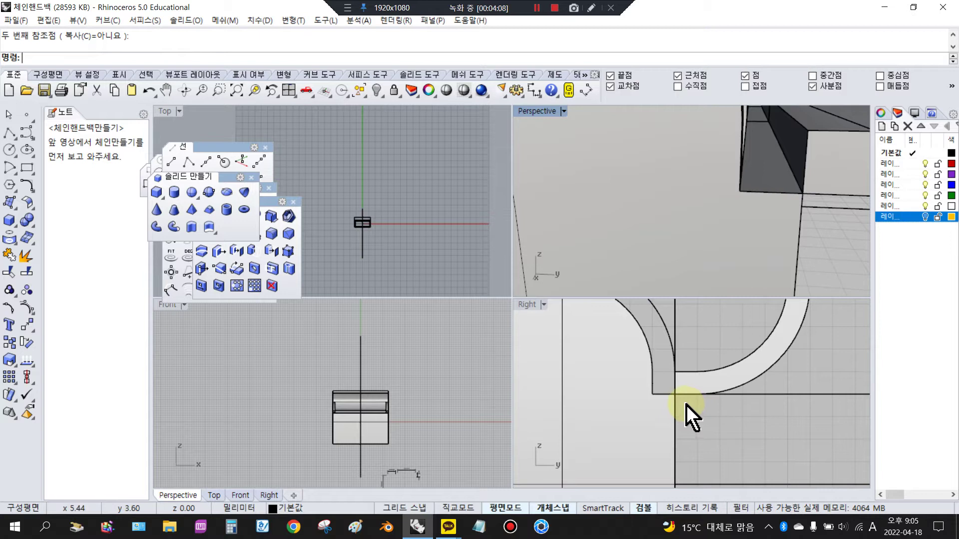
# Draw a 1 mm square with grid snap on, outside the opened lid in the Right view.
pyautogui.scroll(-6, 544, 404)
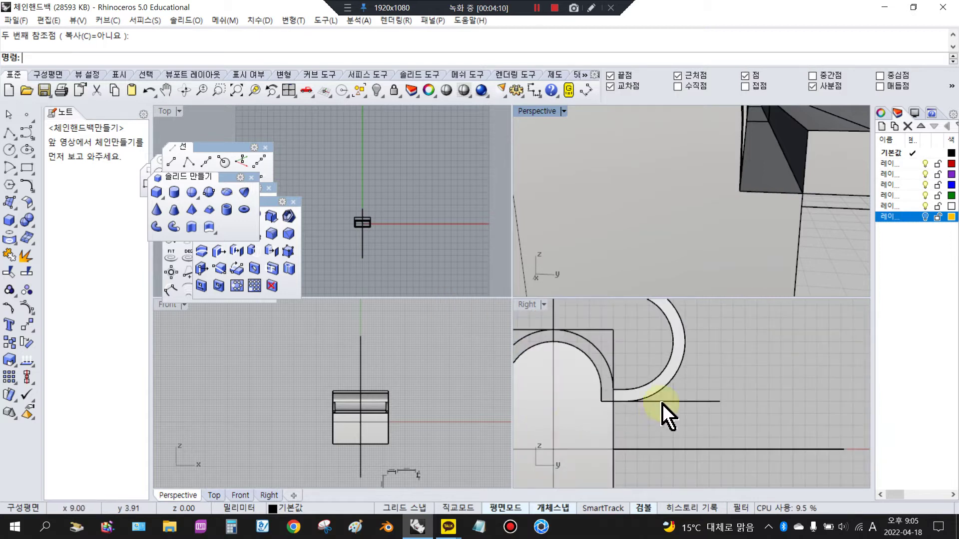
pyautogui.scroll(4, 664, 404)
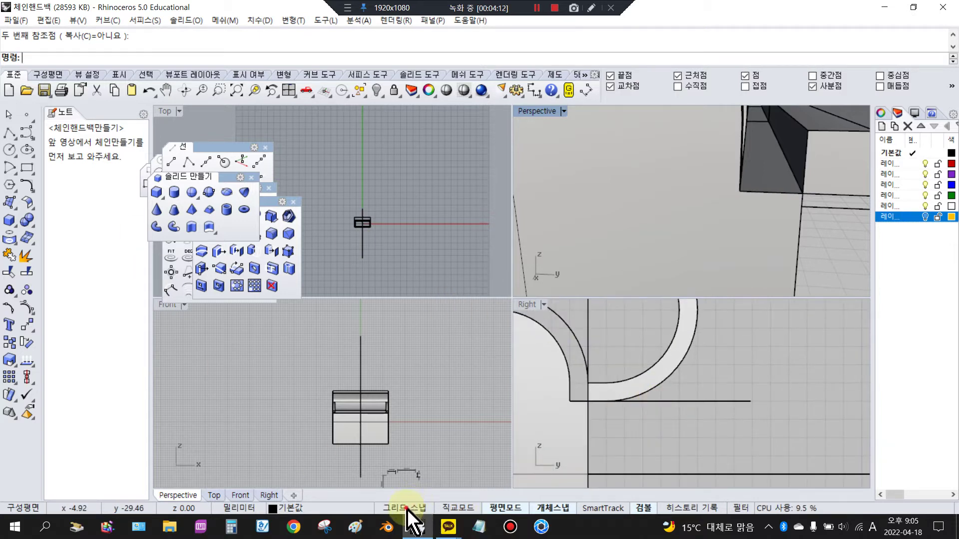
pyautogui.click(27, 168)
pyautogui.scroll(-2, 409, 447)
pyautogui.scroll(2, 709, 427)
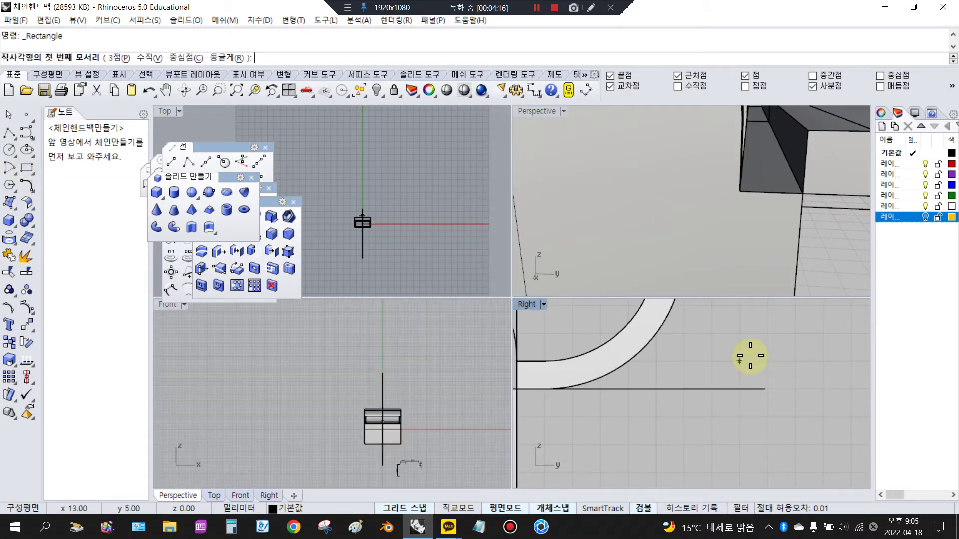
pyautogui.click(772, 356)
pyautogui.click(793, 334)
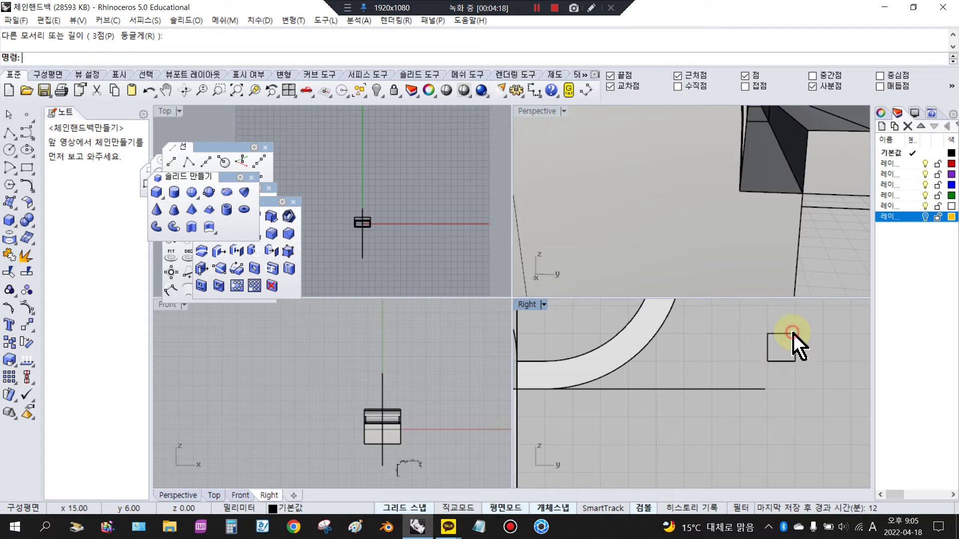
# Draw a start-end-point arc across the small square from its lower inner corner to its upper outer corner, with grid snap off.
pyautogui.click(13, 175)
pyautogui.click(49, 176)
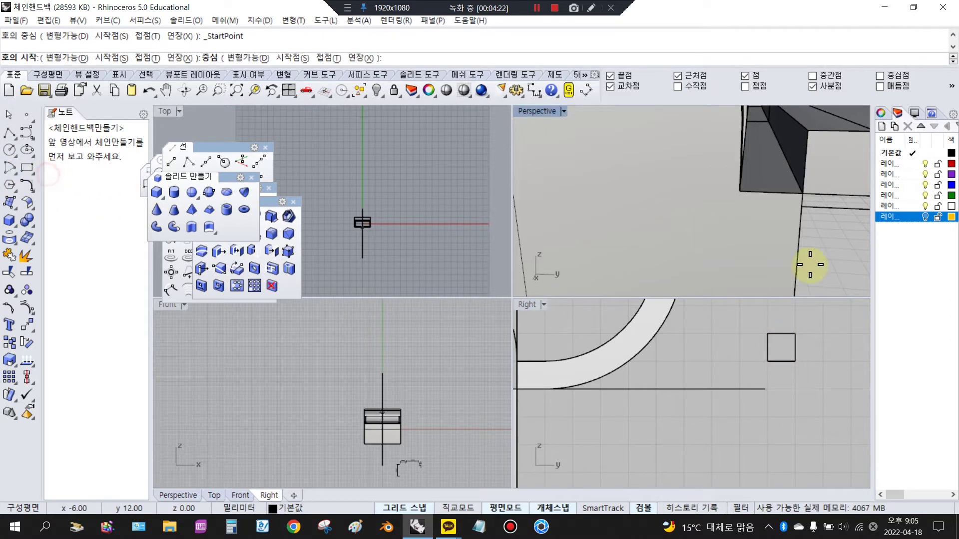
pyautogui.click(768, 361)
pyautogui.click(803, 326)
pyautogui.scroll(5, 782, 344)
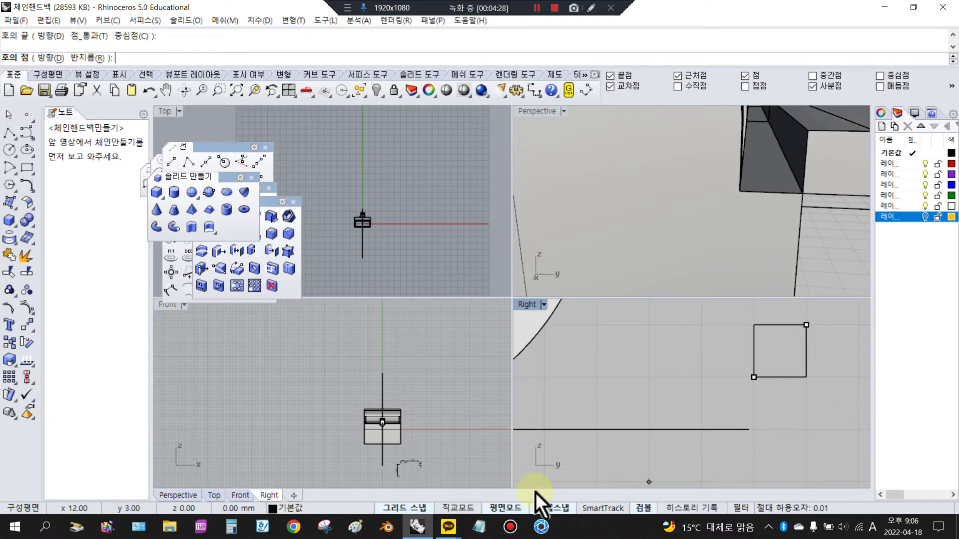
pyautogui.click(418, 508)
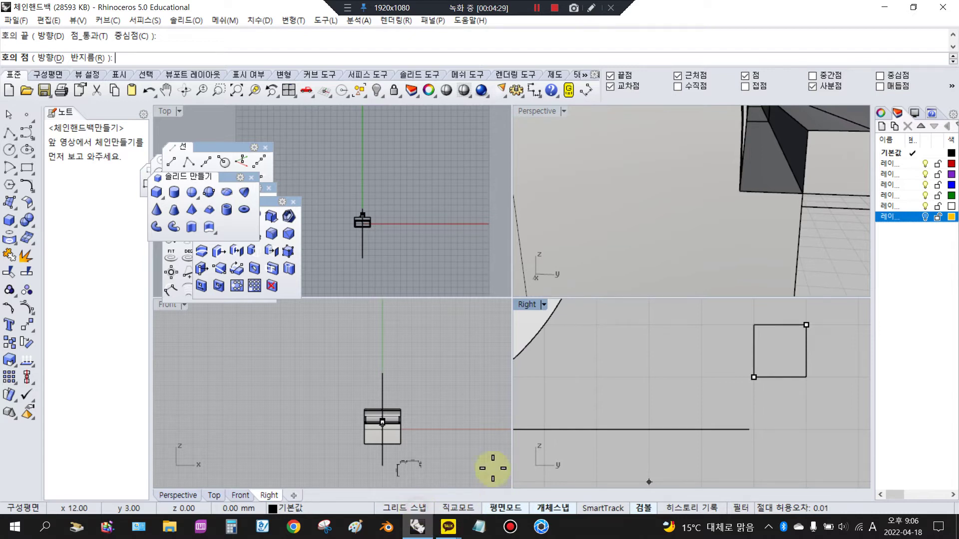
pyautogui.click(797, 330)
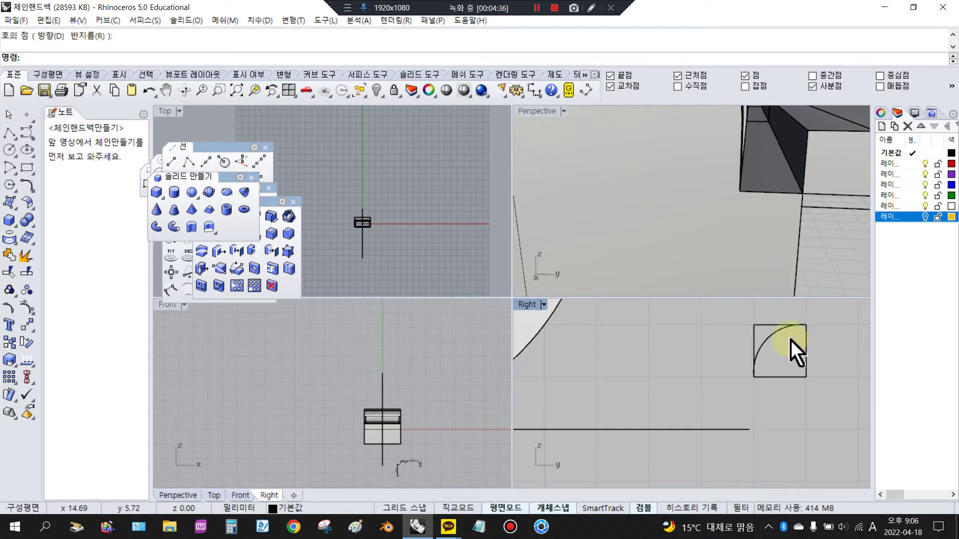
# Explode the small square and delete the edges outside the arc.
pyautogui.scroll(3, 796, 352)
pyautogui.click(725, 346)
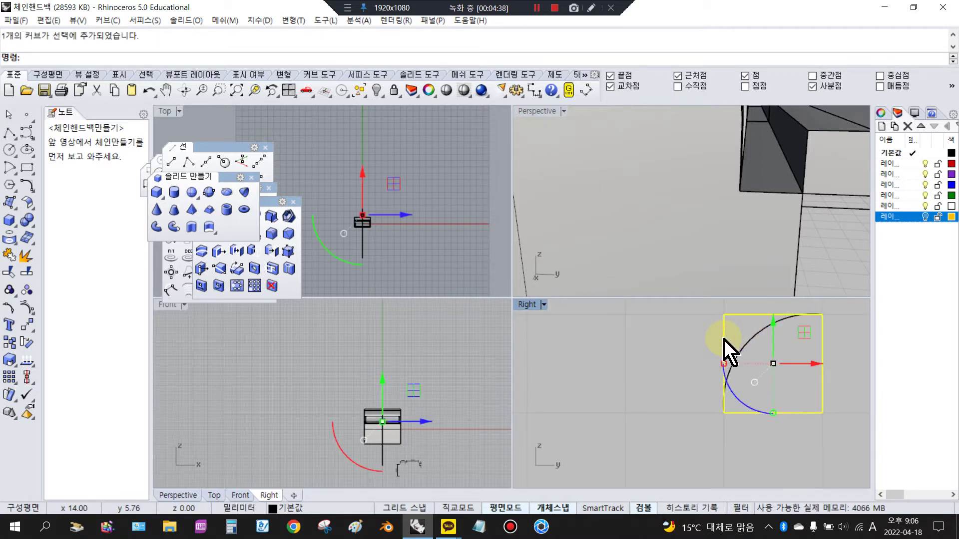
pyautogui.click(24, 257)
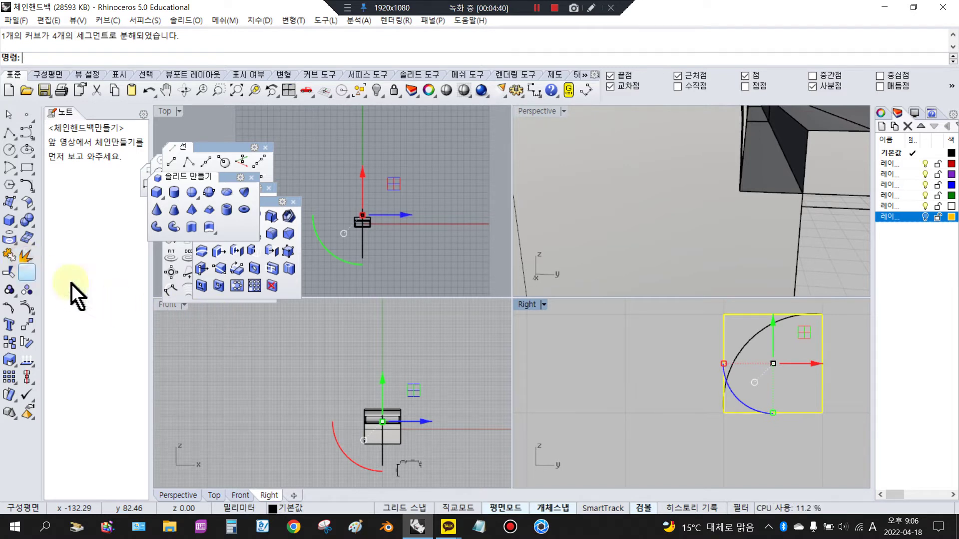
pyautogui.click(724, 345)
pyautogui.press('Delete')
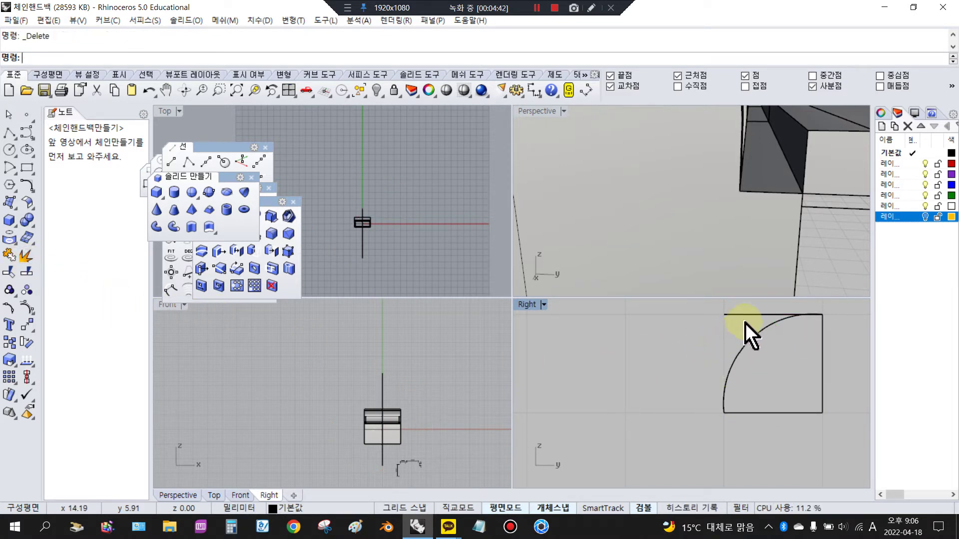
# Join the arc and the two remaining square edges into one closed quarter-round curve.
pyautogui.scroll(-4, 756, 352)
pyautogui.moveTo(701, 312); pyautogui.dragTo(854, 437)
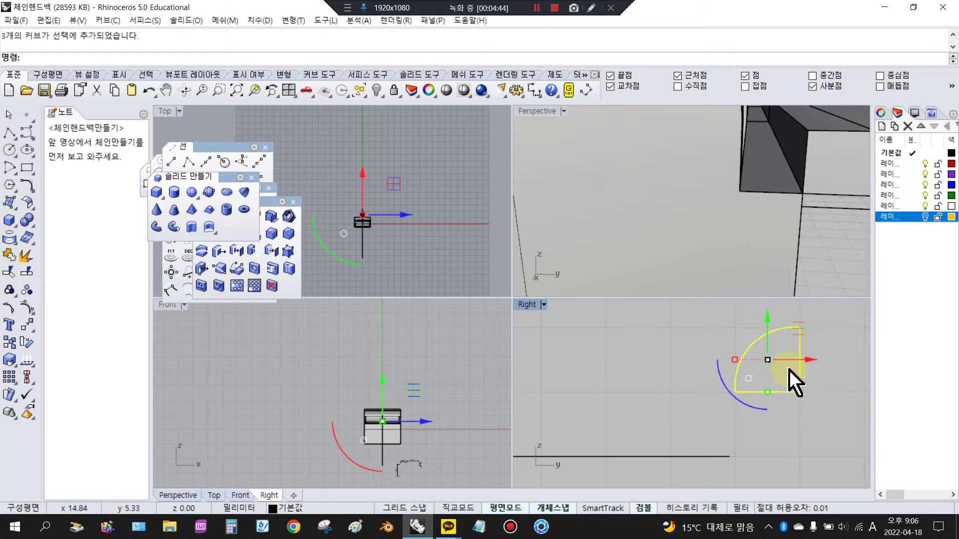
pyautogui.click(10, 254)
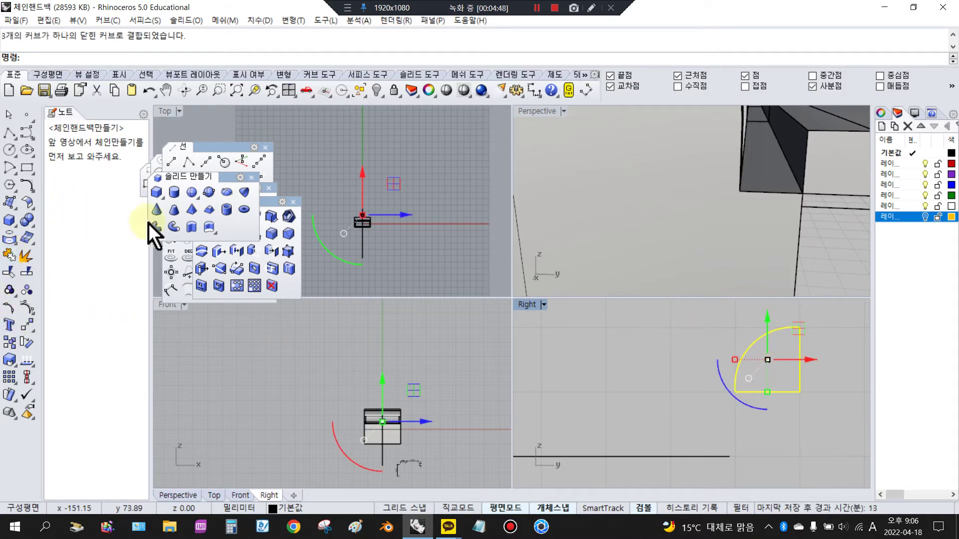
# Extrude the closed quarter-round curve into a solid to both sides, matching the bag body's width.
pyautogui.click(191, 228)
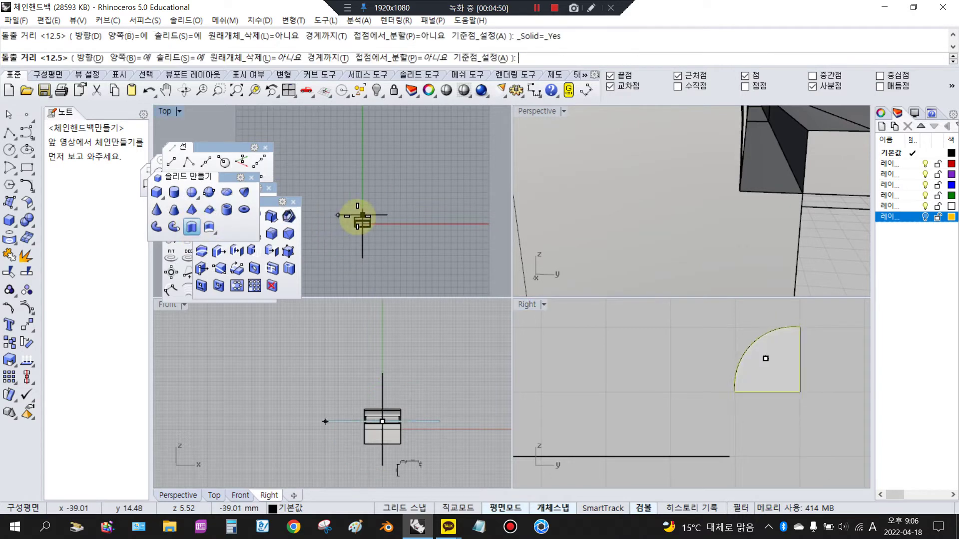
pyautogui.click(392, 219)
pyautogui.click(427, 207)
pyautogui.scroll(6, 342, 221)
pyautogui.click(417, 224)
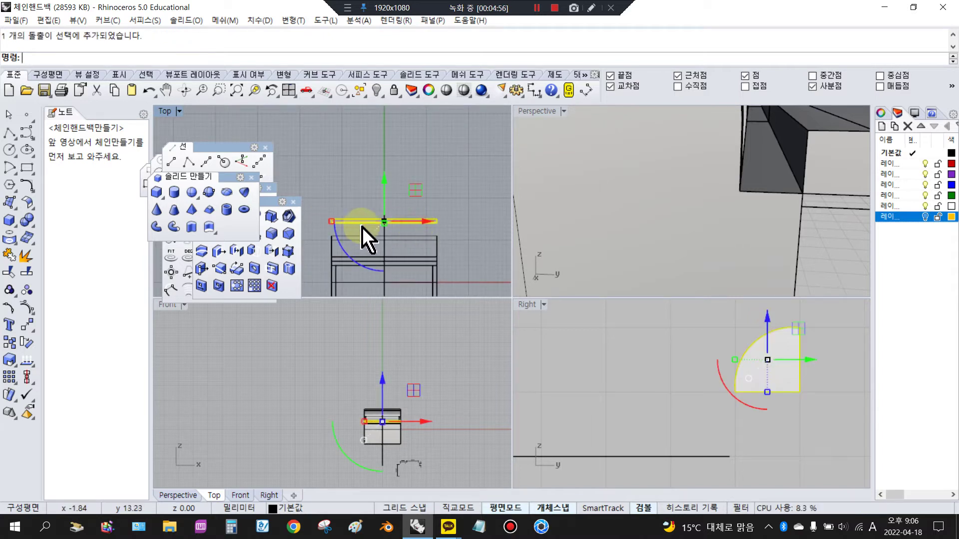
# Measure the distance from the quarter-round solid's lower outer corner to the lid's pivot corner on the body with a temporary dimension.
pyautogui.scroll(5, 732, 383)
pyautogui.scroll(2, 723, 379)
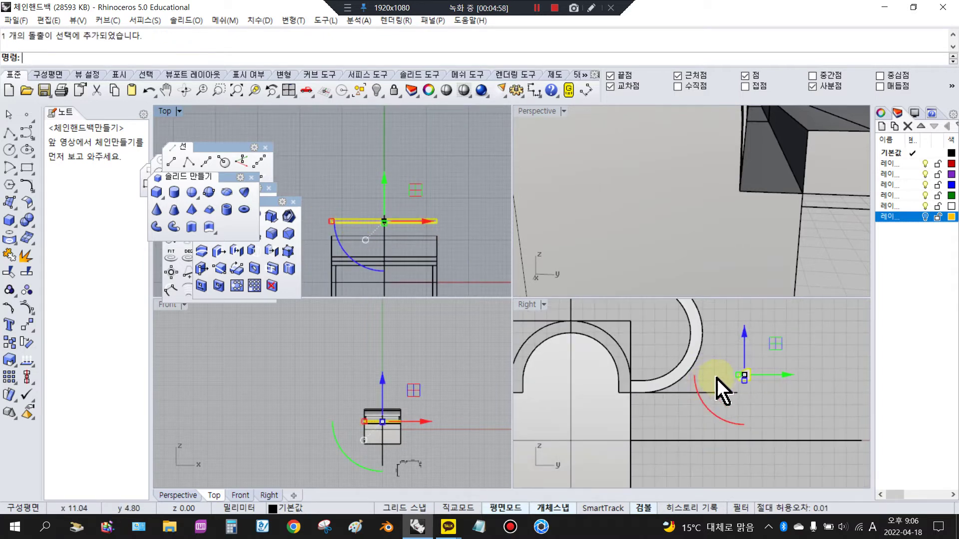
pyautogui.click(824, 392)
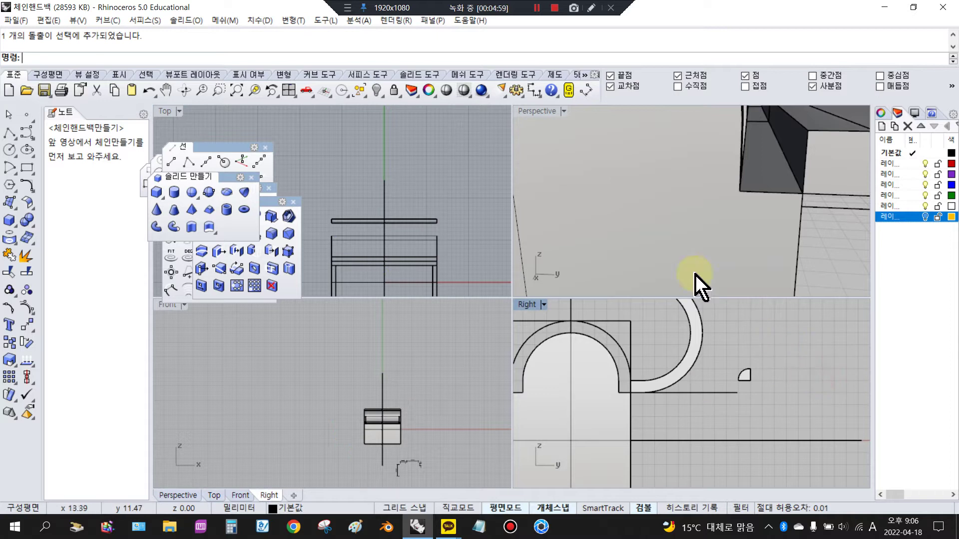
pyautogui.click(533, 91)
pyautogui.click(750, 381)
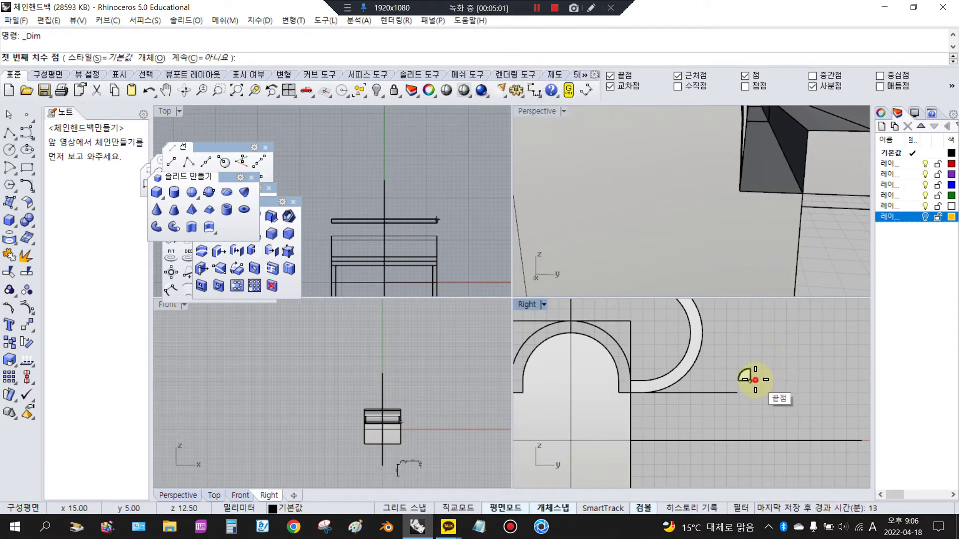
pyautogui.click(631, 393)
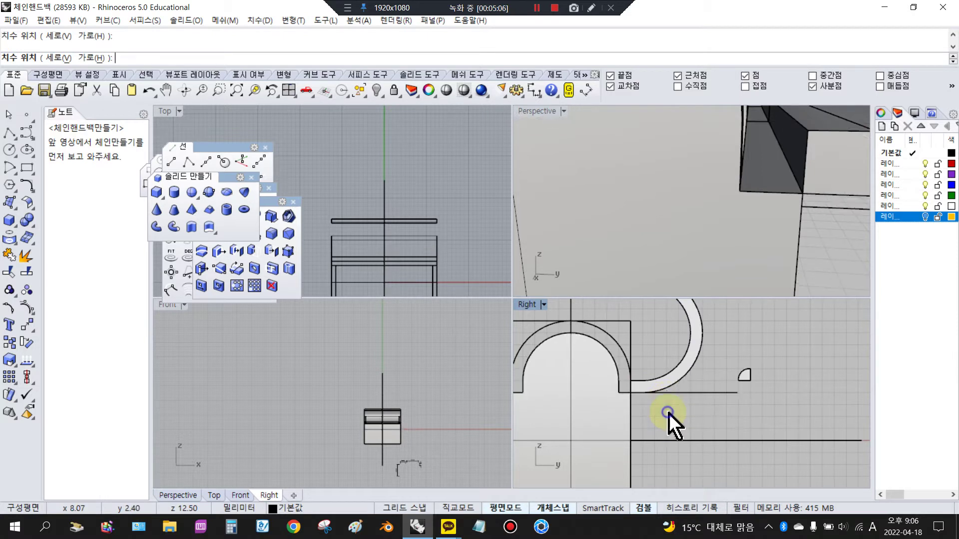
pyautogui.press('Escape')
# Move the quarter-round solid horizontally to the body's outer edge and down 1 mm, so it sits at the opened lid's corner.
pyautogui.click(744, 376)
pyautogui.click(766, 376)
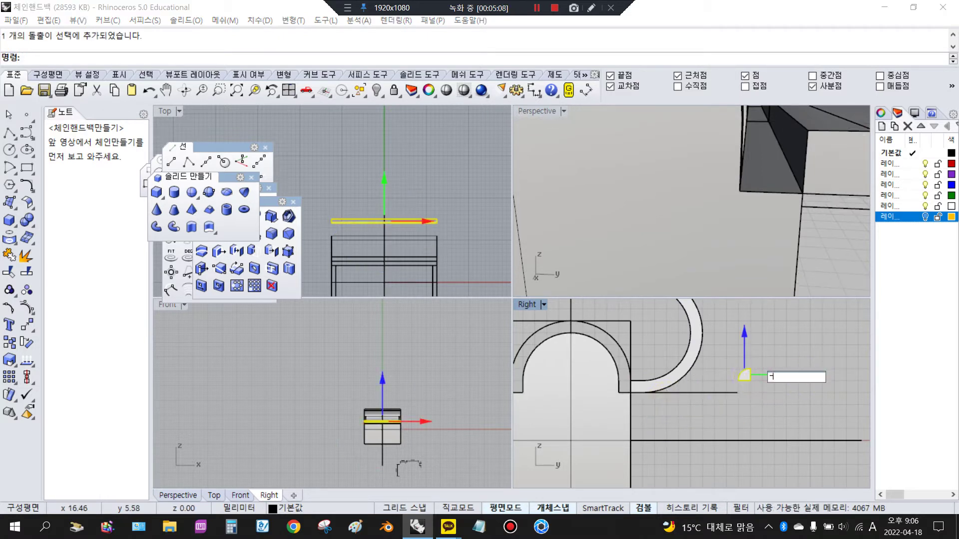
pyautogui.press('Return')
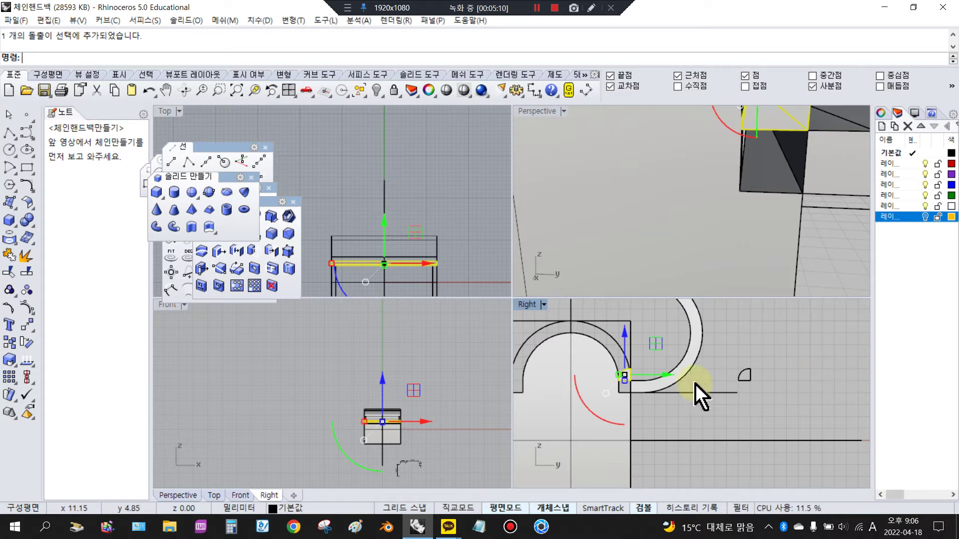
pyautogui.click(625, 332)
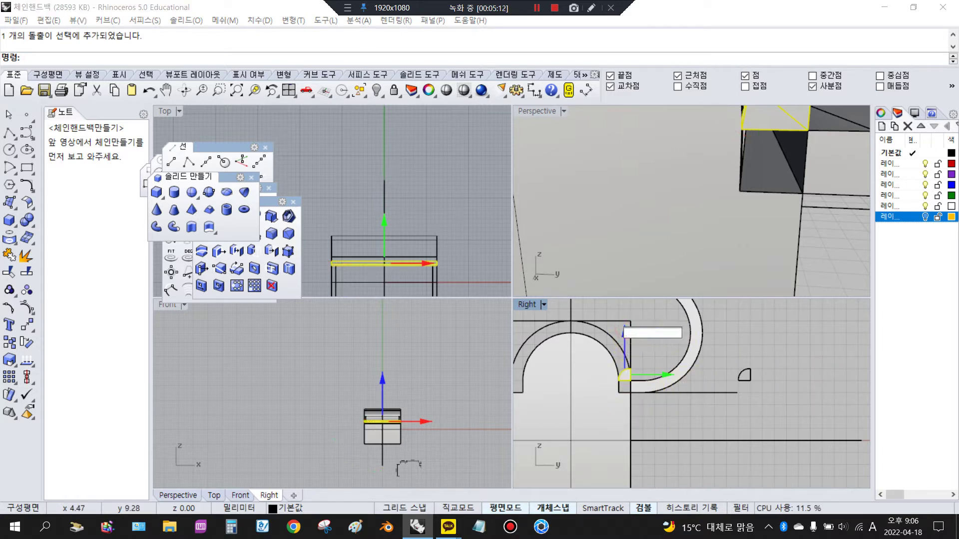
pyautogui.write('-1')
pyautogui.press('Return')
pyautogui.press('Escape')
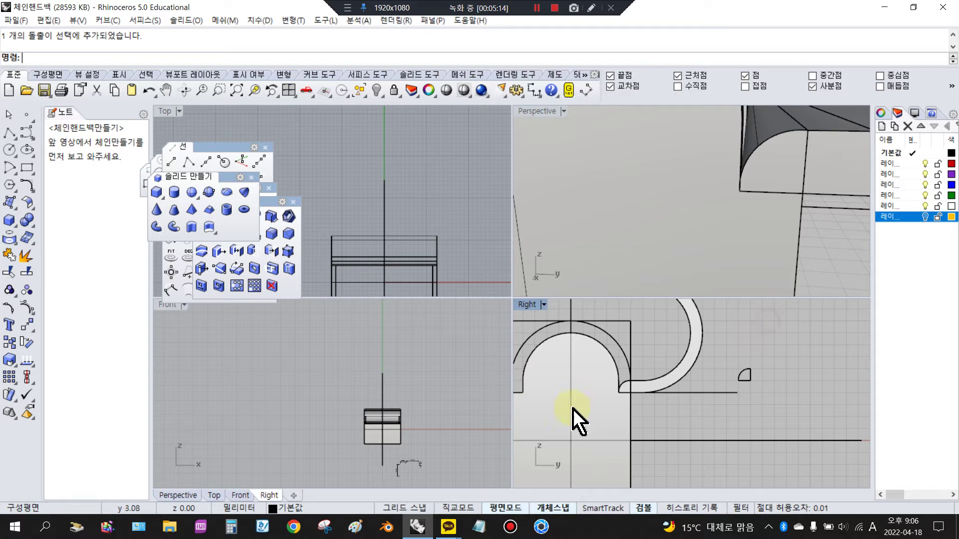
# Examine the quarter-round piece between the opened lid and the body in the shaded Perspective view.
pyautogui.scroll(-8, 689, 197)
pyautogui.moveTo(689, 197); pyautogui.dragTo(798, 236, button='right')
pyautogui.scroll(-1, 662, 152)
pyautogui.click(446, 91)
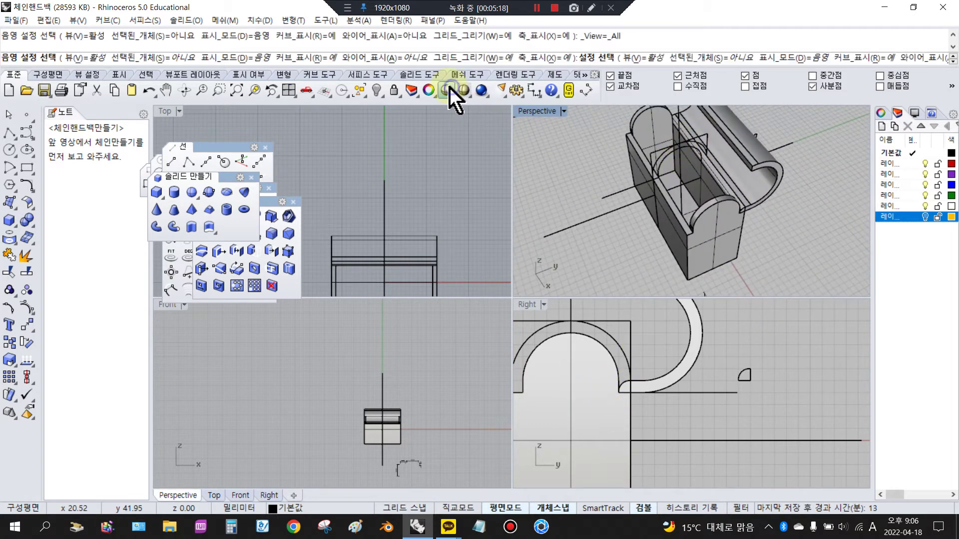
pyautogui.scroll(5, 775, 186)
pyautogui.moveTo(734, 210); pyautogui.dragTo(661, 169, button='right')
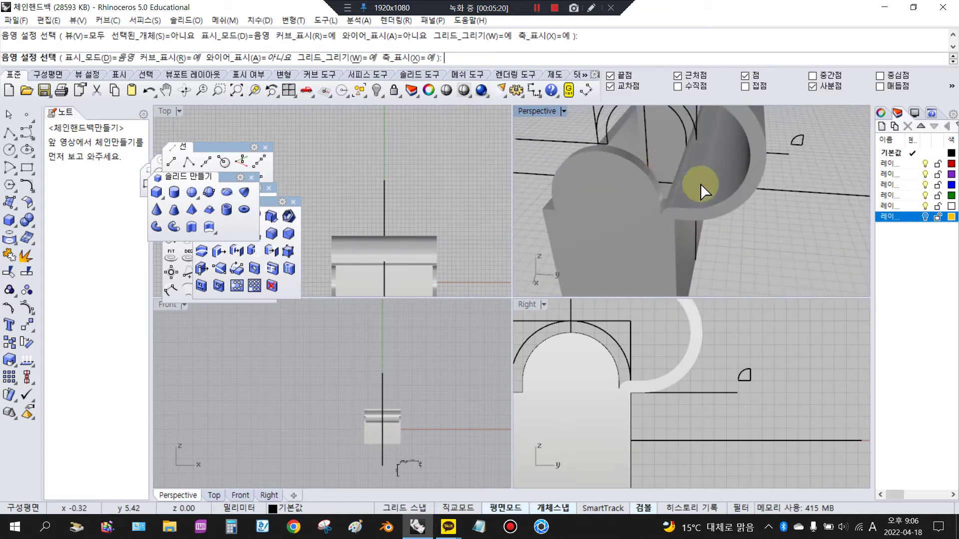
pyautogui.scroll(4, 670, 189)
pyautogui.moveTo(716, 197); pyautogui.dragTo(798, 199, button='right')
pyautogui.rightClick(798, 199)
pyautogui.scroll(-8, 777, 220)
# Rotate the lid closed by 90° around its lower corner on the body's edge in the Right view, with ortho on.
pyautogui.scroll(-10, 710, 330)
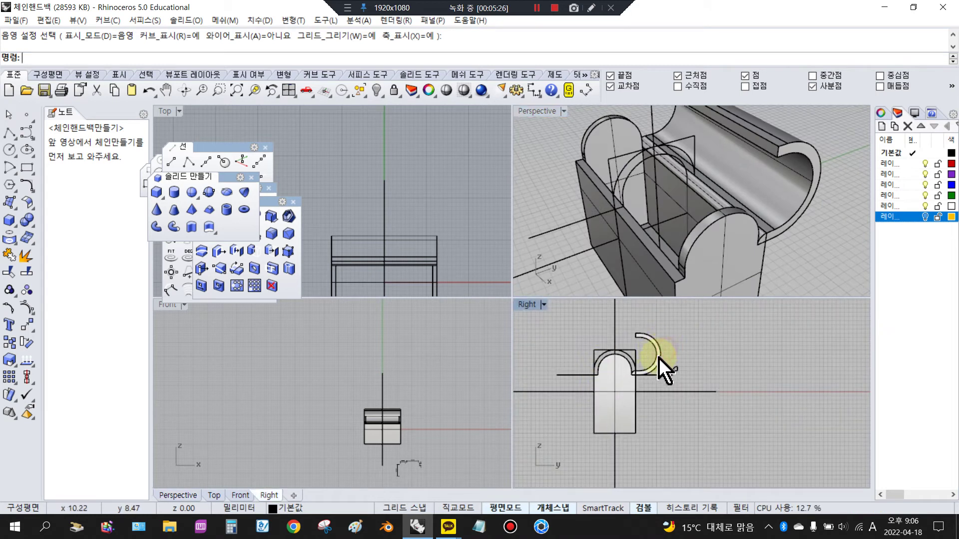
pyautogui.click(663, 352)
pyautogui.click(18, 358)
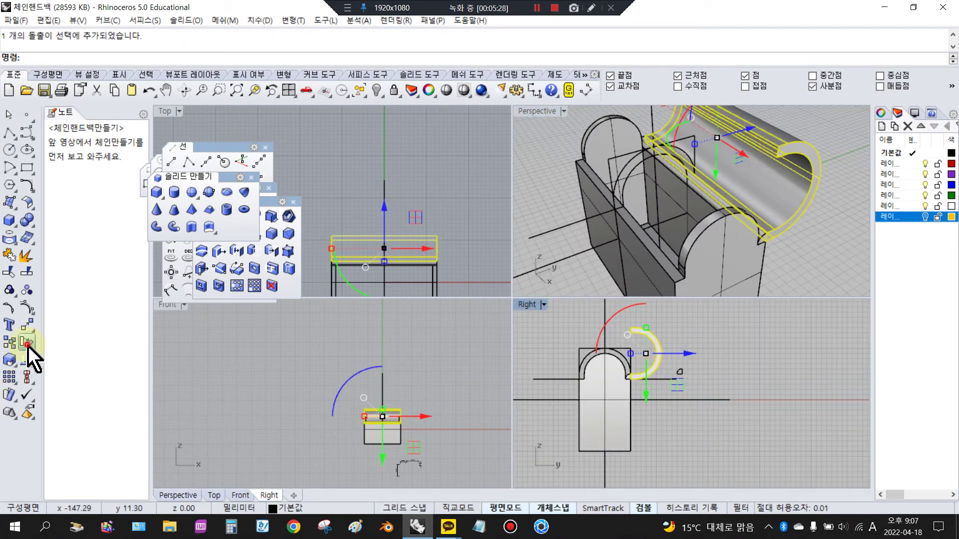
pyautogui.click(631, 380)
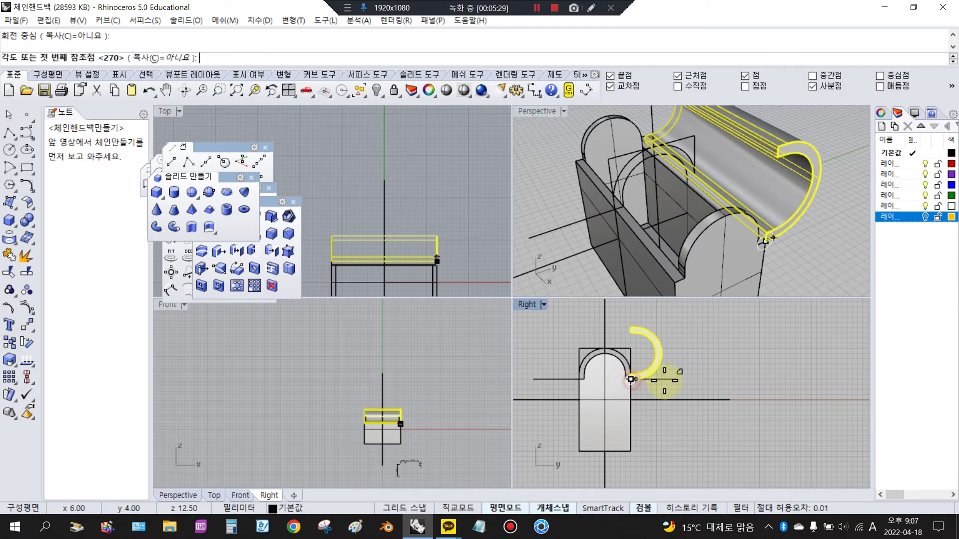
pyautogui.click(743, 380)
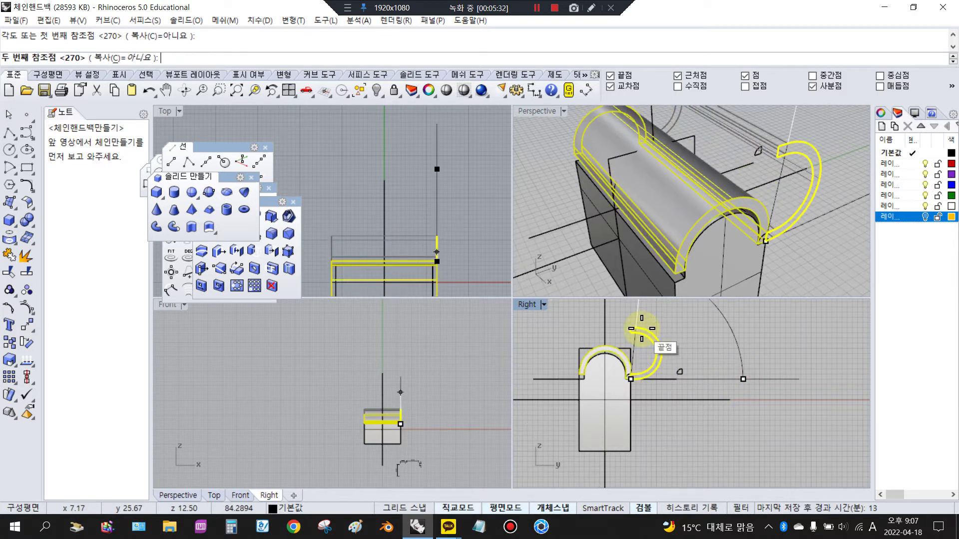
pyautogui.click(627, 314)
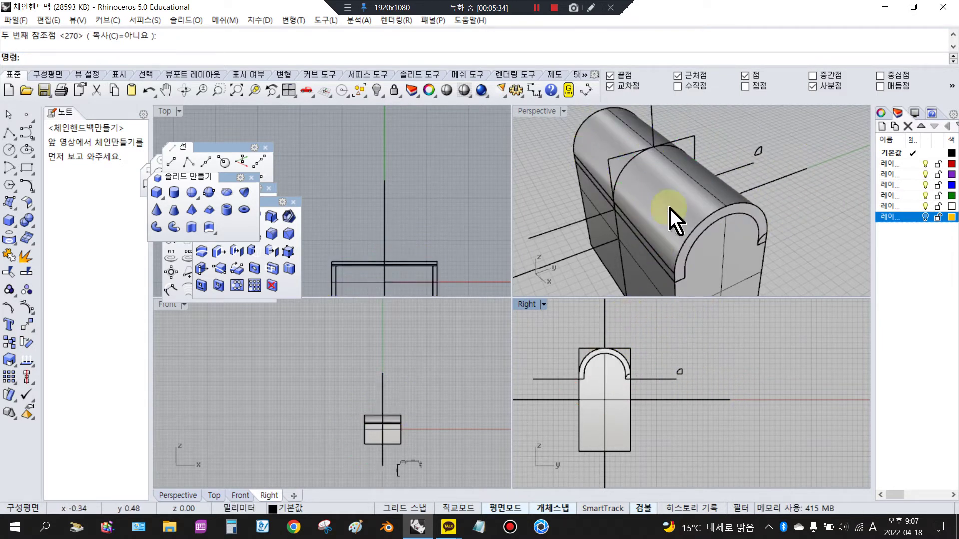
# Show all hidden objects in the maximized Front view and turn on the orange layer containing the chains.
pyautogui.scroll(-2, 675, 216)
pyautogui.scroll(-5, 395, 240)
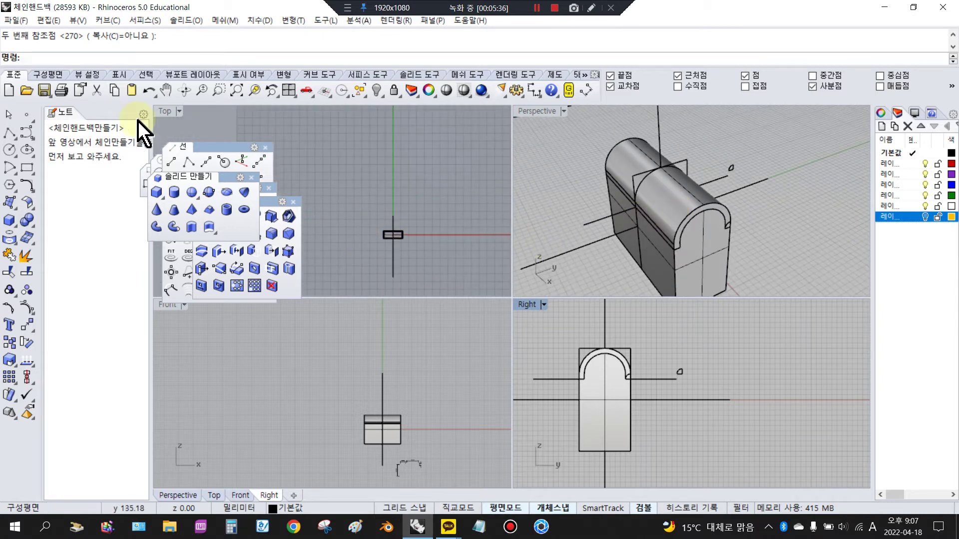
pyautogui.doubleClick(161, 306)
pyautogui.scroll(-3, 161, 314)
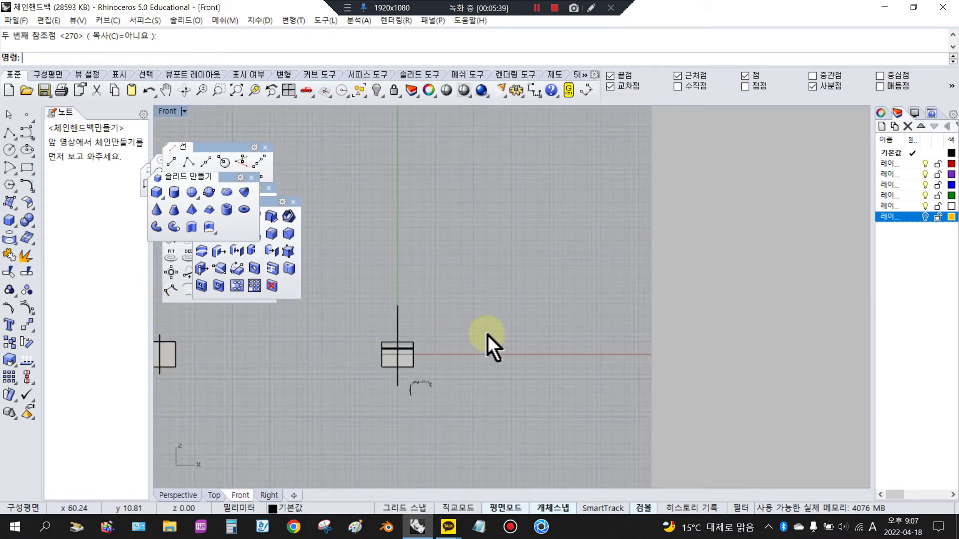
pyautogui.click(377, 91)
pyautogui.scroll(6, 414, 355)
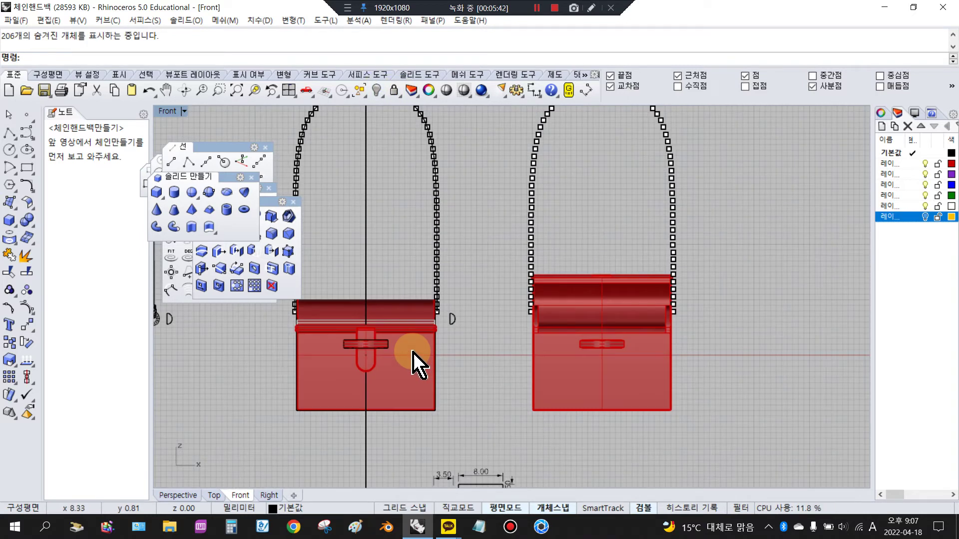
pyautogui.scroll(-4, 414, 352)
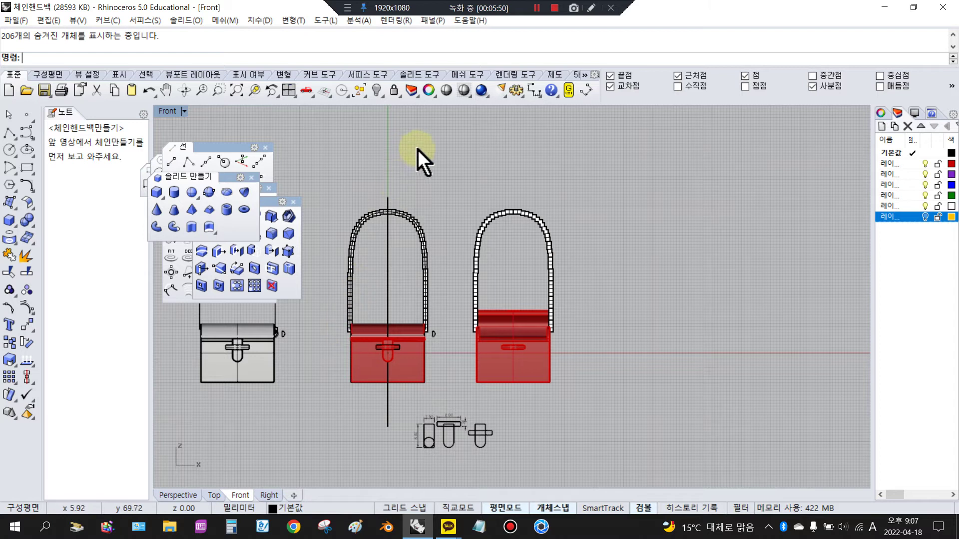
pyautogui.click(925, 217)
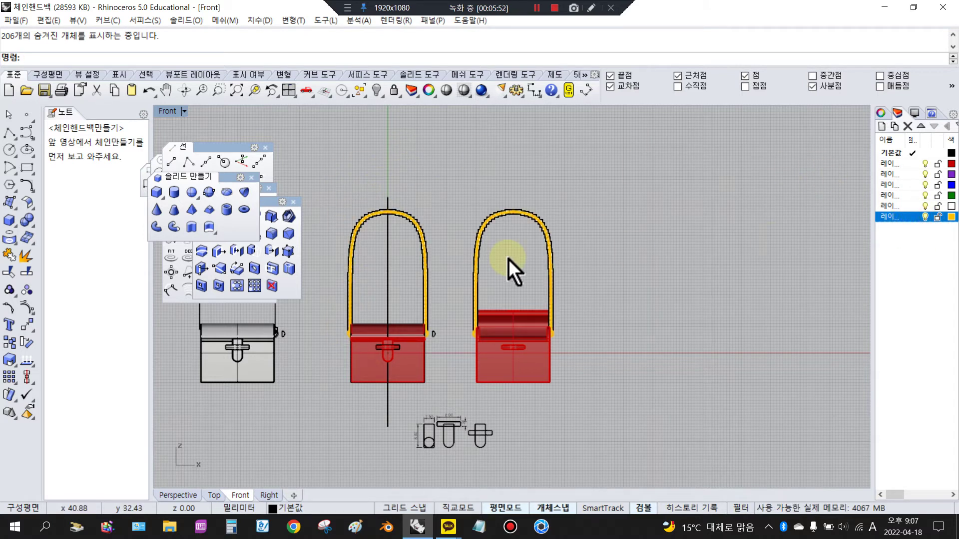
# Restore the four-viewport layout, undo the last two operations and lock the working bag model and its curves at the origin.
pyautogui.doubleClick(165, 112)
pyautogui.hotkey('ctrl', 'z')
pyautogui.hotkey('ctrl', 'z')
pyautogui.moveTo(377, 188); pyautogui.dragTo(435, 284)
pyautogui.click(401, 91)
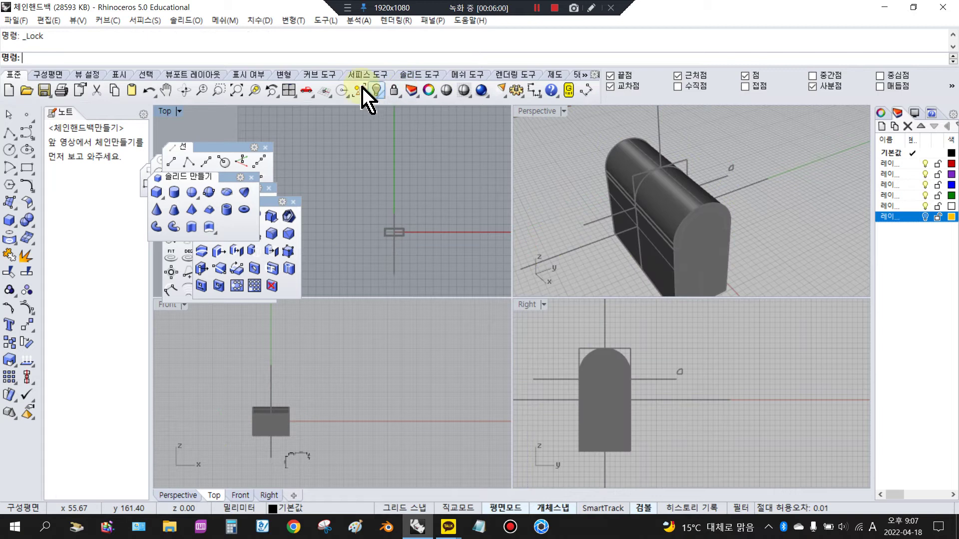
# Show the hidden objects and orange chain layer, and move the finished bags and clasp outlines along positive X, clear of the locked body.
pyautogui.rightClick(378, 92)
pyautogui.moveTo(387, 176); pyautogui.dragTo(455, 289)
pyautogui.scroll(-3, 289, 363)
pyautogui.moveTo(249, 326); pyautogui.dragTo(369, 490)
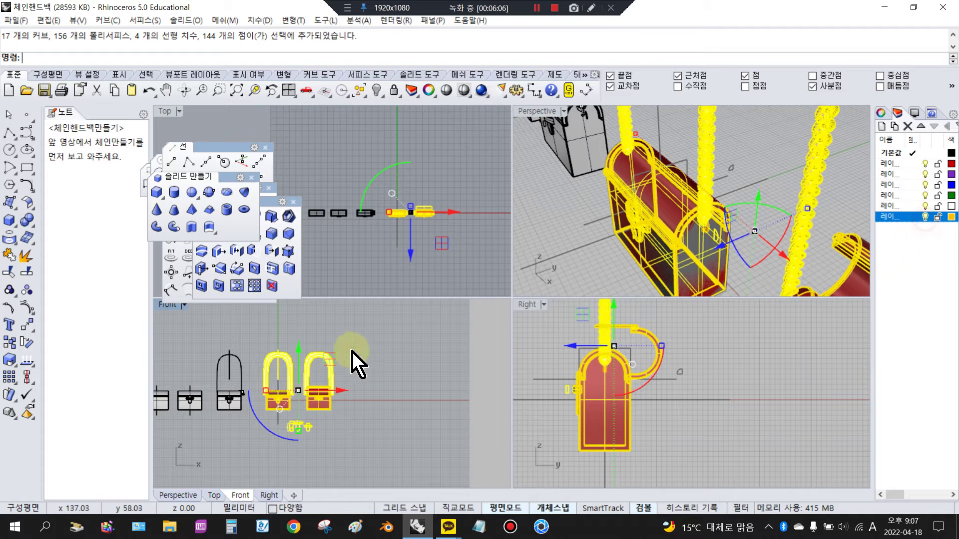
pyautogui.moveTo(249, 325); pyautogui.dragTo(395, 481)
pyautogui.moveTo(343, 391); pyautogui.dragTo(433, 403)
pyautogui.click(315, 368)
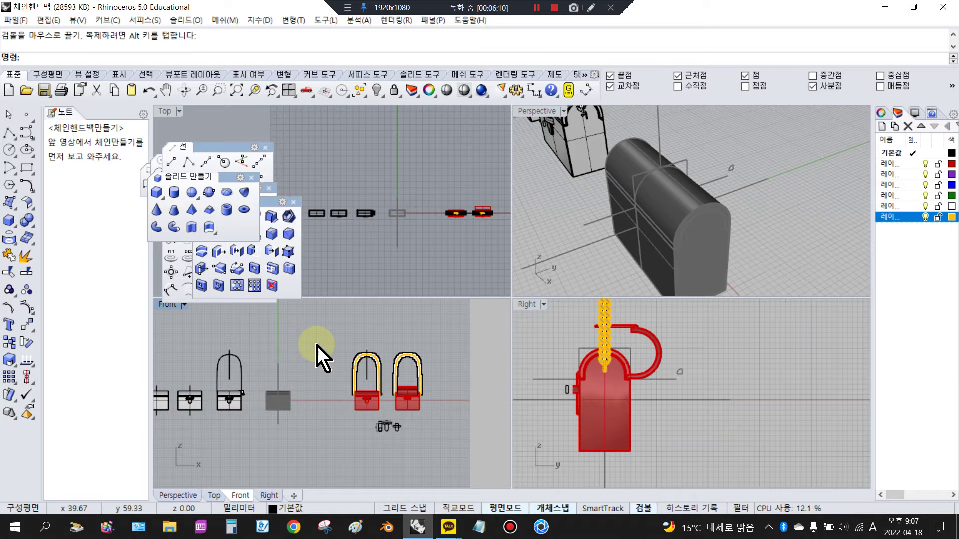
# Draw a 3.5 by 8 mm corner-to-corner rectangle in the maximized Front view, in the free area between the locked body and finished bags.
pyautogui.doubleClick(164, 308)
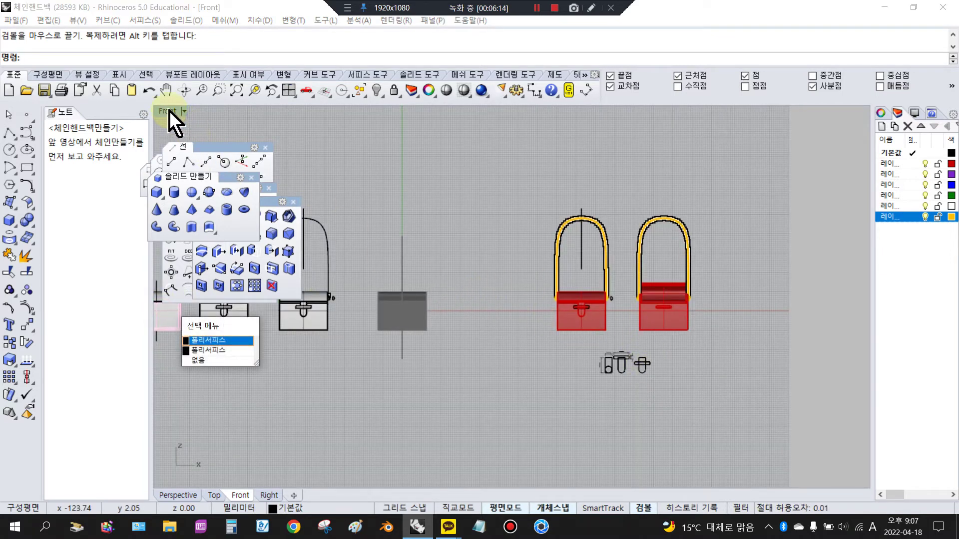
pyautogui.click(351, 171)
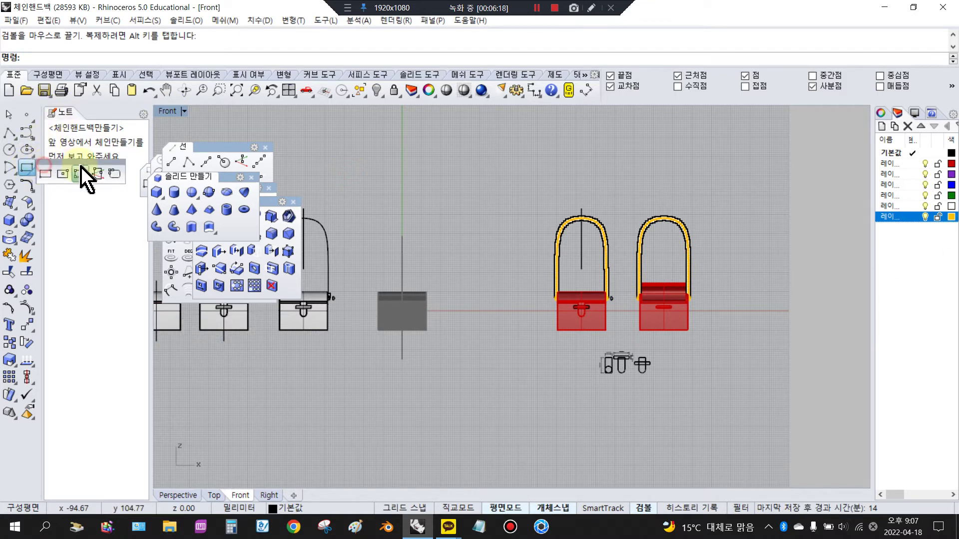
pyautogui.rightClick(32, 168)
pyautogui.click(28, 165)
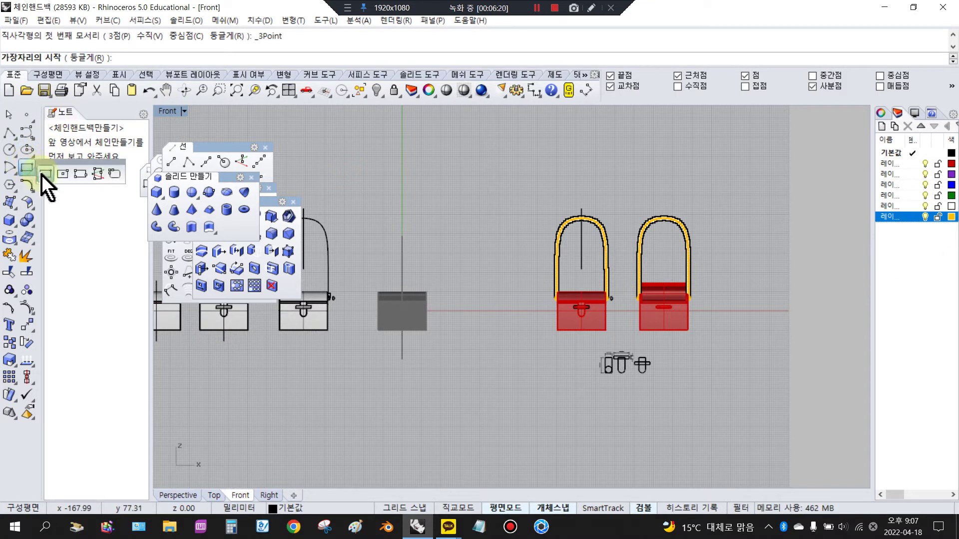
pyautogui.click(46, 173)
pyautogui.scroll(1, 504, 300)
pyautogui.scroll(1, 583, 358)
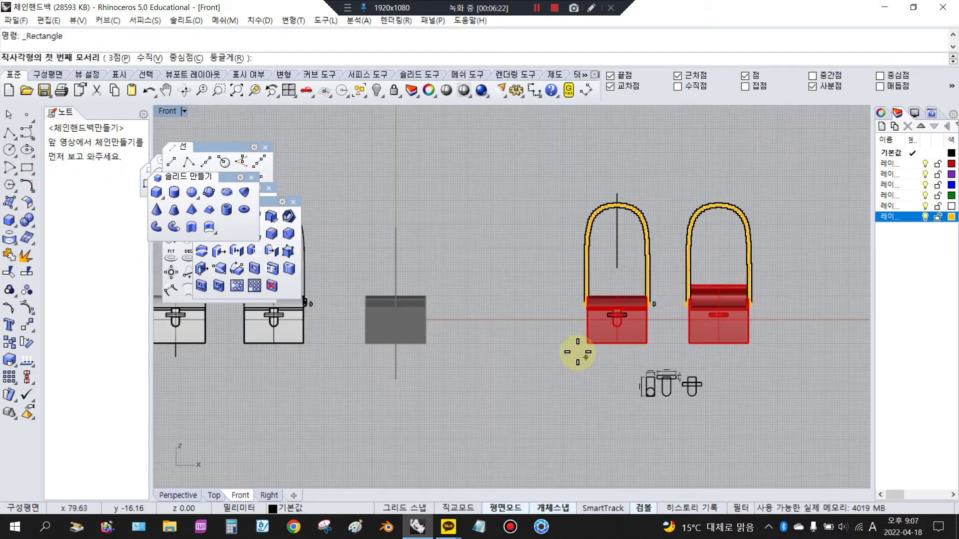
pyautogui.scroll(2, 505, 343)
pyautogui.click(515, 370)
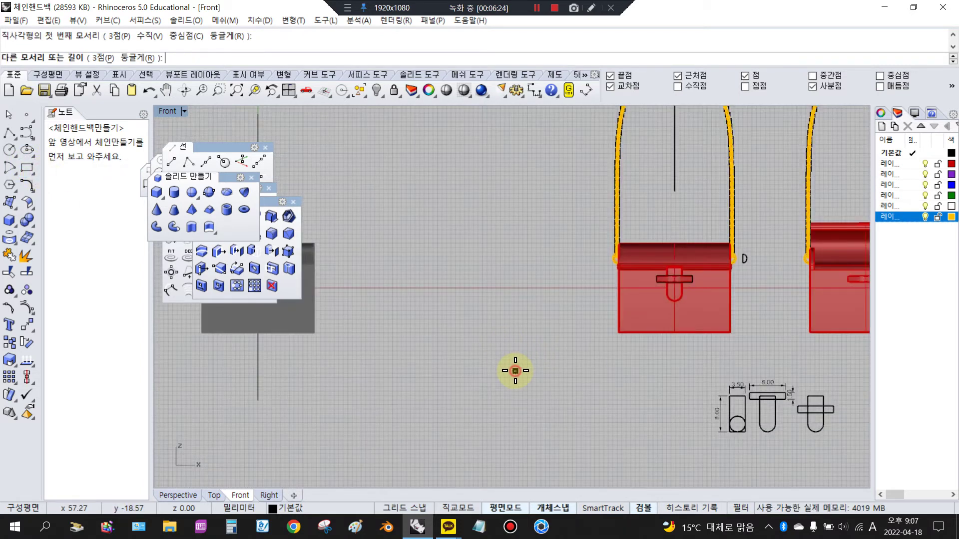
pyautogui.write('3.')
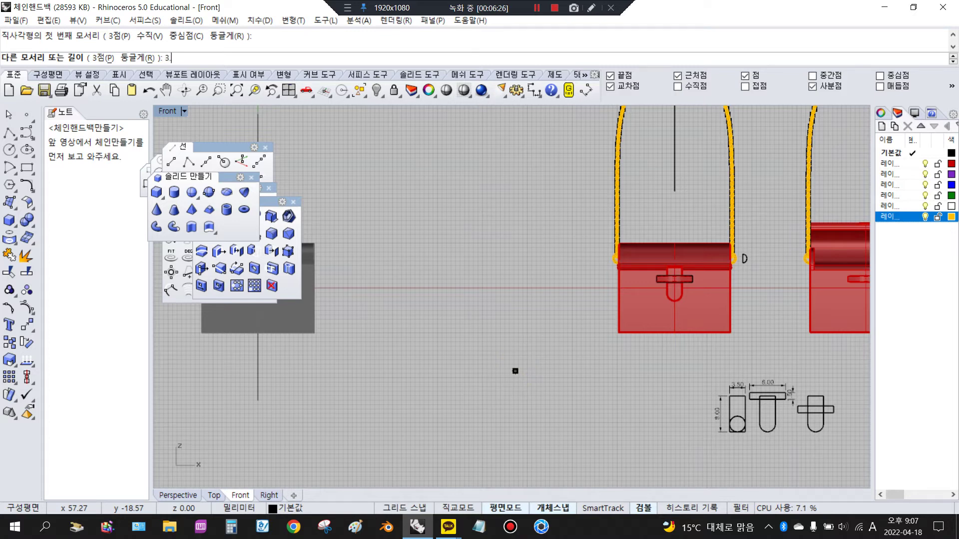
pyautogui.write('5')
pyautogui.click(515, 371)
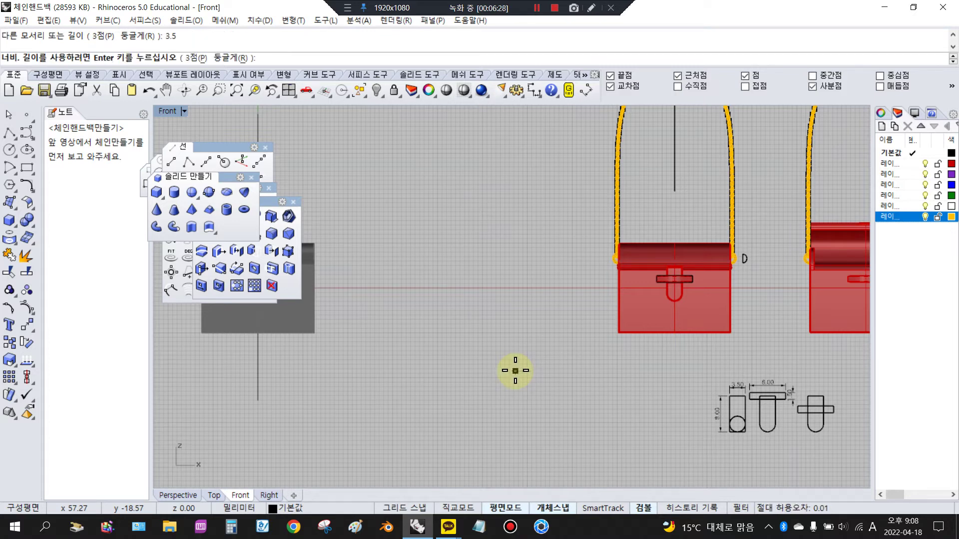
pyautogui.write('8')
pyautogui.press('Return')
pyautogui.scroll(3, 516, 372)
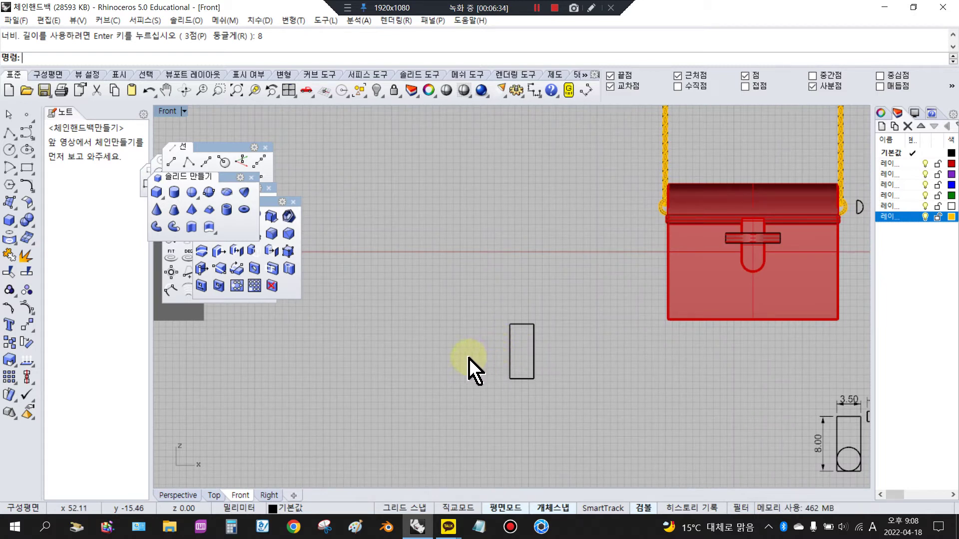
pyautogui.scroll(-1, 430, 352)
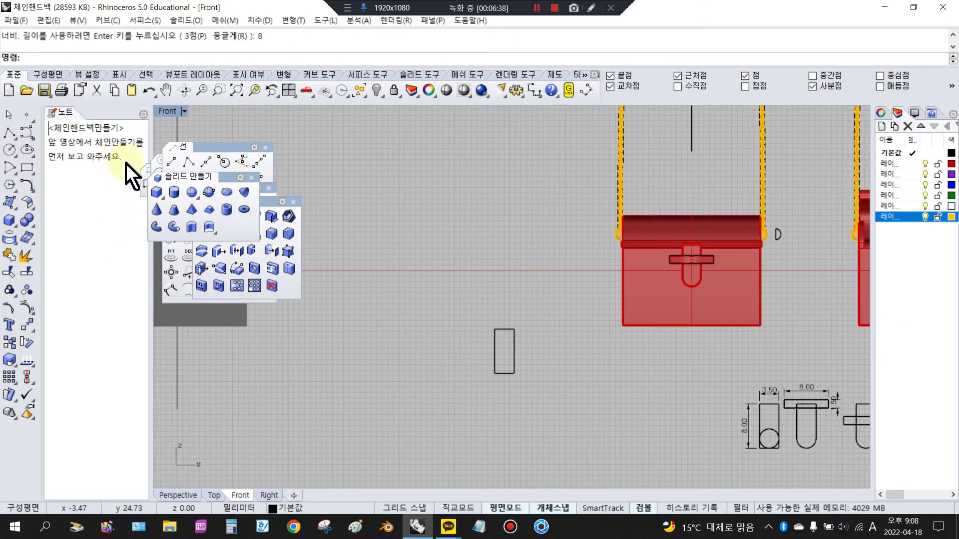
# Draw a 3.5 mm diameter circle inside the rectangle, starting its vertical diameter at the midpoint of the bottom edge.
pyautogui.click(14, 156)
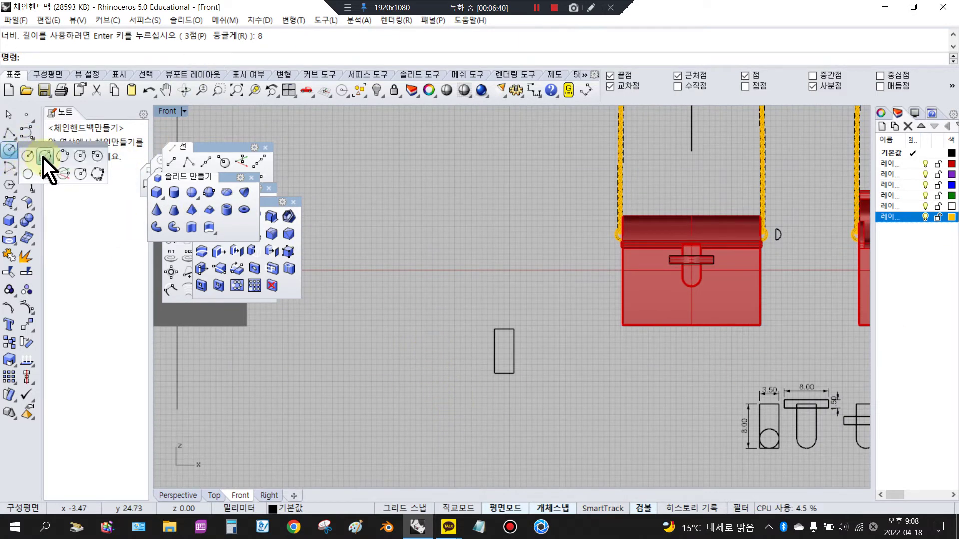
pyautogui.moveTo(52, 145); pyautogui.dragTo(220, 150)
pyautogui.click(215, 170)
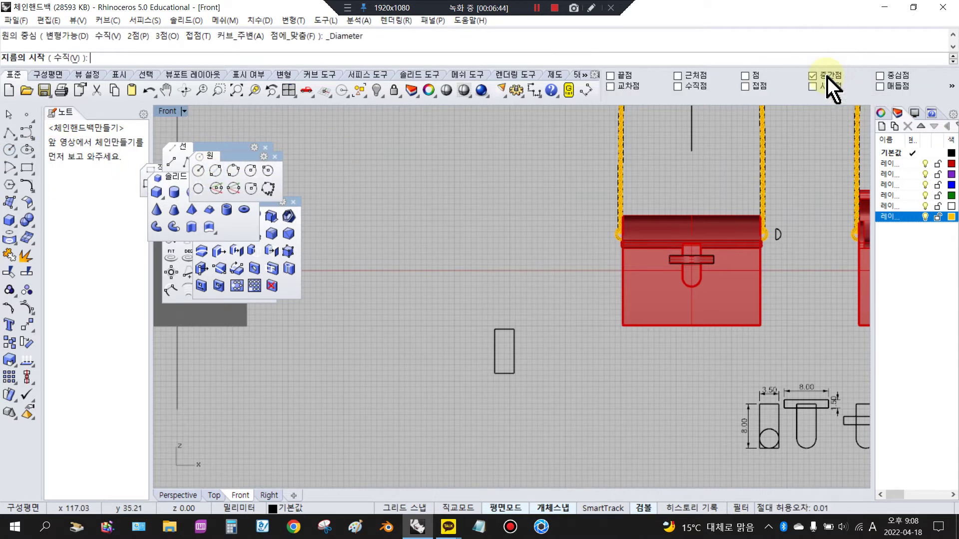
pyautogui.click(503, 374)
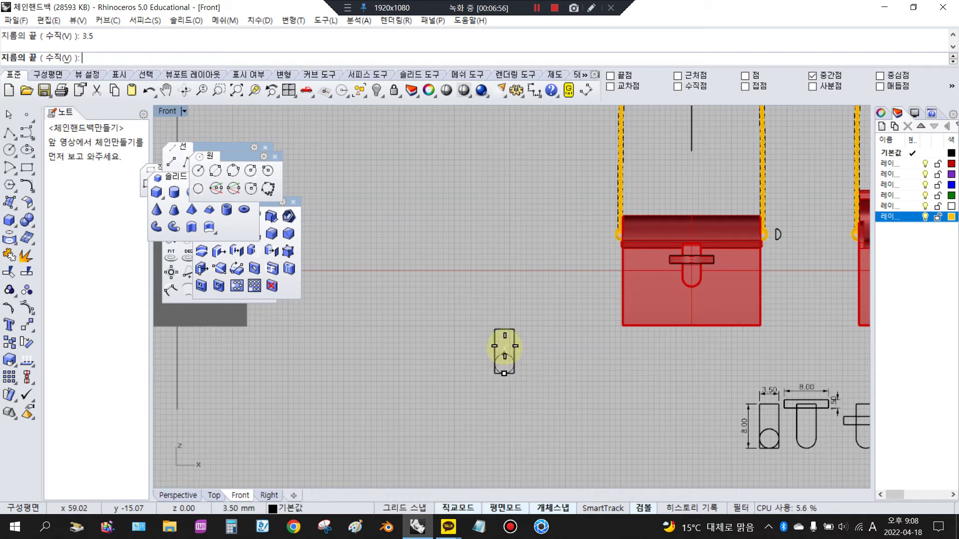
pyautogui.click(504, 351)
pyautogui.scroll(-2, 503, 357)
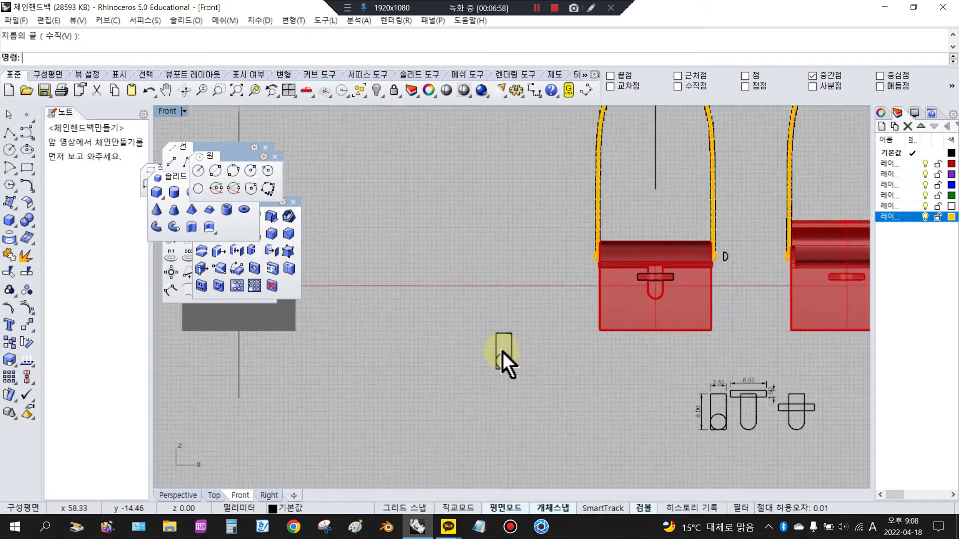
# Trim the rectangle and circle against each other into a round-bottomed tab outline, and join the remaining curves.
pyautogui.moveTo(478, 316); pyautogui.dragTo(545, 417)
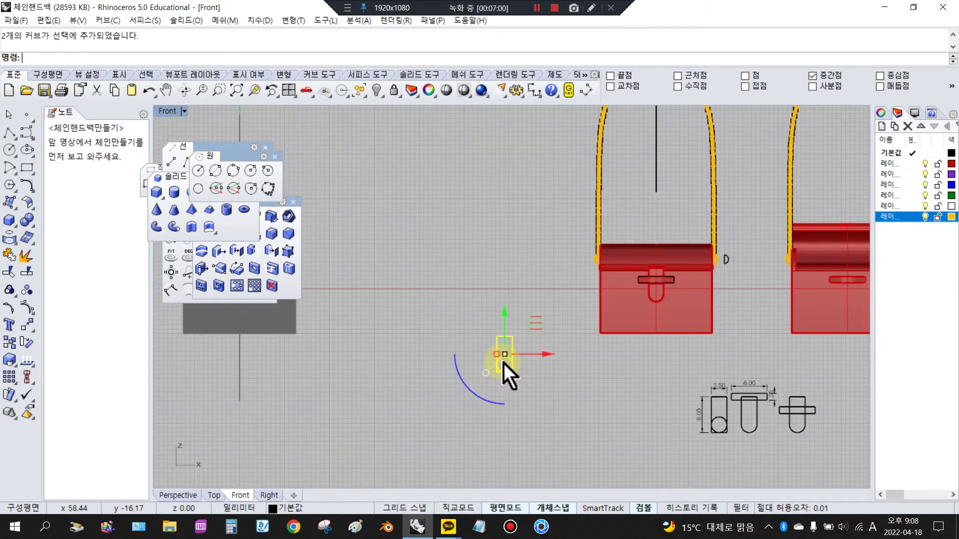
pyautogui.scroll(2, 503, 363)
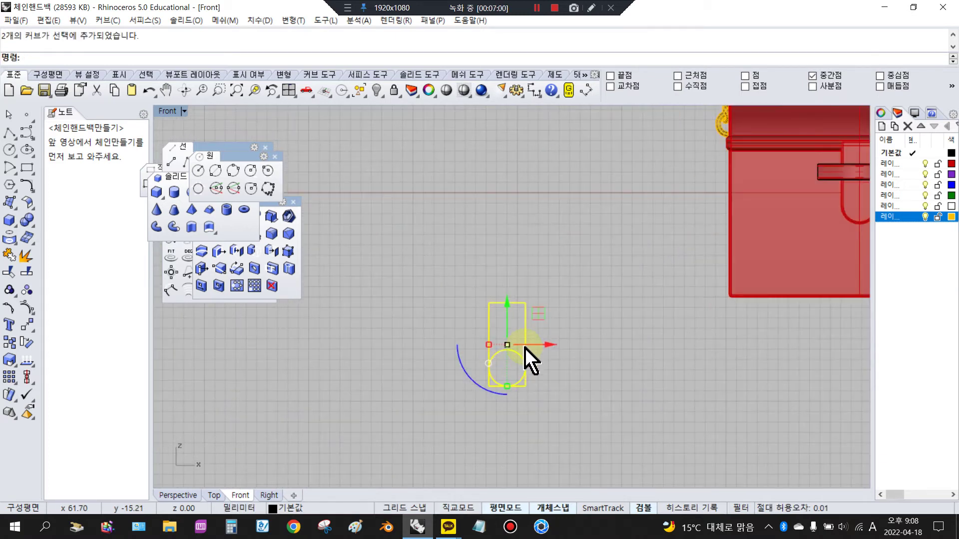
pyautogui.click(9, 287)
pyautogui.scroll(2, 470, 370)
pyautogui.click(503, 385)
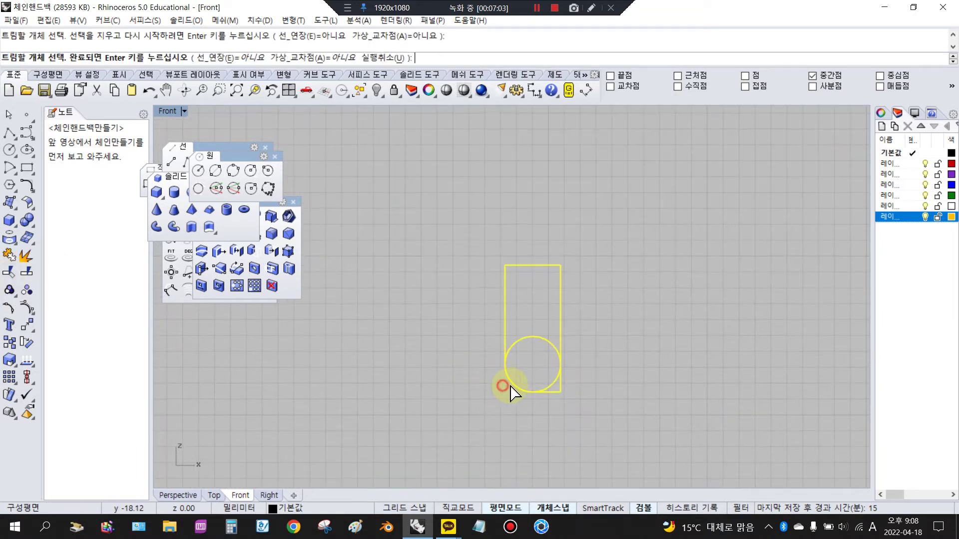
pyautogui.click(563, 392)
pyautogui.press('Return')
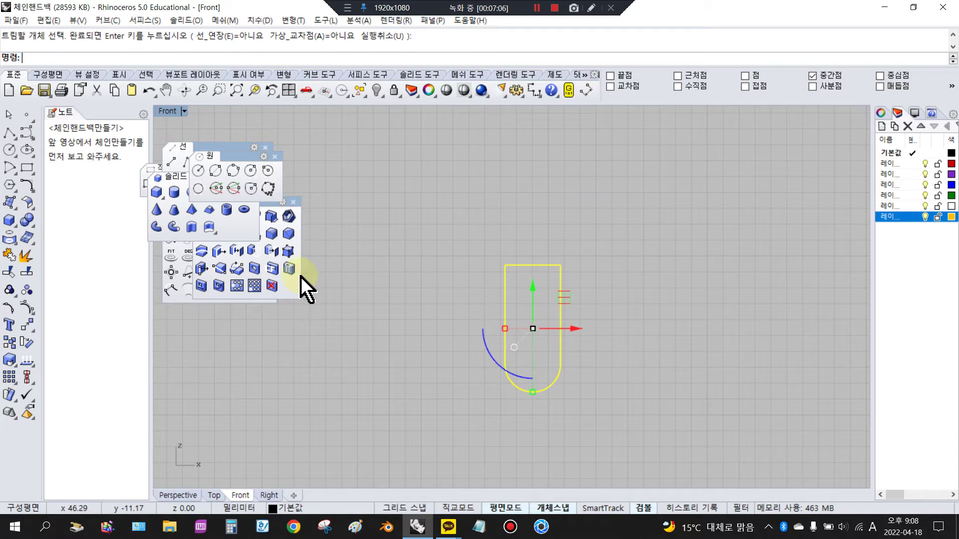
pyautogui.click(10, 255)
# Draw an 8 by 1.5 mm rectangle centred on the midpoint of the tab outline's top edge.
pyautogui.scroll(-2, 404, 332)
pyautogui.scroll(-2, 409, 335)
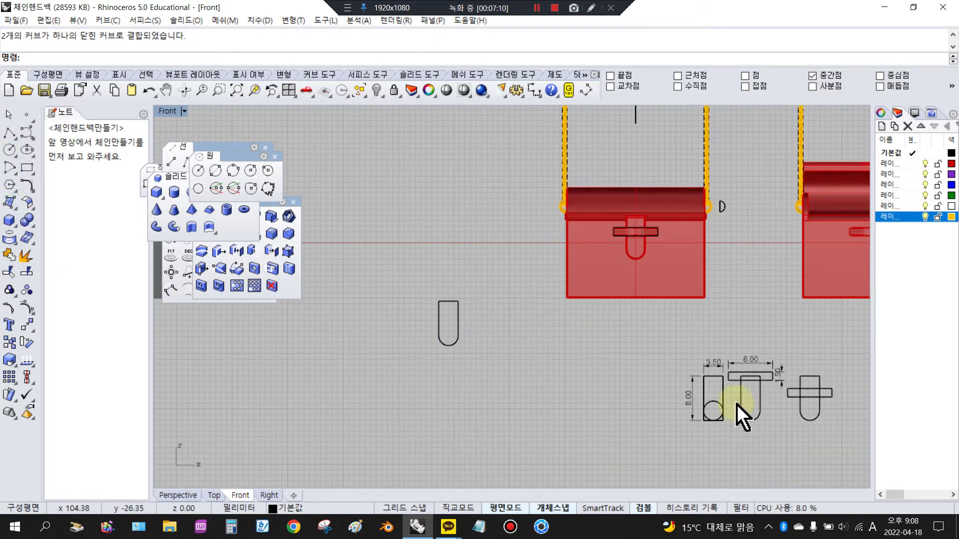
pyautogui.click(772, 380)
pyautogui.click(772, 387)
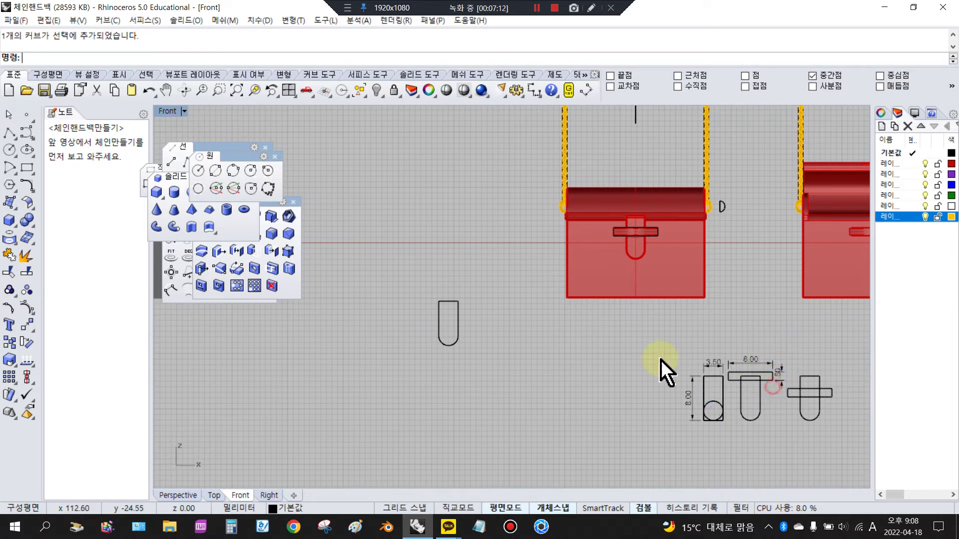
pyautogui.click(25, 168)
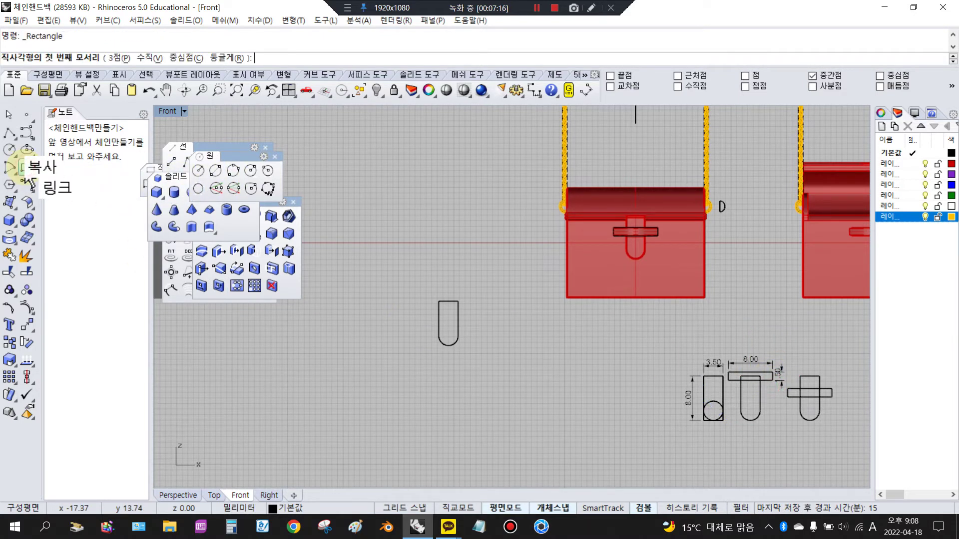
pyautogui.click(31, 174)
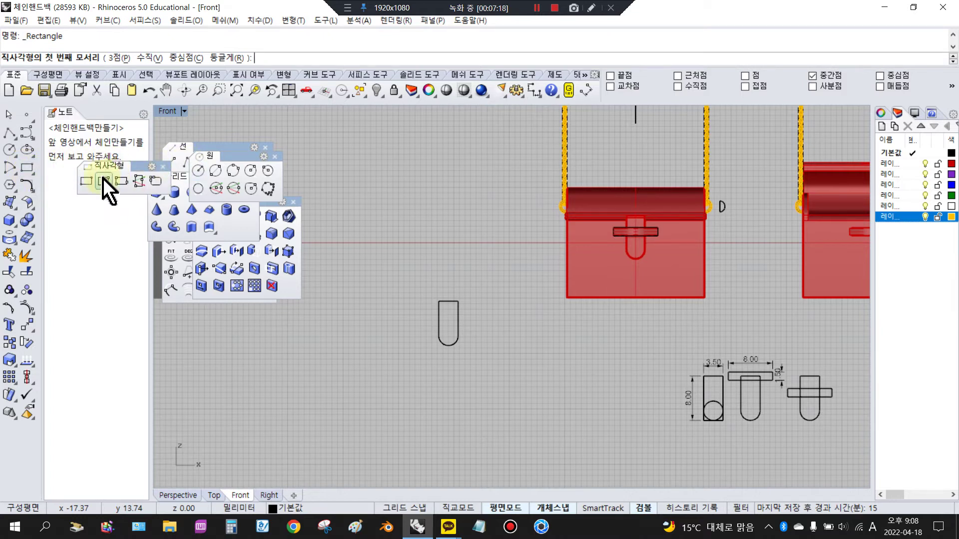
pyautogui.click(106, 182)
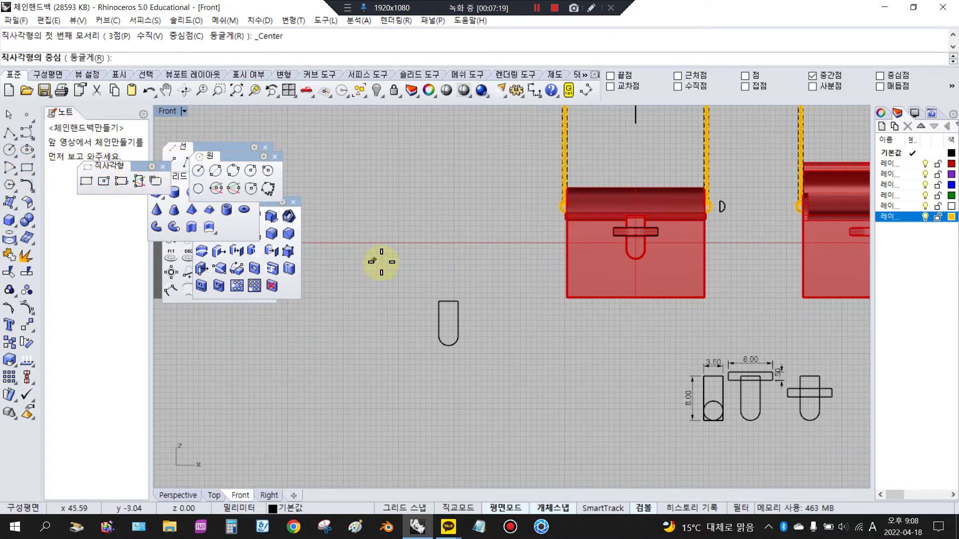
pyautogui.click(448, 301)
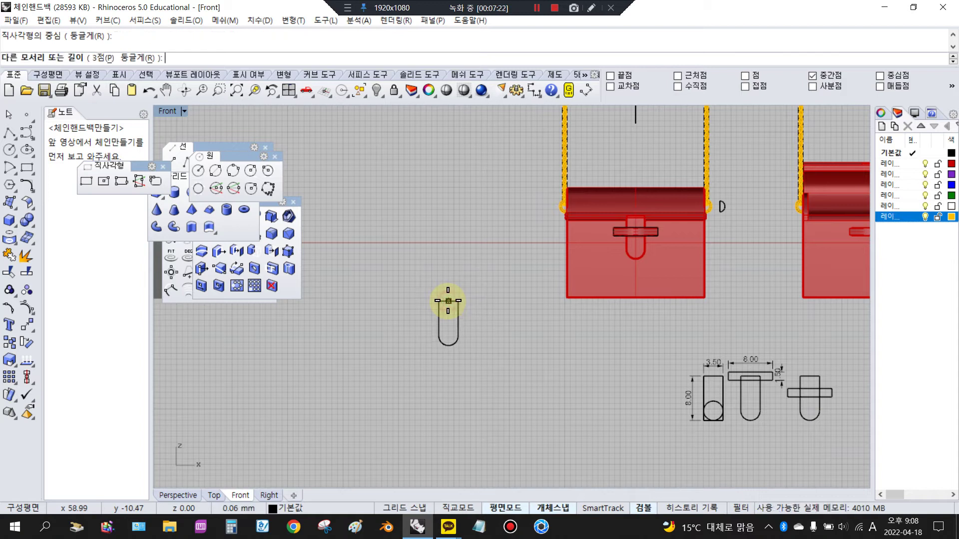
pyautogui.write('8')
pyautogui.press('Return')
pyautogui.write('1')
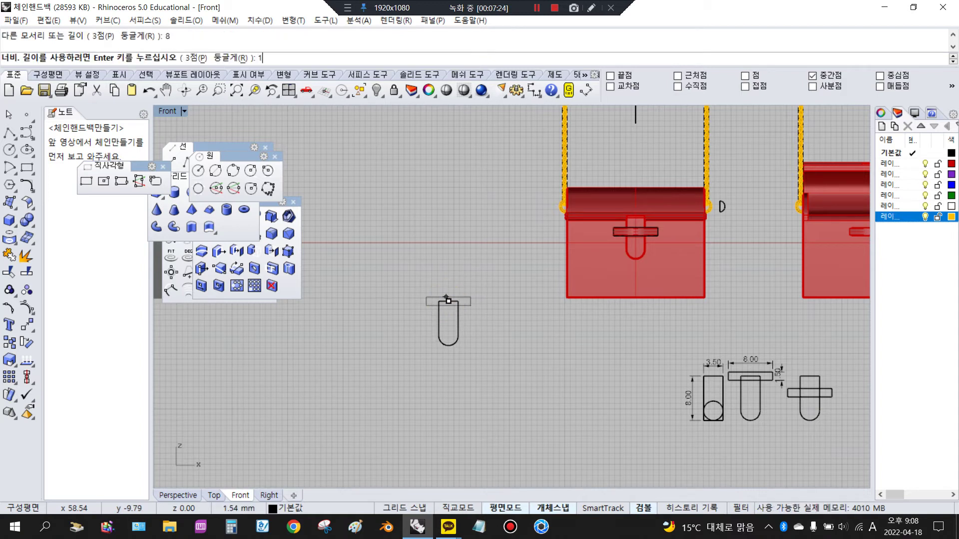
pyautogui.write('.5')
pyautogui.press('Return')
pyautogui.click(470, 305)
pyautogui.click(576, 344)
# Measure the vertical distance from the tab's top edge to the crossbar's midpoint in the reference clasp outline.
pyautogui.click(760, 373)
pyautogui.click(825, 371)
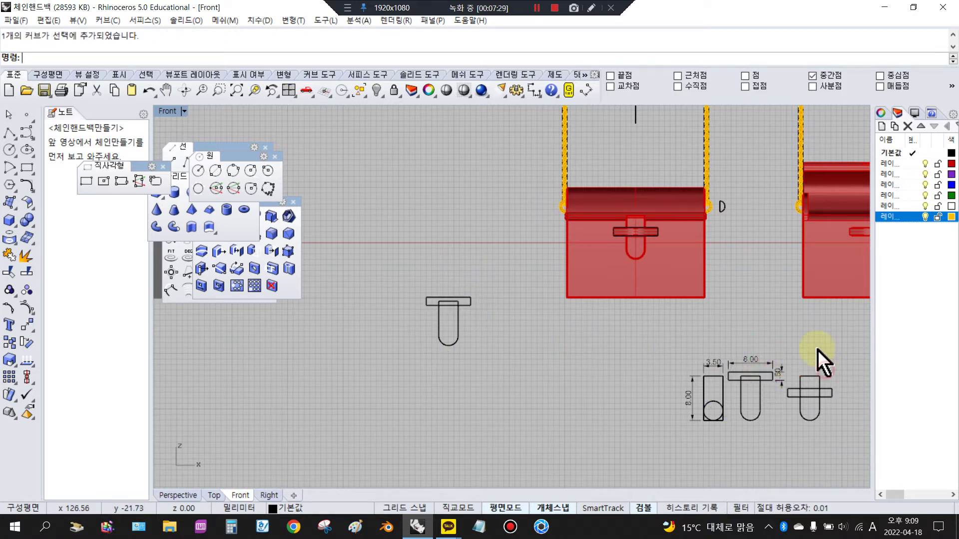
pyautogui.click(534, 91)
pyautogui.scroll(2, 823, 386)
pyautogui.click(806, 374)
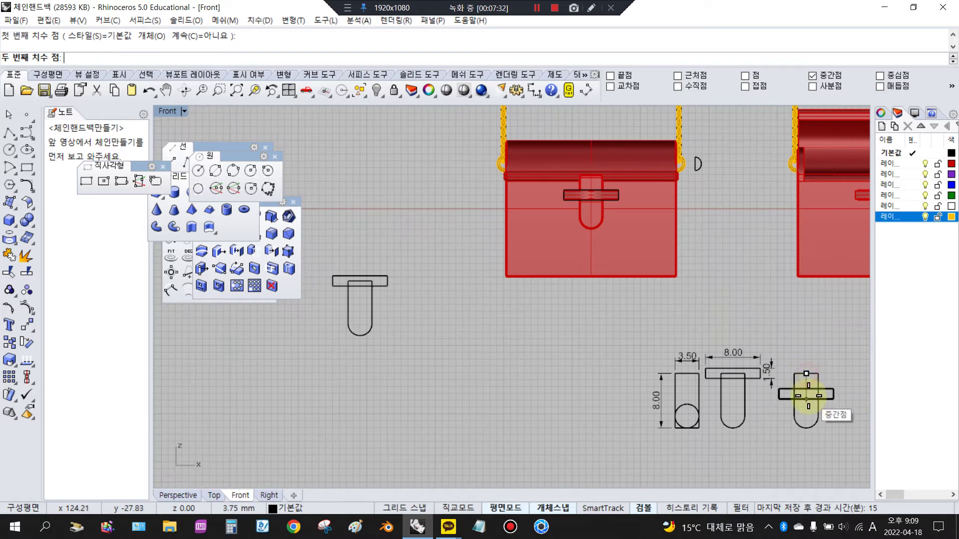
pyautogui.click(778, 391)
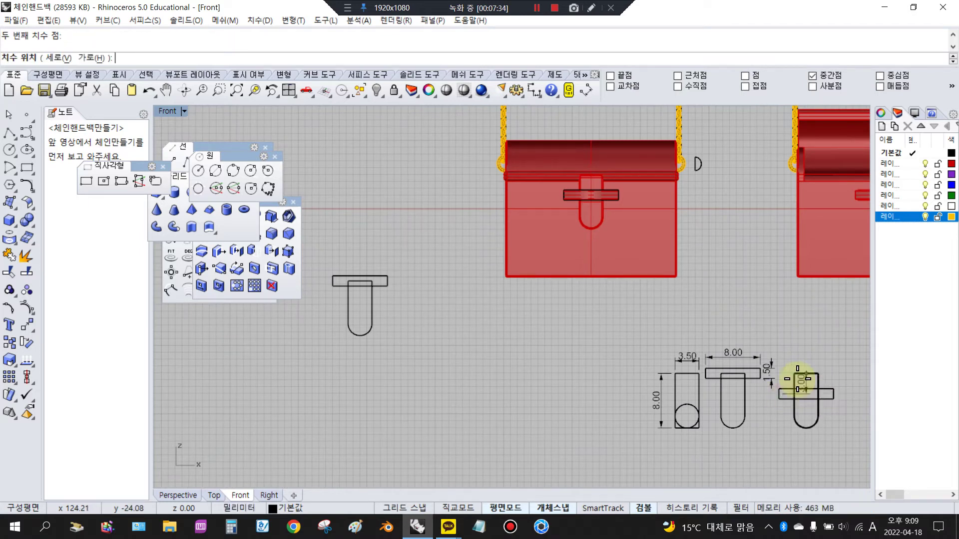
pyautogui.click(768, 396)
# Move the crossbar rectangle 3 mm down from the tab outline's top edge.
pyautogui.click(374, 278)
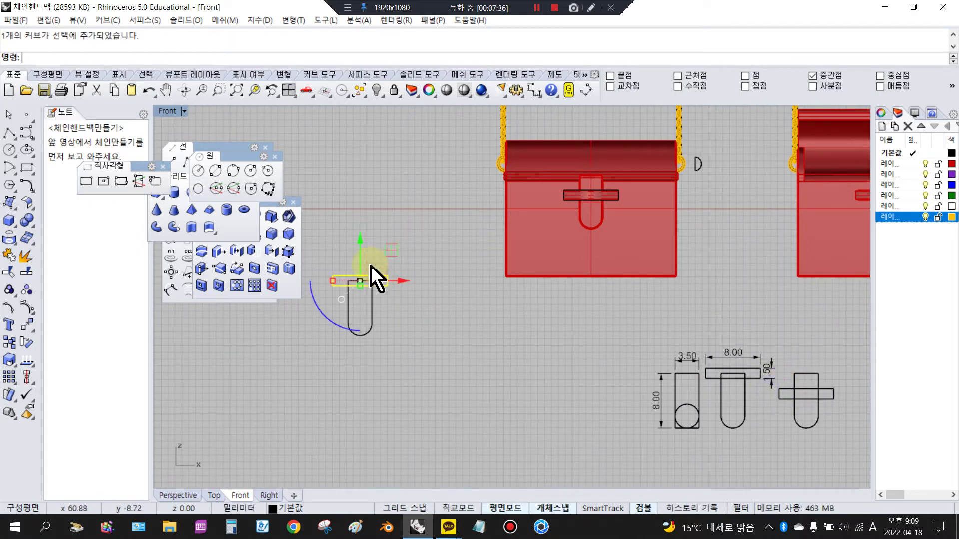
pyautogui.click(377, 256)
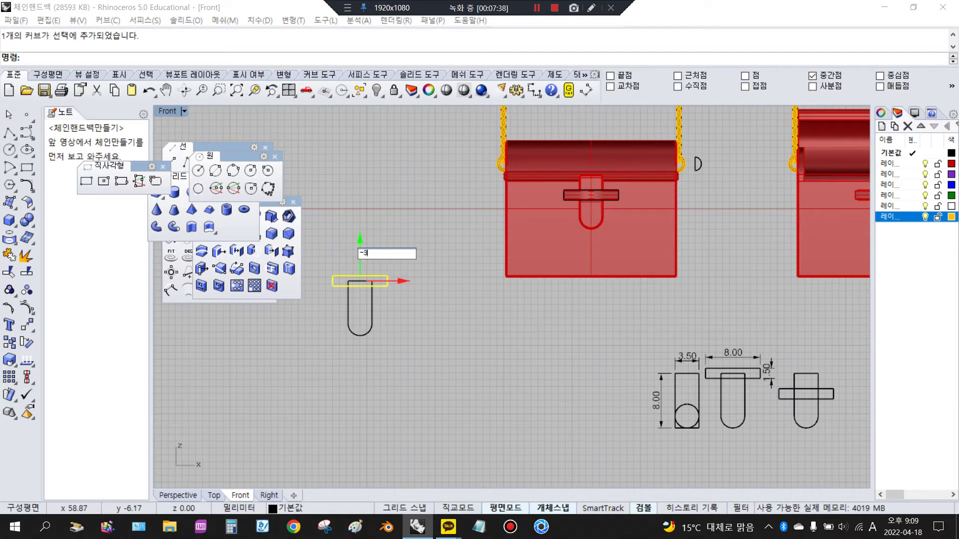
pyautogui.press('Return')
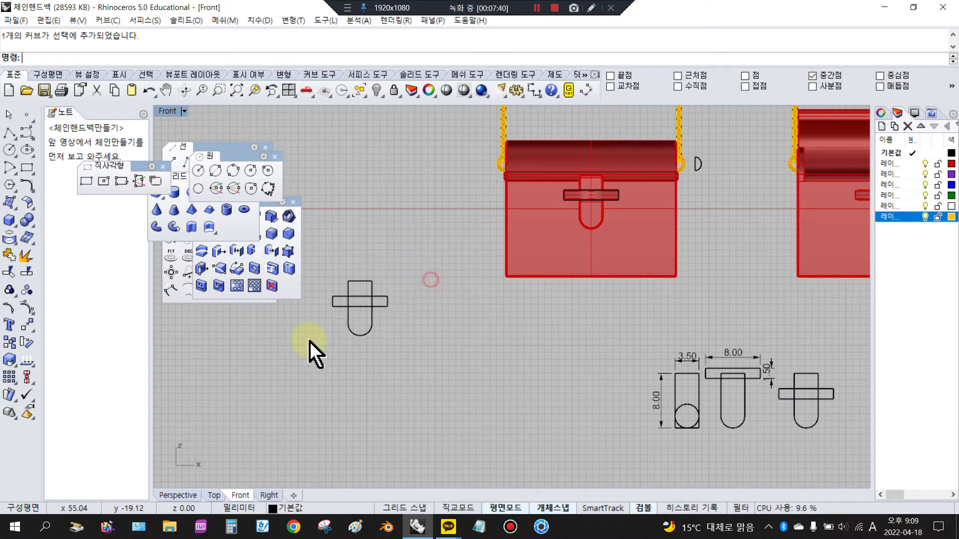
# Move the tab and crossbar outlines from the tab's top-edge midpoint to the midpoint of the lid's lower edge on the grey bag's front.
pyautogui.scroll(-1, 449, 328)
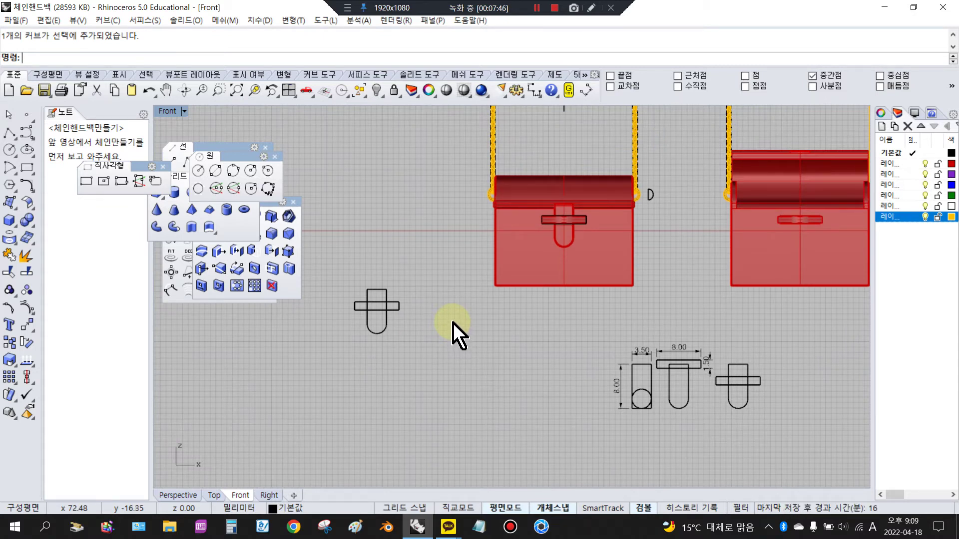
pyautogui.moveTo(333, 266); pyautogui.dragTo(444, 385)
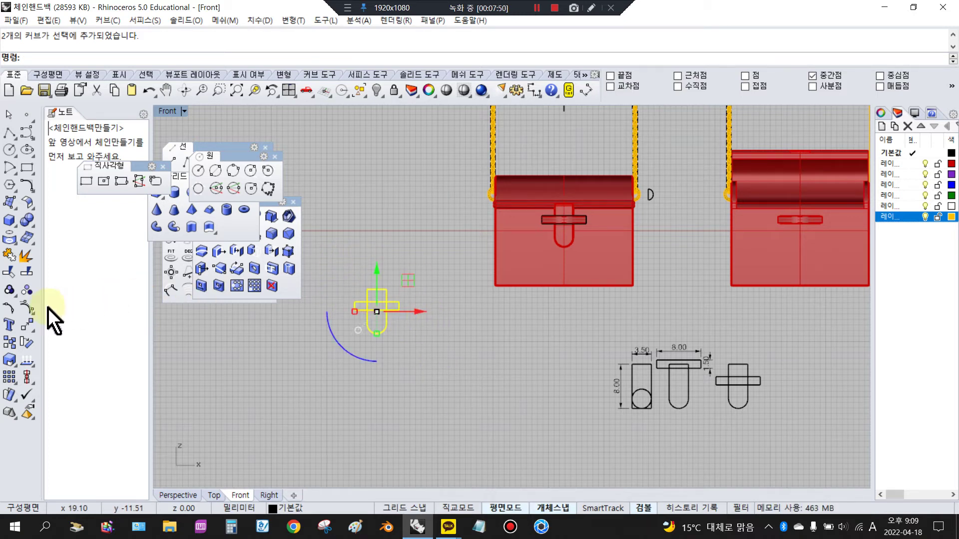
pyautogui.click(28, 324)
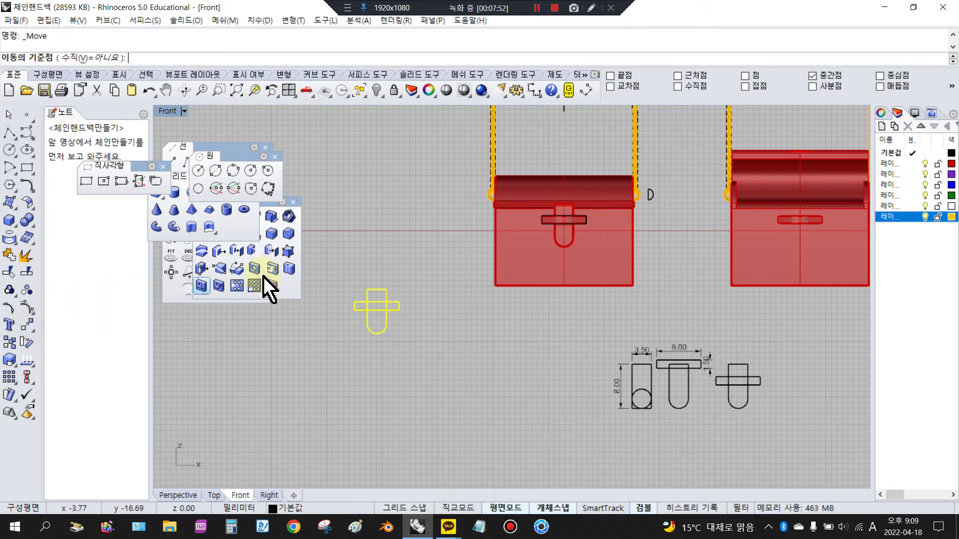
pyautogui.click(377, 288)
pyautogui.scroll(5, 565, 209)
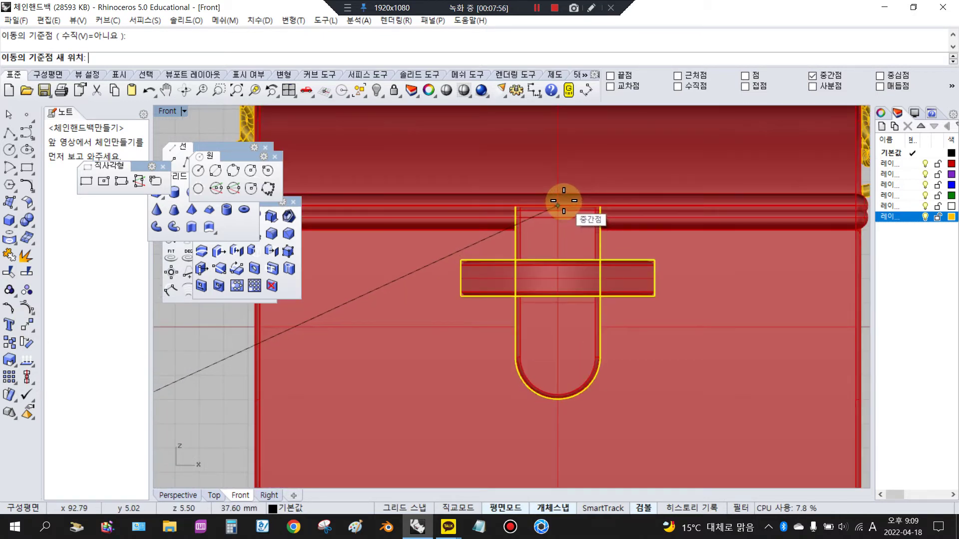
pyautogui.scroll(-4, 563, 203)
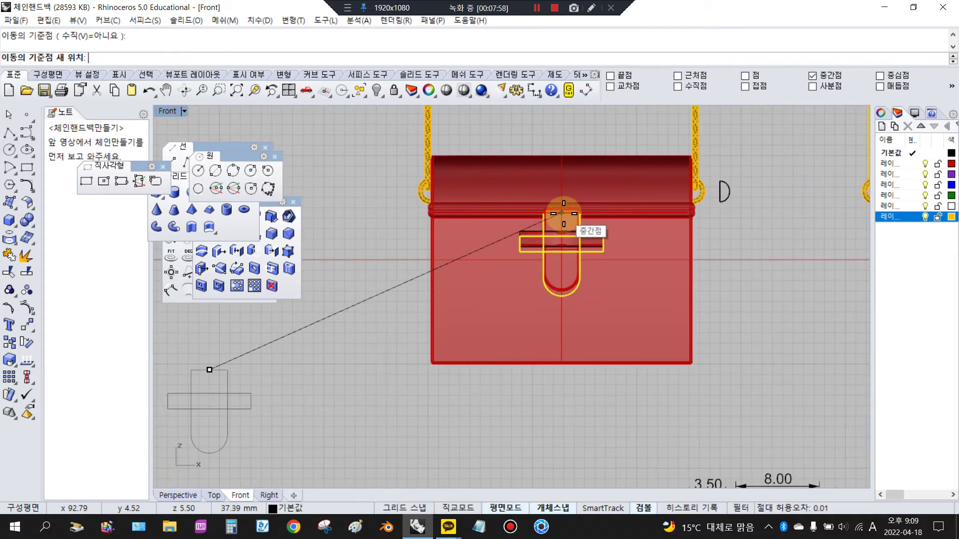
pyautogui.scroll(4, 561, 210)
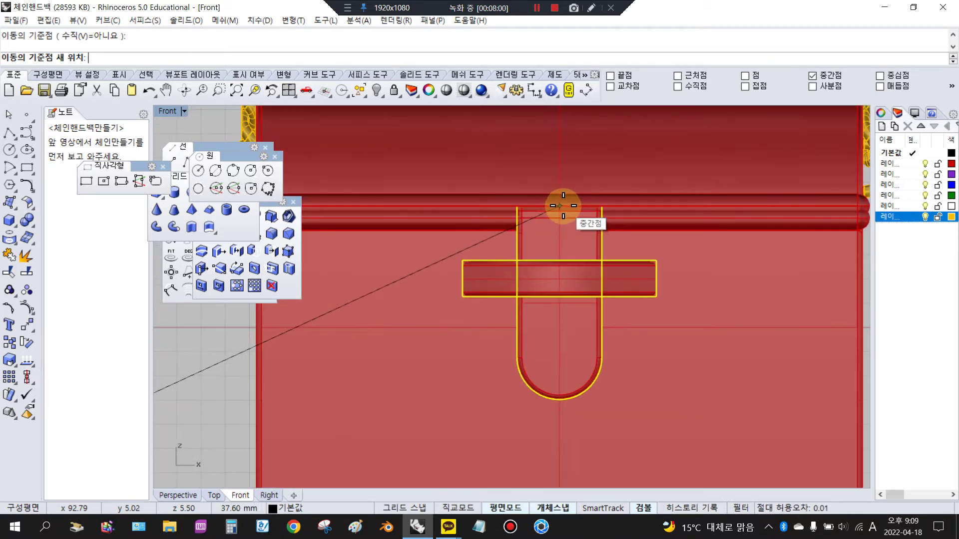
pyautogui.scroll(-5, 561, 210)
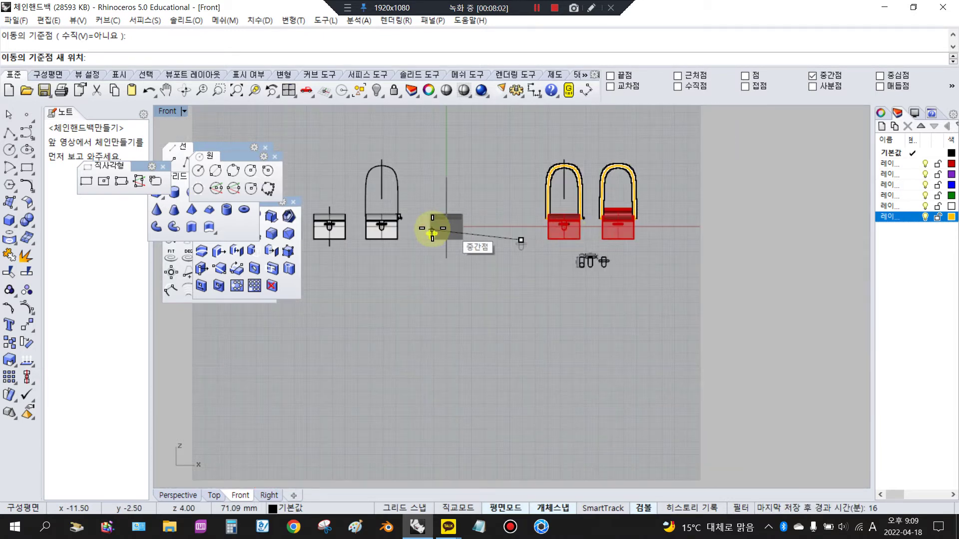
pyautogui.scroll(10, 432, 228)
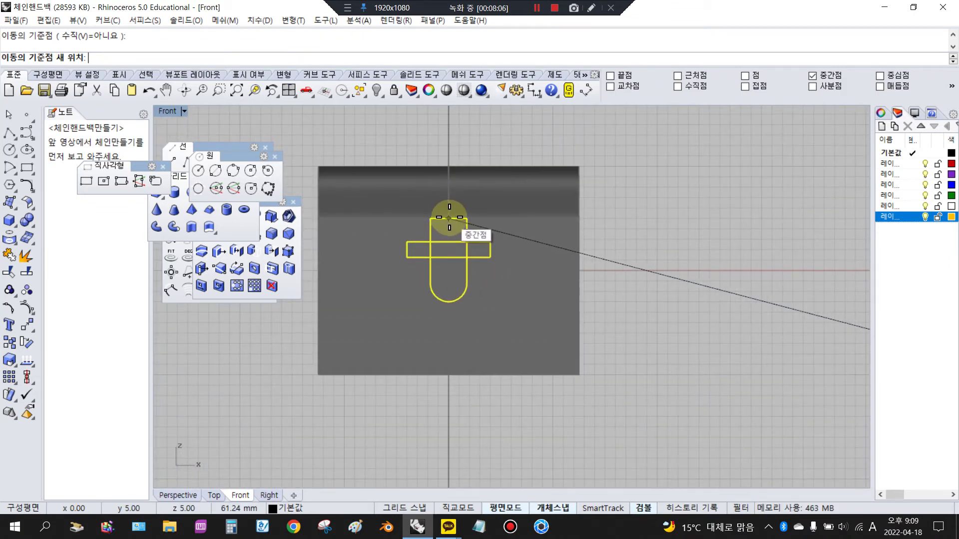
pyautogui.click(449, 217)
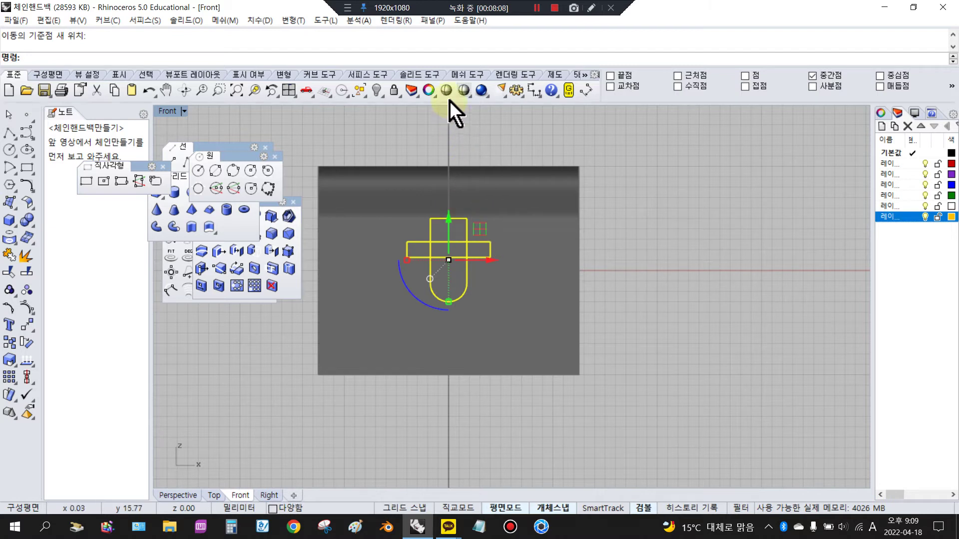
# Return to the four-view layout and examine where the tab and crossbar outlines sit on the bag front.
pyautogui.doubleClick(169, 112)
pyautogui.scroll(5, 417, 222)
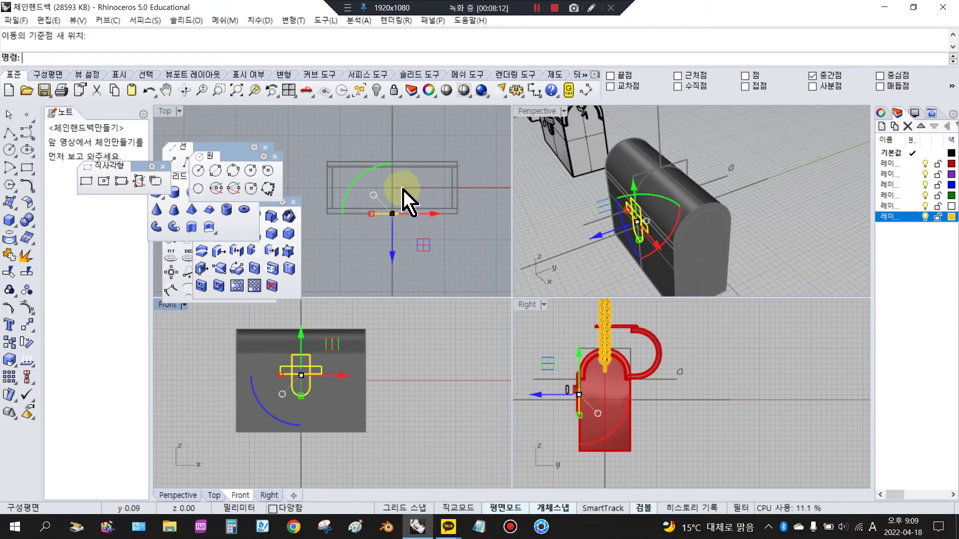
pyautogui.scroll(2, 426, 227)
pyautogui.click(465, 227)
pyautogui.scroll(10, 358, 211)
pyautogui.scroll(2, 403, 214)
pyautogui.click(389, 205)
pyautogui.click(376, 223)
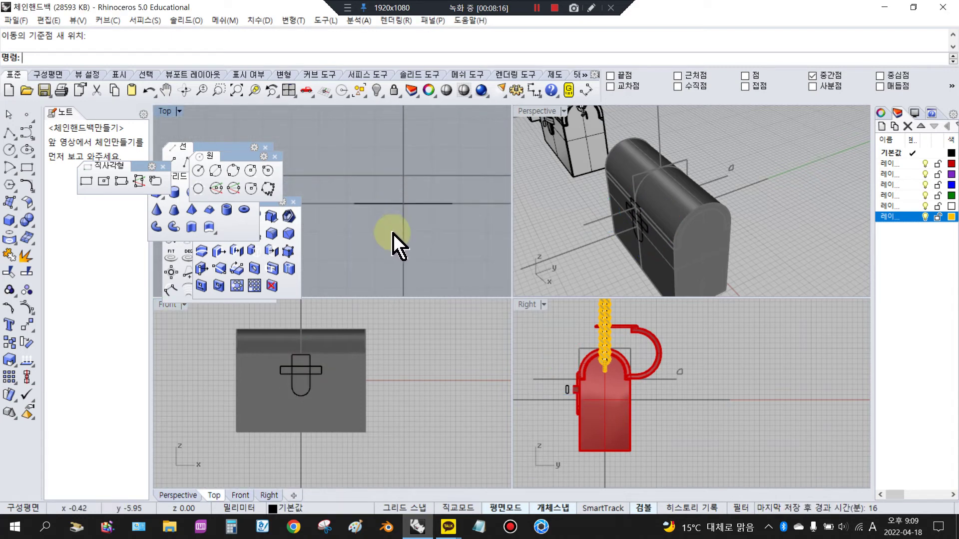
pyautogui.scroll(2, 310, 361)
pyautogui.click(310, 361)
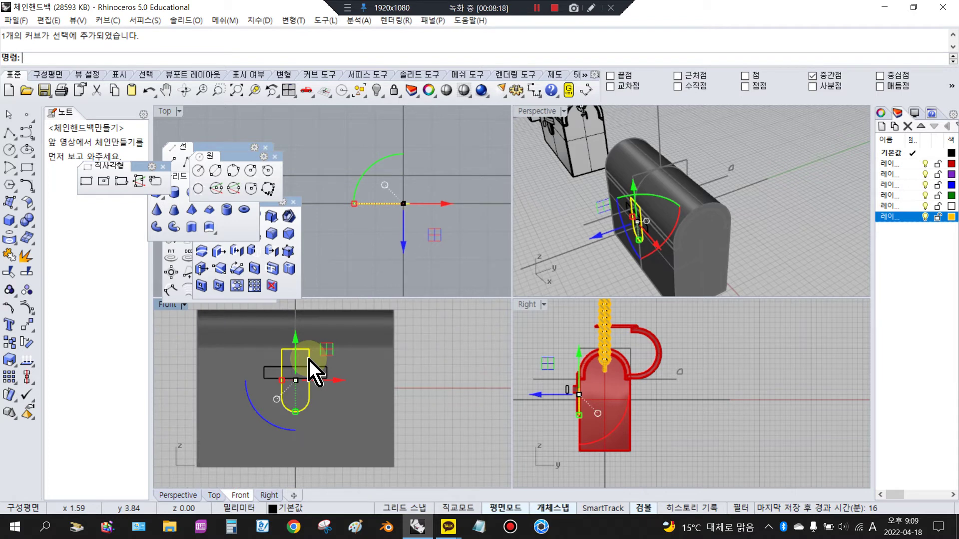
pyautogui.click(325, 378)
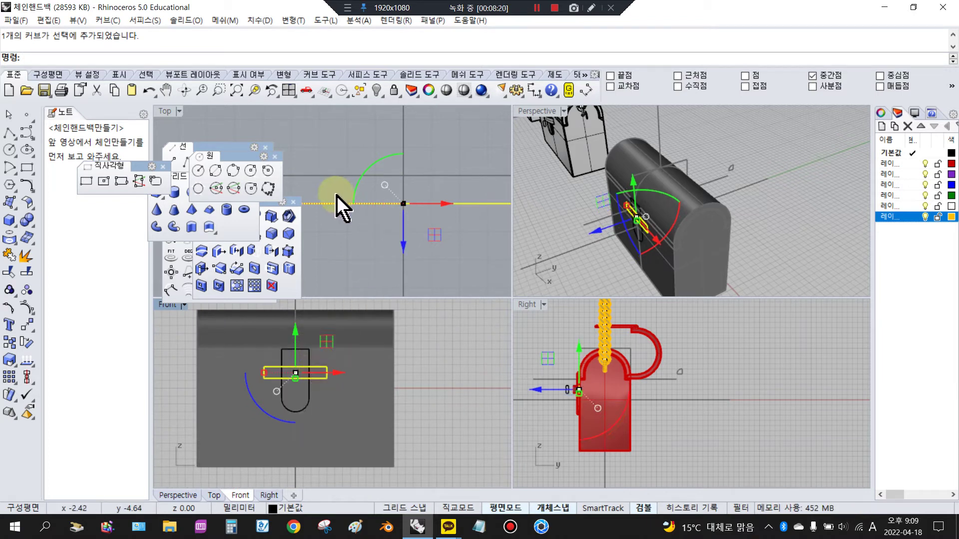
pyautogui.scroll(-3, 344, 202)
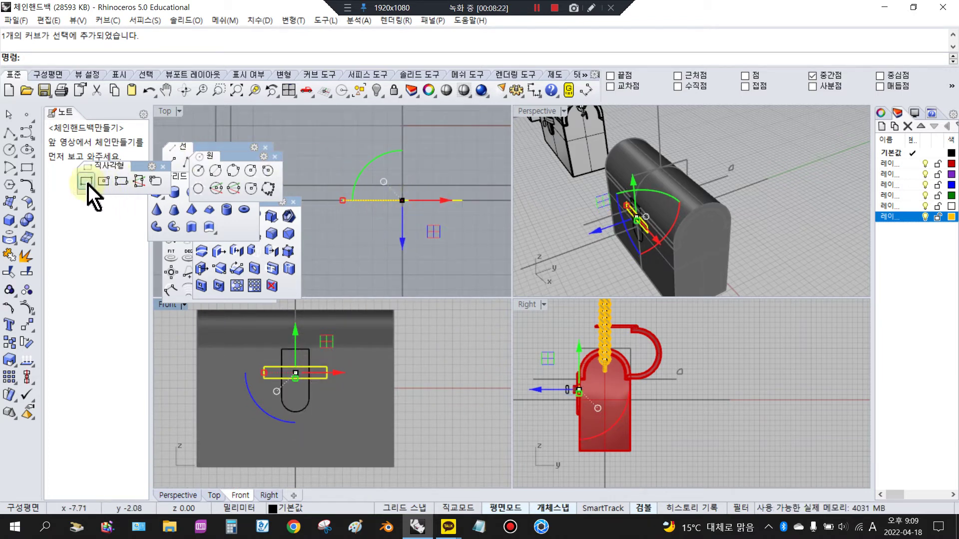
# With end-point snapping enabled, draw an arc between the crossbar rectangle's two upper corners, bulging outward from the bag front in the top view.
pyautogui.click(10, 167)
pyautogui.click(15, 175)
pyautogui.moveTo(47, 162); pyautogui.dragTo(201, 160)
pyautogui.click(199, 168)
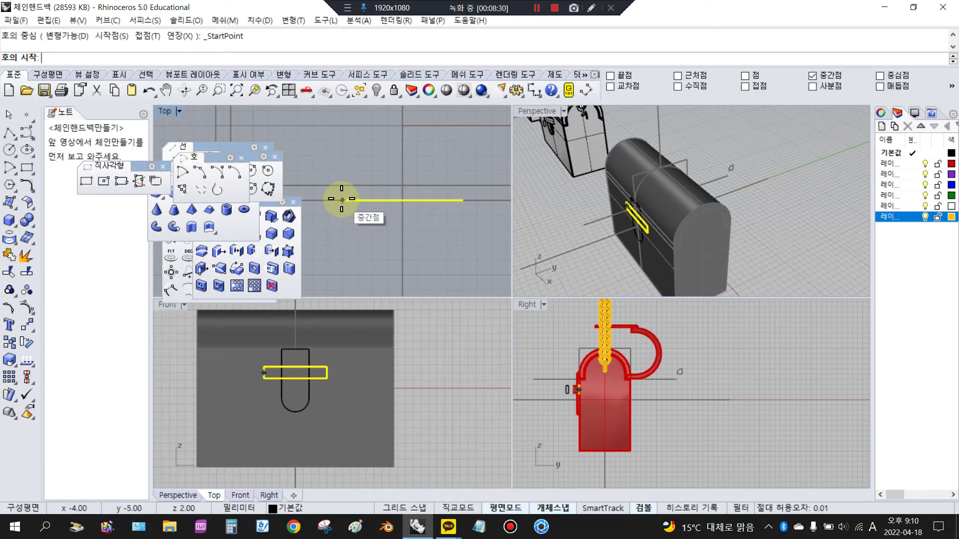
pyautogui.click(610, 75)
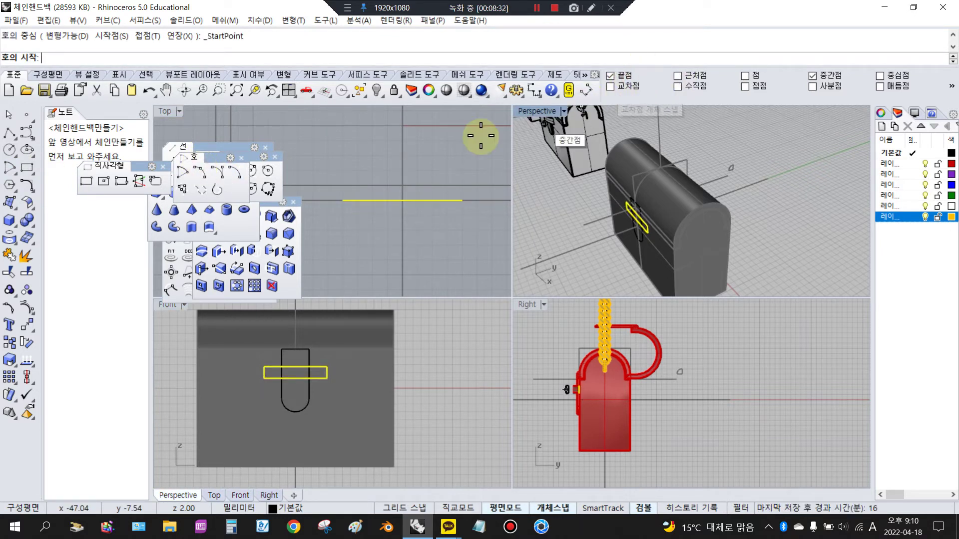
pyautogui.click(342, 201)
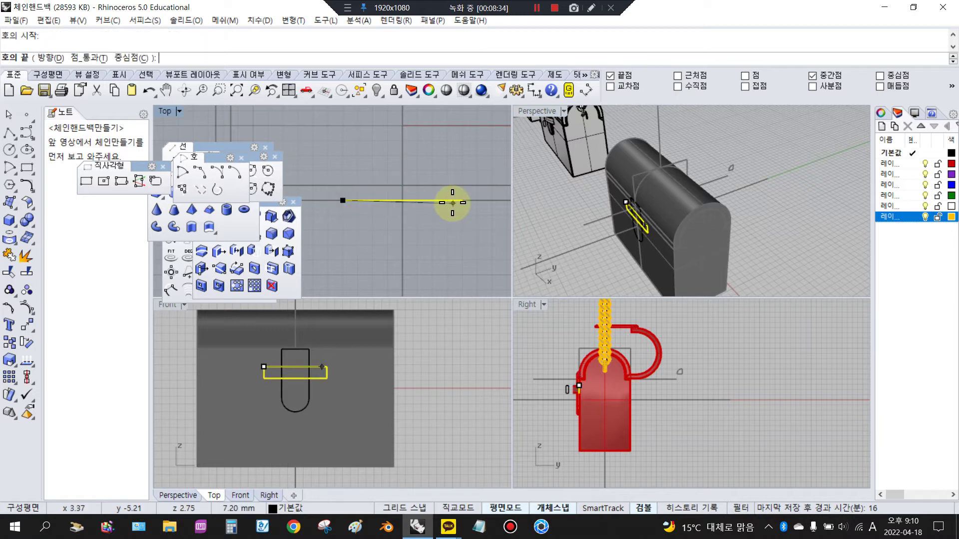
pyautogui.click(463, 200)
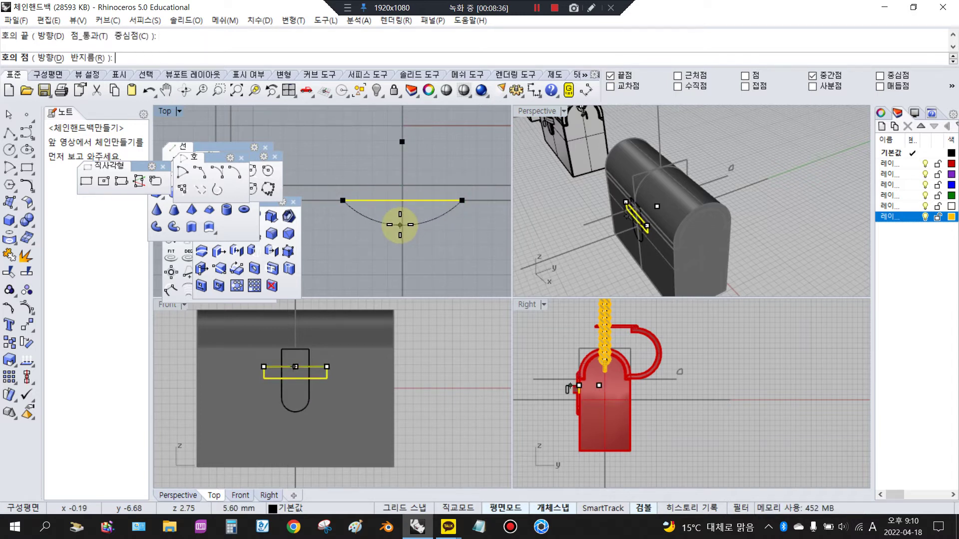
pyautogui.click(400, 219)
# Copy the arc 1.5 mm down from the crossbar rectangle's upper corner to its lower corner.
pyautogui.click(439, 213)
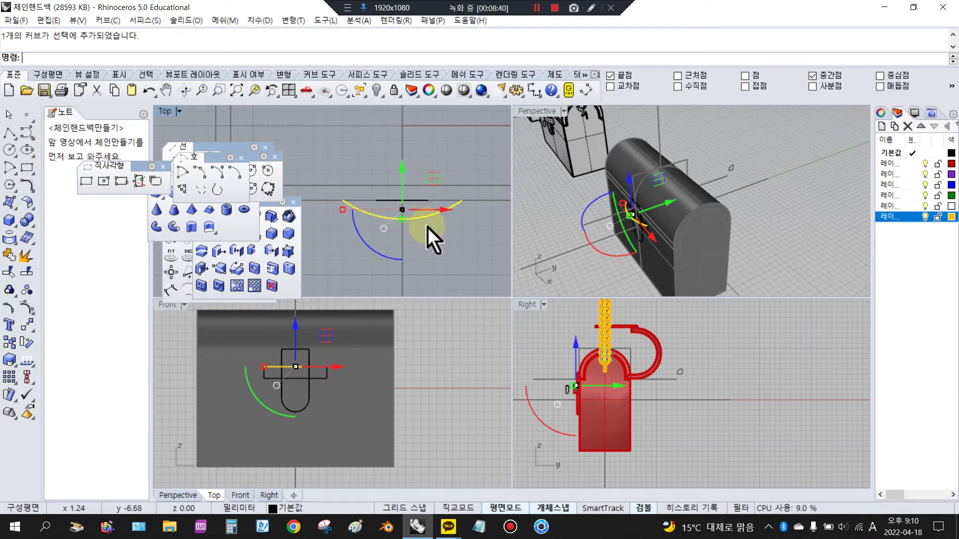
pyautogui.click(10, 342)
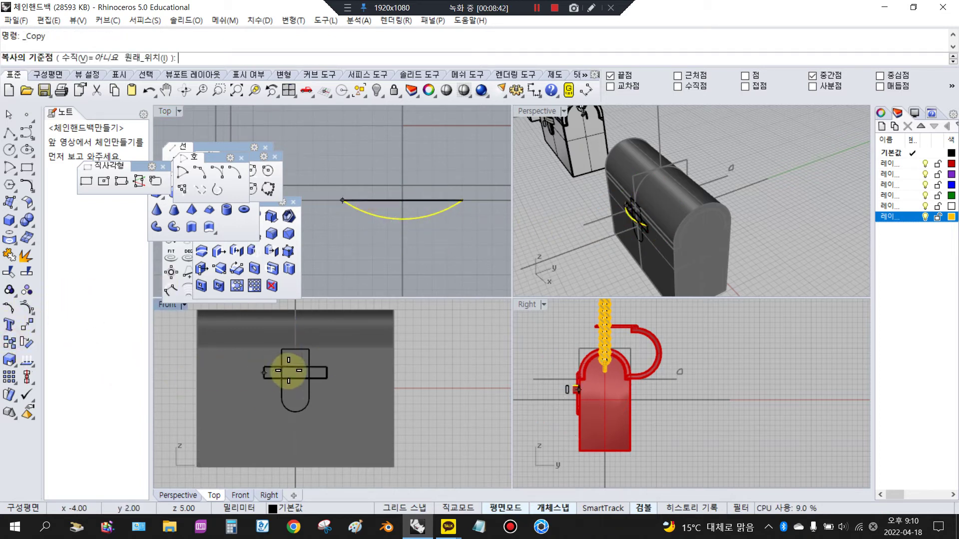
pyautogui.click(321, 366)
pyautogui.click(327, 372)
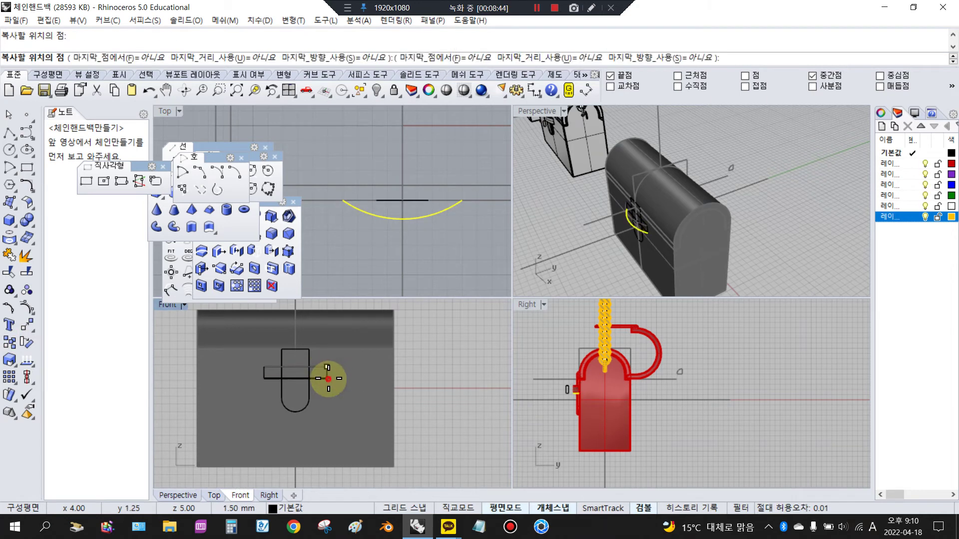
pyautogui.rightClick(314, 380)
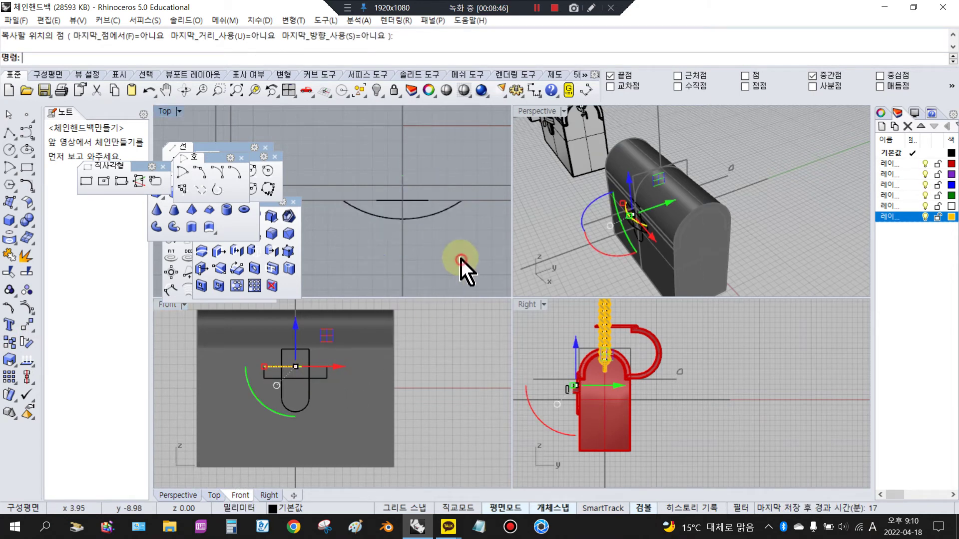
# Examine the two stacked crossbar arcs in the perspective and top views.
pyautogui.click(435, 213)
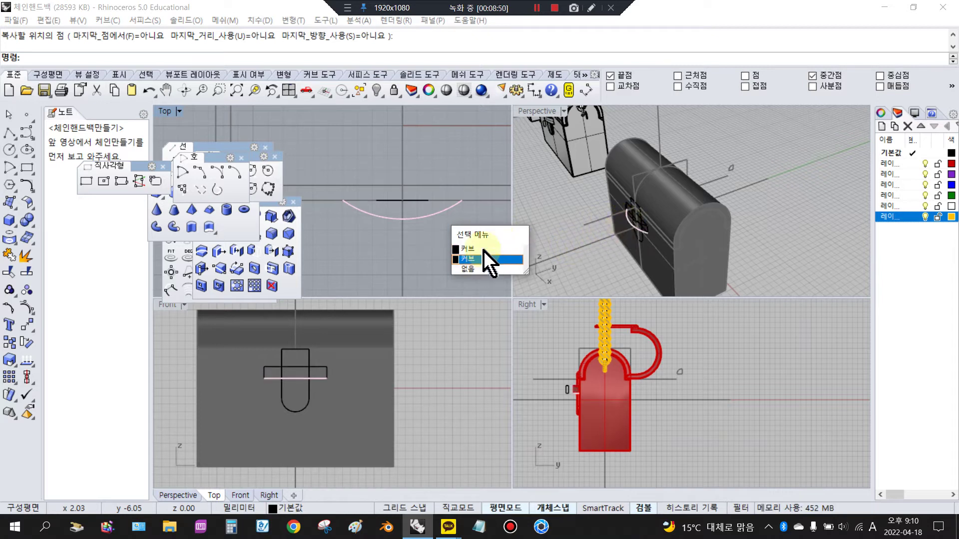
pyautogui.scroll(3, 622, 230)
pyautogui.scroll(3, 622, 231)
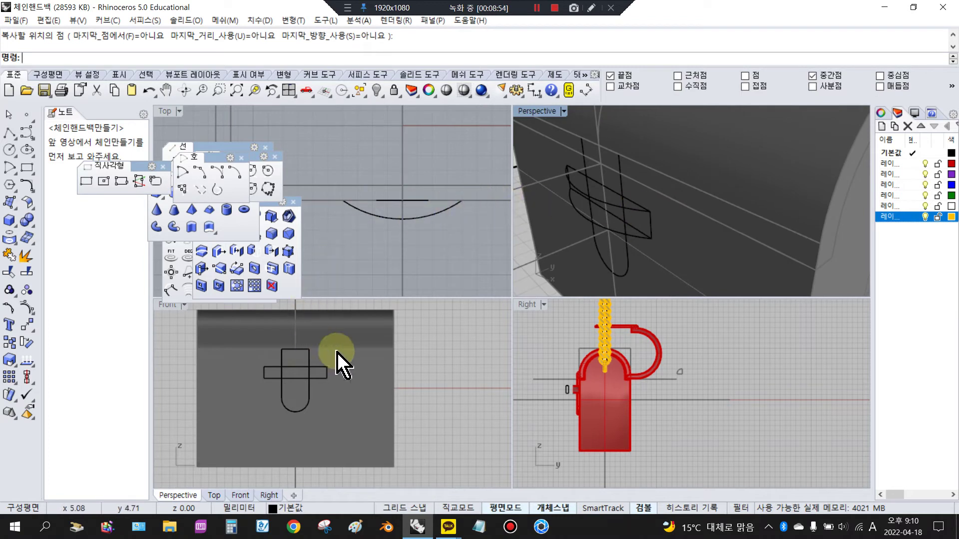
pyautogui.scroll(1, 460, 200)
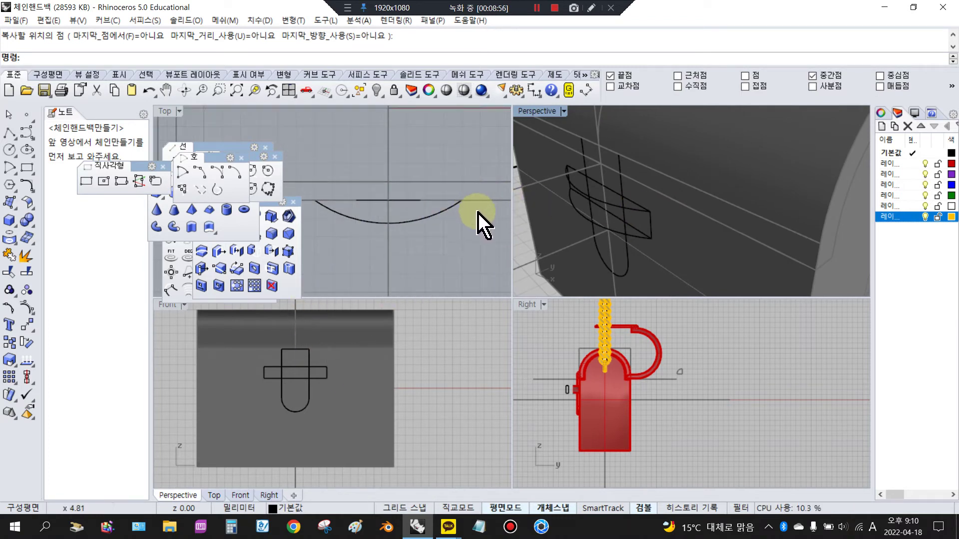
pyautogui.scroll(2, 460, 208)
pyautogui.click(460, 204)
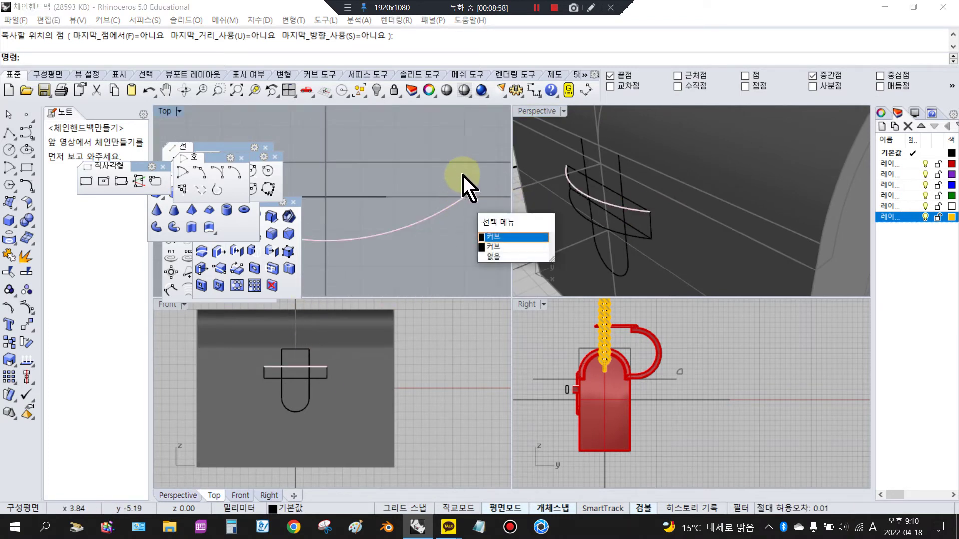
pyautogui.click(463, 180)
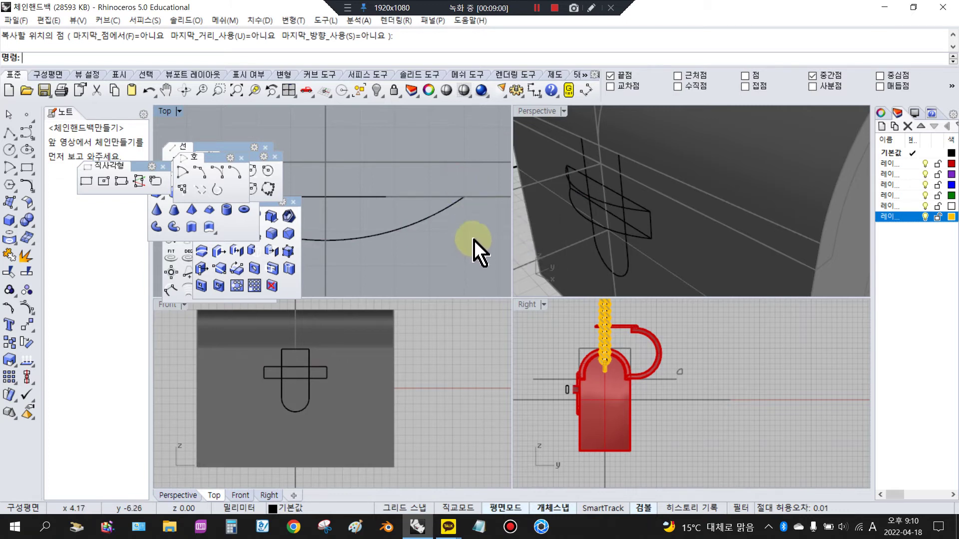
# Draw a 0.5 by 1.5 mm upright rectangle in the right view, beside the reference crossbar profile, and select it.
pyautogui.scroll(4, 547, 387)
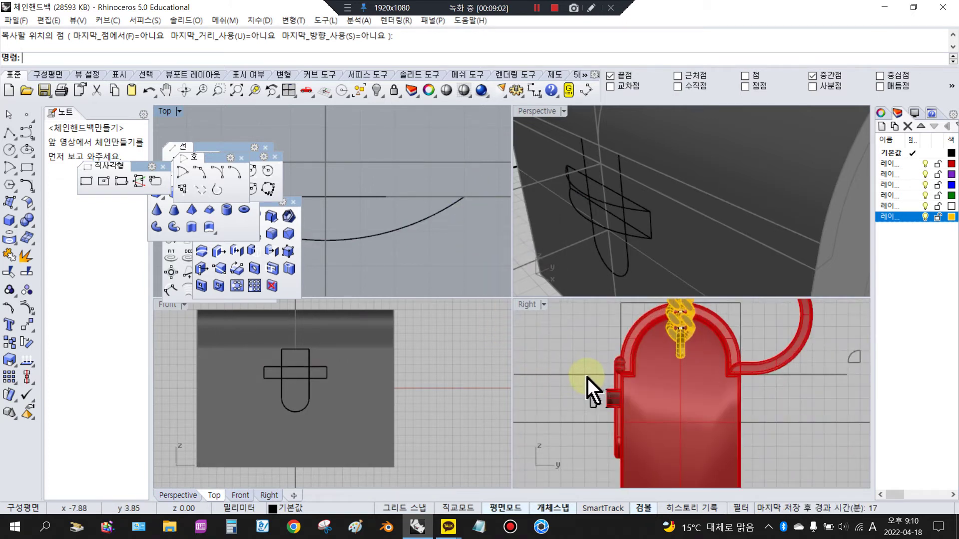
pyautogui.scroll(4, 614, 417)
pyautogui.click(615, 419)
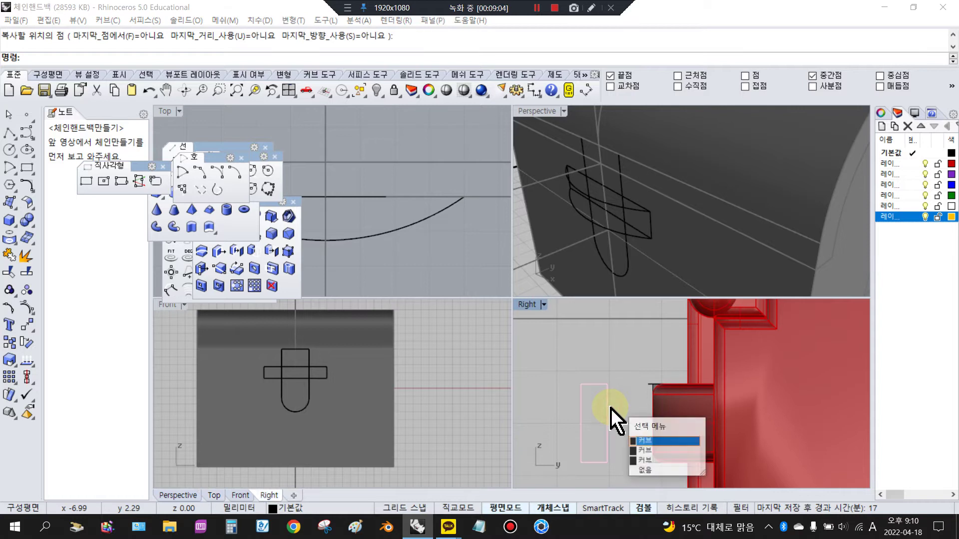
pyautogui.click(644, 441)
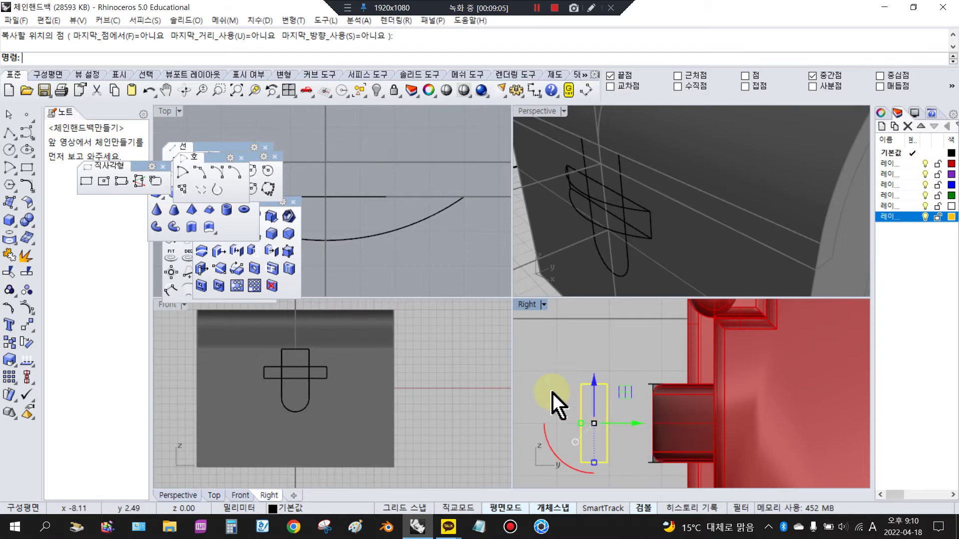
pyautogui.click(627, 392)
pyautogui.scroll(-2, 658, 377)
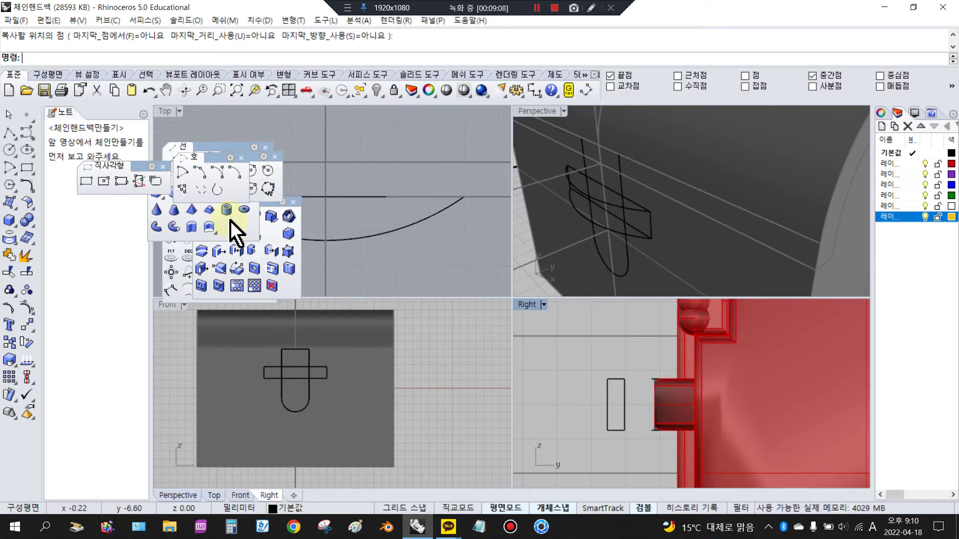
pyautogui.click(88, 181)
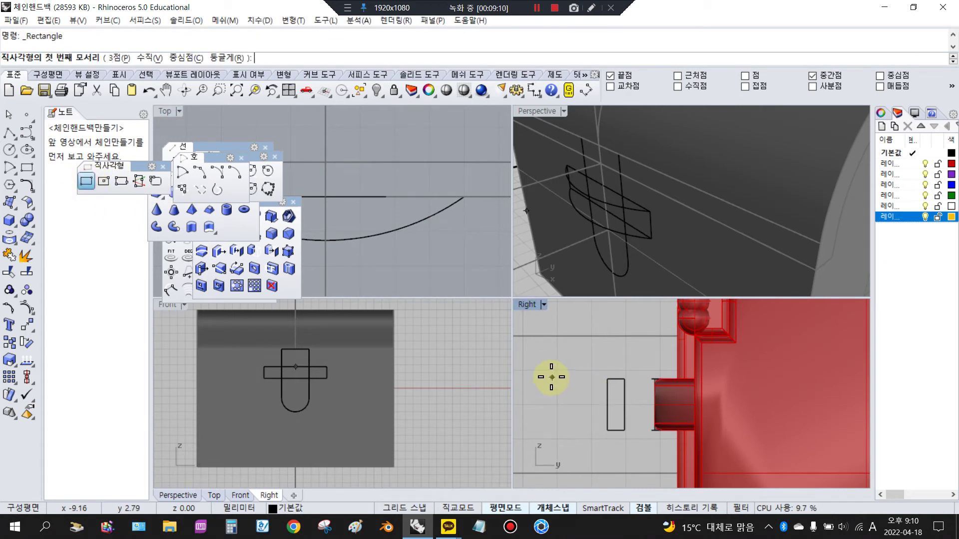
pyautogui.click(550, 377)
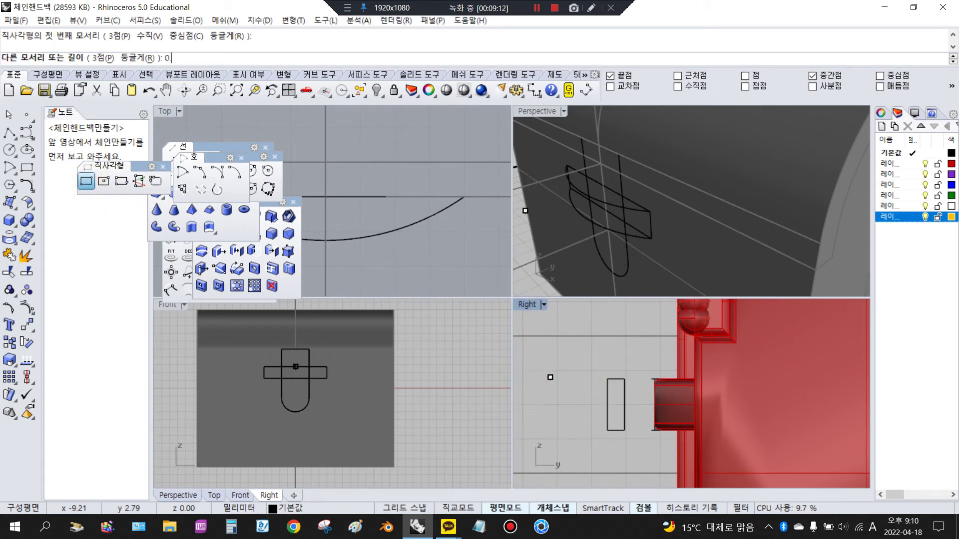
pyautogui.press('Return')
pyautogui.write('1.')
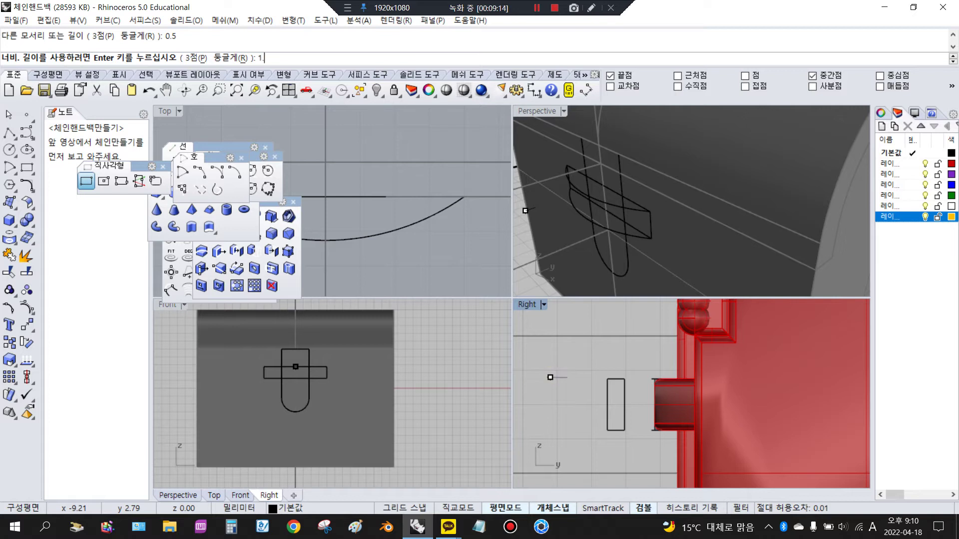
pyautogui.write('5')
pyautogui.press('Return')
pyautogui.click(566, 381)
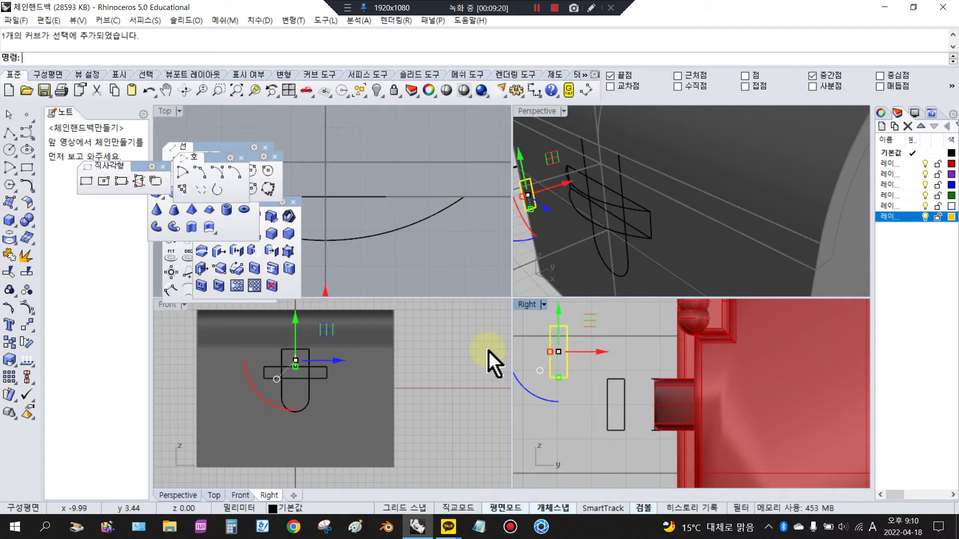
# Move the small upright profile rectangle by its upper corner onto the end point of the crossbar arc.
pyautogui.click(24, 325)
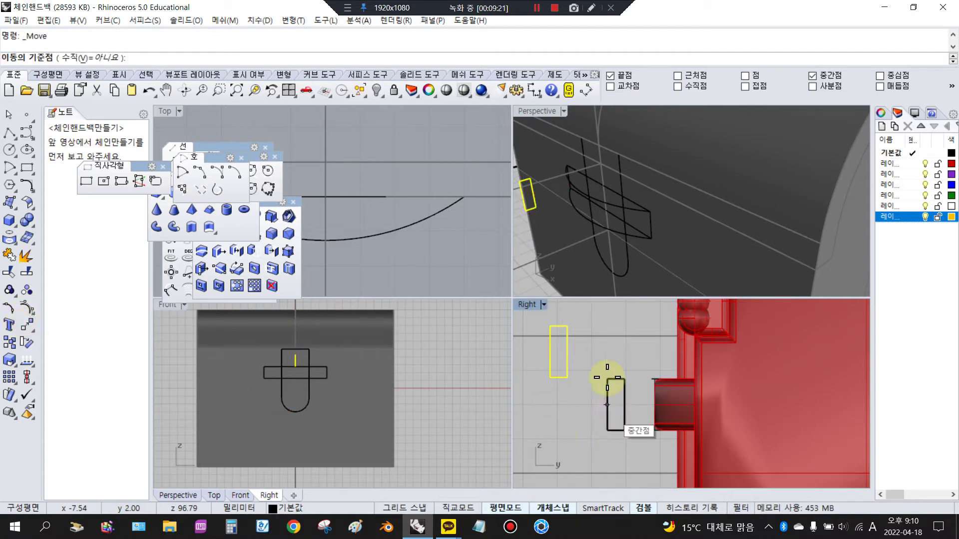
pyautogui.click(567, 326)
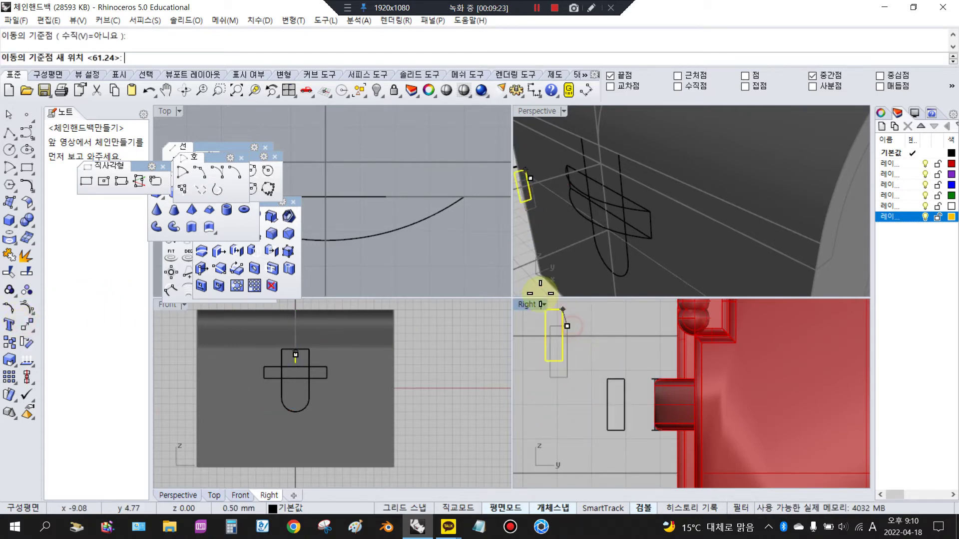
pyautogui.click(466, 198)
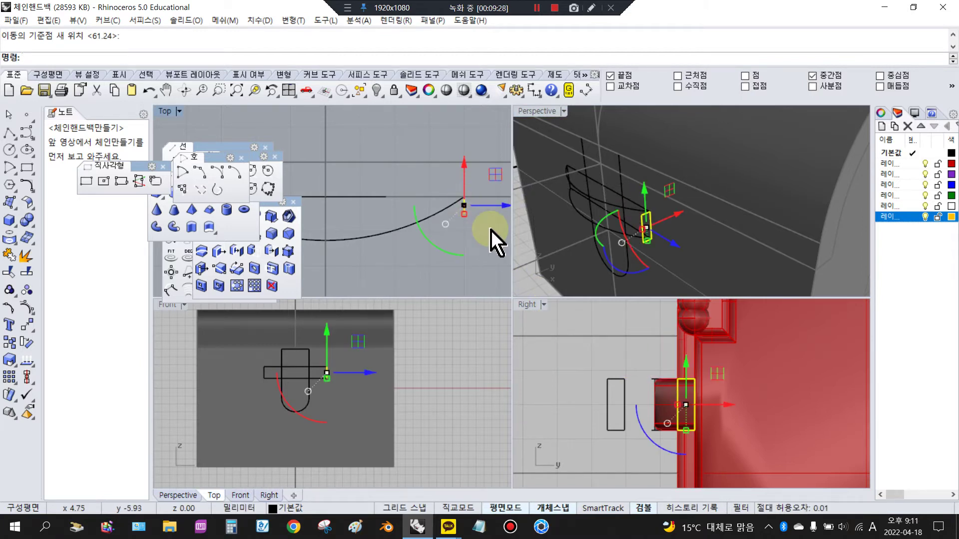
# Move the profile rectangle again so its front edge meets the arc ends and its thickness lies toward the bag.
pyautogui.click(627, 223)
pyautogui.scroll(2, 649, 240)
pyautogui.scroll(2, 647, 240)
pyautogui.click(650, 235)
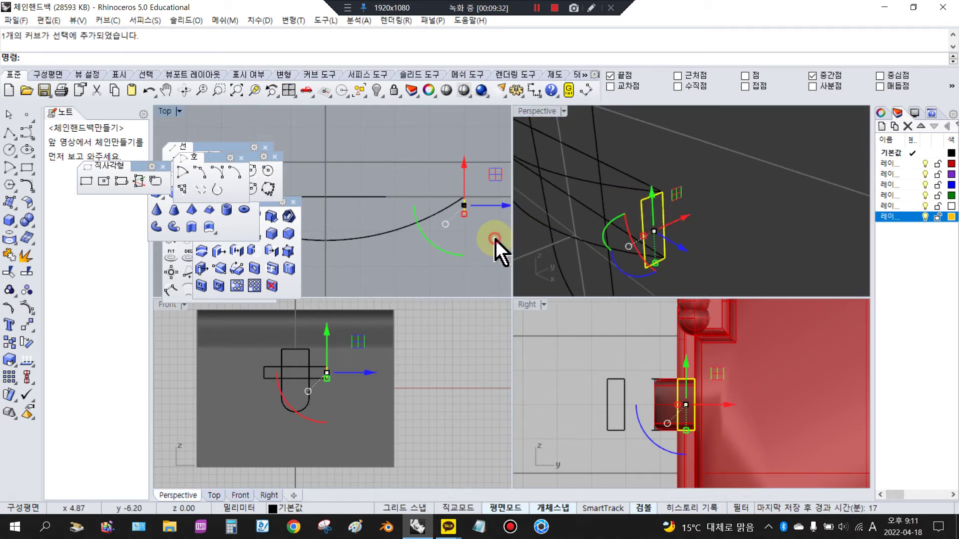
pyautogui.click(477, 228)
pyautogui.rightClick(476, 229)
pyautogui.click(465, 216)
pyautogui.rightClick(466, 217)
pyautogui.click(466, 216)
pyautogui.click(470, 210)
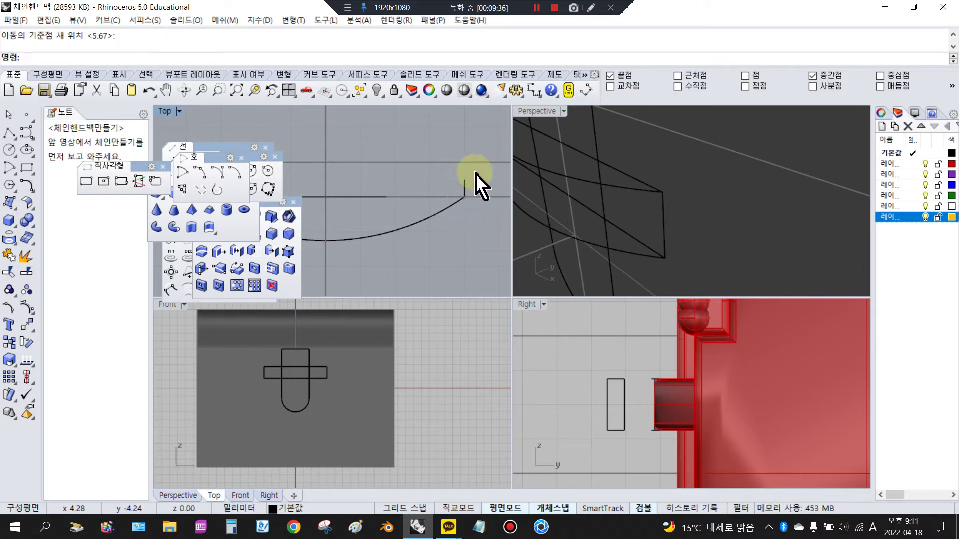
# Copy the profile rectangle from its arc end to the opposite end of the crossbar arc.
pyautogui.click(465, 192)
pyautogui.click(450, 175)
pyautogui.click(463, 186)
pyautogui.scroll(-8, 466, 201)
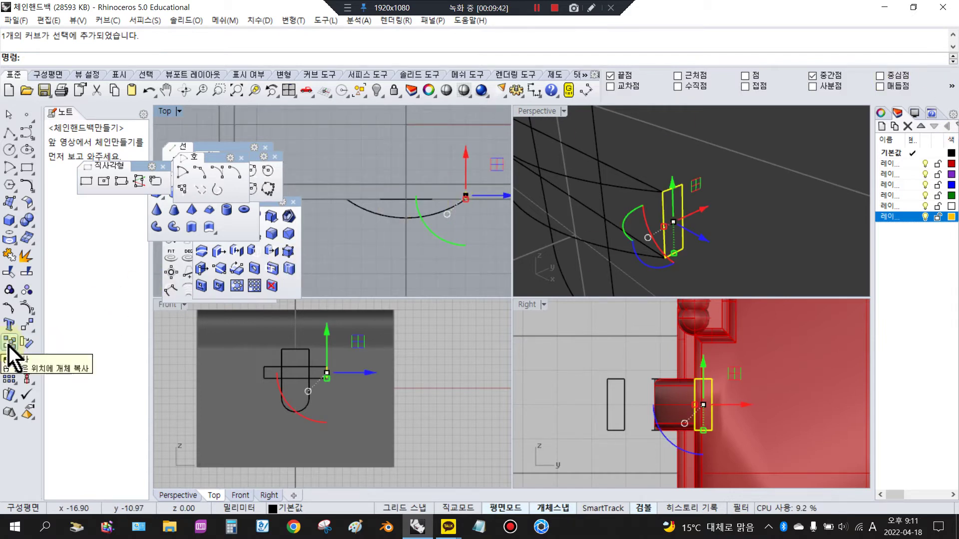
pyautogui.click(8, 343)
pyautogui.click(466, 200)
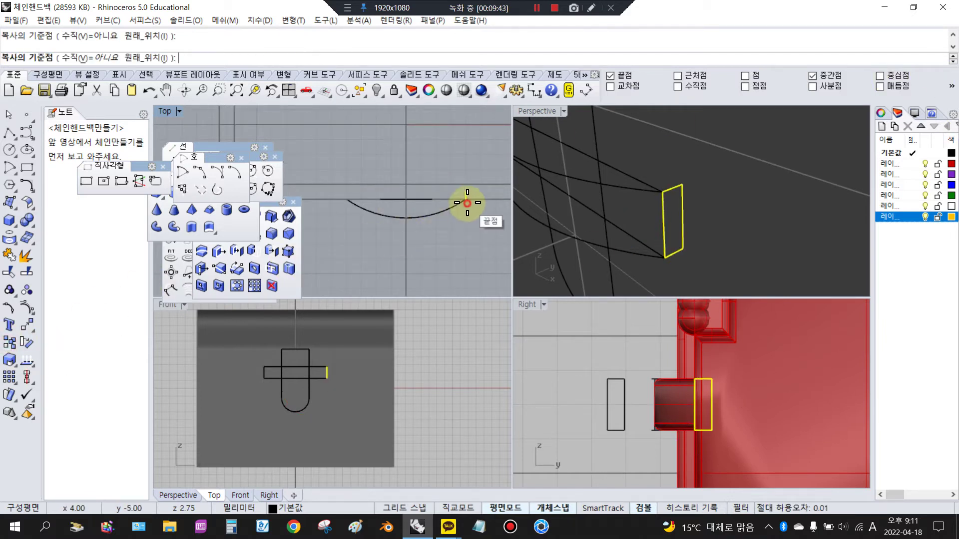
pyautogui.click(346, 199)
pyautogui.rightClick(376, 241)
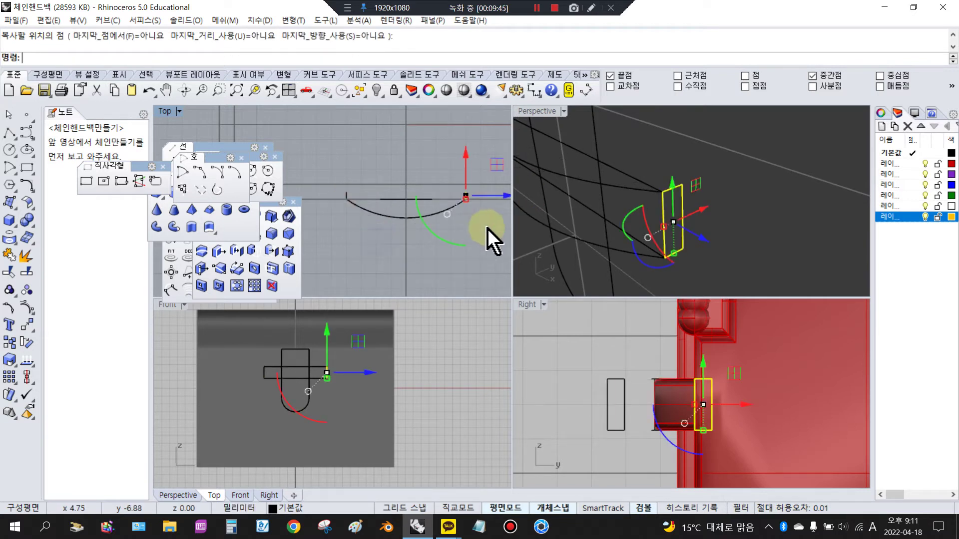
pyautogui.click(408, 257)
# Display the perspective view in wireframe, framed on the crossbar arcs and their end profiles.
pyautogui.scroll(-2, 498, 242)
pyautogui.scroll(-10, 691, 229)
pyautogui.scroll(3, 682, 224)
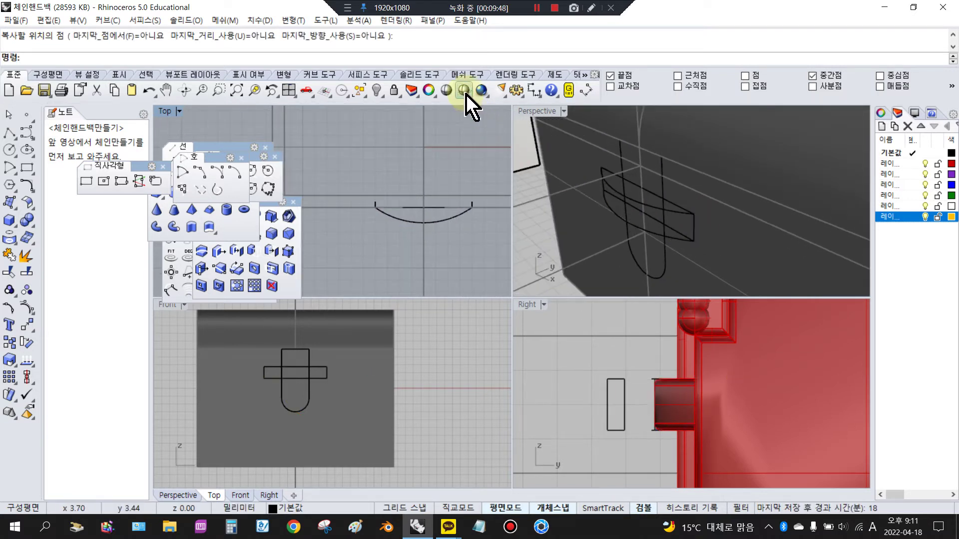
pyautogui.click(529, 123)
pyautogui.click(463, 91)
pyautogui.scroll(2, 685, 247)
pyautogui.click(681, 193)
pyautogui.click(663, 155)
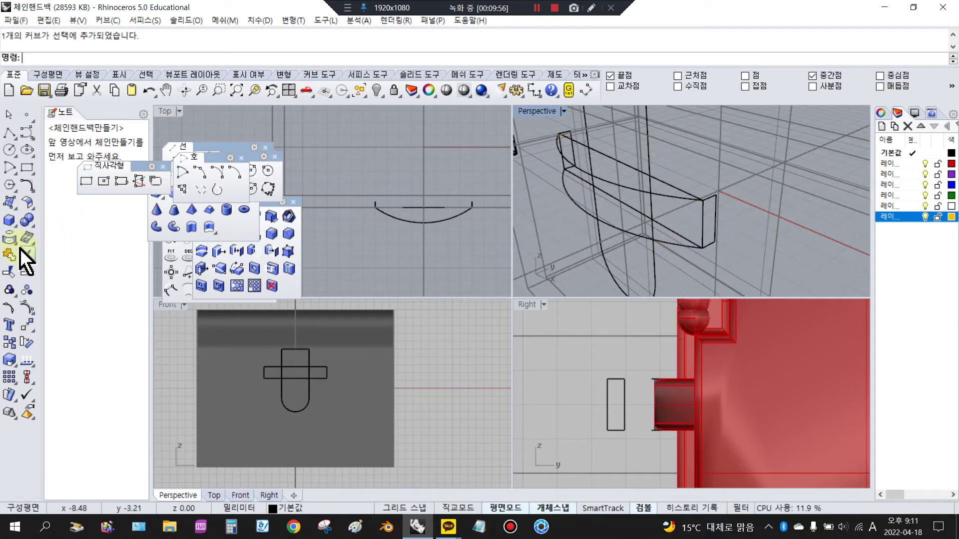
# Sweep the end profile rectangles along the two crossbar arcs as rails with Sweep2, keeping the cross sections unsimplified.
pyautogui.click(10, 202)
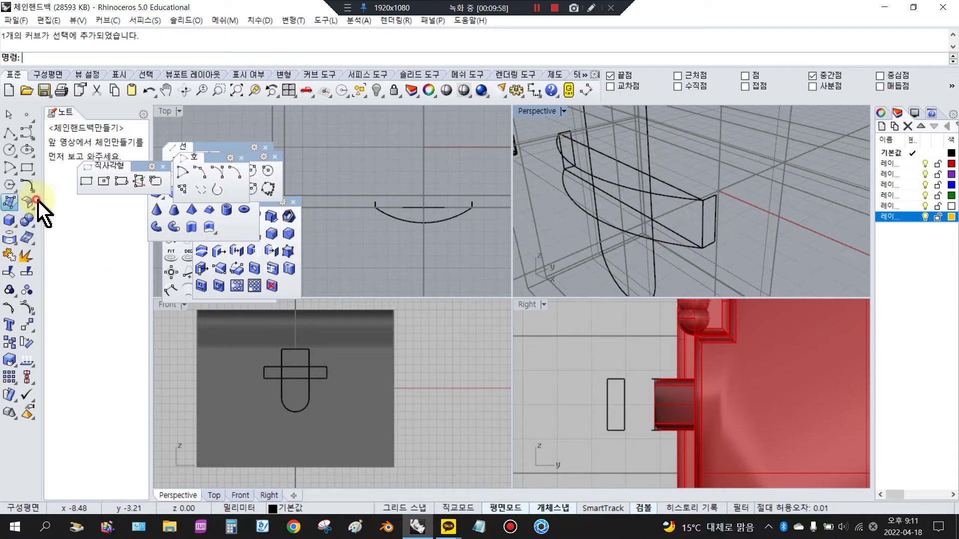
pyautogui.moveTo(122, 202); pyautogui.dragTo(246, 190)
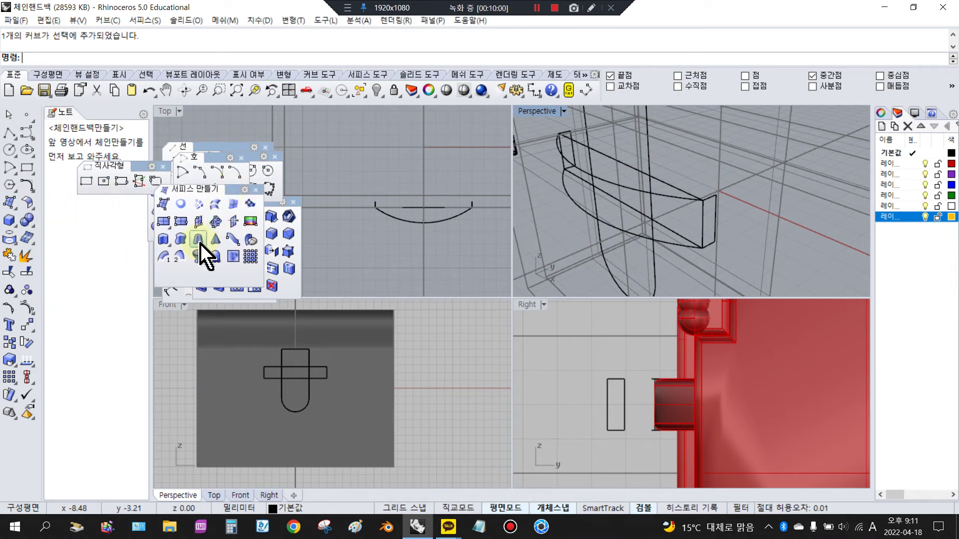
pyautogui.click(183, 258)
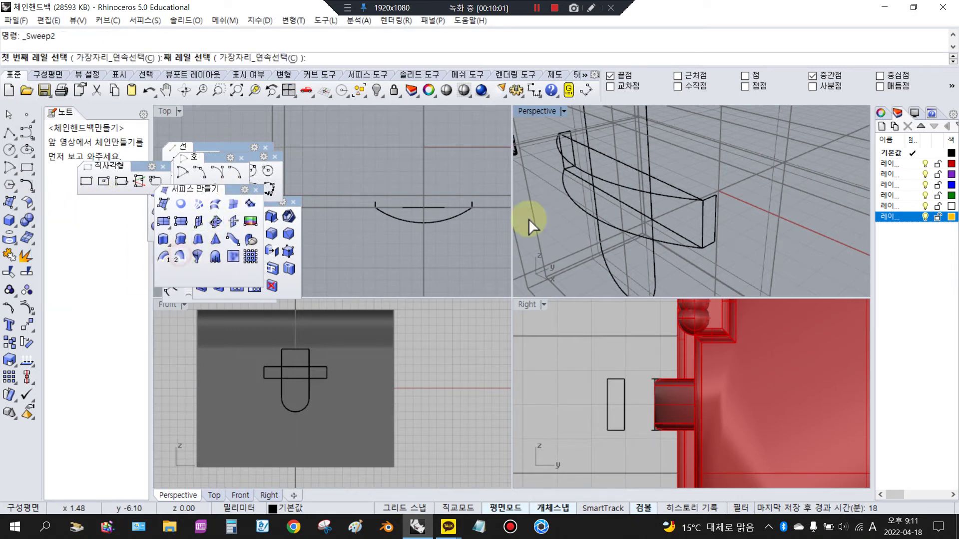
pyautogui.click(627, 190)
pyautogui.click(618, 228)
pyautogui.click(711, 210)
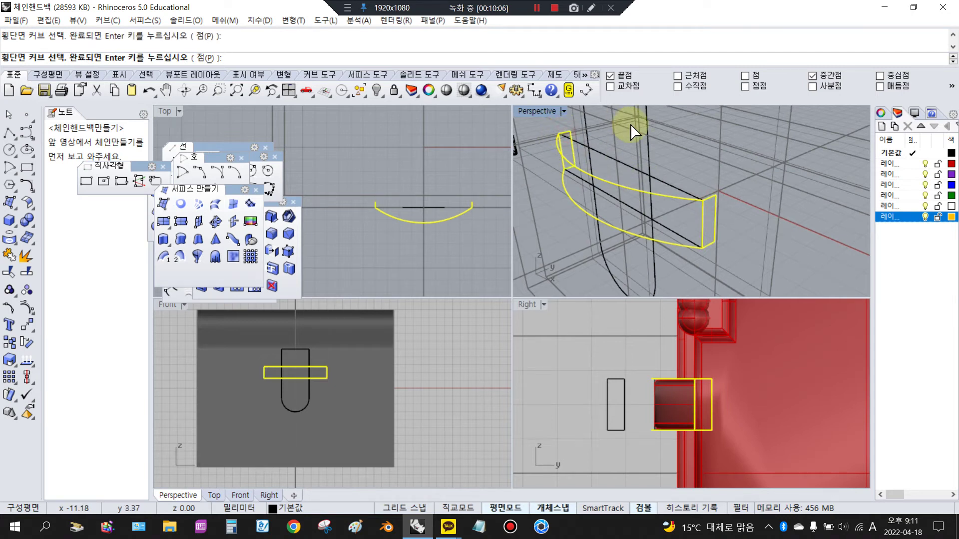
pyautogui.press('Return')
pyautogui.press('Return')
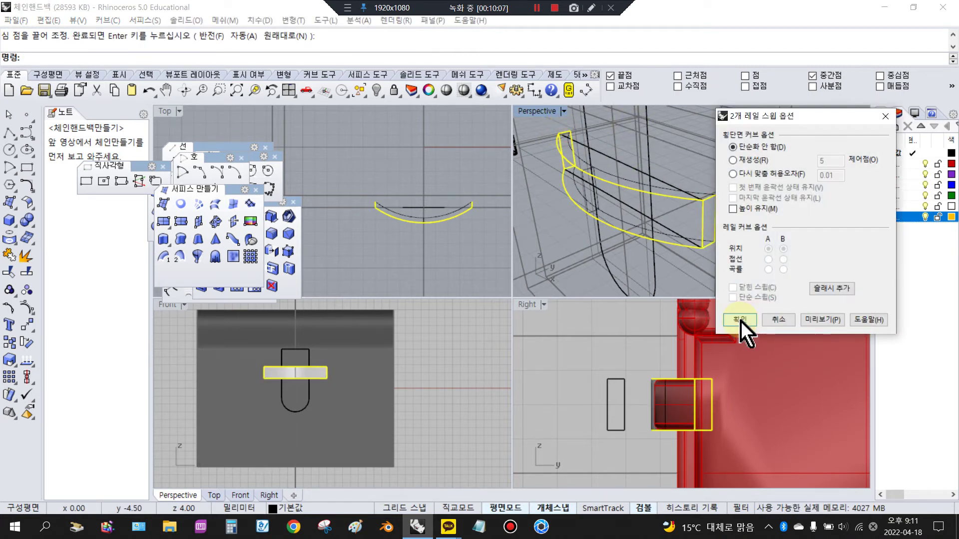
pyautogui.click(741, 319)
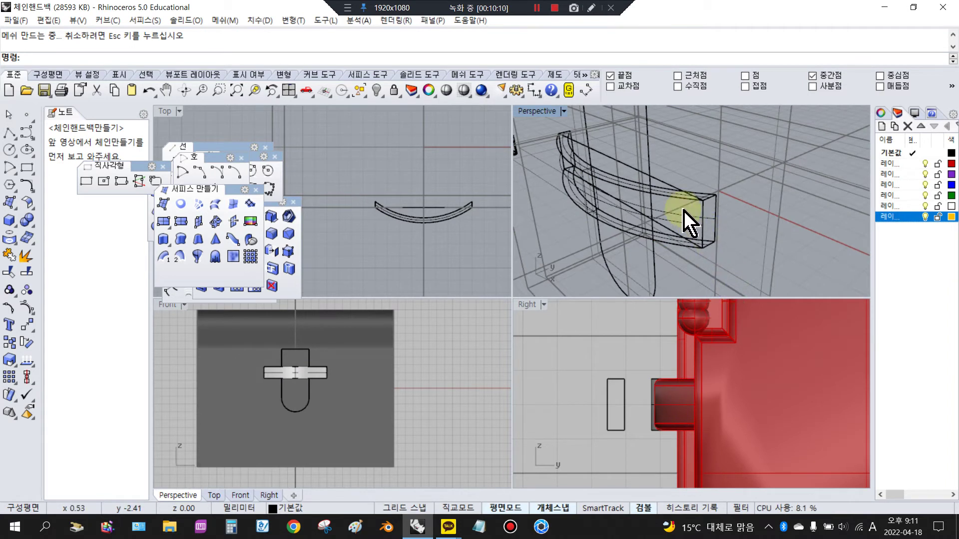
# Close the open ends of the swept crossbar with Cap.
pyautogui.scroll(3, 392, 249)
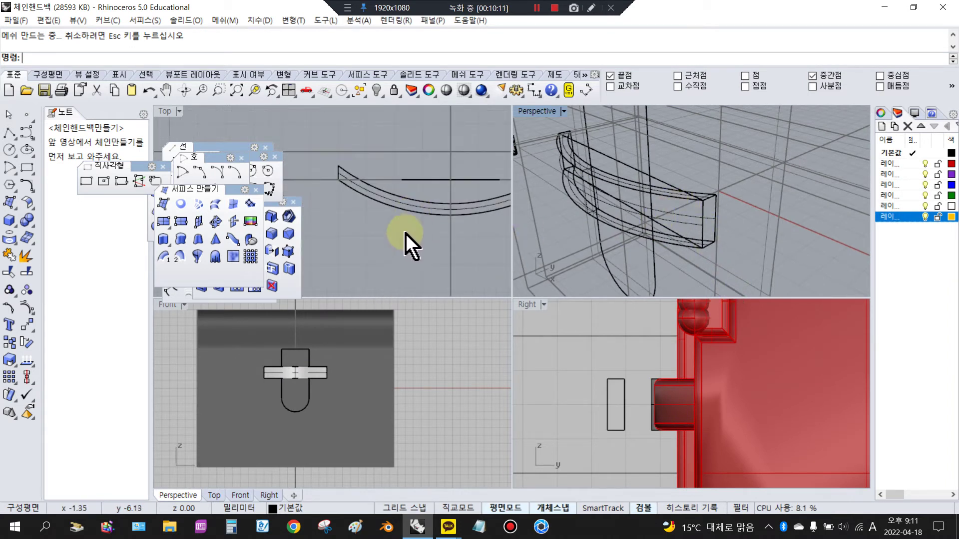
pyautogui.click(325, 379)
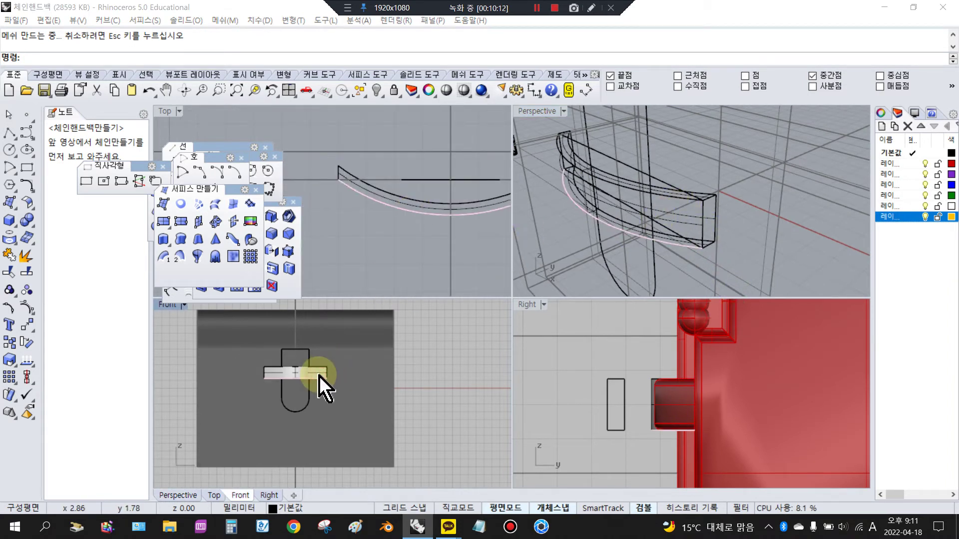
pyautogui.click(716, 215)
pyautogui.click(679, 196)
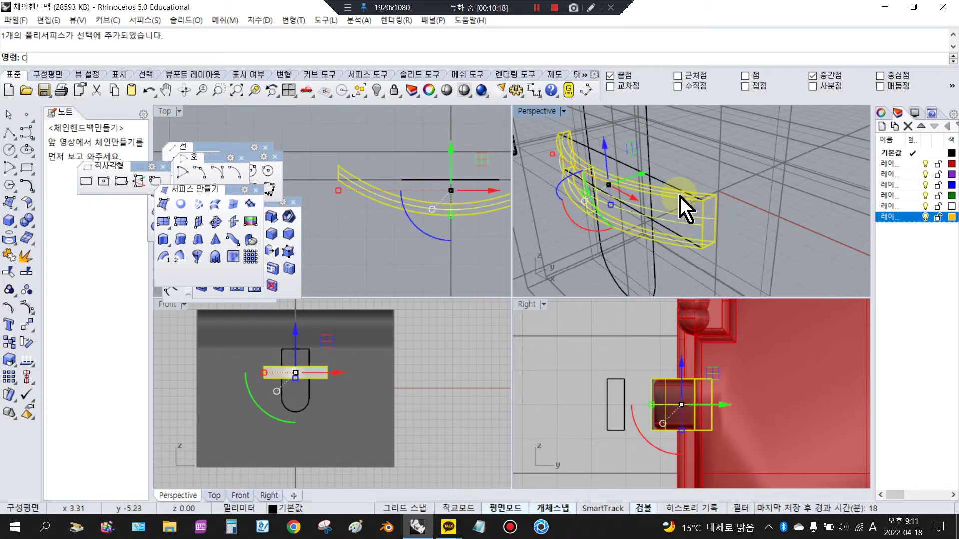
pyautogui.write('Cap')
pyautogui.press('Return')
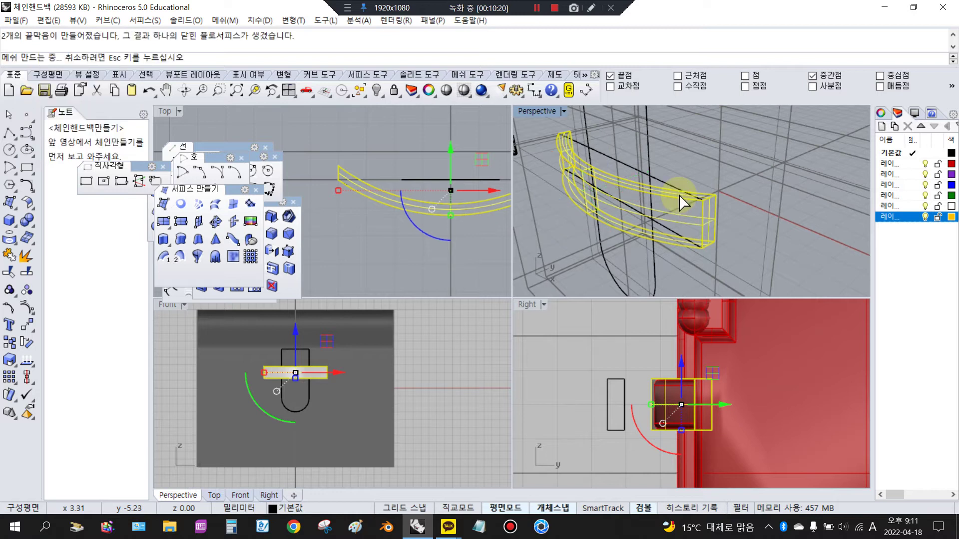
pyautogui.click(488, 245)
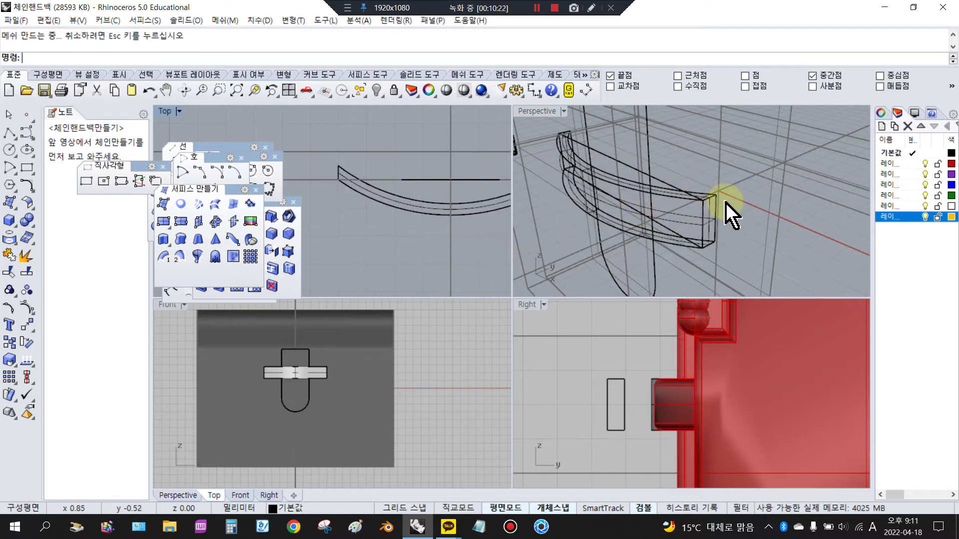
pyautogui.click(696, 203)
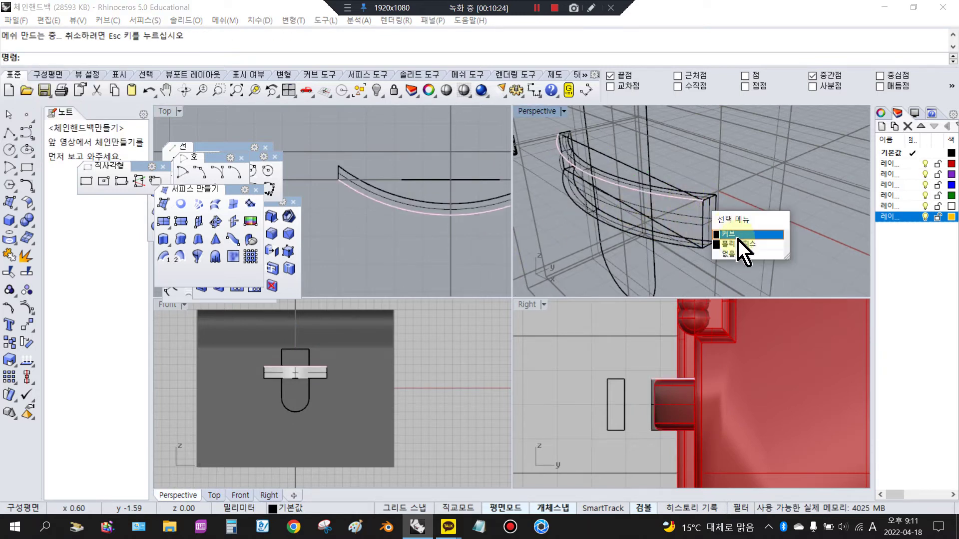
pyautogui.click(737, 260)
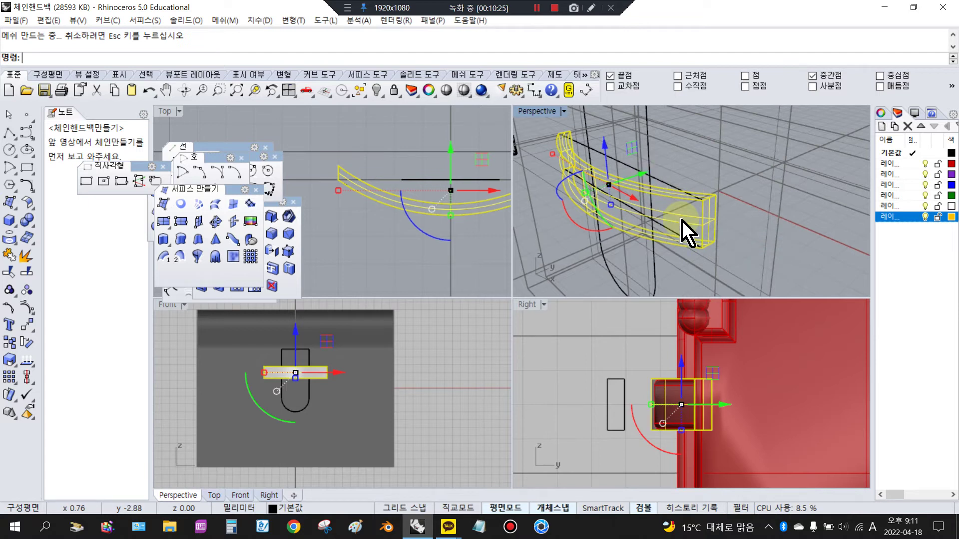
pyautogui.click(475, 272)
# Extrude the tall rounded clasp outline 0.5 mm outward from the bag front as a solid, with both-sides extrusion turned off.
pyautogui.click(309, 355)
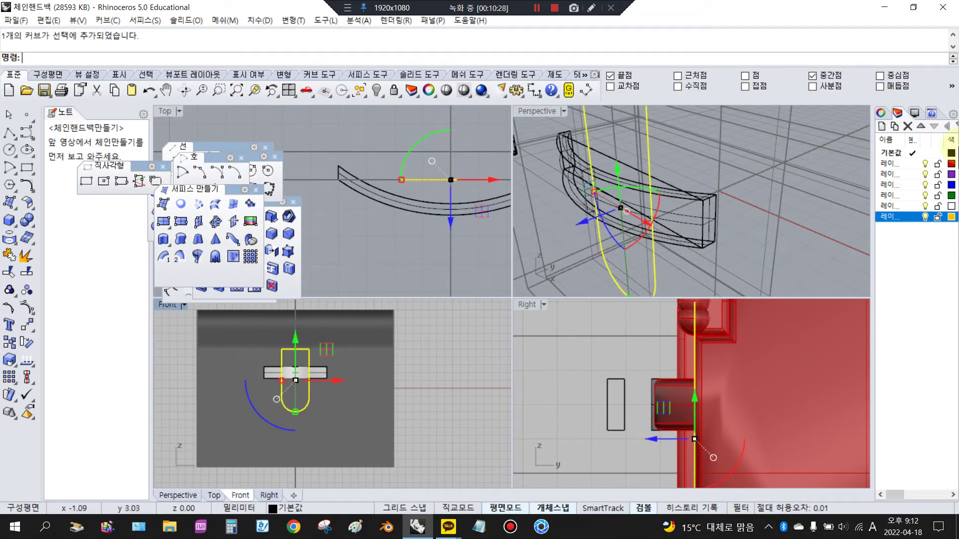
pyautogui.click(8, 225)
pyautogui.moveTo(31, 216); pyautogui.dragTo(202, 184)
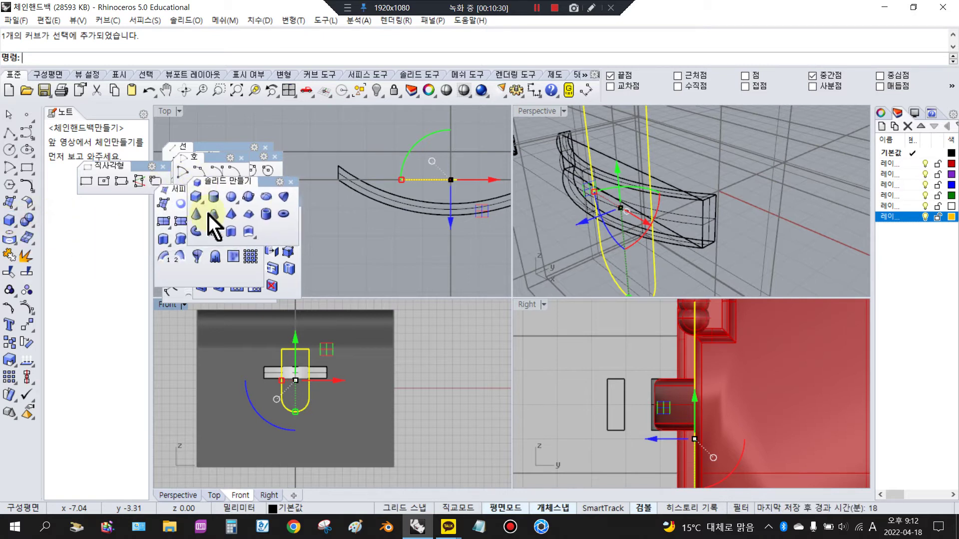
pyautogui.click(232, 231)
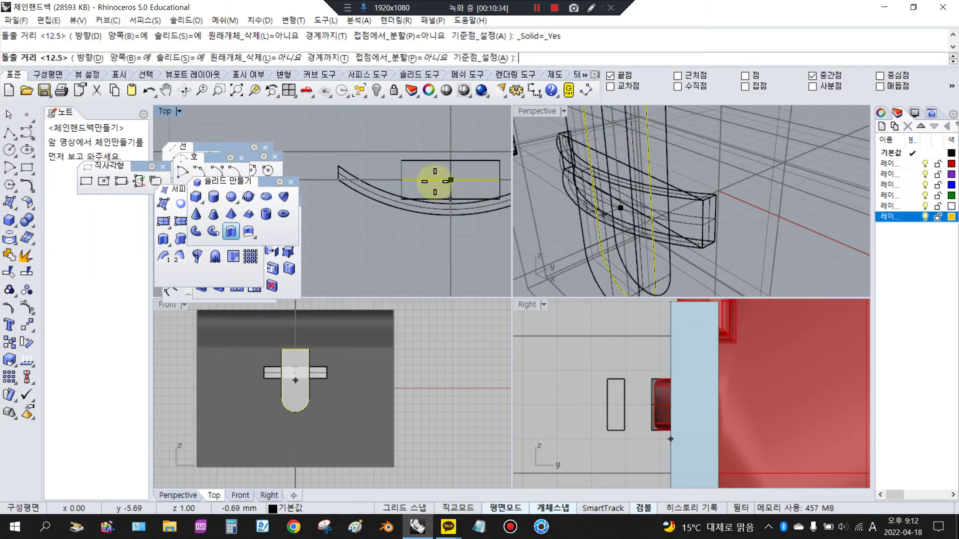
pyautogui.click(128, 58)
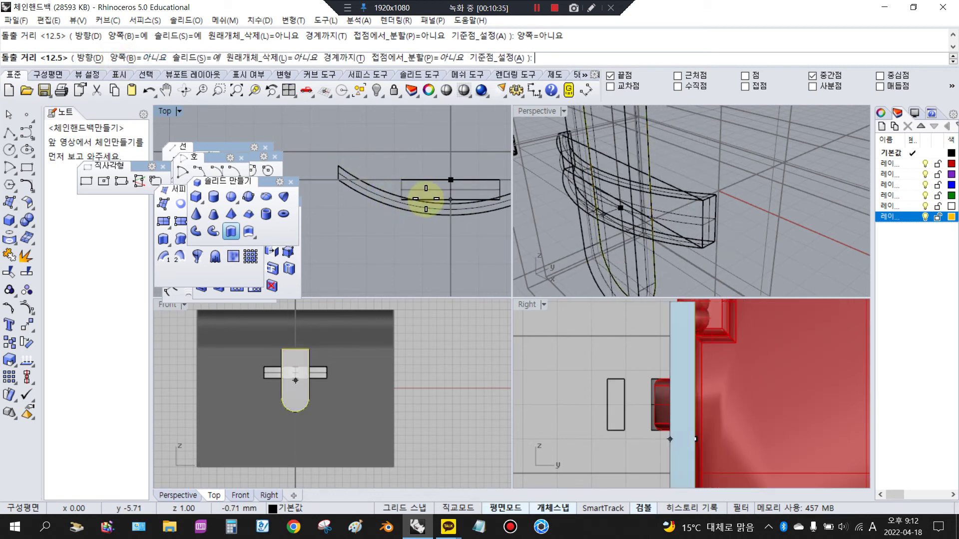
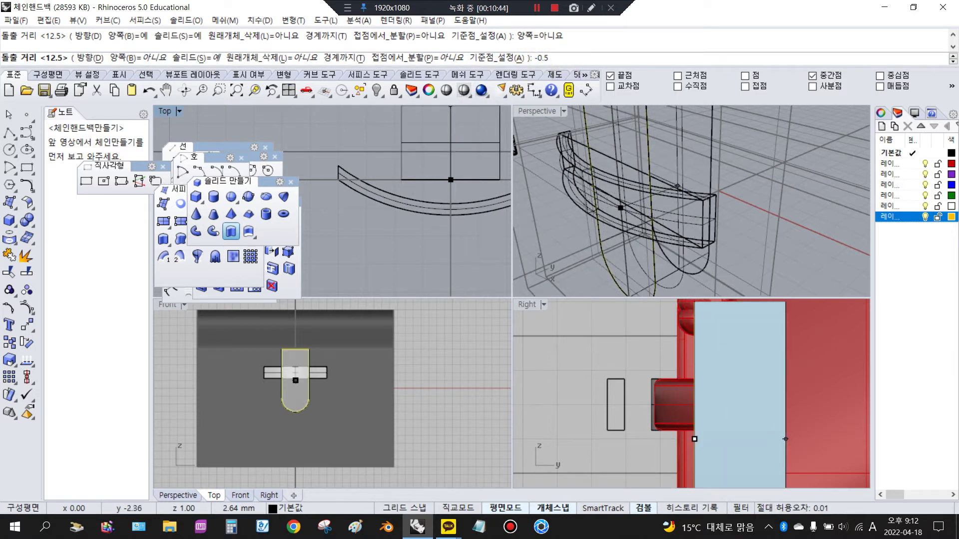
pyautogui.press('Return')
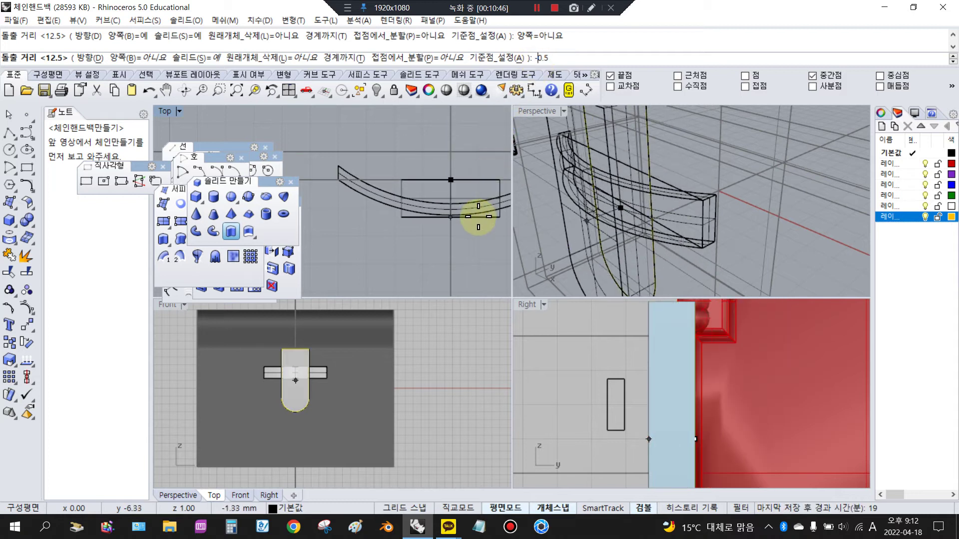
pyautogui.click(480, 237)
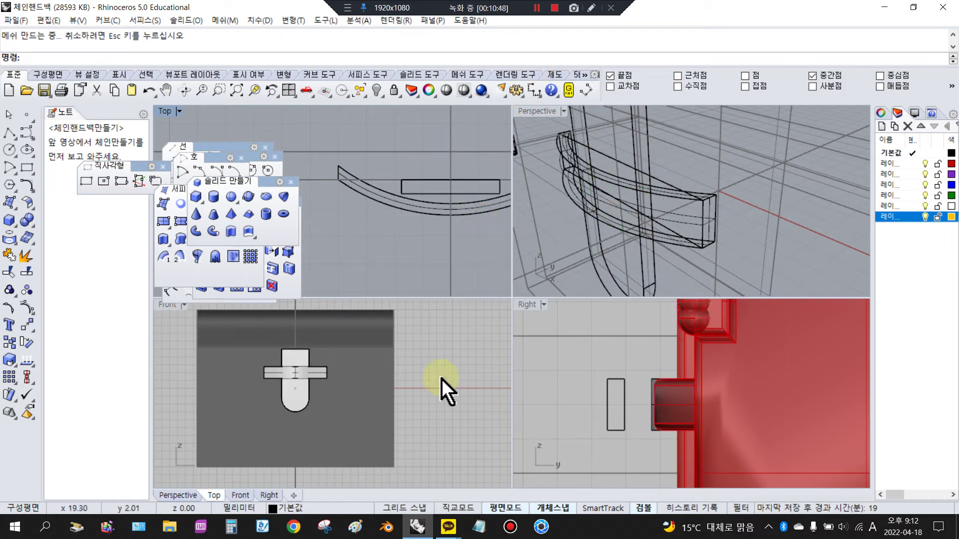
# Examine the clasp plate and crossbar on the bag front in a shaded perspective view.
pyautogui.scroll(-5, 706, 225)
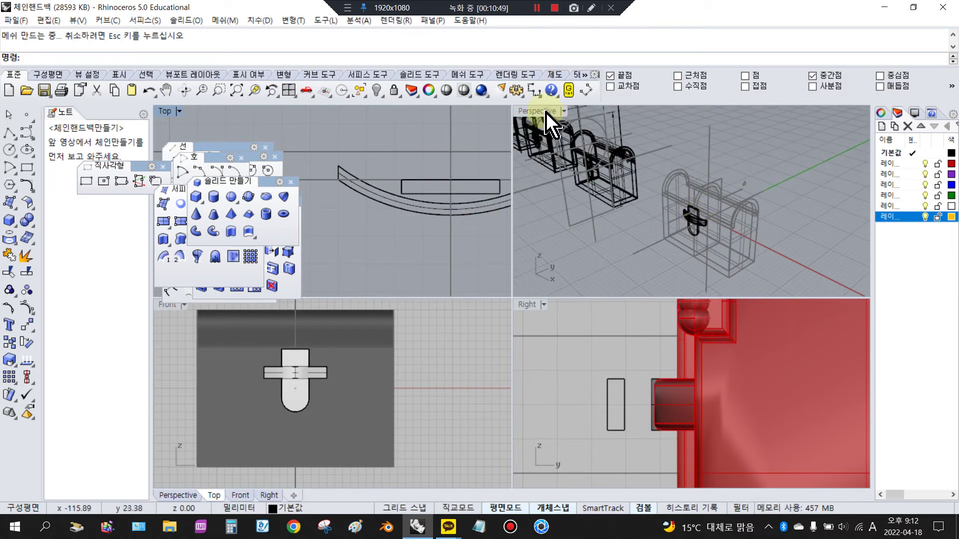
pyautogui.click(446, 91)
pyautogui.scroll(3, 644, 215)
pyautogui.moveTo(642, 214)
pyautogui.mouseDown(button='right')
pyautogui.moveTo(743, 163)
pyautogui.moveTo(853, 156)
pyautogui.moveTo(627, 178)
pyautogui.moveTo(664, 182)
pyautogui.moveTo(850, 160)
pyautogui.moveTo(558, 163)
pyautogui.moveTo(734, 193)
pyautogui.mouseUp(button='right')
pyautogui.scroll(3, 734, 193)
pyautogui.click(487, 248)
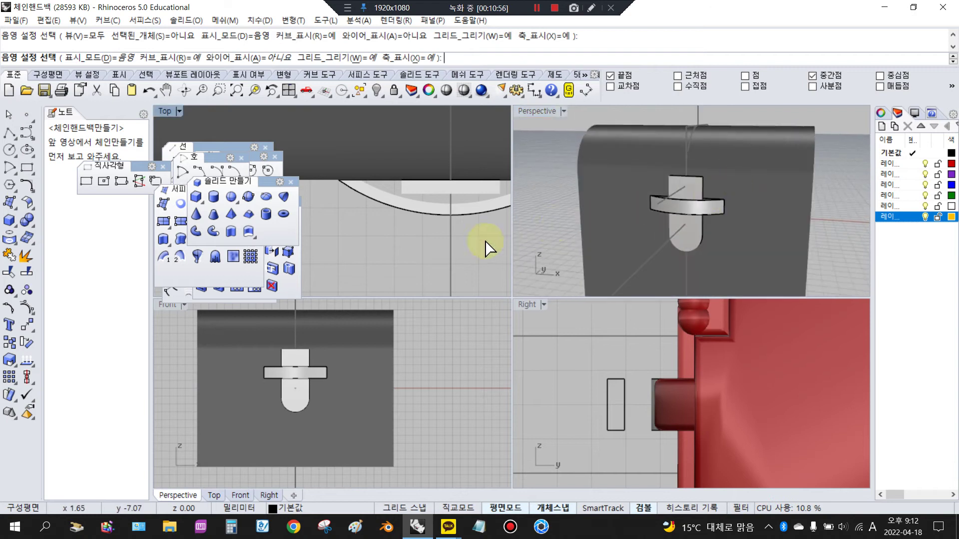
pyautogui.scroll(-2, 587, 250)
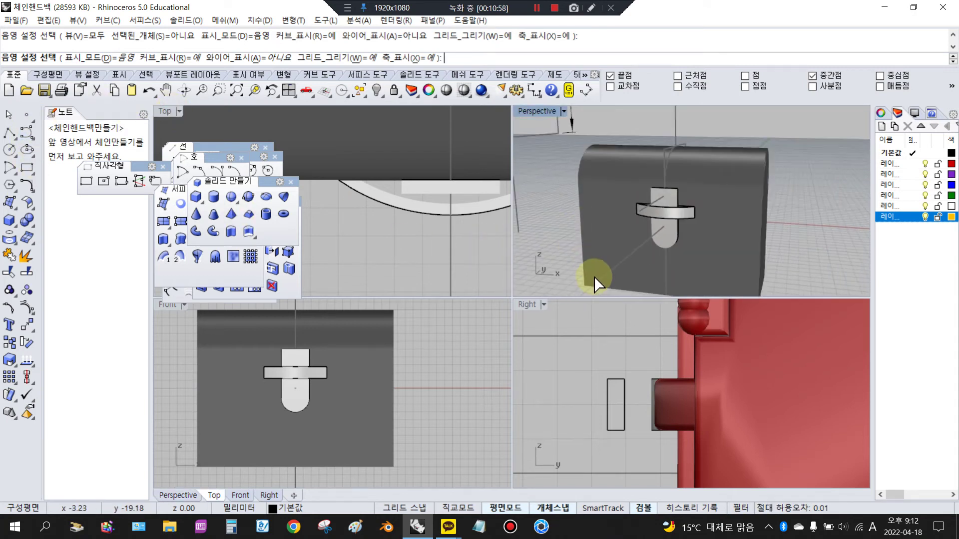
pyautogui.scroll(-6, 709, 379)
pyautogui.scroll(3, 704, 339)
# Examine the finished red bag's lid-edge pipe, clasp and chain ring in a shaded perspective view.
pyautogui.click(687, 317)
pyautogui.click(689, 325)
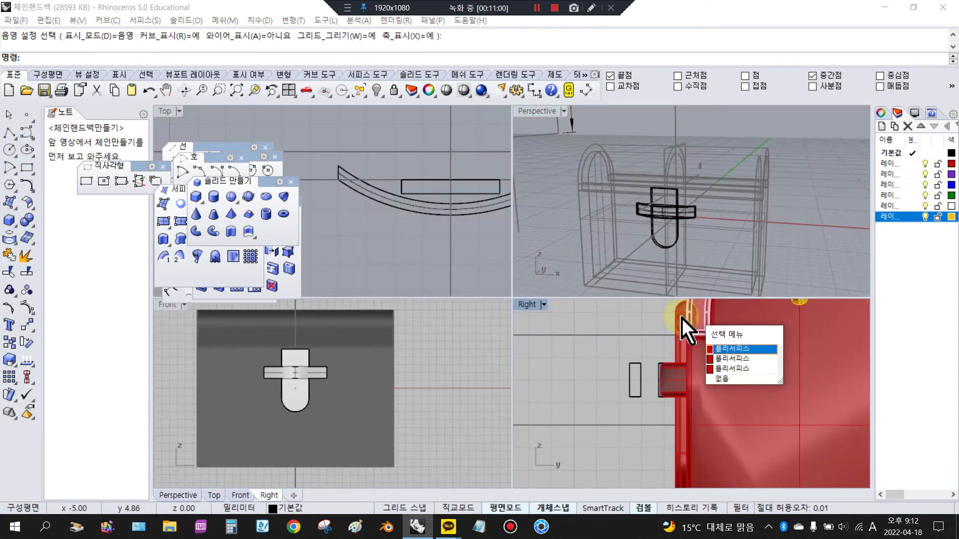
pyautogui.click(717, 343)
pyautogui.scroll(-8, 626, 200)
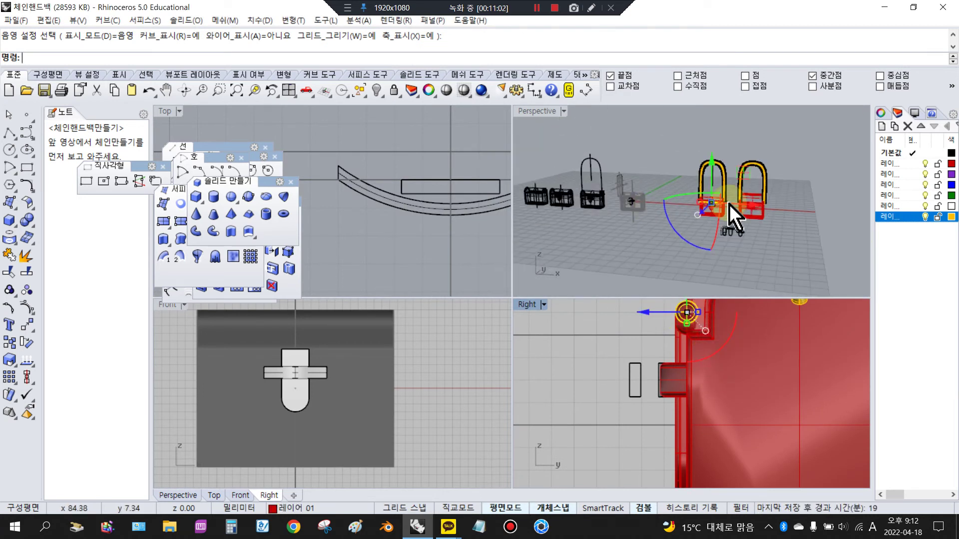
pyautogui.keyDown('shift'); pyautogui.moveTo(729, 204); pyautogui.dragTo(637, 214, button='right'); pyautogui.keyUp('shift')
pyautogui.scroll(8, 638, 214)
pyautogui.rightClick(452, 89)
pyautogui.press('Escape')
pyautogui.scroll(6, 618, 221)
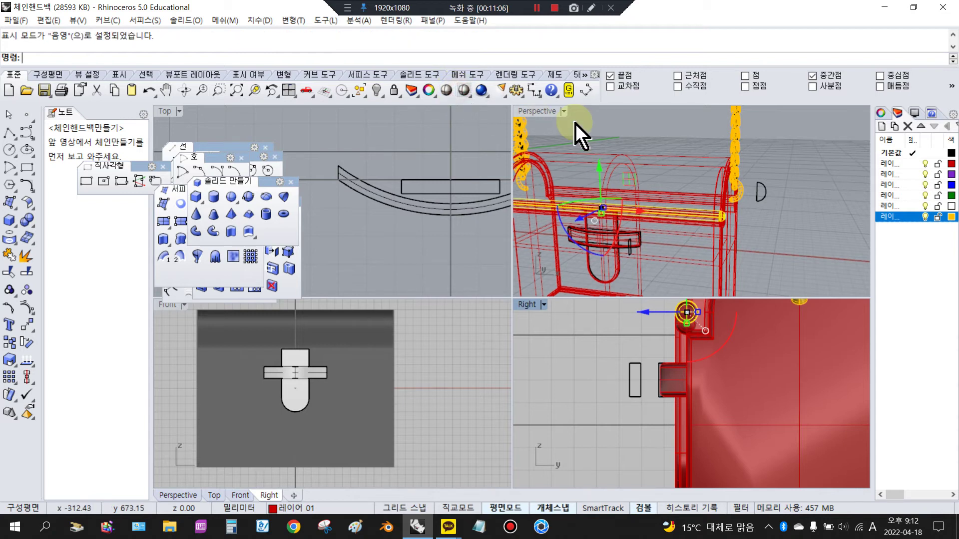
pyautogui.click(643, 227)
pyautogui.click(791, 223)
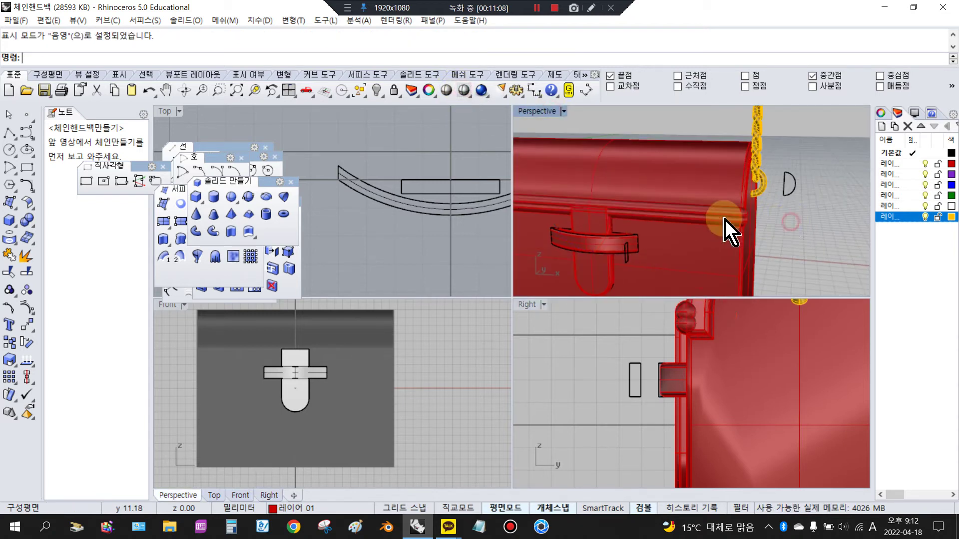
pyautogui.scroll(2, 720, 217)
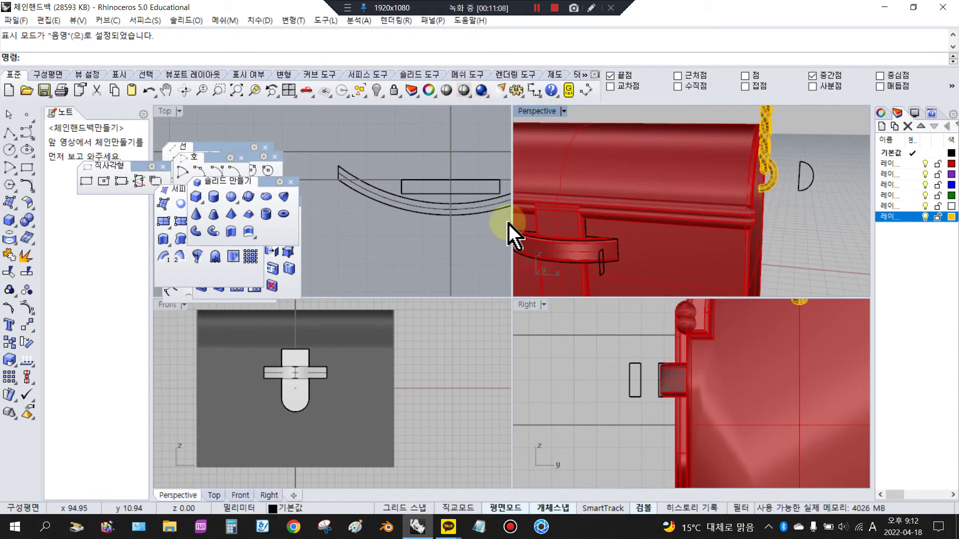
# Unlock the locked bag objects so the lid's edge can be used.
pyautogui.click(213, 235)
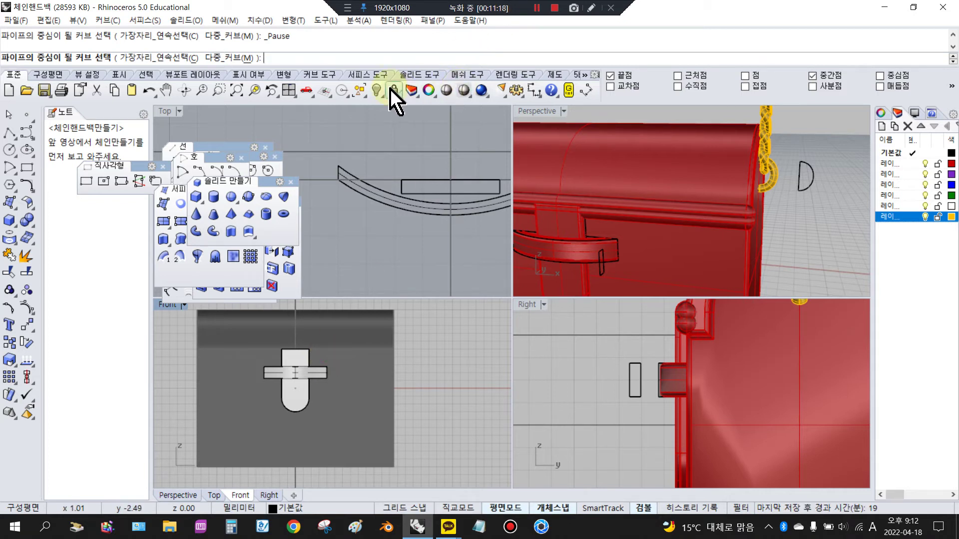
pyautogui.press('Escape')
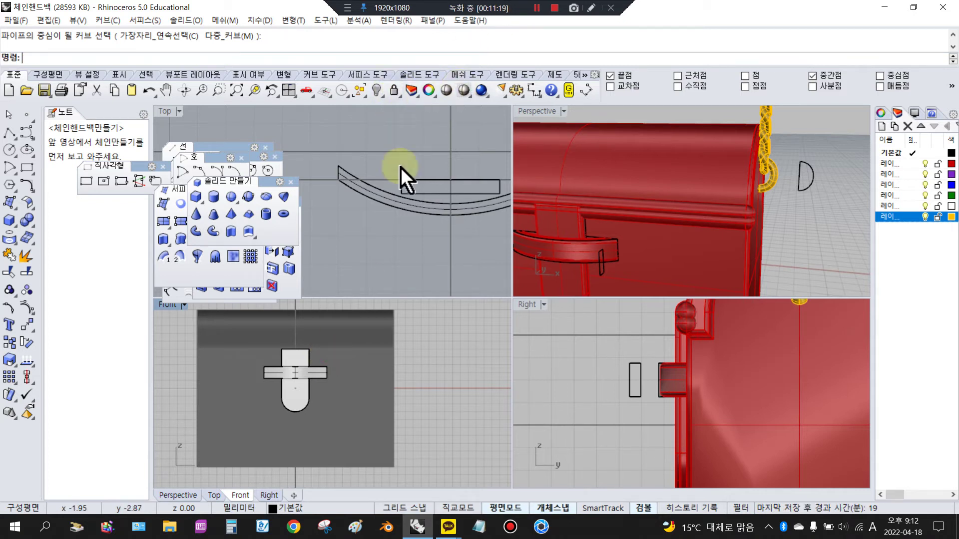
pyautogui.click(390, 92)
# Create a solid pipe 1 mm in diameter with round caps along the front lower edge of the lid.
pyautogui.click(212, 232)
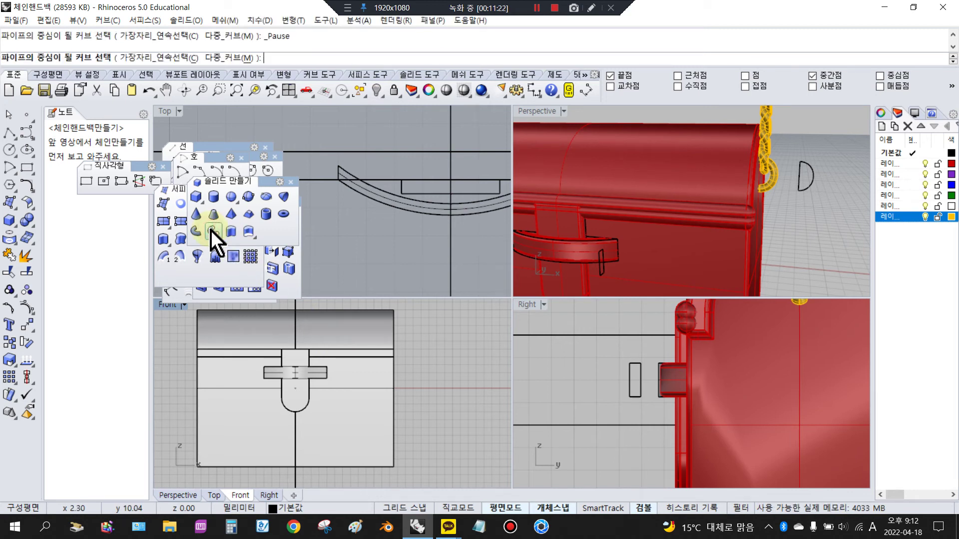
pyautogui.click(261, 348)
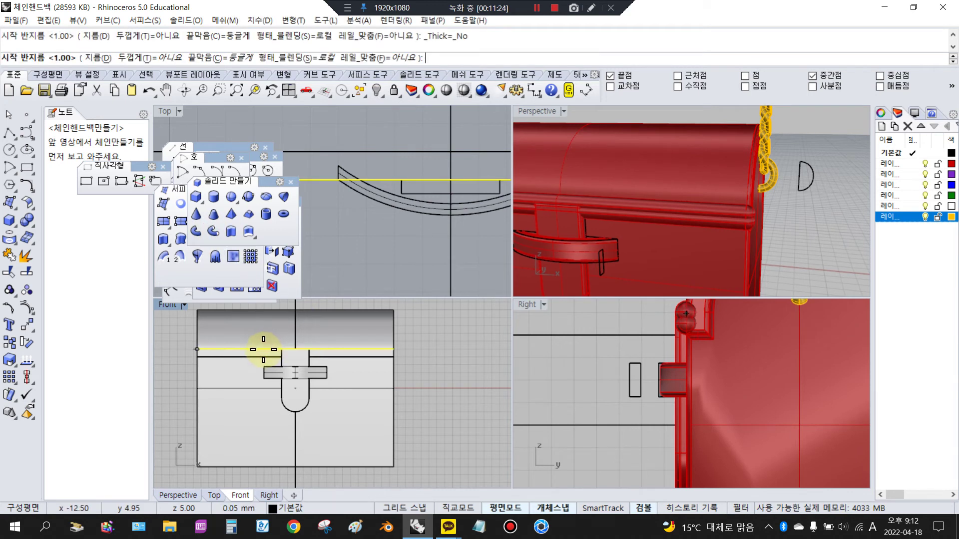
pyautogui.click(98, 59)
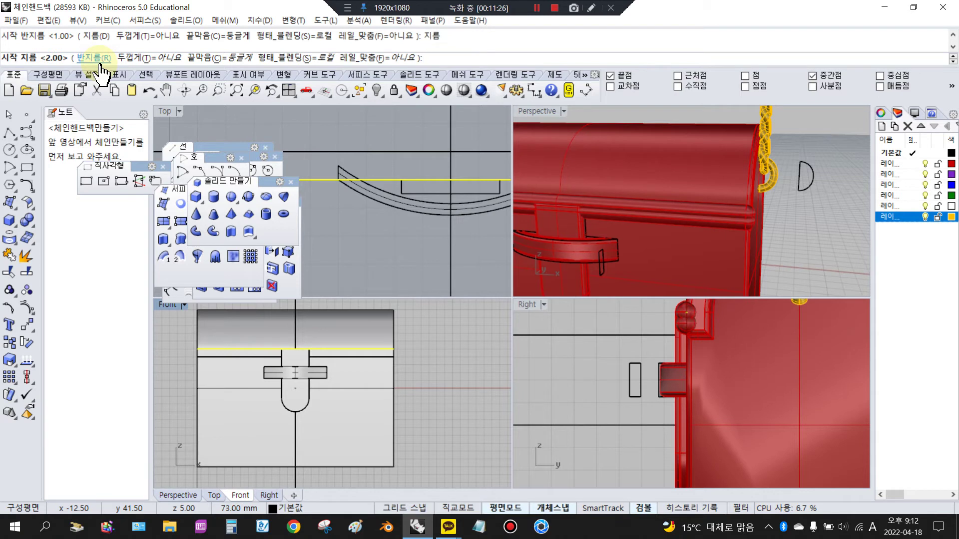
pyautogui.write('1')
pyautogui.press('Return')
pyautogui.press('Return')
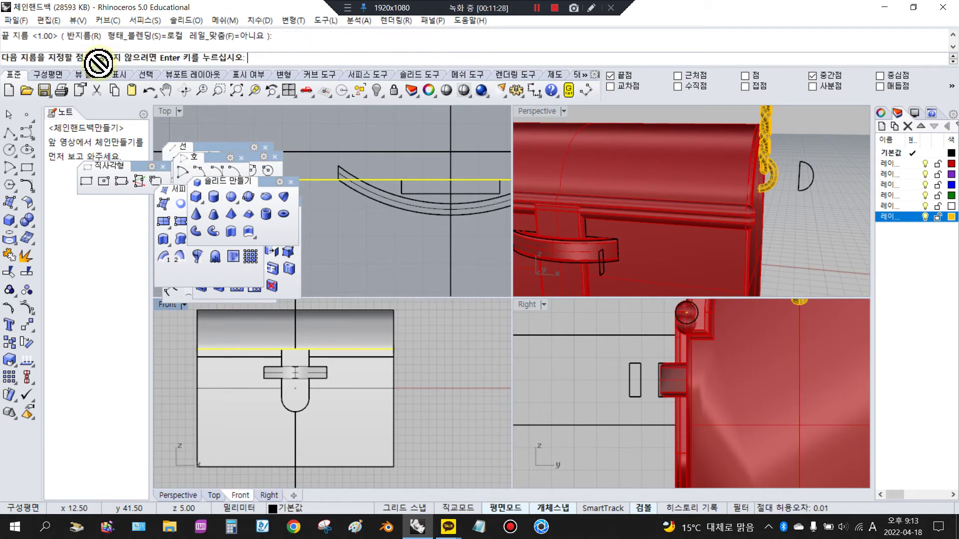
pyautogui.press('Return')
# Duplicate the lid-edge pipe in place and move the copy 0.5 mm downward.
pyautogui.scroll(3, 235, 364)
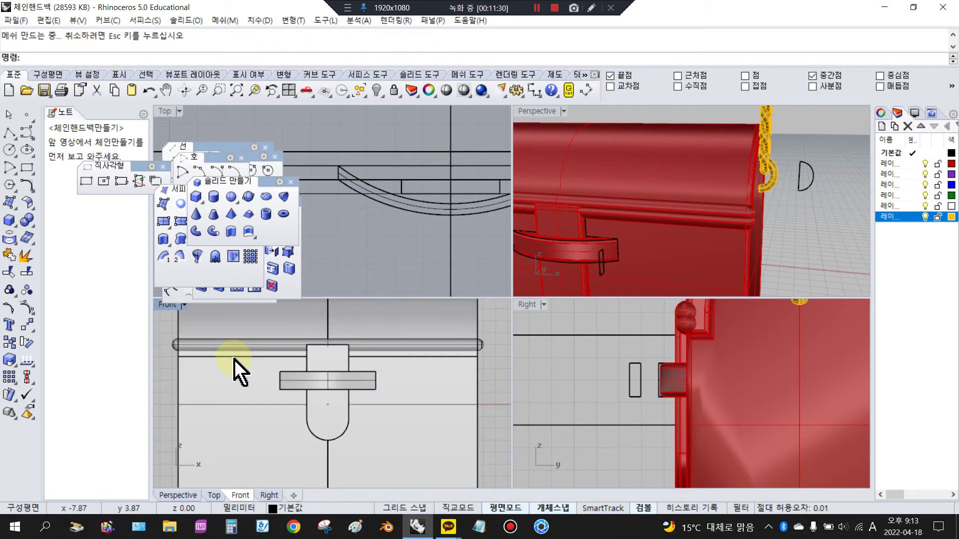
pyautogui.click(248, 338)
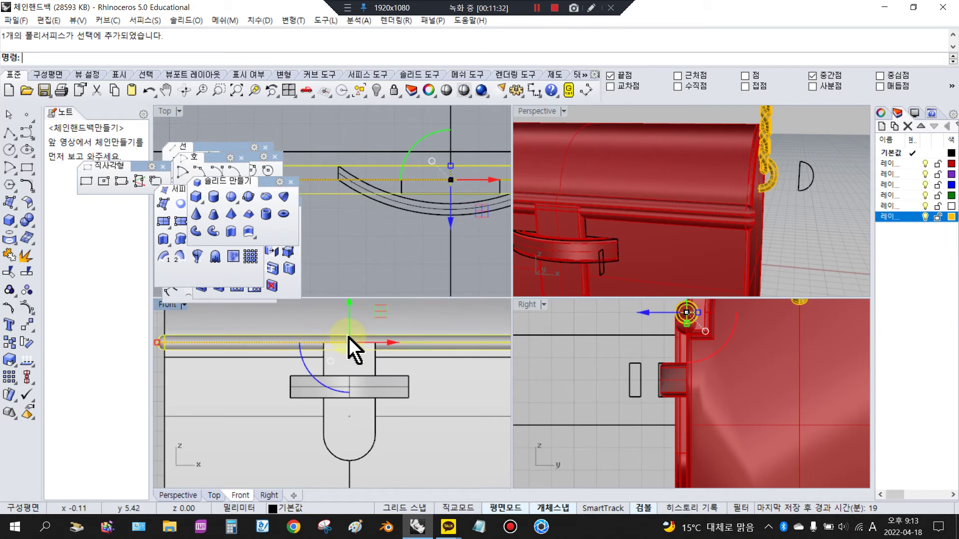
pyautogui.hotkey('ctrl', 'c')
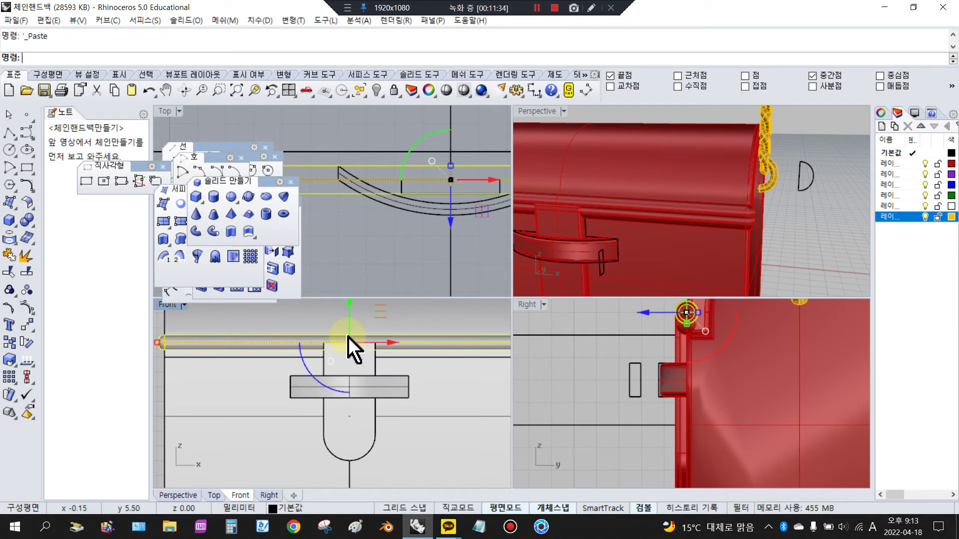
pyautogui.click(350, 311)
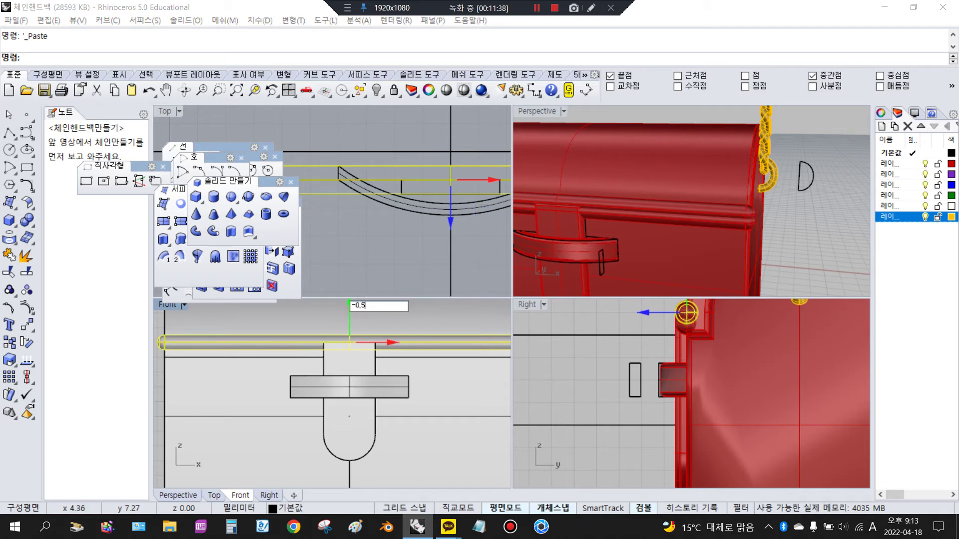
pyautogui.press('Return')
pyautogui.scroll(-3, 415, 325)
pyautogui.click(476, 347)
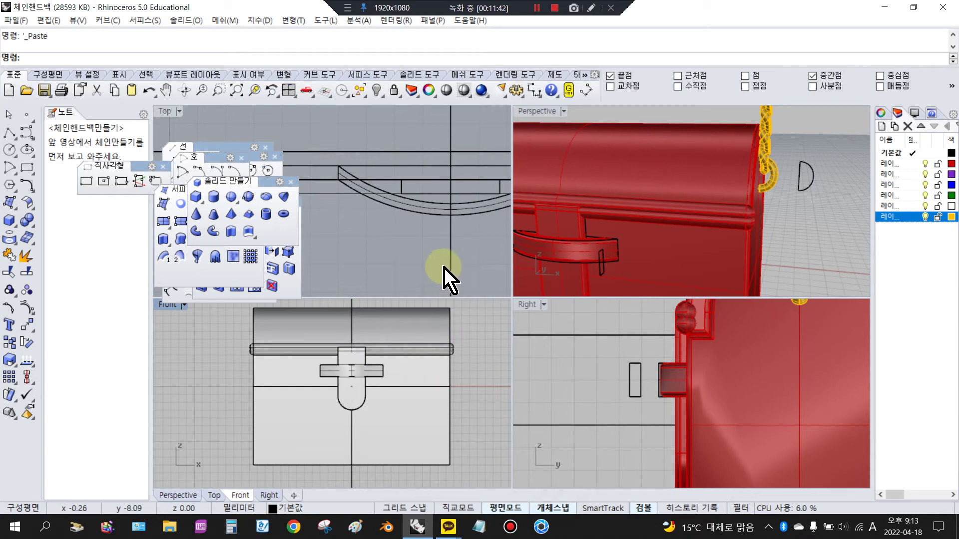
# Examine the existing D-shaped curve beside the finished bag's chain ring in the front view.
pyautogui.click(819, 185)
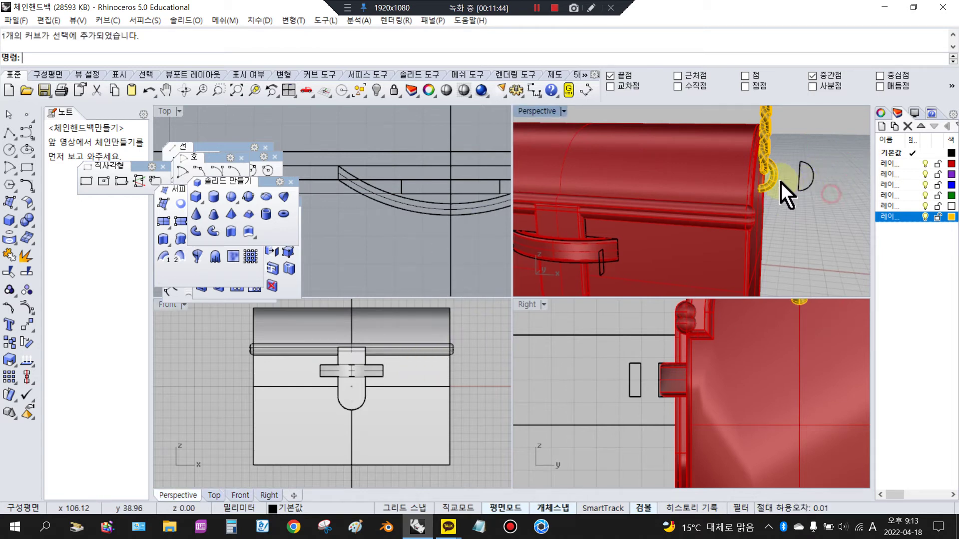
pyautogui.click(815, 186)
pyautogui.scroll(-12, 351, 379)
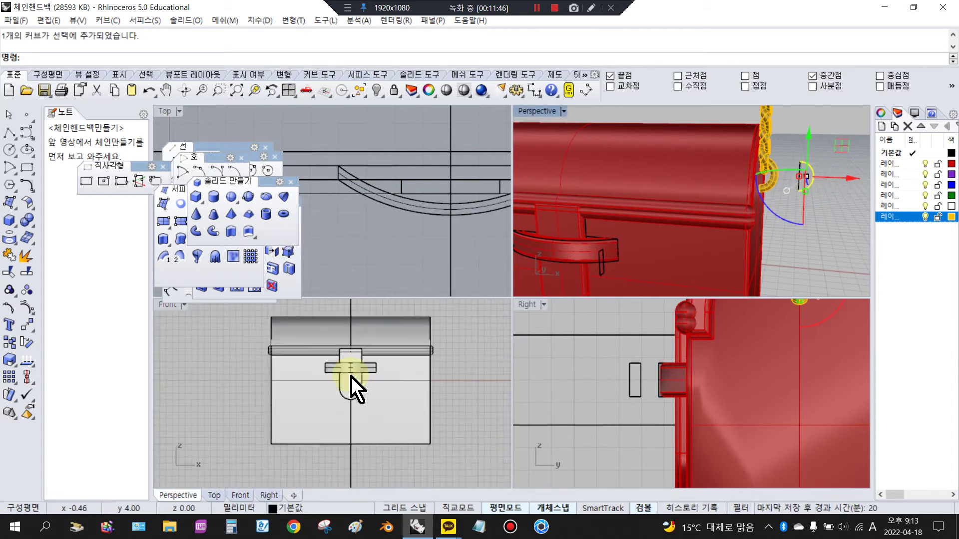
pyautogui.scroll(15, 382, 379)
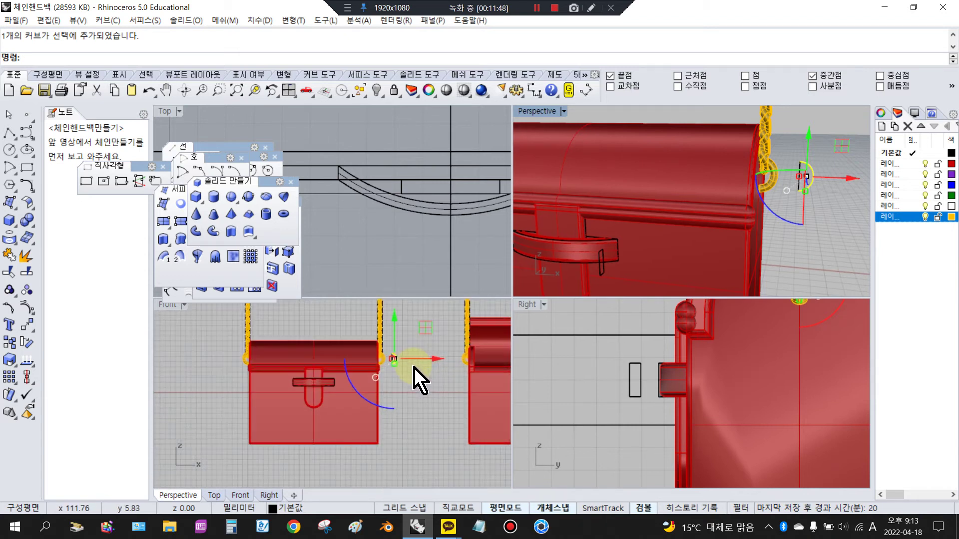
pyautogui.click(413, 372)
pyautogui.scroll(2, 354, 335)
pyautogui.scroll(2, 375, 378)
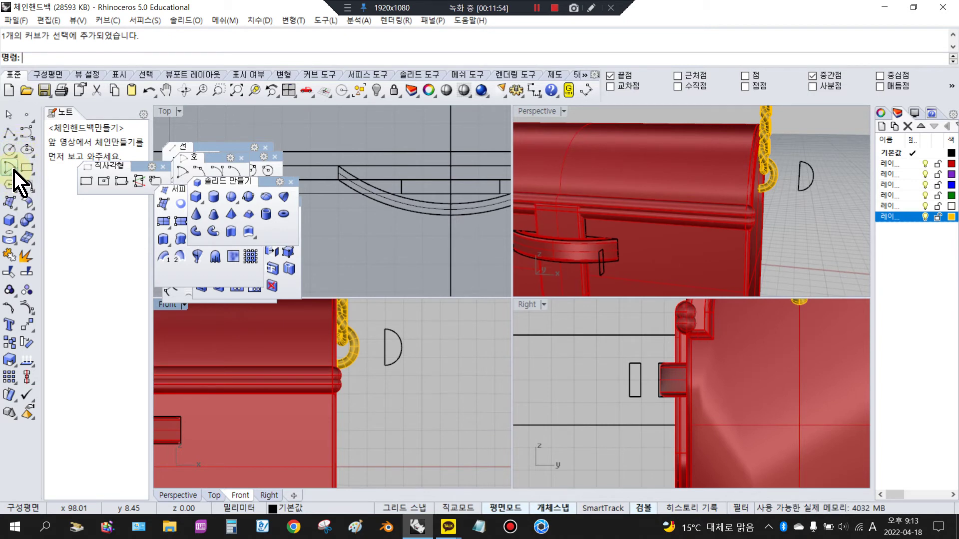
pyautogui.click(192, 167)
pyautogui.click(430, 327)
pyautogui.click(420, 371)
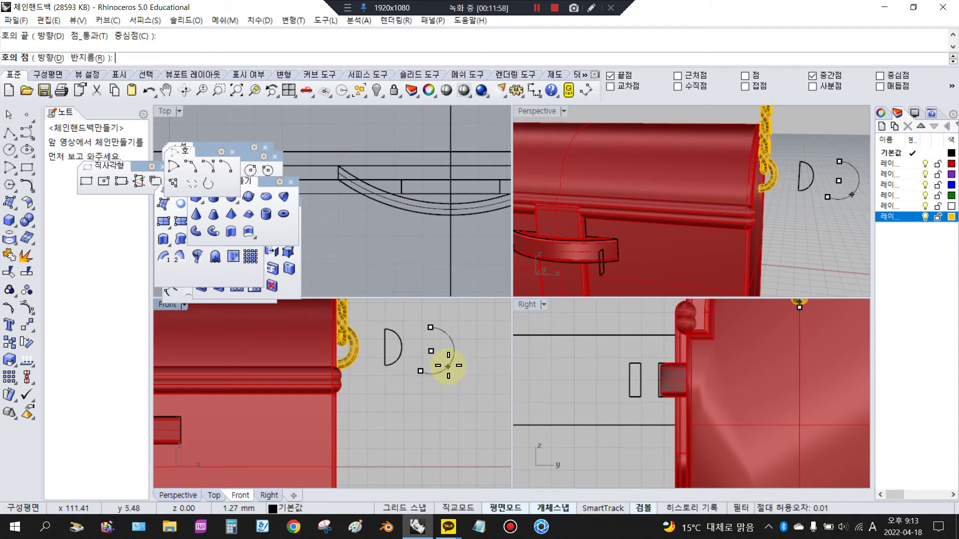
pyautogui.press('Escape')
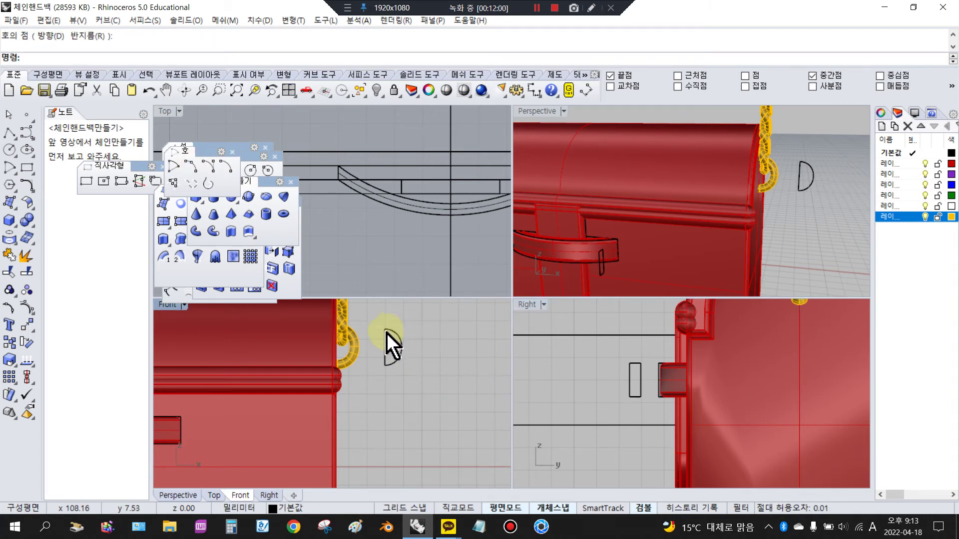
# Draw a vertical line about 2 mm long beside the existing D-shaped curve in the front view, with Ortho on.
pyautogui.scroll(2, 386, 333)
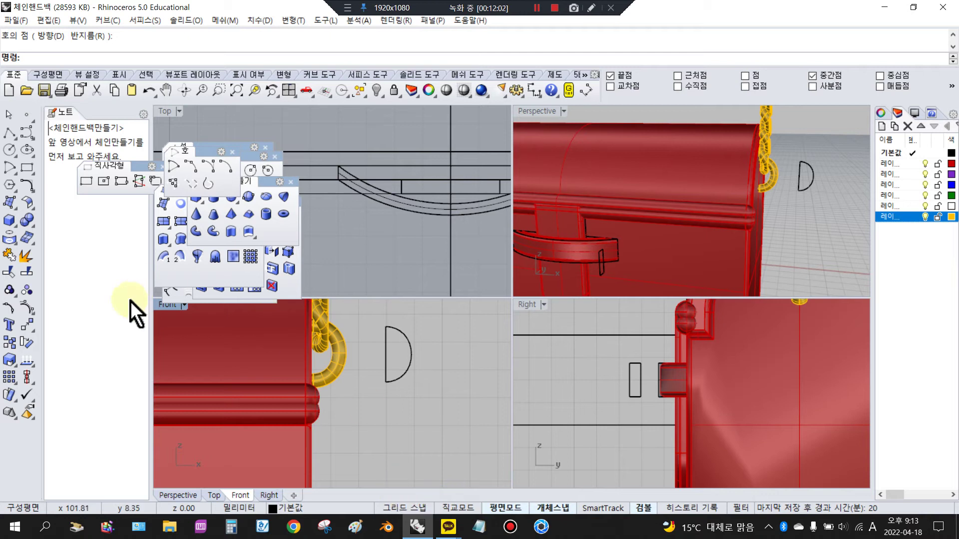
pyautogui.click(15, 138)
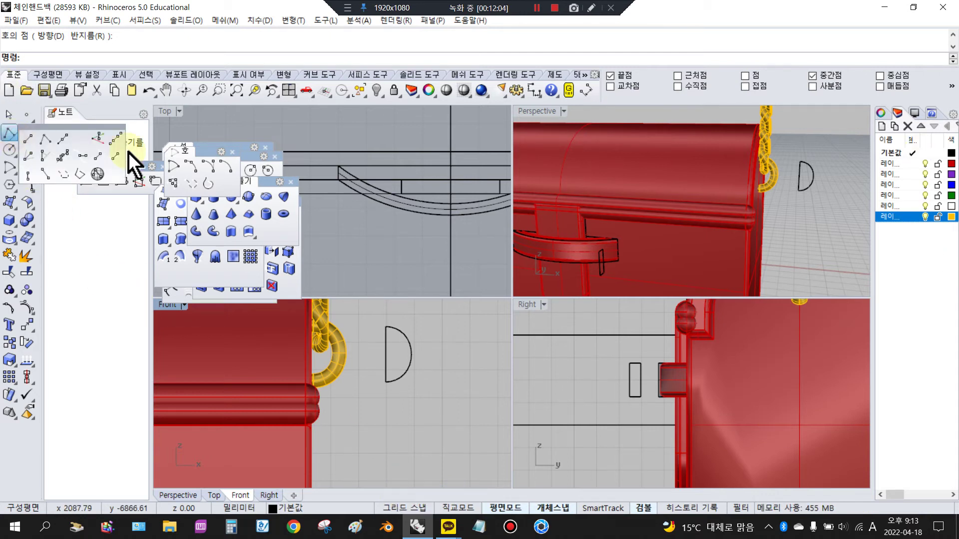
pyautogui.click(44, 141)
pyautogui.click(438, 333)
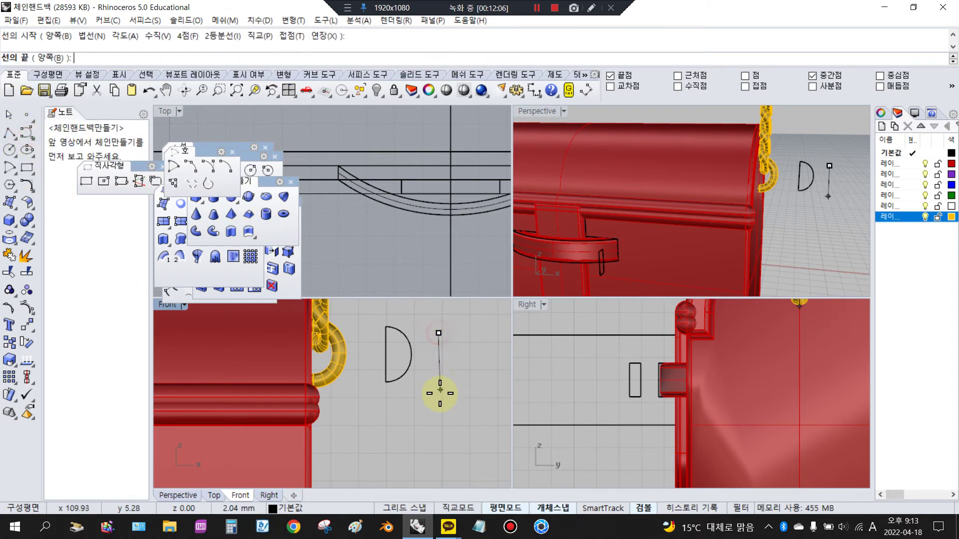
pyautogui.press('F8')
pyautogui.click(438, 385)
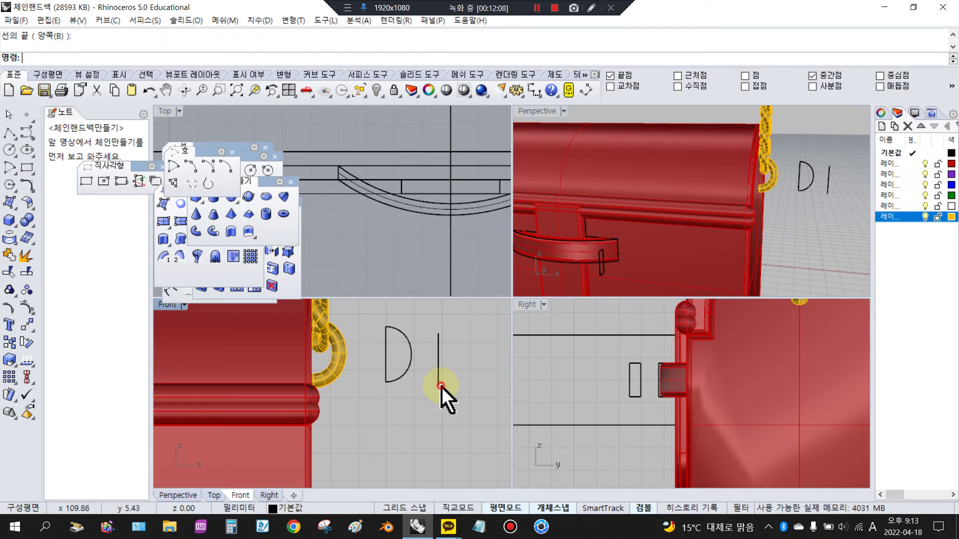
# Draw an arc between the vertical line's endpoints, bulging away from the bag, to form a second D shape.
pyautogui.click(19, 172)
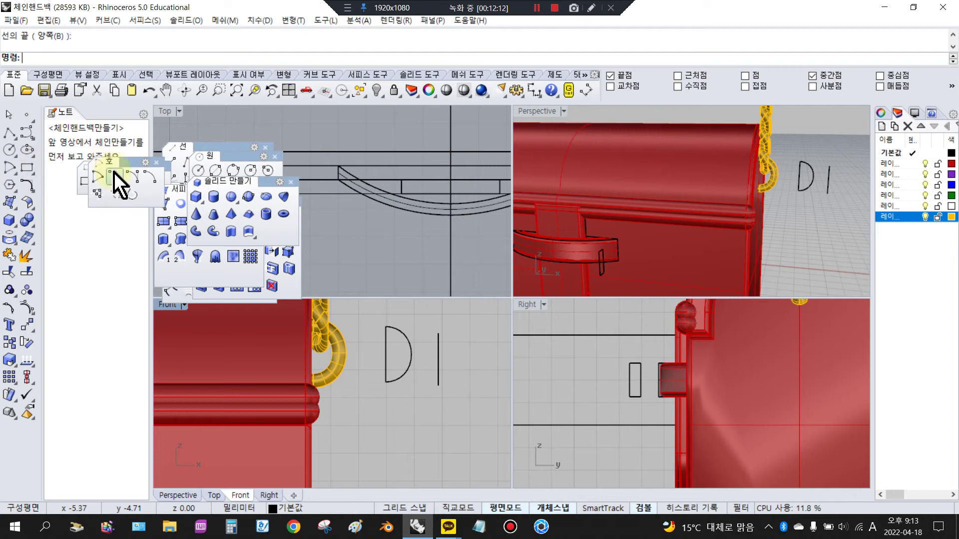
pyautogui.click(114, 175)
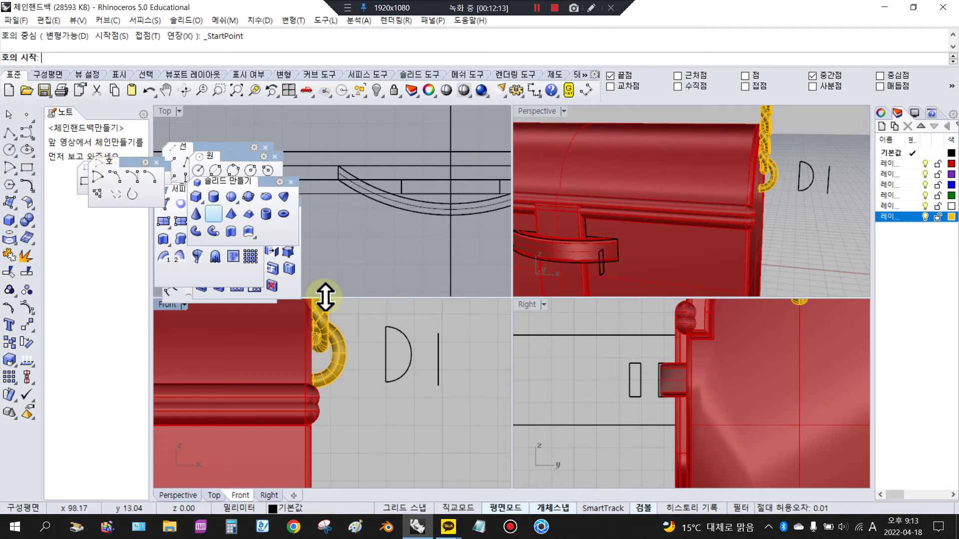
pyautogui.click(438, 333)
pyautogui.click(438, 385)
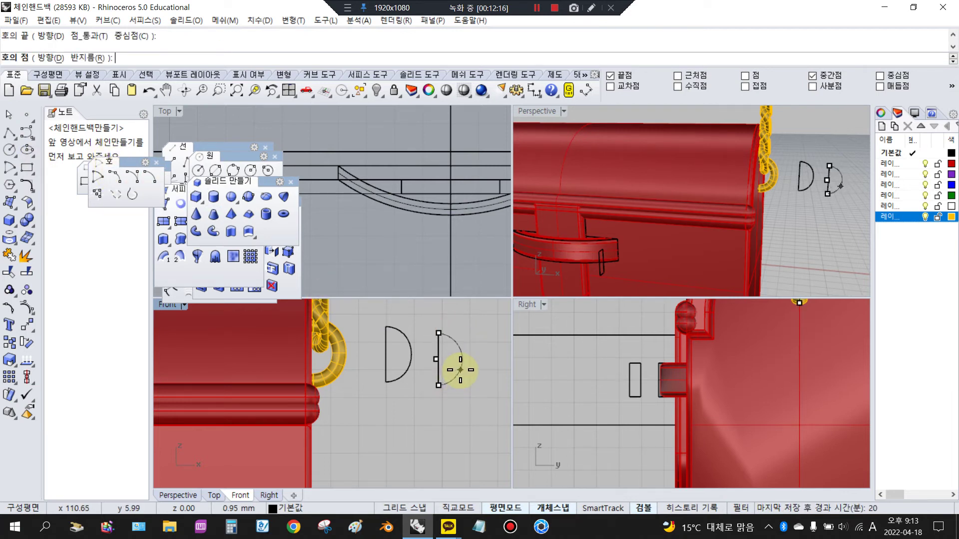
pyautogui.click(460, 370)
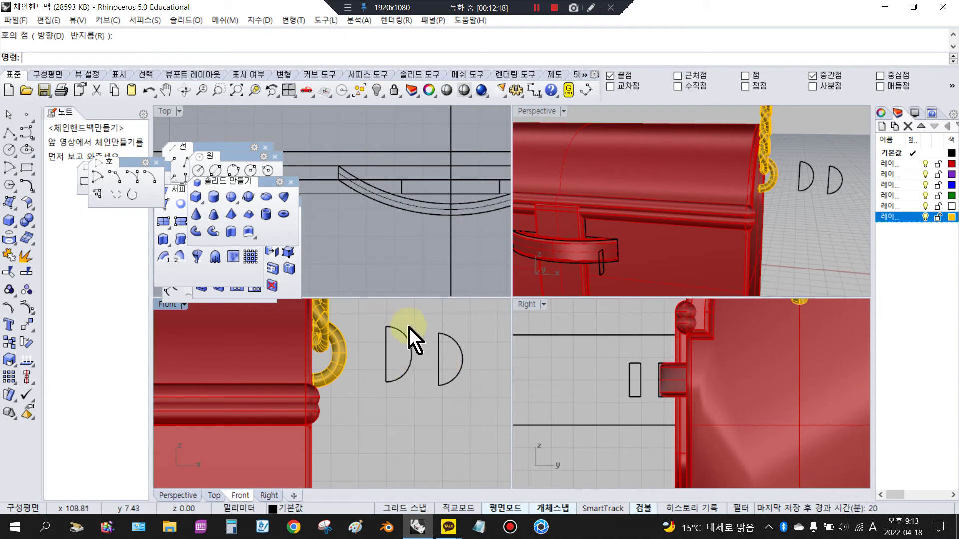
# Turn on the second D arc's control points and stretch its upper and lower outer points vertically with Scale 1D from the arc's midpoint.
pyautogui.click(456, 352)
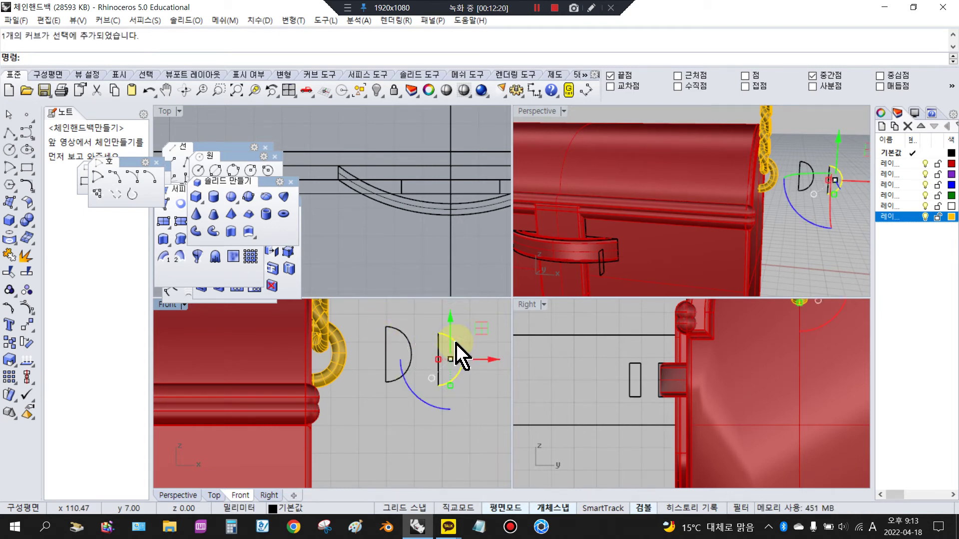
pyautogui.click(27, 313)
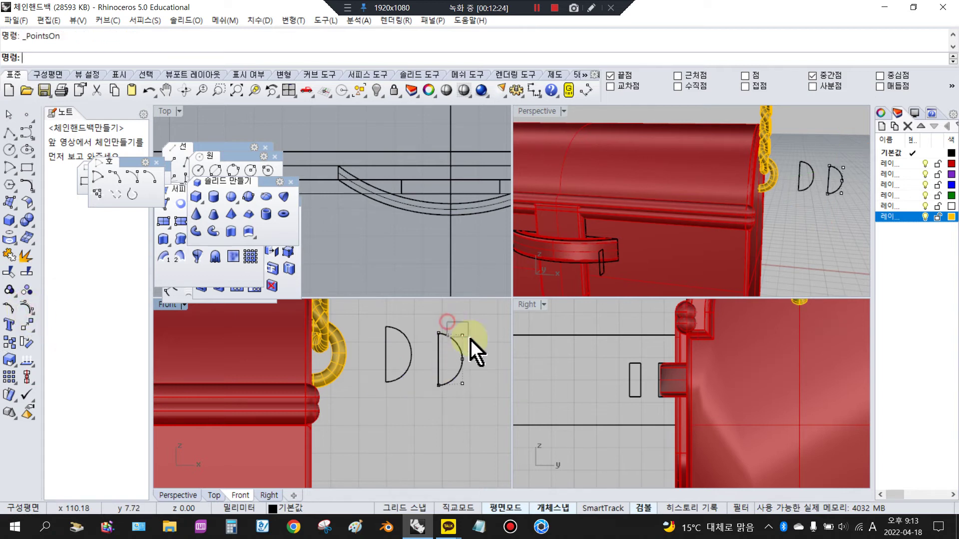
pyautogui.click(463, 336)
pyautogui.keyDown('shift'); pyautogui.click(463, 384); pyautogui.keyUp('shift')
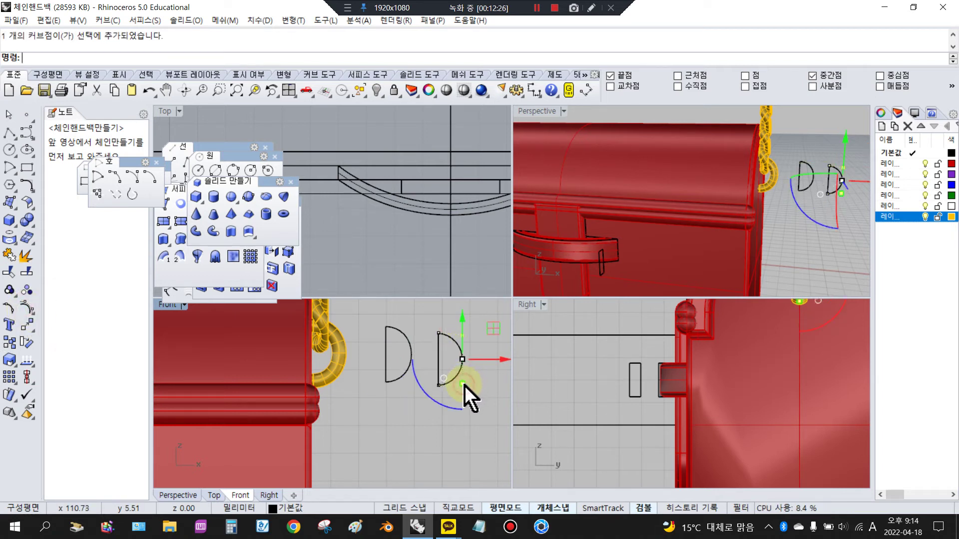
pyautogui.click(16, 367)
pyautogui.moveTo(32, 356); pyautogui.dragTo(215, 345)
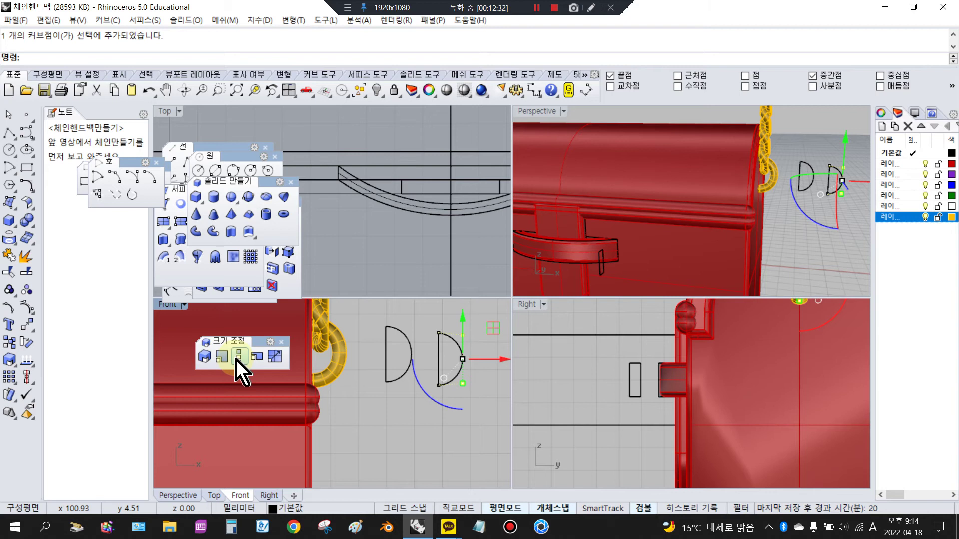
pyautogui.click(238, 357)
pyautogui.click(461, 358)
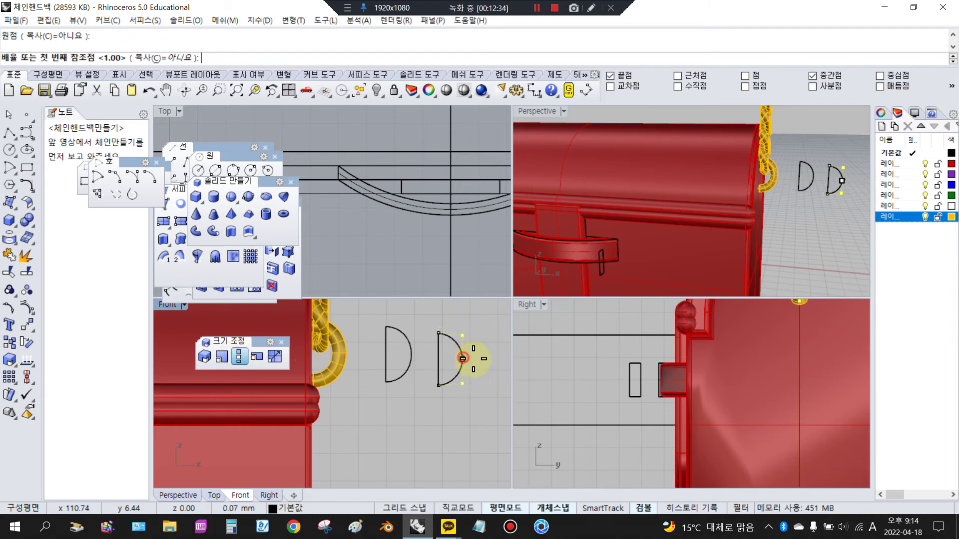
pyautogui.click(462, 432)
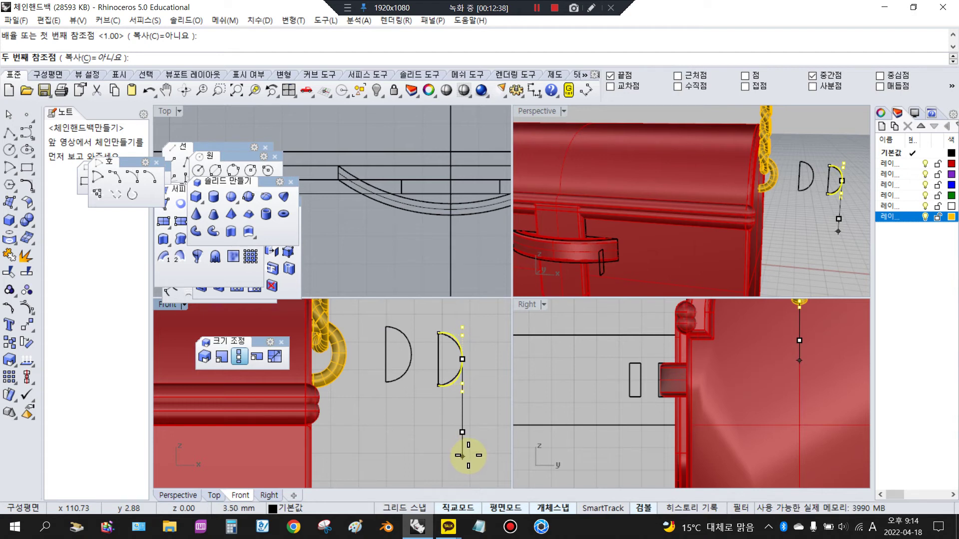
pyautogui.click(468, 456)
pyautogui.moveTo(438, 367); pyautogui.dragTo(440, 370)
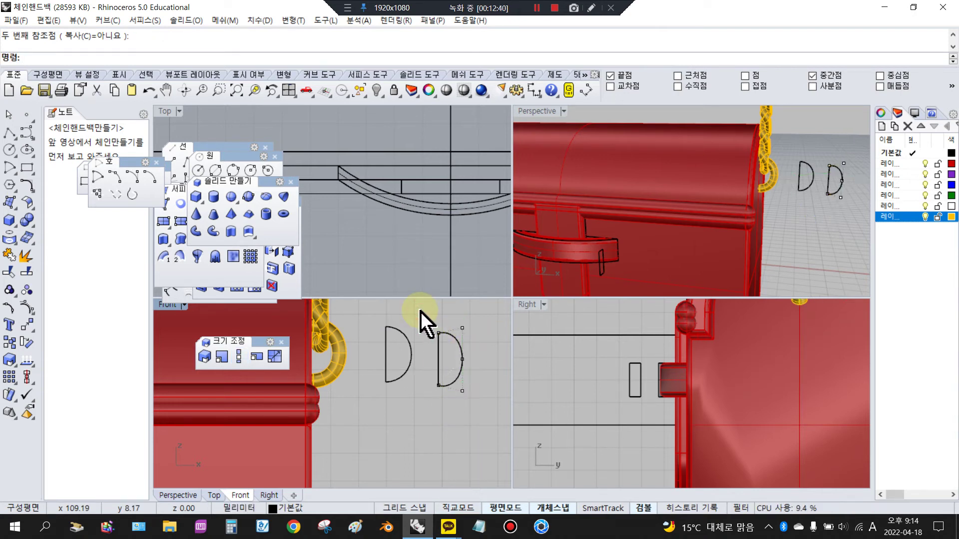
# Create a round-capped pipe of 0.5 mm diameter along the reshaped arc of the second D.
pyautogui.click(450, 342)
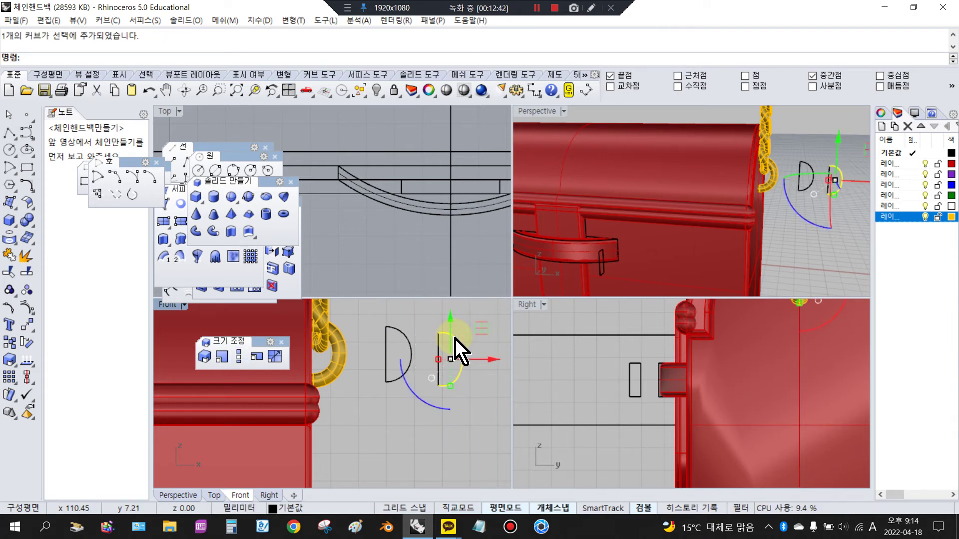
pyautogui.click(212, 232)
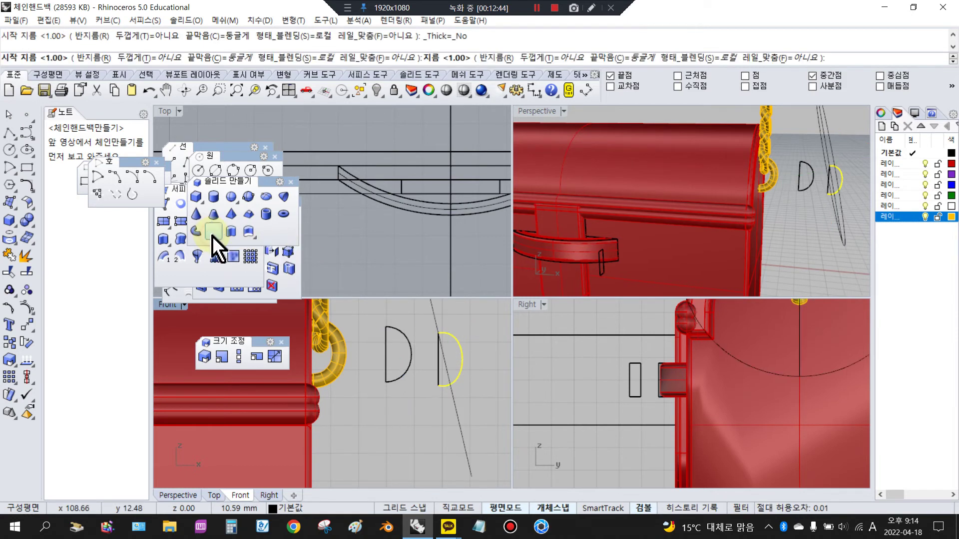
pyautogui.scroll(2, 438, 335)
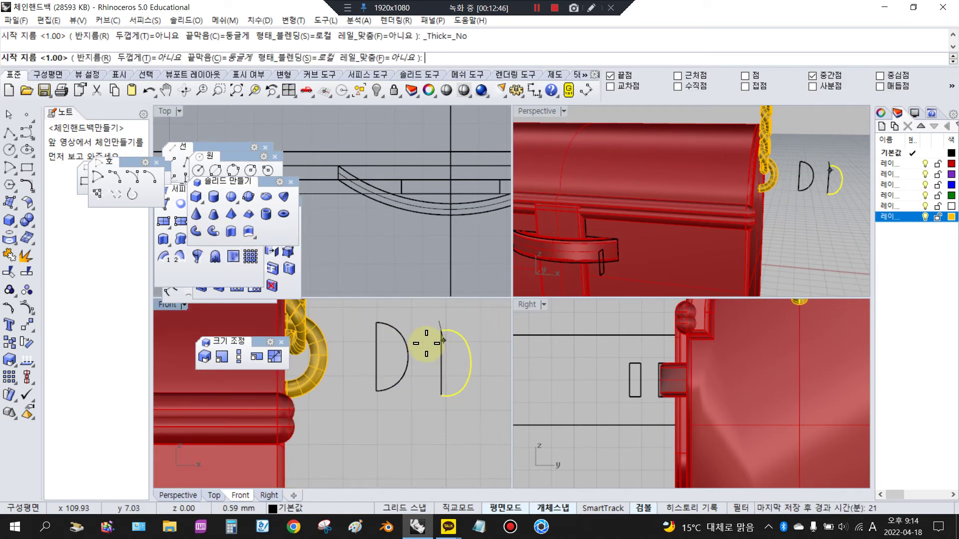
pyautogui.write('0.5')
pyautogui.press('Return')
pyautogui.press('Return')
pyautogui.press('Return')
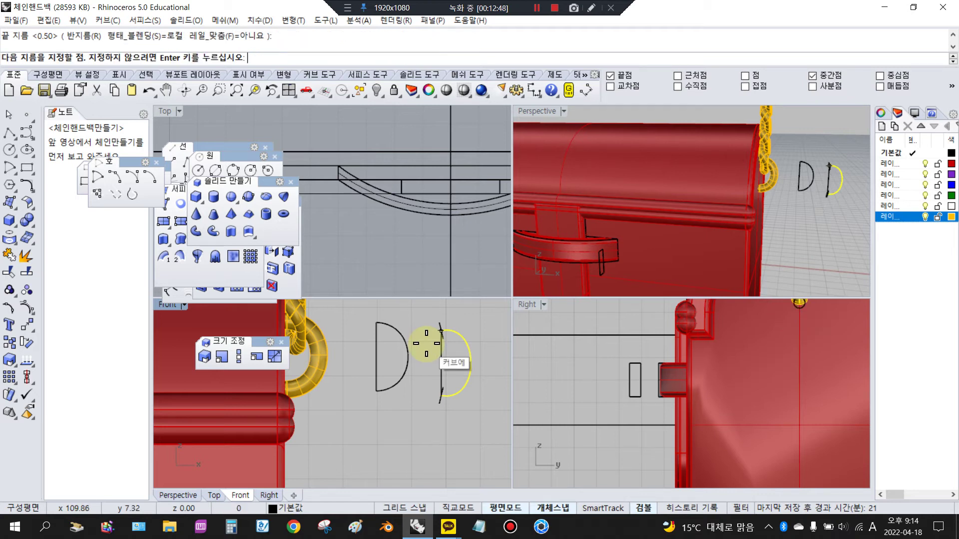
pyautogui.press('Escape')
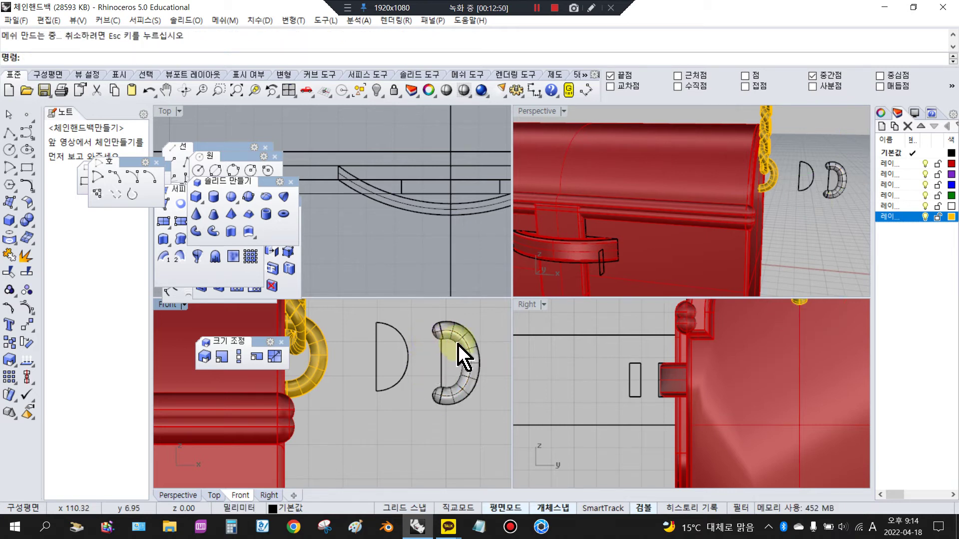
# Move the D-ring pipe in the front view onto the right side of the new bag's lid.
pyautogui.click(464, 357)
pyautogui.scroll(-5, 482, 382)
pyautogui.moveTo(511, 373); pyautogui.dragTo(403, 396)
pyautogui.scroll(15, 360, 368)
pyautogui.scroll(8, 361, 369)
pyautogui.click(403, 343)
pyautogui.click(420, 393)
pyautogui.click(381, 384)
pyautogui.click(419, 368)
pyautogui.scroll(-12, 391, 393)
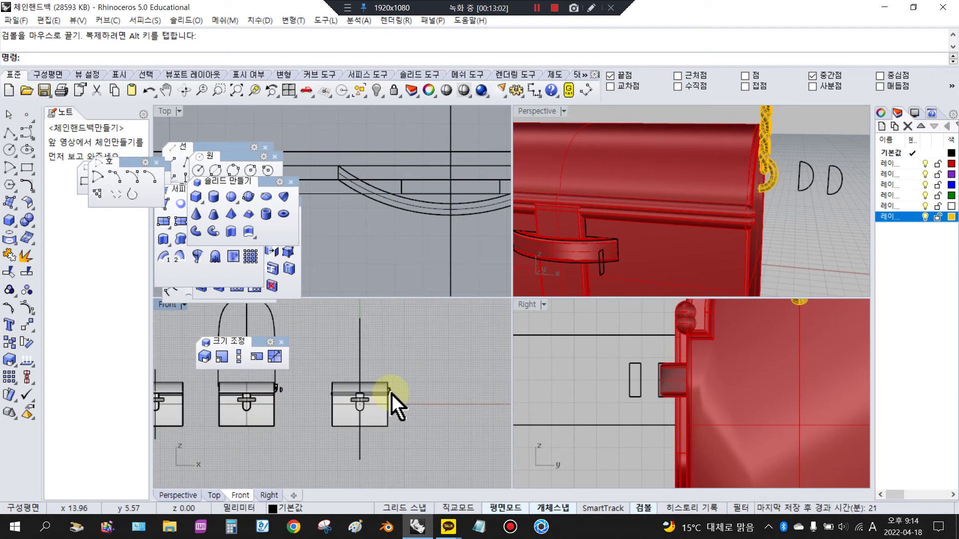
# Mirror the D-ring pipe across the new bag's vertical centre line to the opposite side.
pyautogui.scroll(10, 391, 393)
pyautogui.click(392, 389)
pyautogui.scroll(-7, 419, 385)
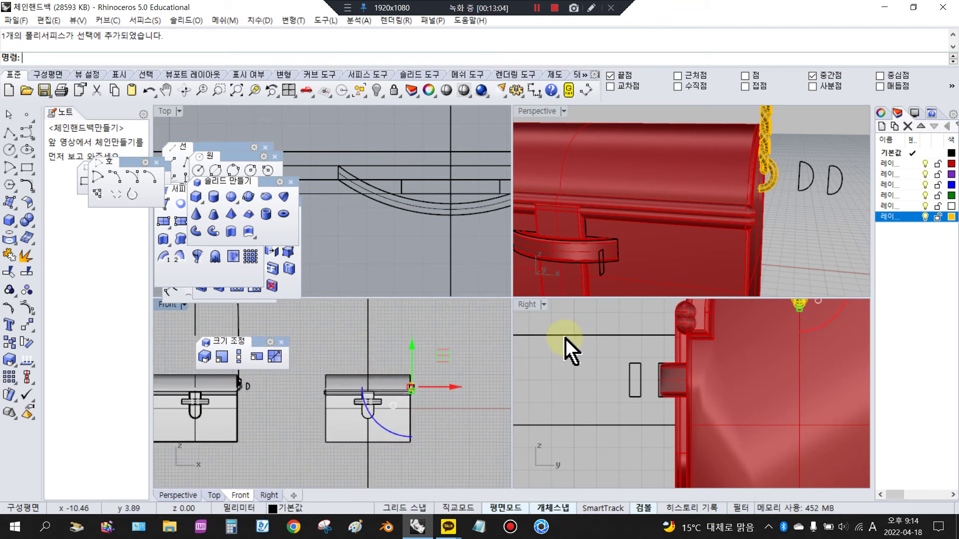
pyautogui.click(28, 327)
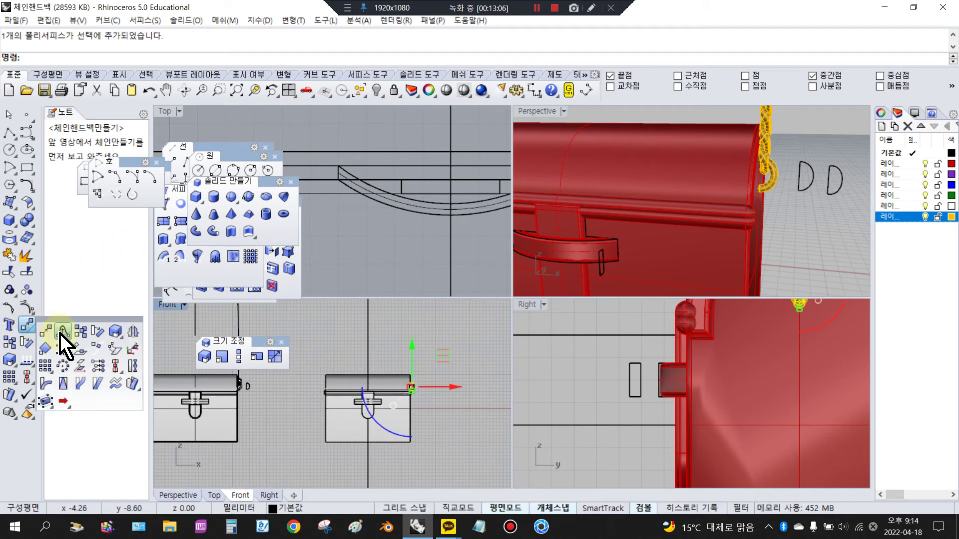
pyautogui.moveTo(75, 319); pyautogui.dragTo(90, 323)
pyautogui.click(149, 339)
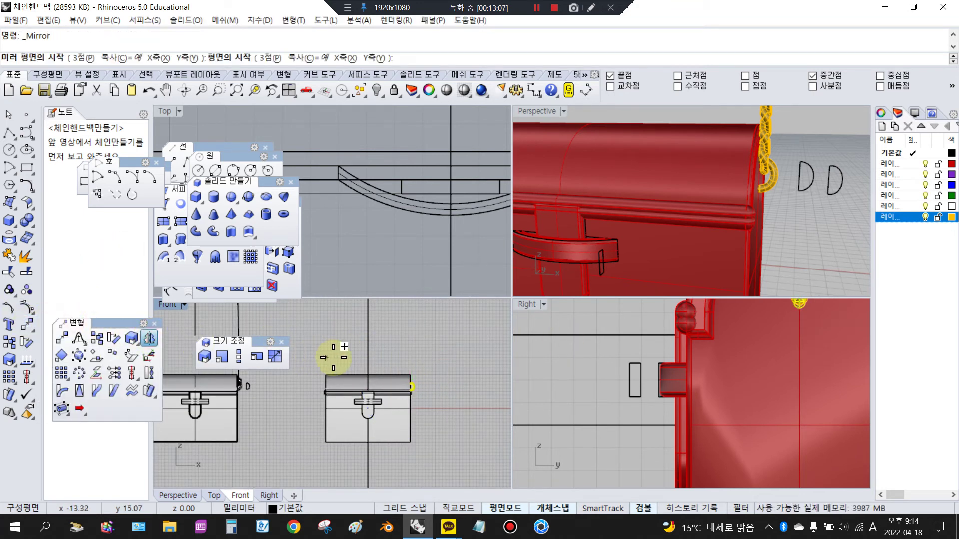
pyautogui.click(368, 364)
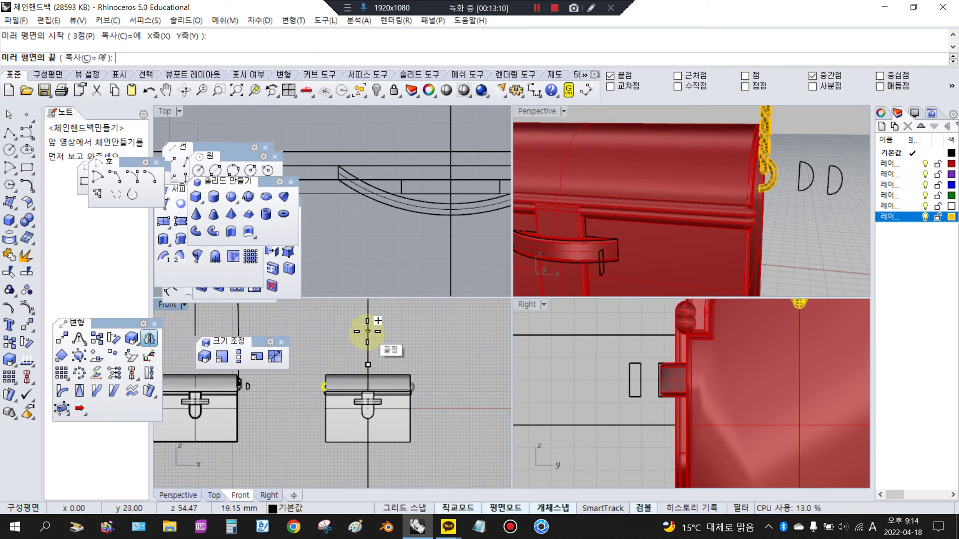
pyautogui.click(368, 331)
pyautogui.scroll(-12, 342, 402)
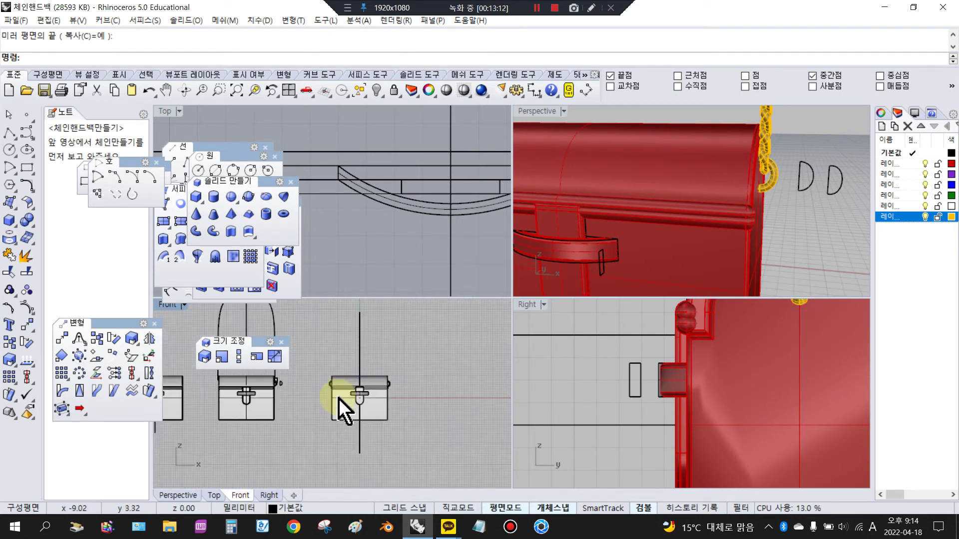
# Examine how the chain link hangs on the neighbouring bag's side ring, comparing the front, perspective and right views.
pyautogui.scroll(20, 300, 399)
pyautogui.click(290, 401)
pyautogui.scroll(4, 290, 401)
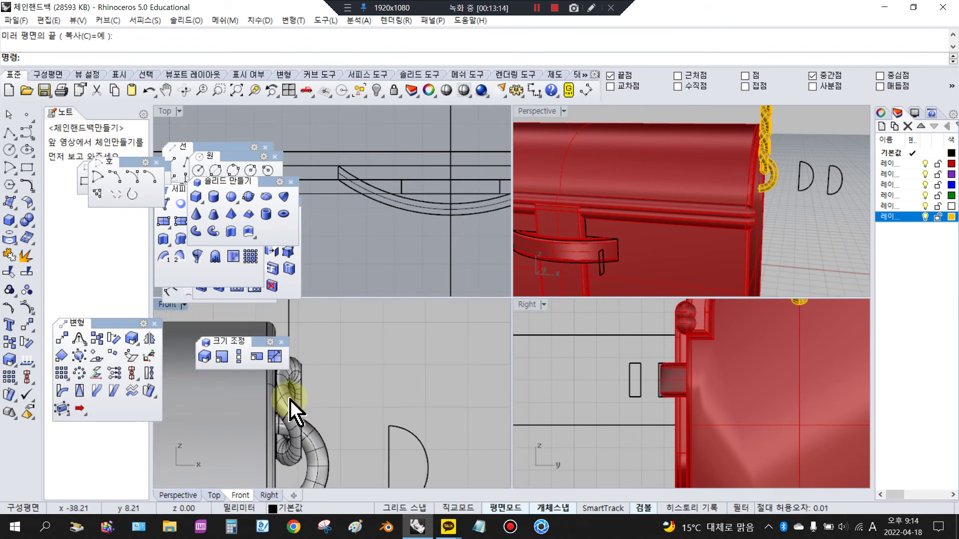
pyautogui.scroll(-5, 374, 221)
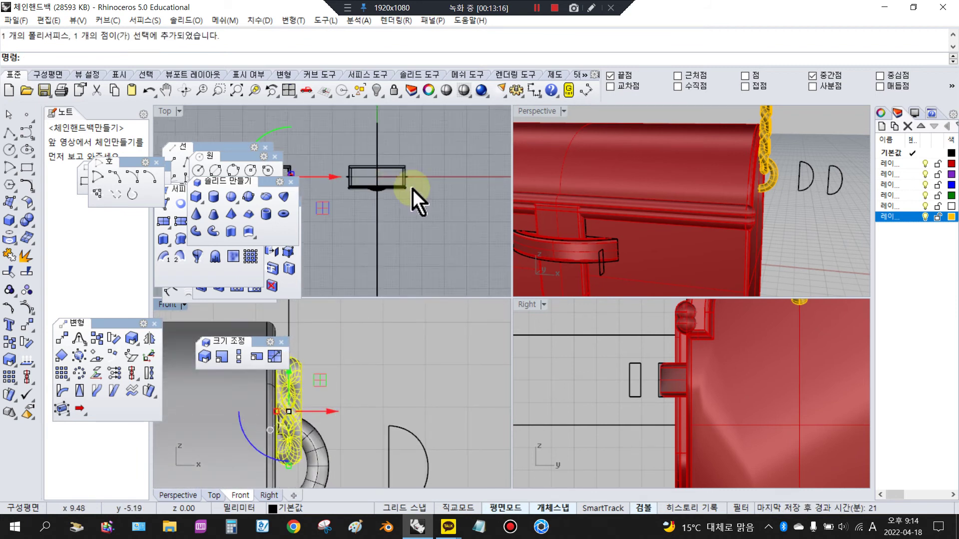
pyautogui.scroll(-3, 732, 212)
pyautogui.scroll(-4, 719, 208)
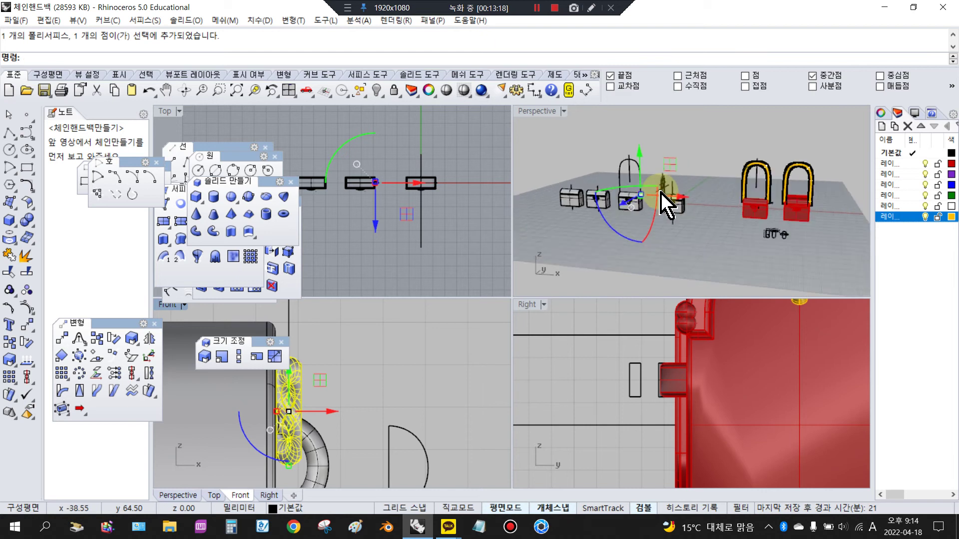
pyautogui.scroll(8, 631, 210)
pyautogui.click(687, 173)
pyautogui.scroll(3, 619, 205)
pyautogui.moveTo(704, 193); pyautogui.dragTo(648, 195, button='right')
pyautogui.moveTo(780, 195); pyautogui.dragTo(791, 190, button='right')
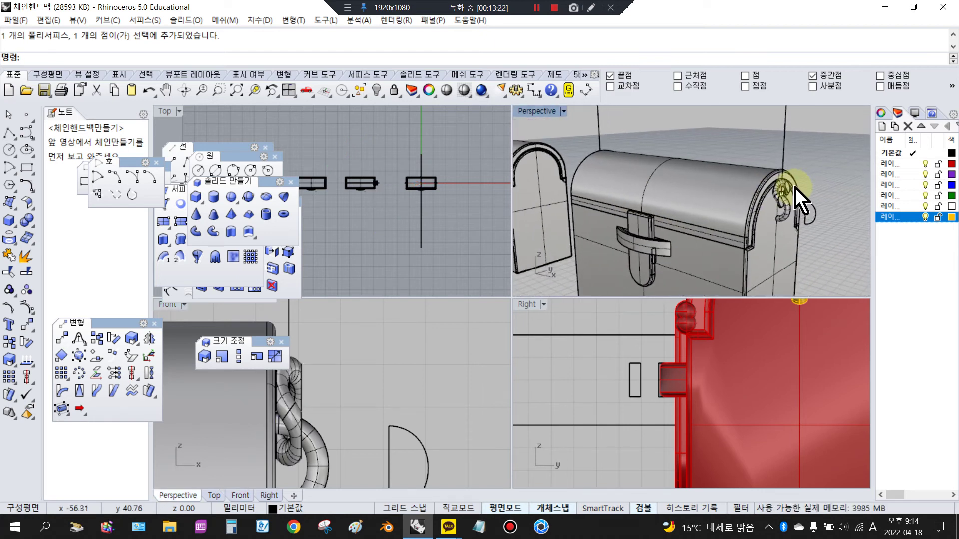
pyautogui.click(791, 190)
pyautogui.scroll(-4, 676, 381)
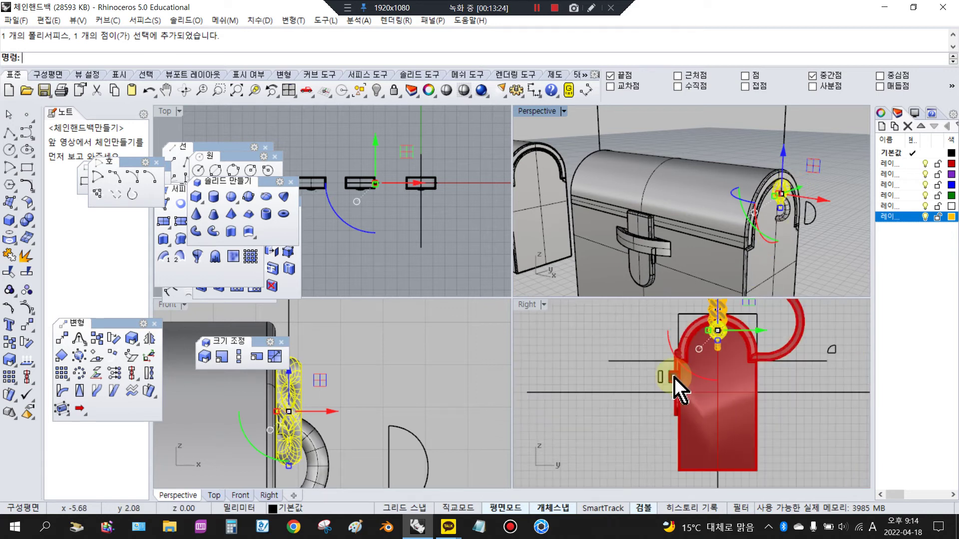
pyautogui.scroll(5, 702, 364)
pyautogui.scroll(-4, 744, 344)
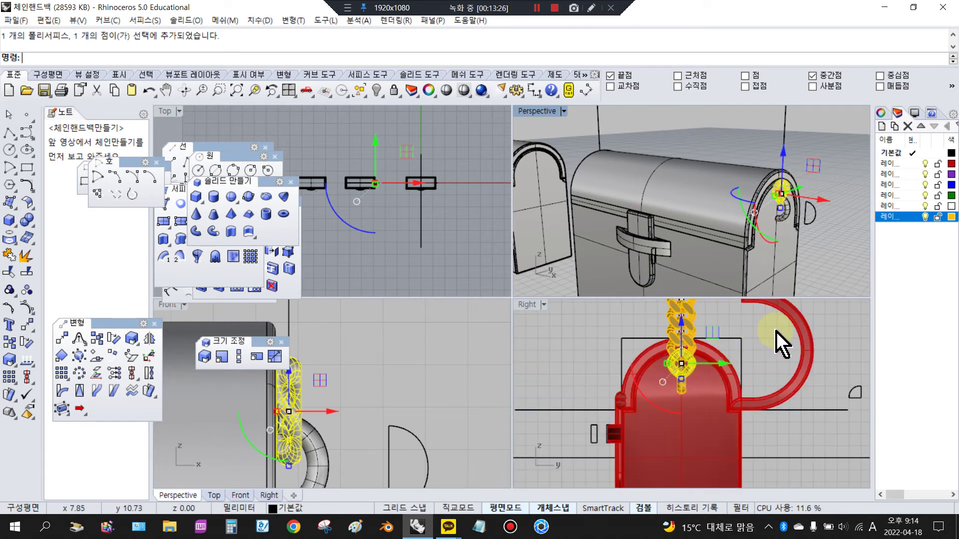
pyautogui.click(774, 343)
pyautogui.moveTo(775, 200); pyautogui.dragTo(787, 187, button='right')
pyautogui.click(788, 198)
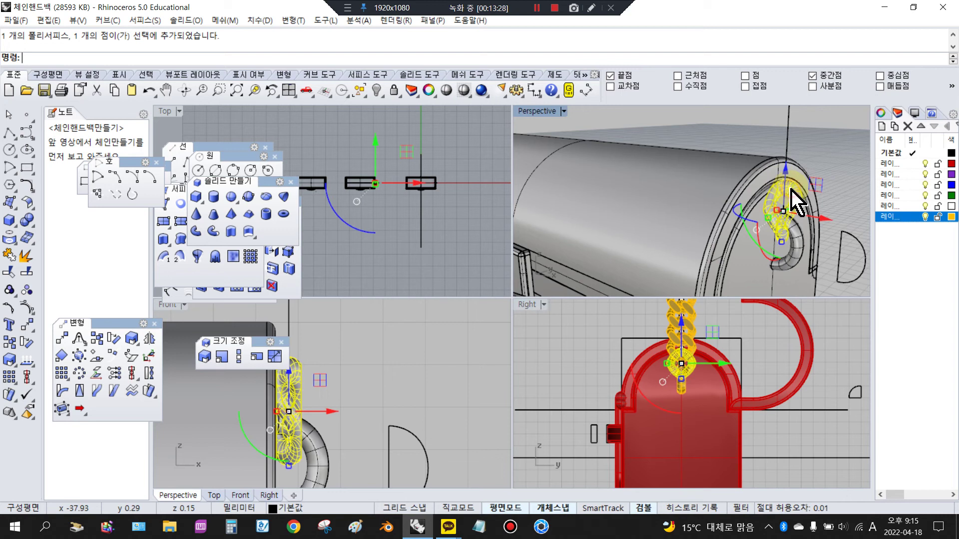
pyautogui.click(360, 372)
# Move the grouped chain link out of the neighbouring bag's side ring, clear of the bag in both the front and right views.
pyautogui.scroll(-5, 350, 385)
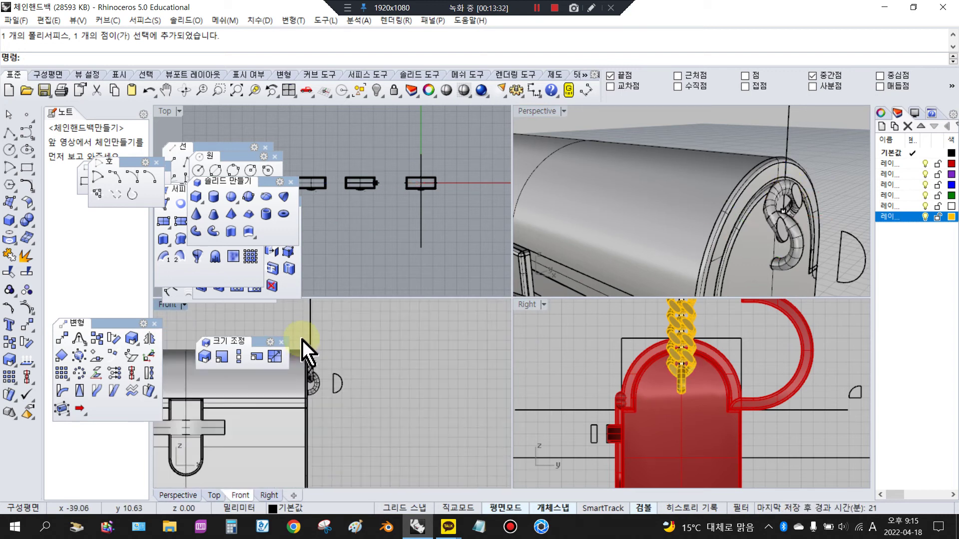
pyautogui.moveTo(305, 345); pyautogui.dragTo(358, 364, button='right')
pyautogui.click(371, 400)
pyautogui.moveTo(387, 390); pyautogui.dragTo(457, 390)
pyautogui.click(453, 413)
pyautogui.moveTo(452, 424); pyautogui.dragTo(443, 422)
pyautogui.scroll(-5, 649, 392)
pyautogui.scroll(-8, 787, 391)
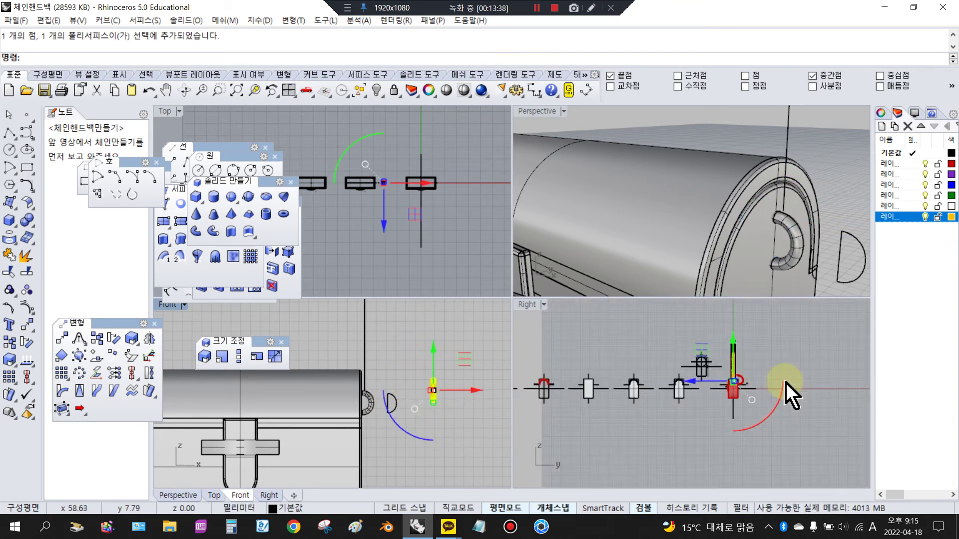
pyautogui.scroll(6, 699, 387)
pyautogui.moveTo(740, 386); pyautogui.dragTo(706, 387)
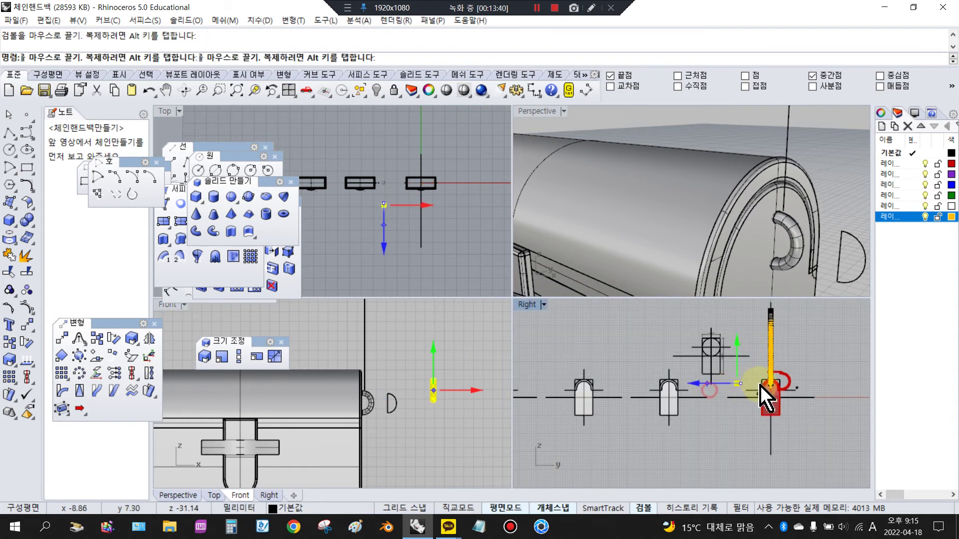
pyautogui.click(753, 387)
# Ungroup the moved chain link and delete the point at its centre.
pyautogui.scroll(20, 751, 385)
pyautogui.click(622, 381)
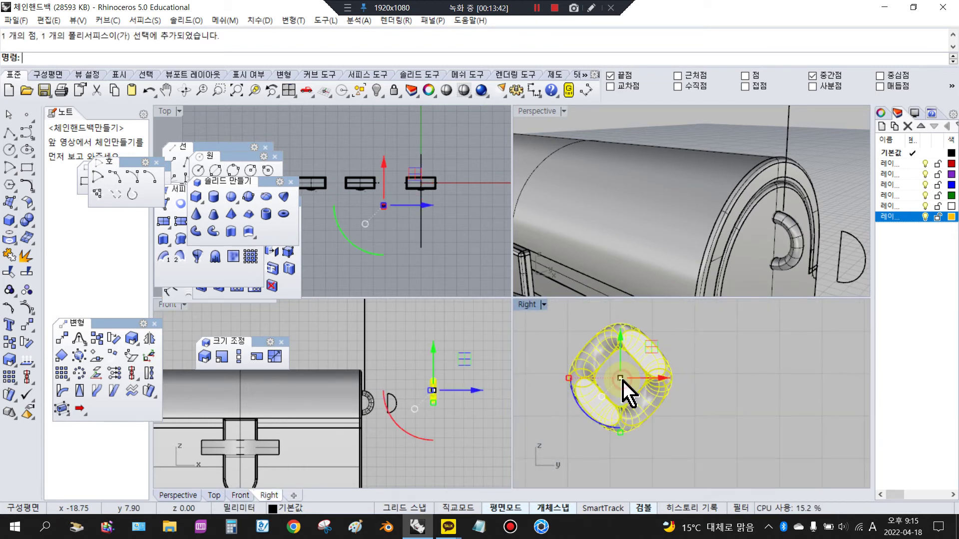
pyautogui.click(706, 399)
pyautogui.click(670, 375)
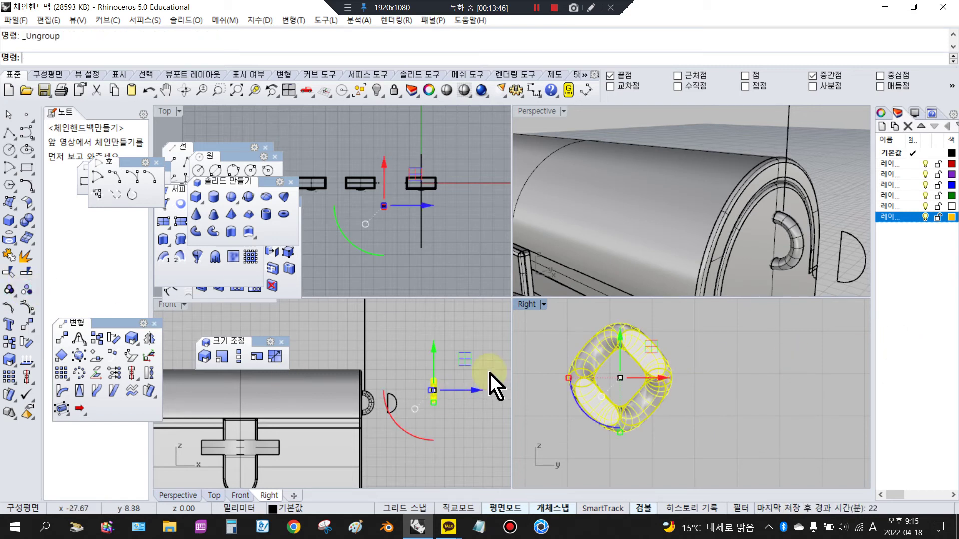
pyautogui.click(619, 378)
pyautogui.press('Delete')
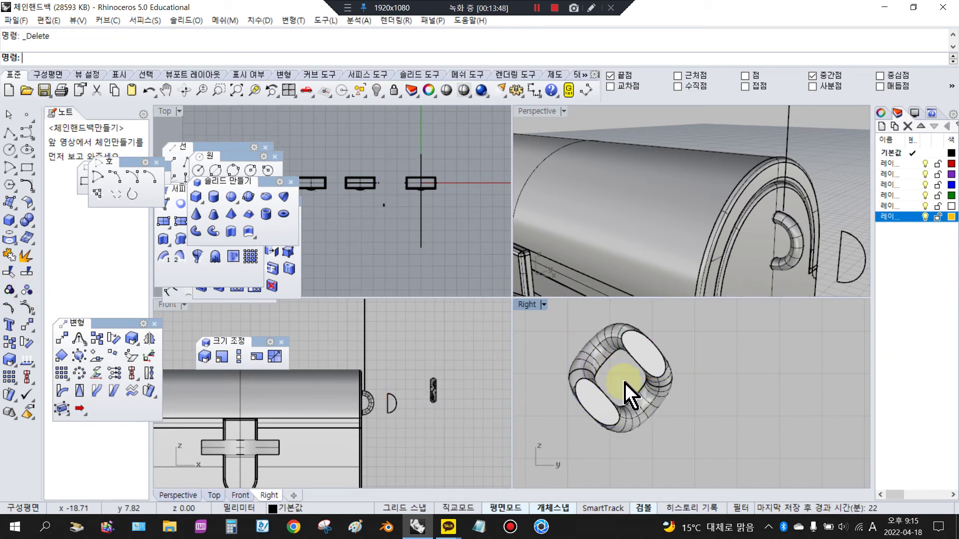
# Shift the ungrouped chain link a short distance along the Y axis in the right view.
pyautogui.click(663, 369)
pyautogui.moveTo(651, 378); pyautogui.dragTo(696, 379)
pyautogui.click(576, 368)
pyautogui.scroll(8, 382, 181)
pyautogui.scroll(1, 388, 192)
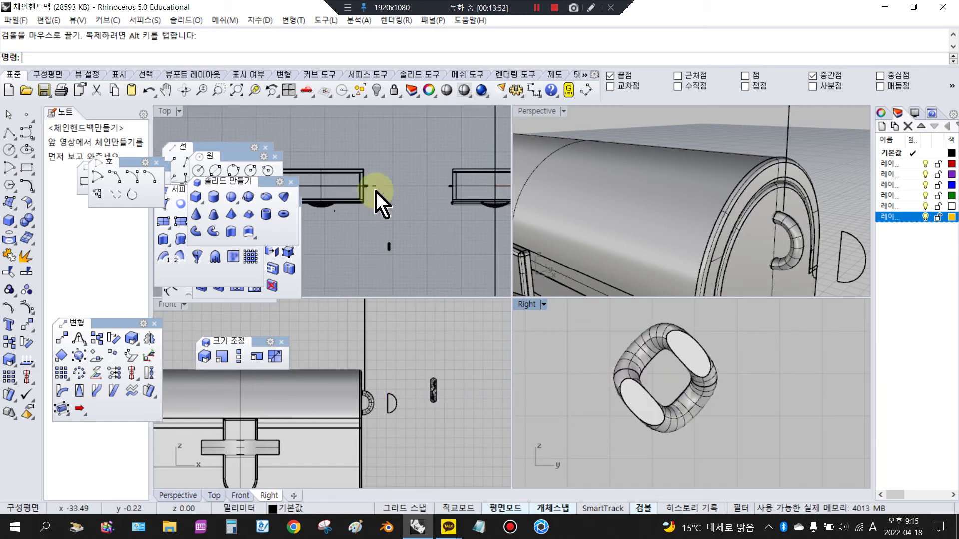
# Place a centre point in the chain link with the VolumeCentroid command.
pyautogui.click(671, 356)
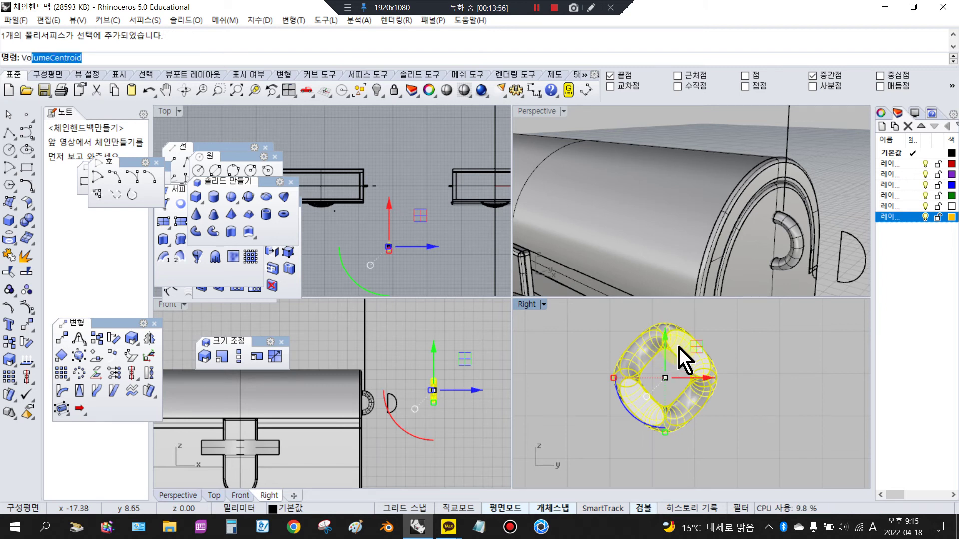
pyautogui.press('Return')
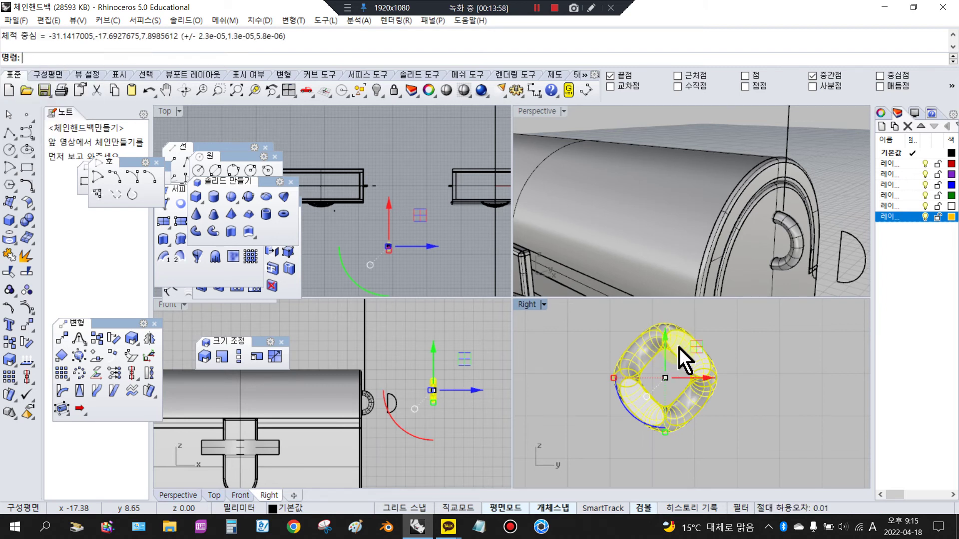
pyautogui.click(678, 384)
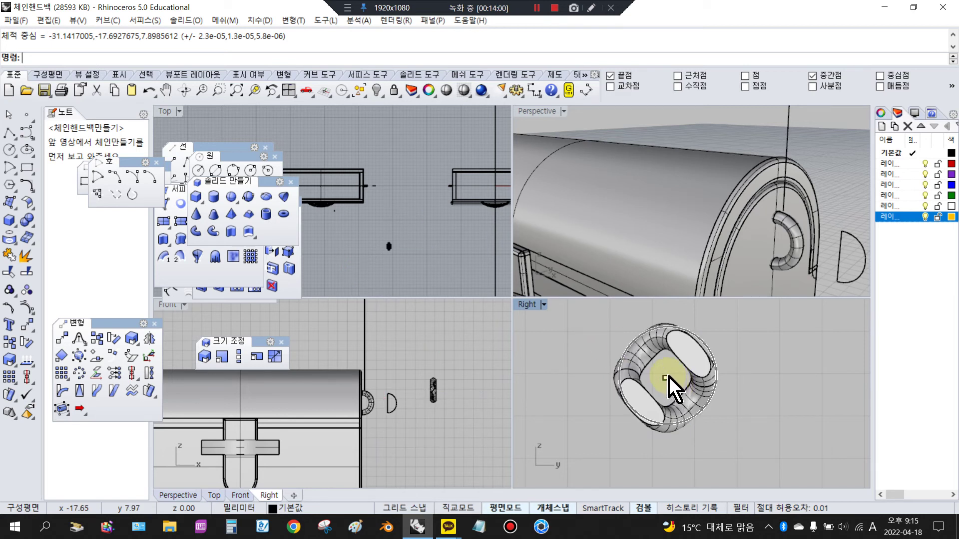
# Group the chain link together with its centre point.
pyautogui.scroll(-2, 645, 385)
pyautogui.moveTo(629, 340); pyautogui.dragTo(719, 445)
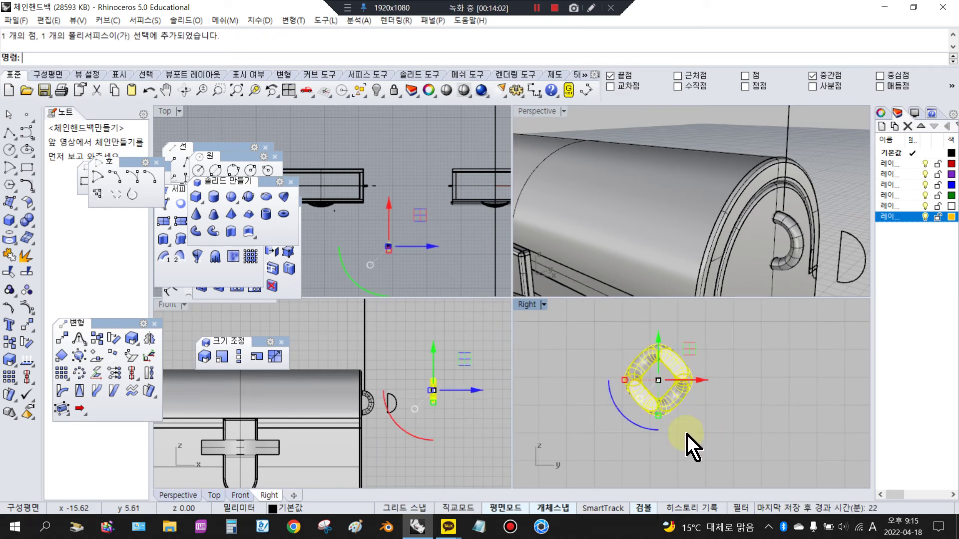
pyautogui.click(9, 291)
pyautogui.click(740, 356)
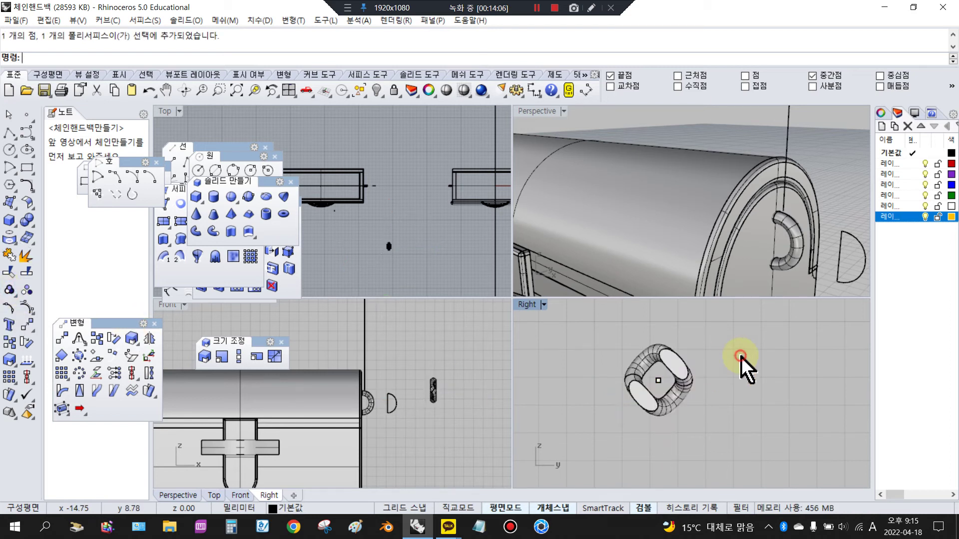
# Move the grouped chain link by its centre point onto the finished bag's vertical centre line in the front view, using the Near snap.
pyautogui.click(676, 383)
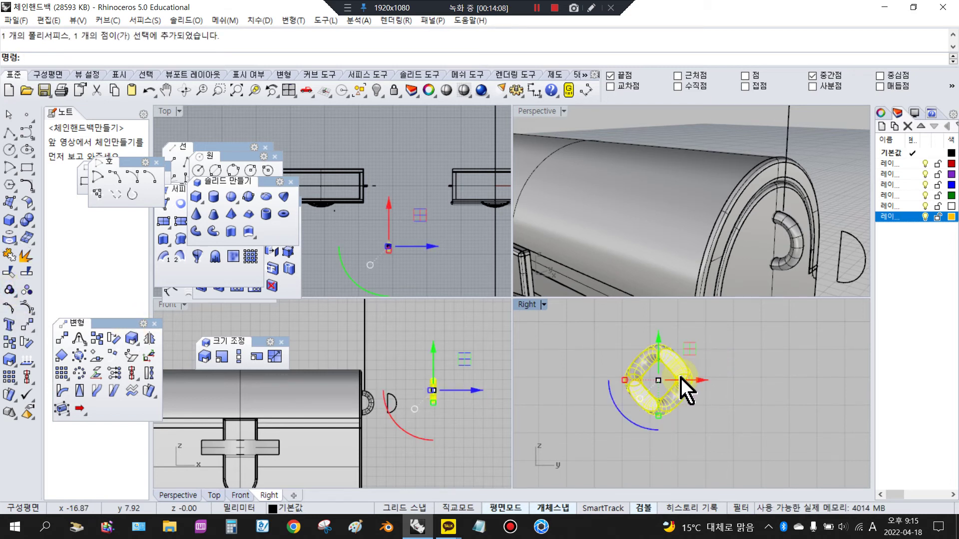
pyautogui.scroll(-5, 375, 349)
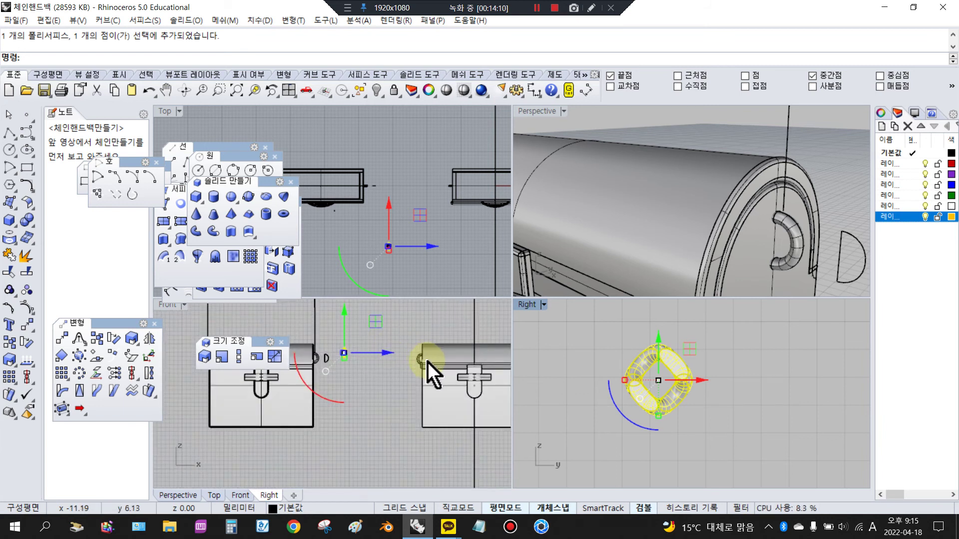
pyautogui.scroll(-1, 355, 360)
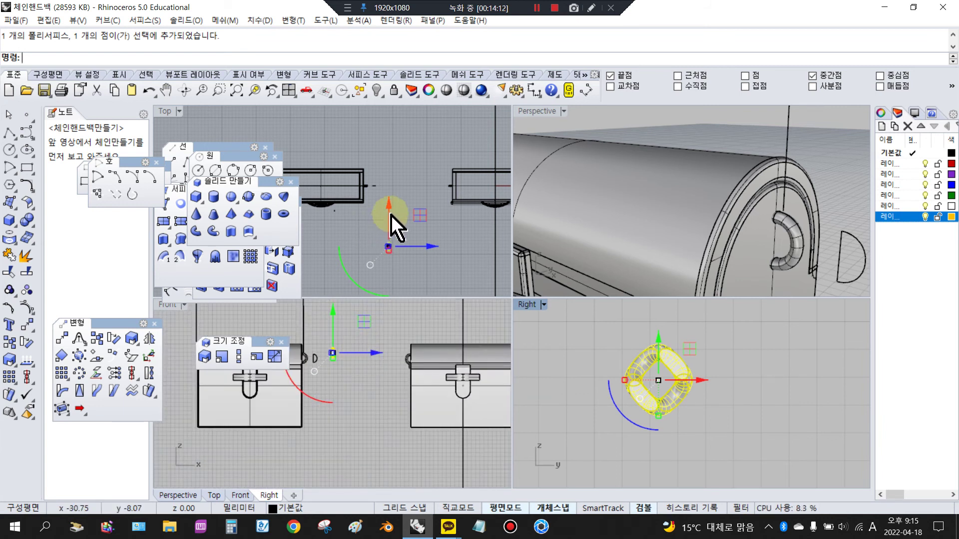
pyautogui.click(27, 325)
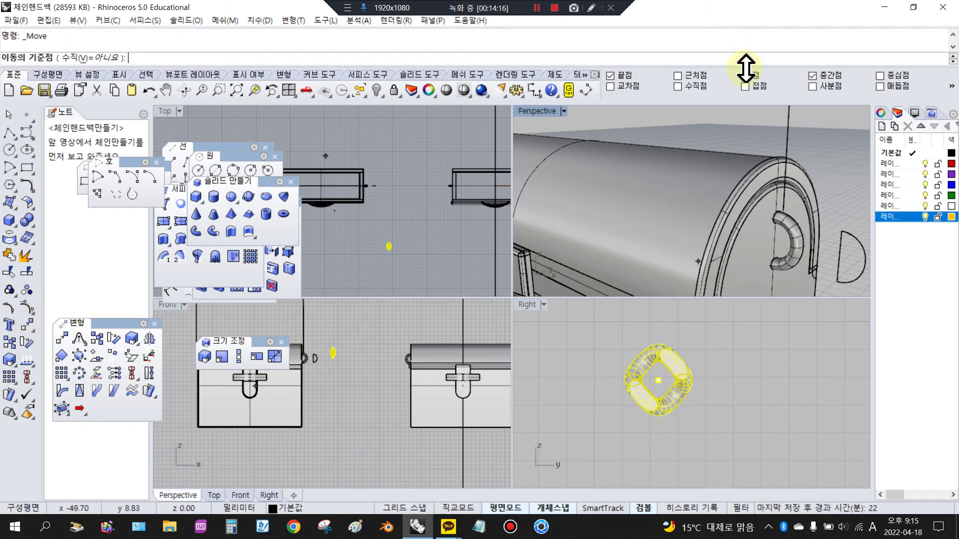
pyautogui.click(658, 380)
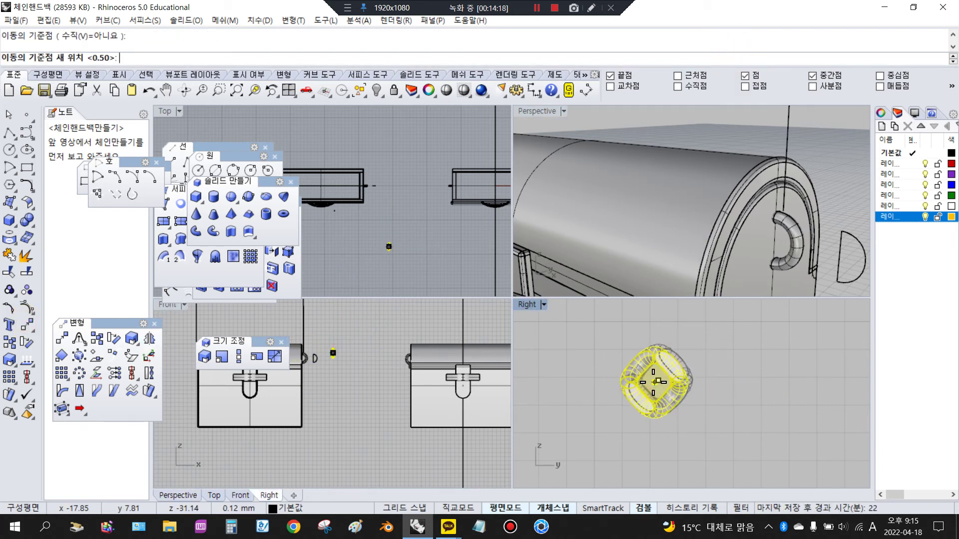
pyautogui.scroll(5, 460, 337)
pyautogui.click(678, 76)
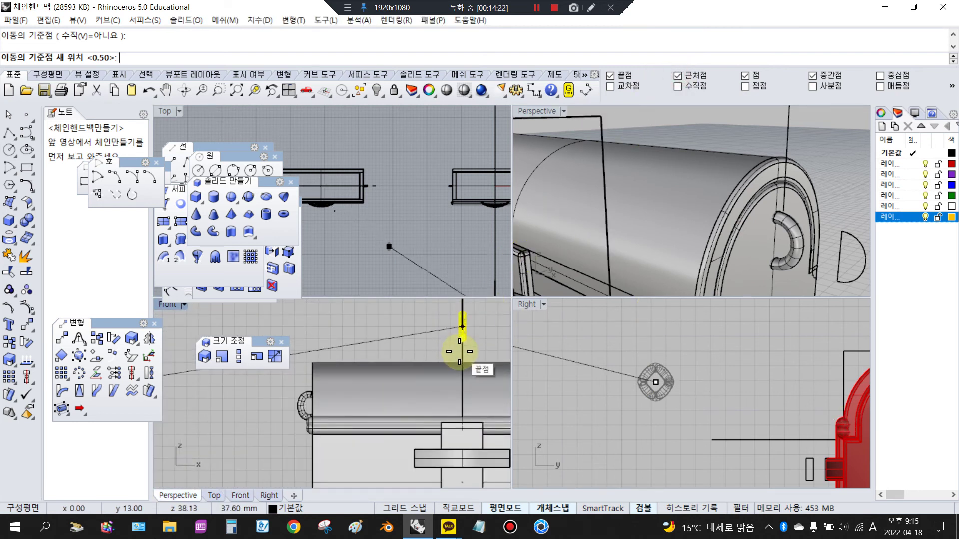
pyautogui.scroll(-4, 456, 330)
pyautogui.scroll(-3, 455, 332)
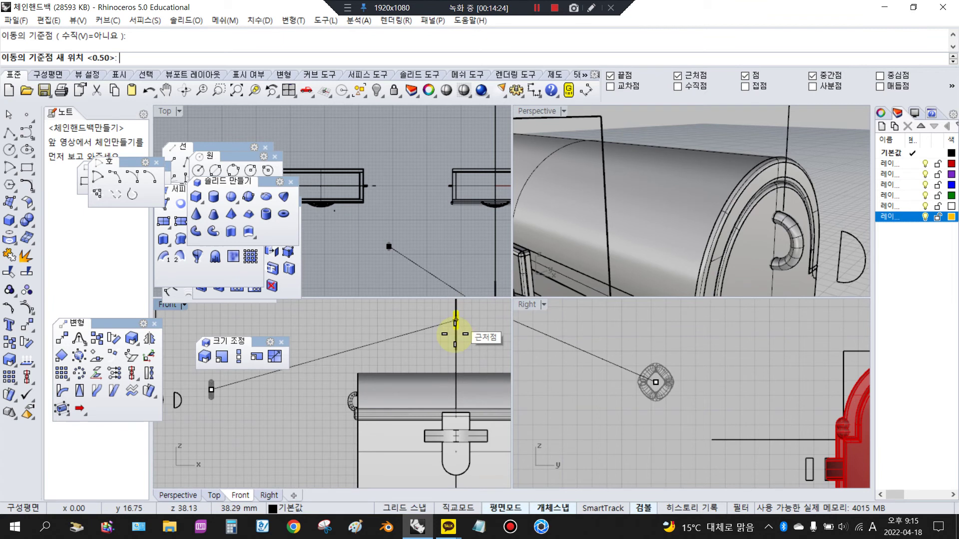
pyautogui.click(451, 364)
pyautogui.scroll(2, 481, 377)
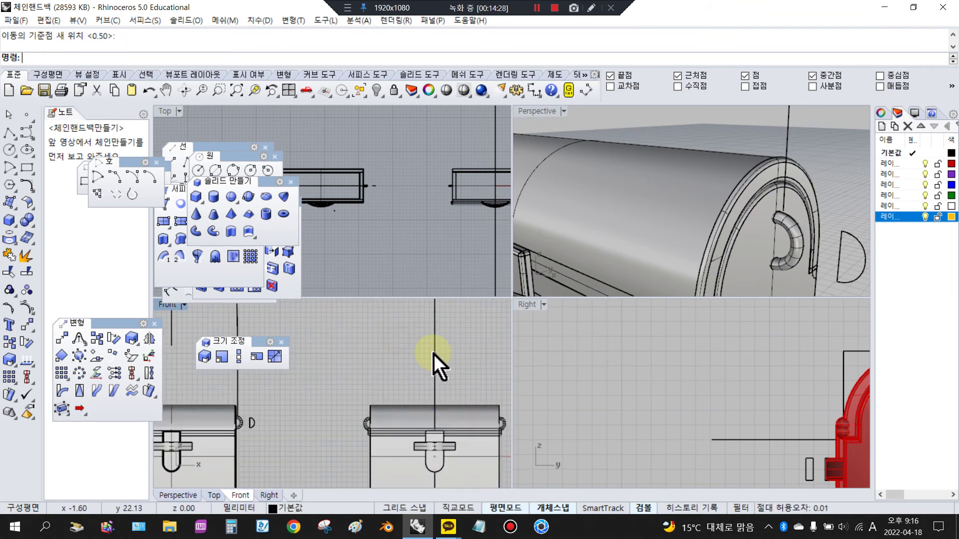
# Move the chain link by its centre point onto the vertical axis line above the finished bag, picking both points in the perspective view.
pyautogui.click(435, 357)
pyautogui.scroll(-10, 729, 231)
pyautogui.scroll(5, 811, 224)
pyautogui.moveTo(676, 226); pyautogui.dragTo(571, 229, button='right')
pyautogui.scroll(2, 566, 216)
pyautogui.rightClick(562, 215)
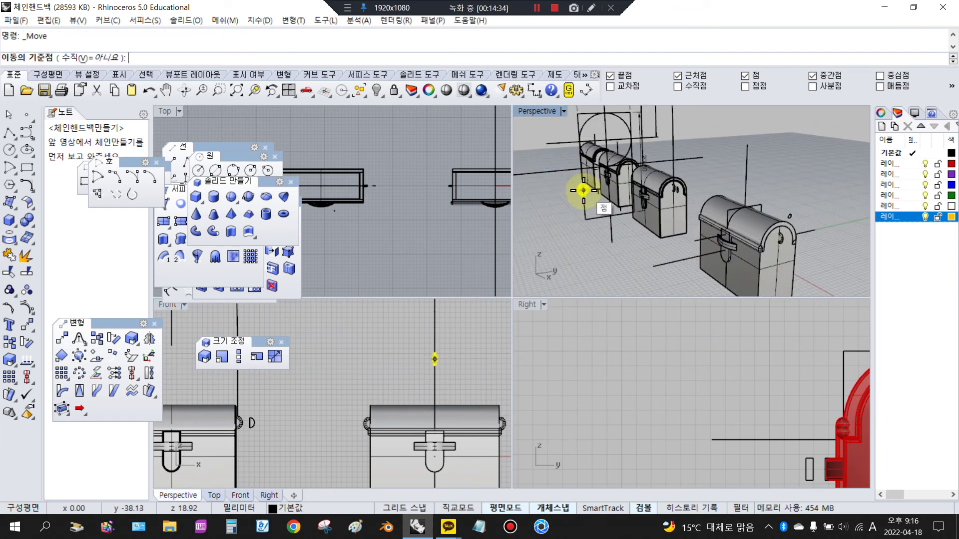
pyautogui.click(583, 190)
pyautogui.click(754, 169)
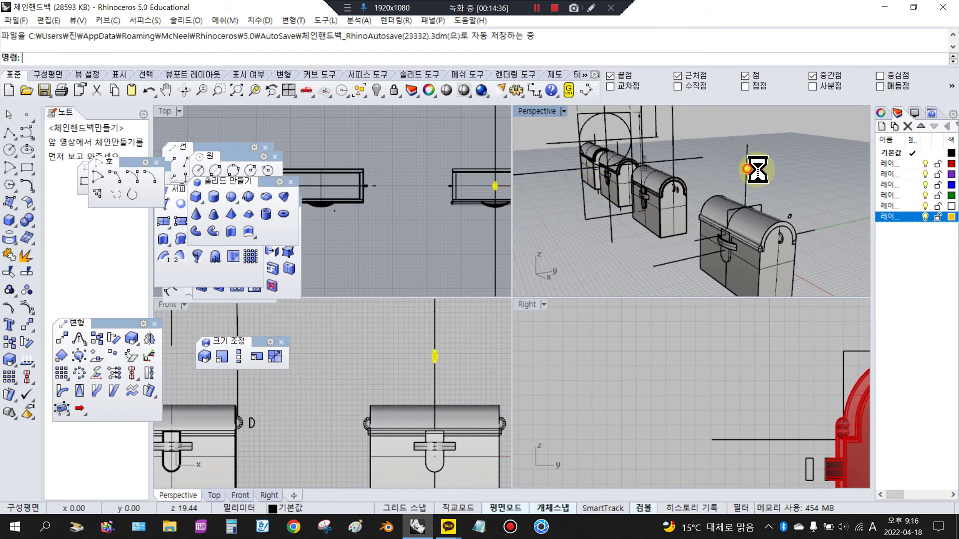
# Shift the chain link along X and down in the front view so it threads through the bag's right-hand side ring.
pyautogui.moveTo(766, 203); pyautogui.dragTo(713, 161, button='right')
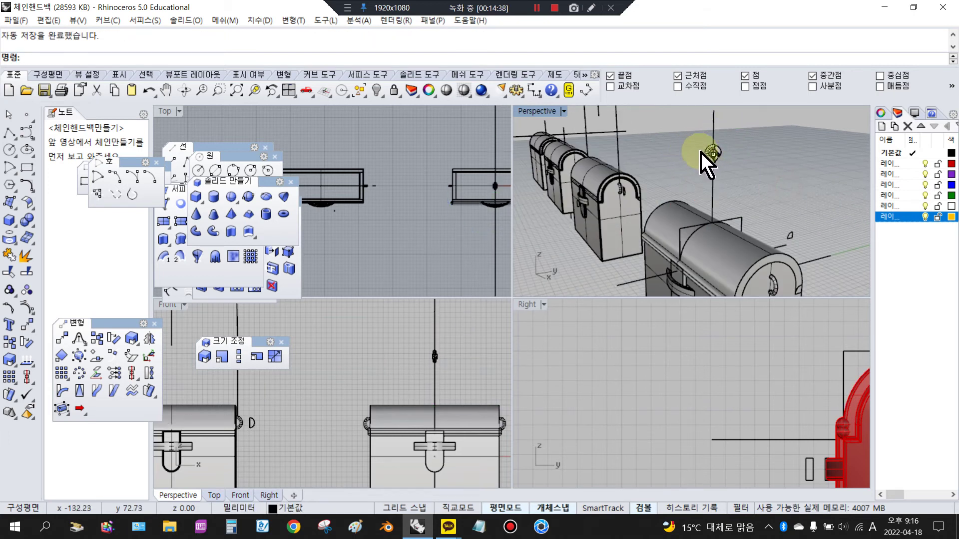
pyautogui.scroll(-6, 413, 197)
pyautogui.moveTo(468, 193); pyautogui.dragTo(434, 237, button='right')
pyautogui.scroll(8, 434, 198)
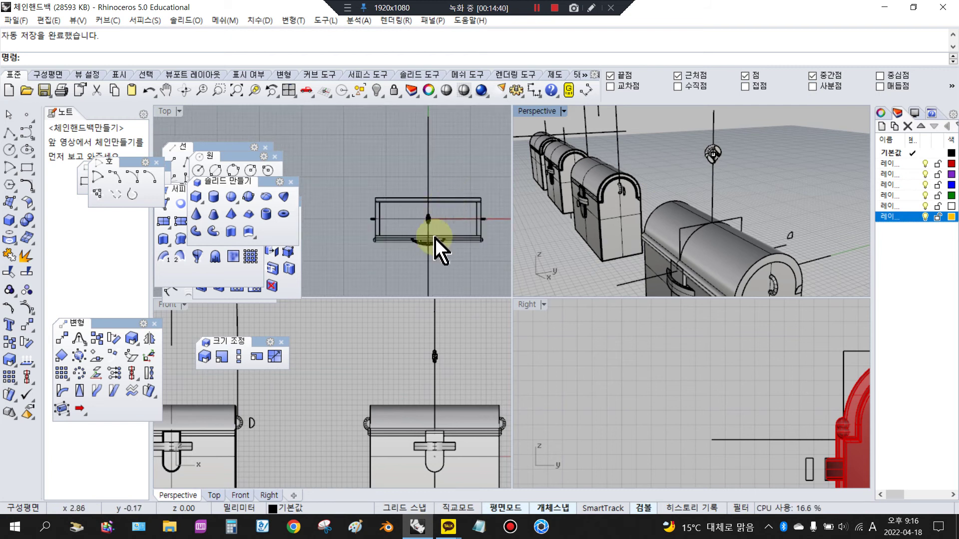
pyautogui.scroll(3, 437, 360)
pyautogui.click(432, 366)
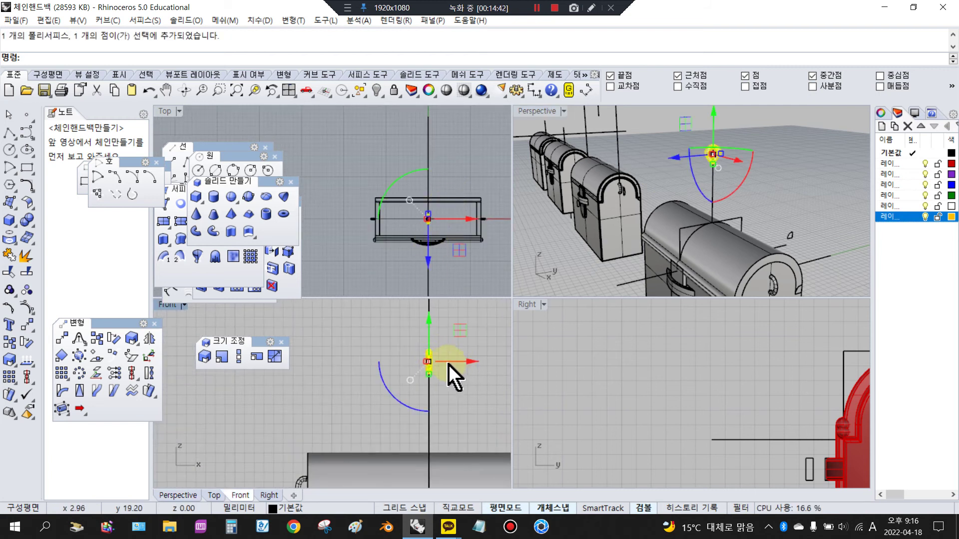
pyautogui.scroll(-3, 452, 378)
pyautogui.moveTo(447, 360); pyautogui.dragTo(490, 368)
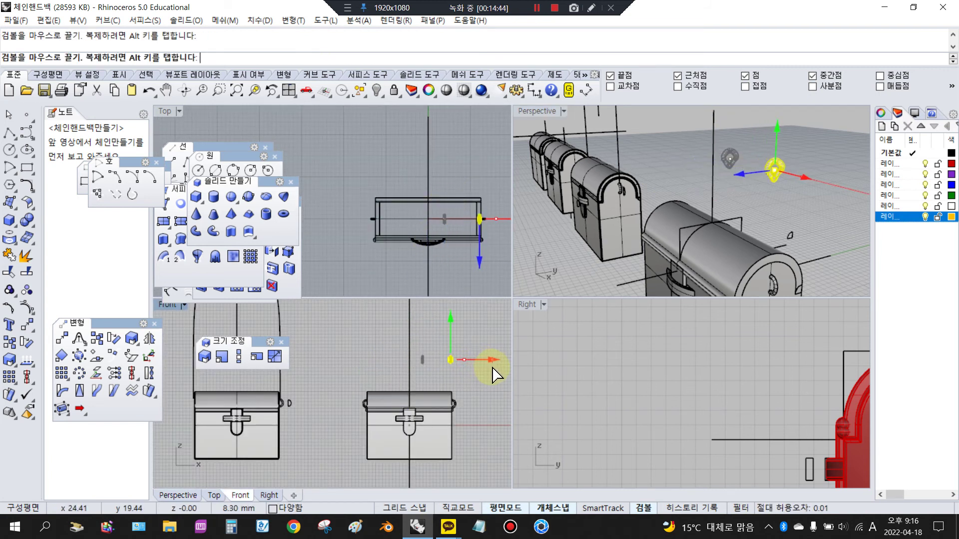
pyautogui.scroll(2, 461, 342)
pyautogui.moveTo(449, 328); pyautogui.dragTo(449, 382)
pyautogui.scroll(3, 469, 425)
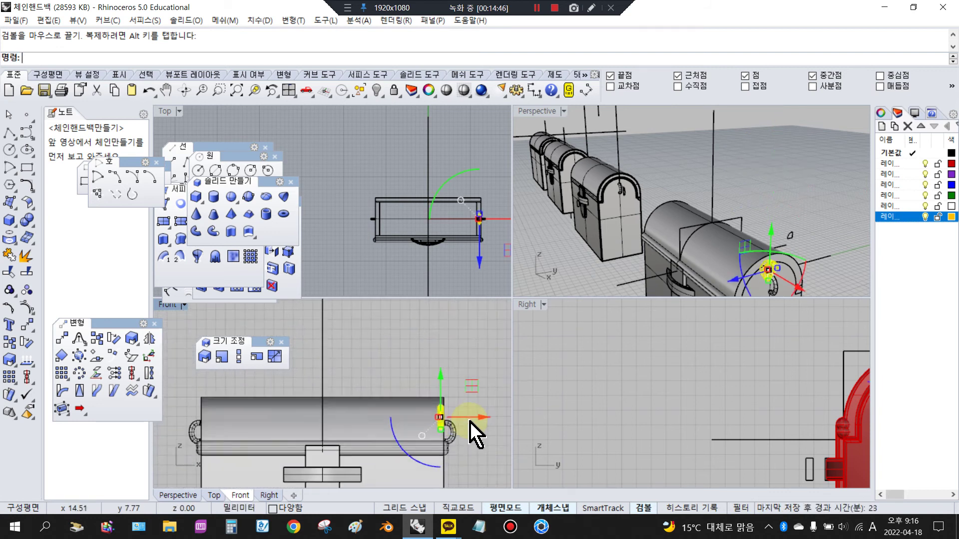
pyautogui.scroll(4, 464, 414)
pyautogui.click(439, 384)
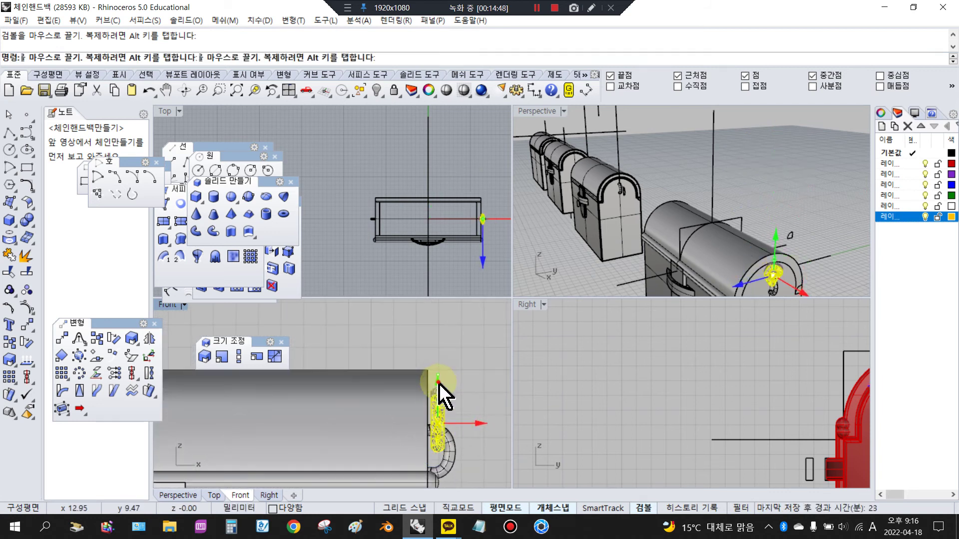
pyautogui.scroll(2, 439, 419)
pyautogui.moveTo(474, 433); pyautogui.dragTo(470, 433)
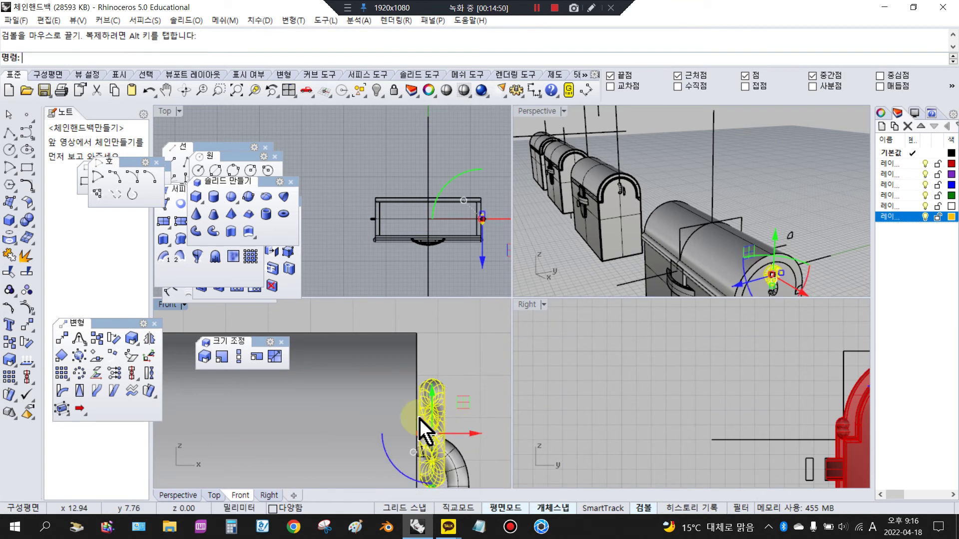
# Raise the chain link slightly in the side ring and inspect how the two interlock in the perspective view.
pyautogui.click(483, 392)
pyautogui.click(438, 403)
pyautogui.scroll(-10, 666, 398)
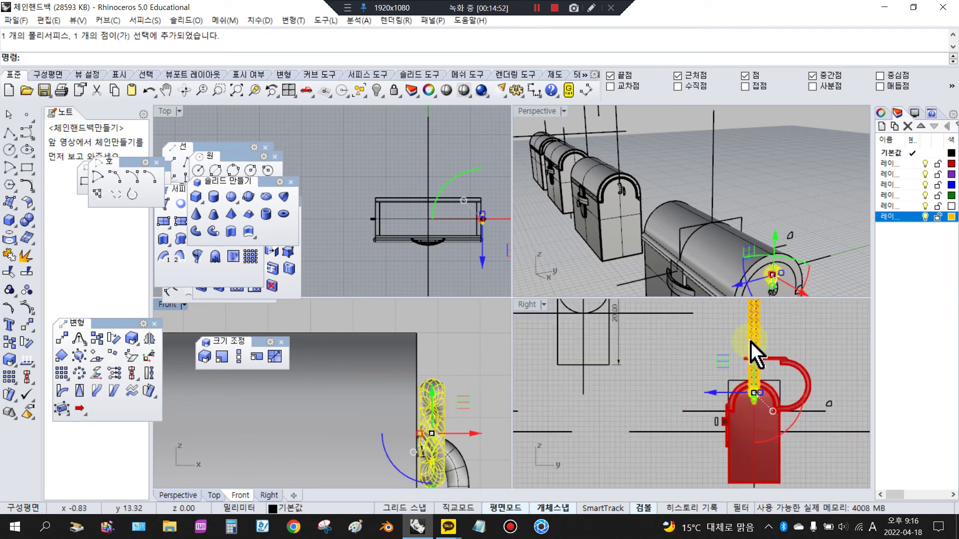
pyautogui.scroll(-6, 751, 188)
pyautogui.scroll(3, 756, 200)
pyautogui.press('Escape')
pyautogui.scroll(3, 804, 204)
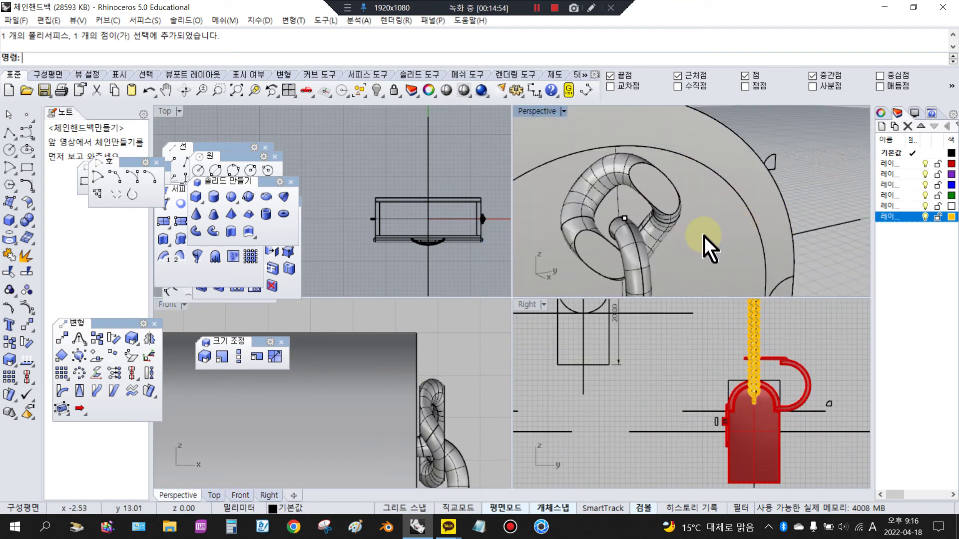
pyautogui.scroll(-2, 621, 257)
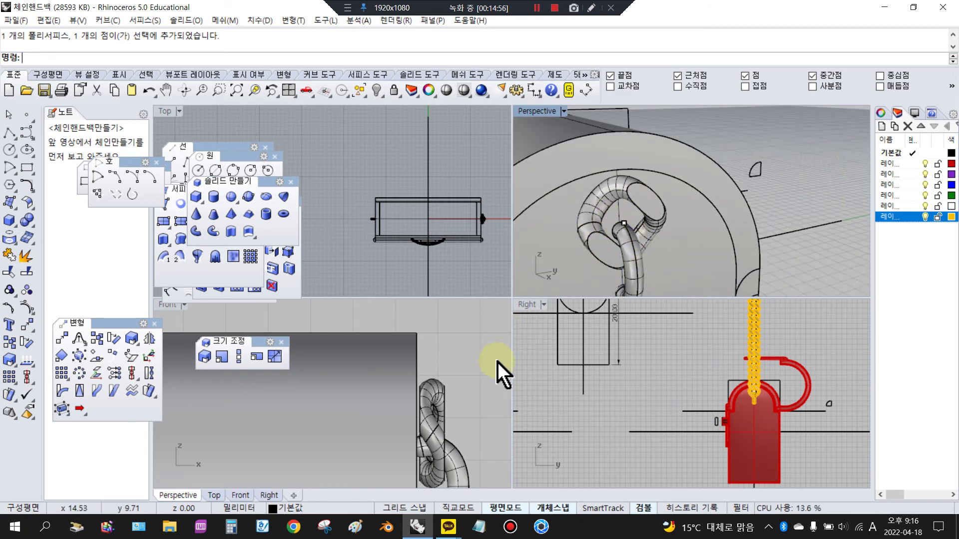
pyautogui.click(437, 399)
pyautogui.moveTo(430, 400); pyautogui.dragTo(429, 395)
pyautogui.click(467, 373)
pyautogui.moveTo(663, 253); pyautogui.dragTo(606, 201, button='right')
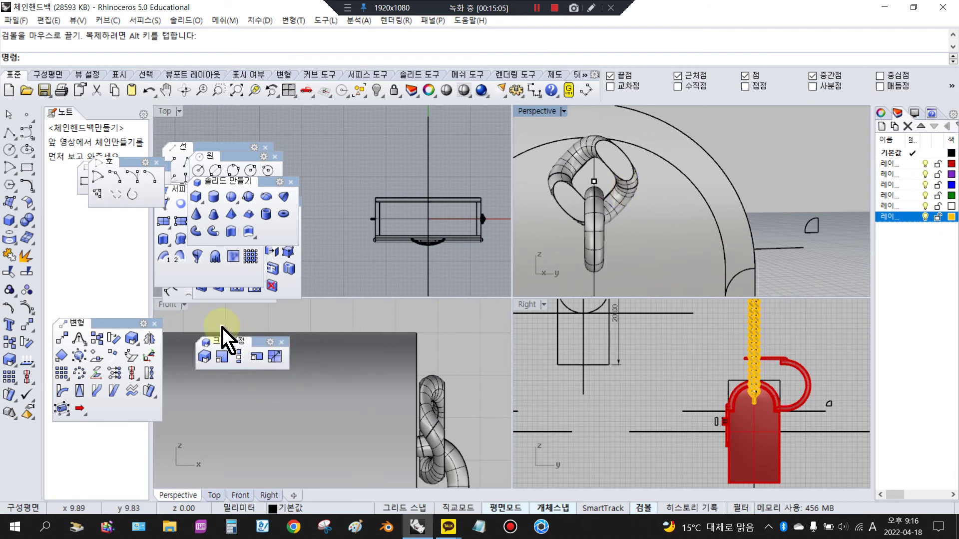
# Maximize the front view in wireframe display and restrict object snapping to Point only.
pyautogui.doubleClick(167, 306)
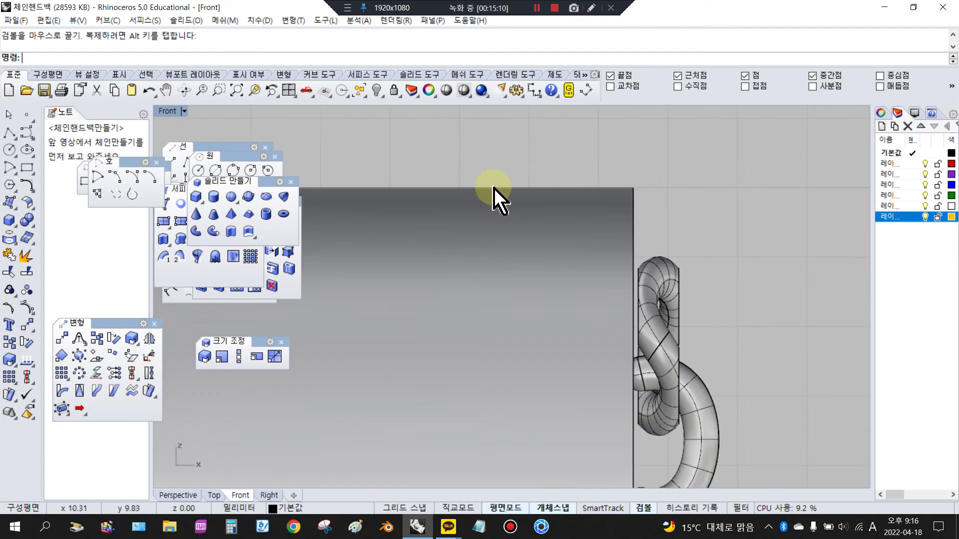
pyautogui.scroll(-5, 500, 190)
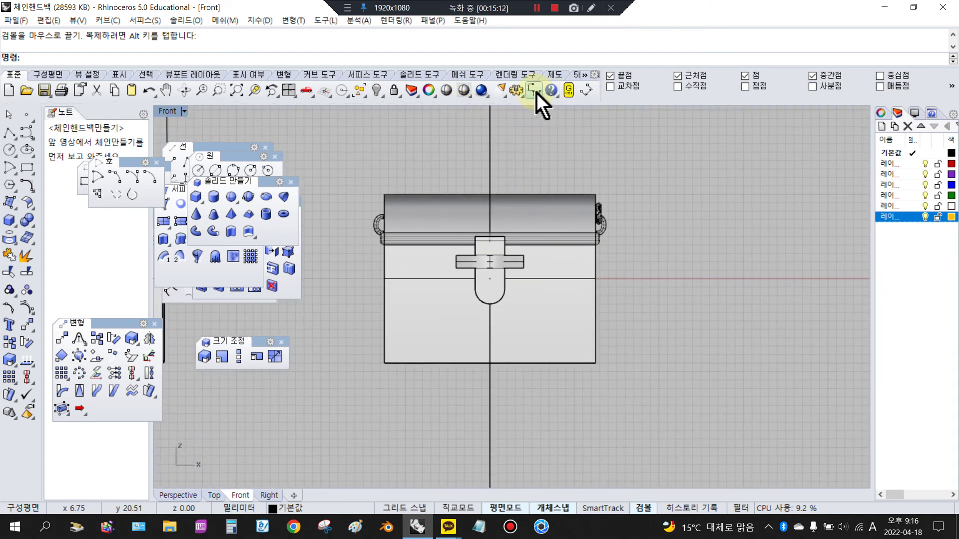
pyautogui.rightClick(462, 91)
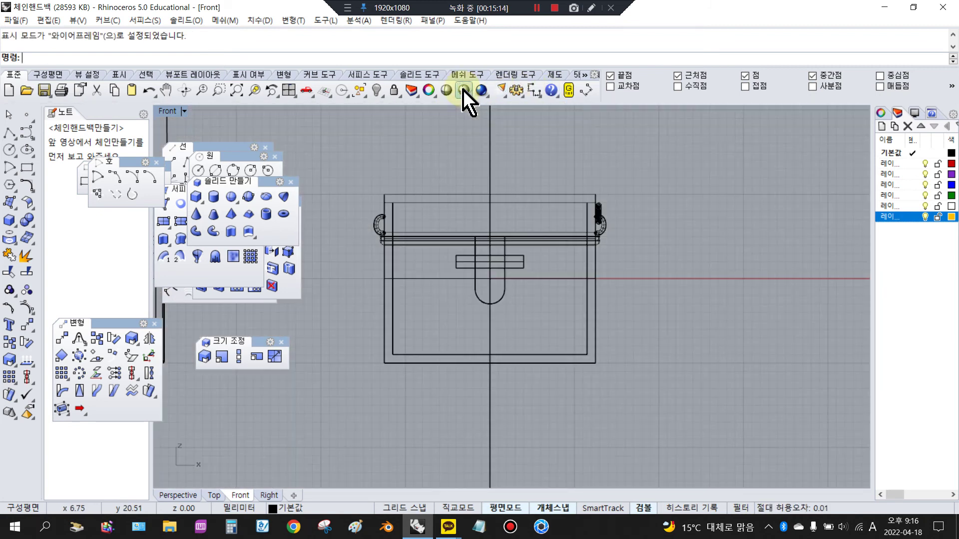
pyautogui.click(748, 76)
pyautogui.scroll(-4, 608, 156)
pyautogui.moveTo(609, 156); pyautogui.dragTo(621, 231, button='right')
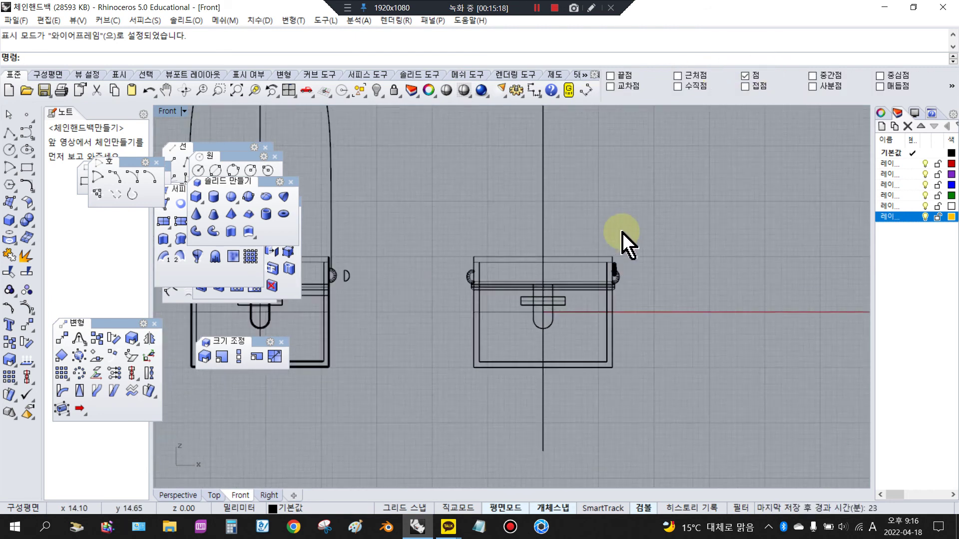
pyautogui.scroll(2, 620, 231)
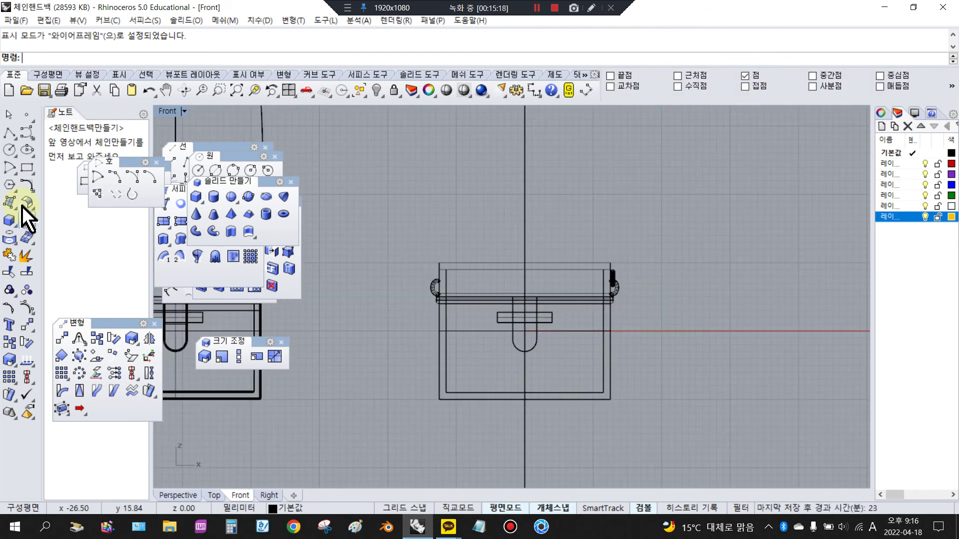
pyautogui.click(27, 134)
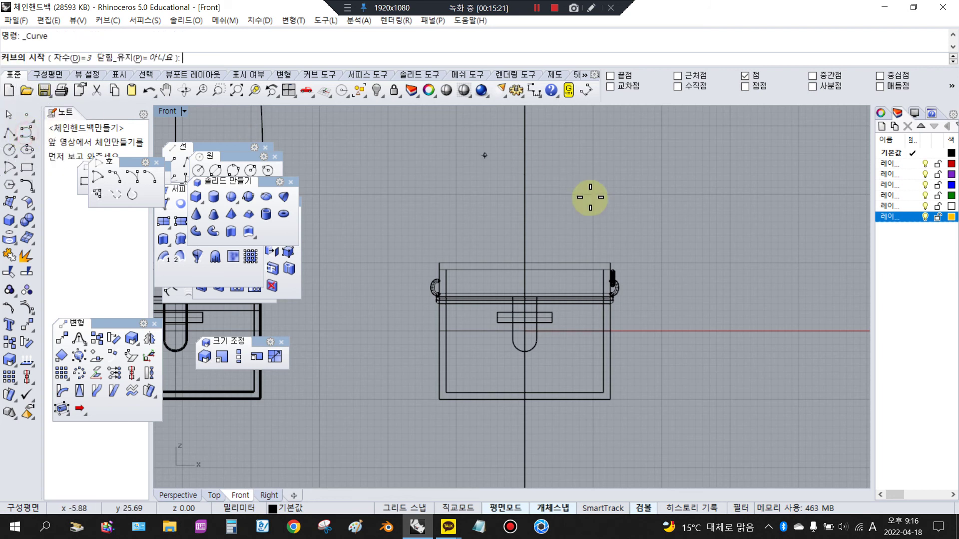
pyautogui.click(614, 280)
pyautogui.click(613, 230)
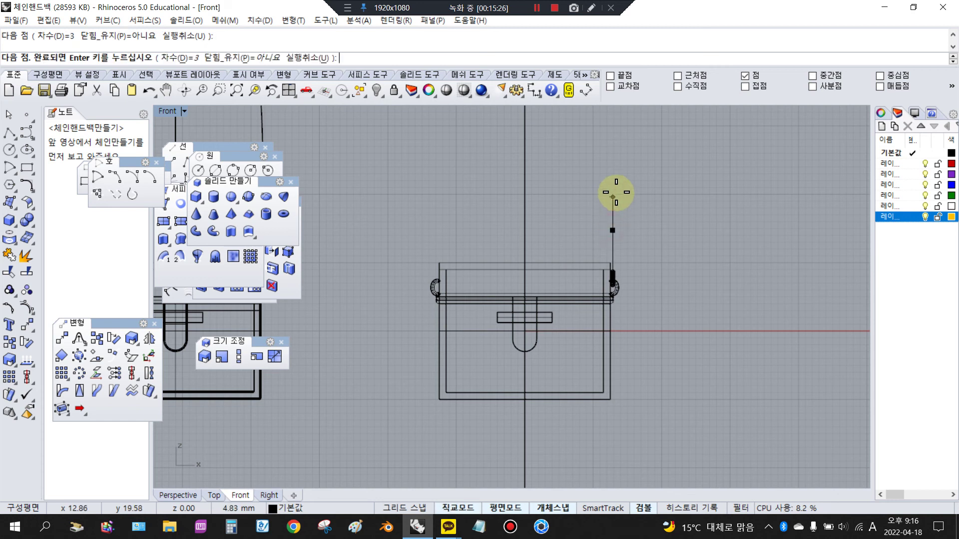
pyautogui.click(612, 178)
pyautogui.click(614, 128)
pyautogui.rightClick(604, 121)
pyautogui.moveTo(604, 120); pyautogui.dragTo(602, 216, button='right')
# Draw a degree-3 control-point curve from the chain link's centre point straight up and over to the vertical axis, ending with Near snap.
pyautogui.rightClick(602, 214)
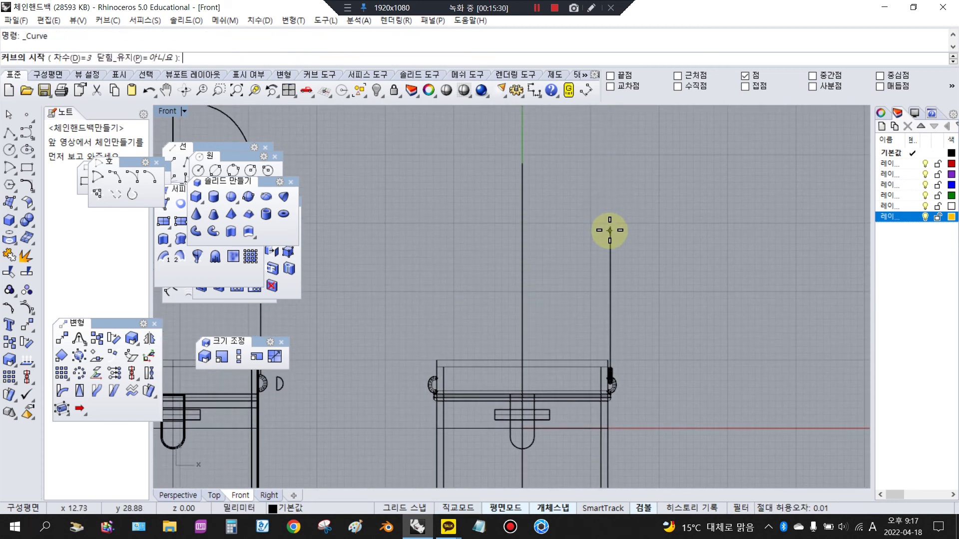
pyautogui.click(613, 380)
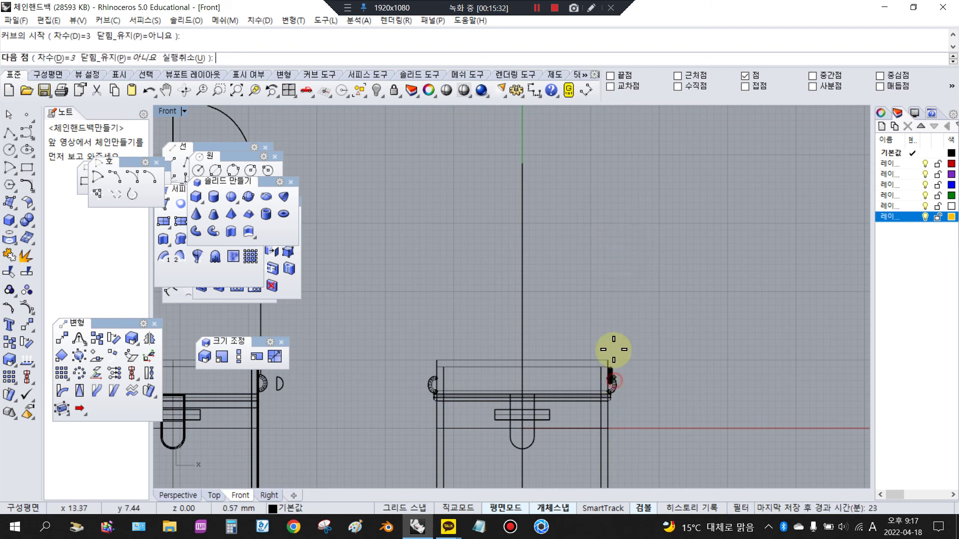
pyautogui.click(609, 320)
pyautogui.click(610, 270)
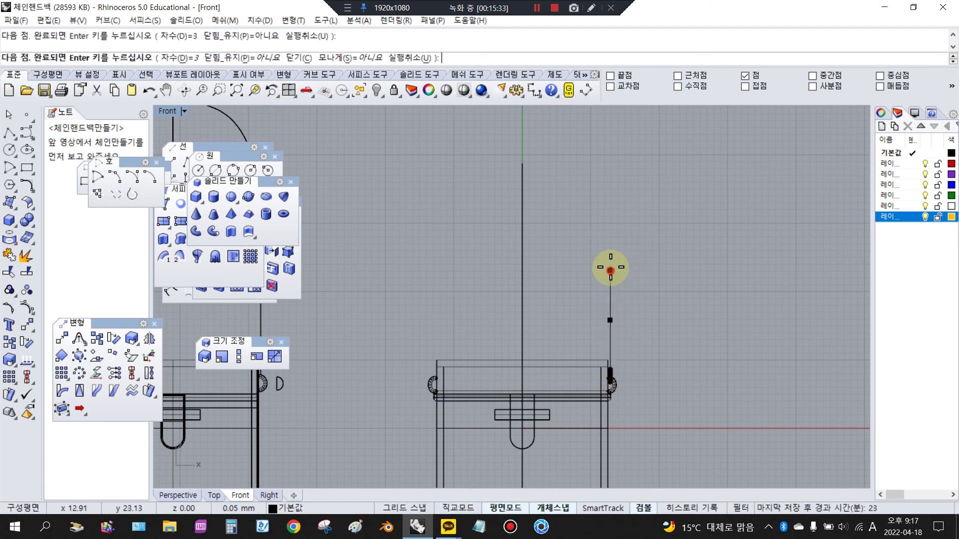
pyautogui.click(610, 227)
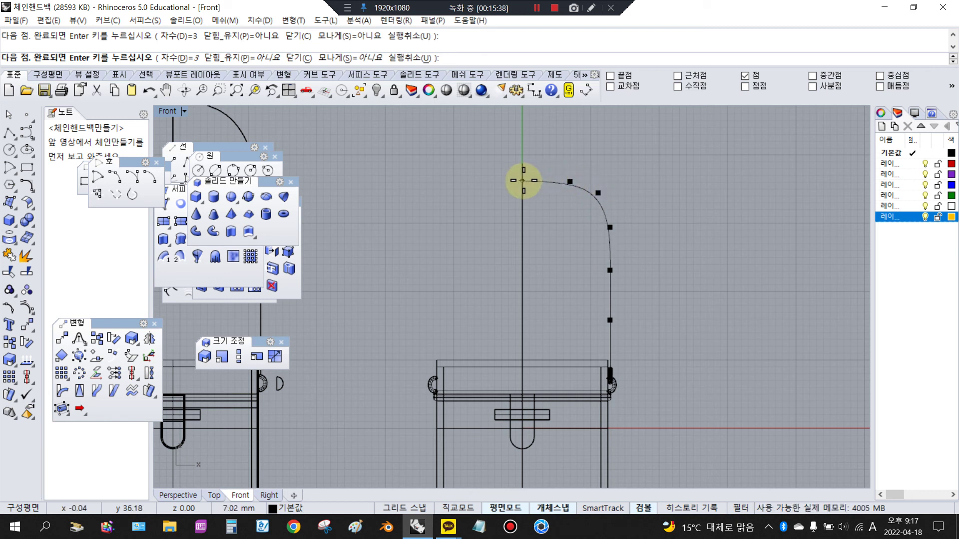
pyautogui.click(685, 76)
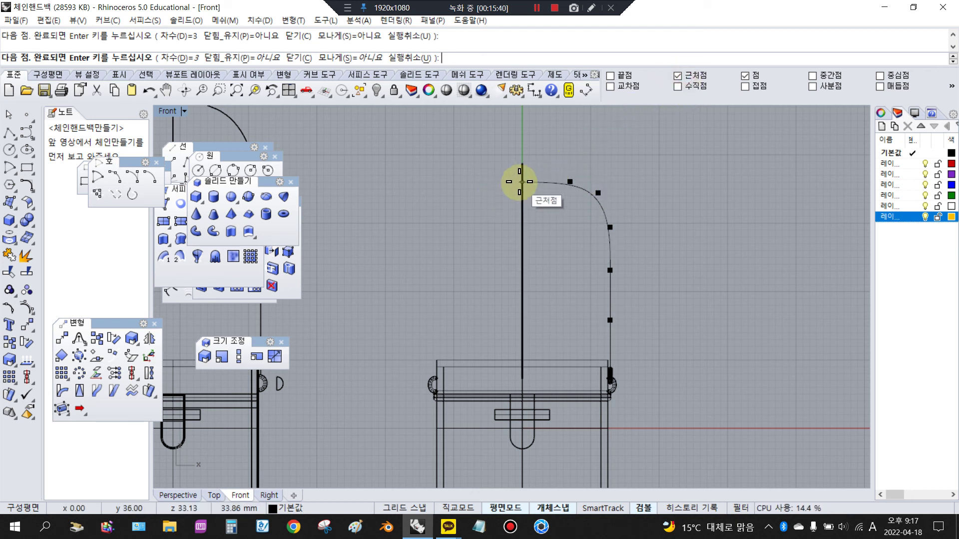
pyautogui.click(522, 179)
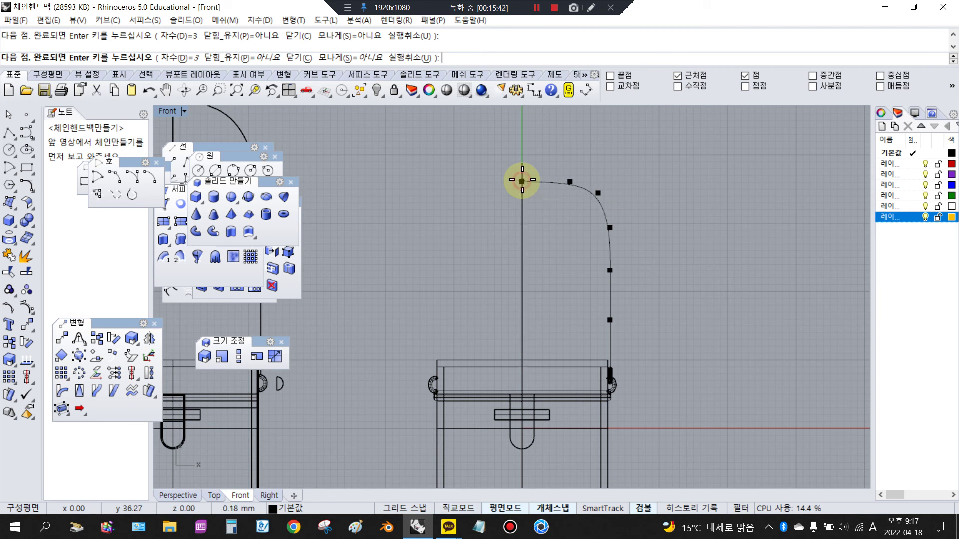
pyautogui.press('Return')
# Try to reshape the half strap curve's upper corner by shifting its two shoulder control points toward the axis.
pyautogui.click(572, 183)
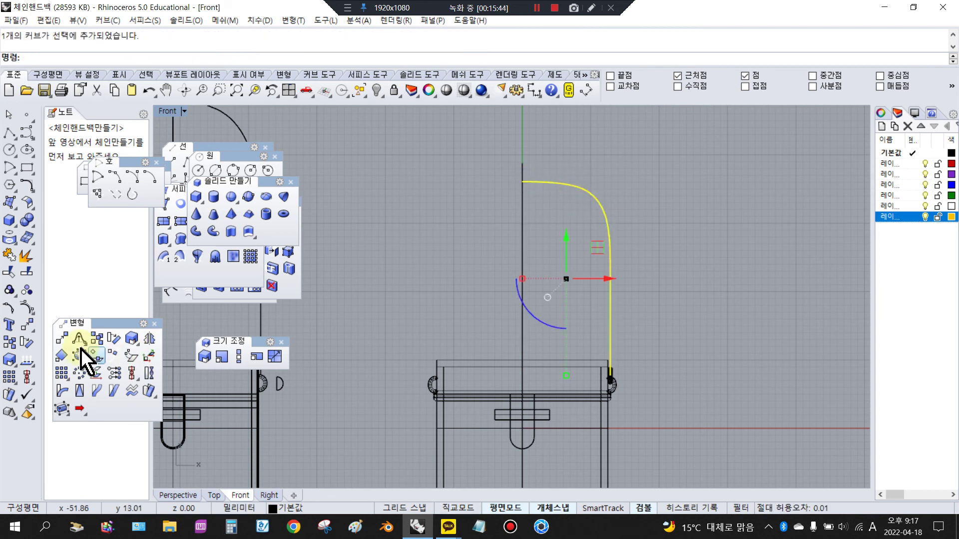
pyautogui.click(30, 303)
pyautogui.click(568, 183)
pyautogui.moveTo(598, 182)
pyautogui.mouseDown()
pyautogui.moveTo(590, 180)
pyautogui.moveTo(611, 202)
pyautogui.moveTo(608, 193)
pyautogui.mouseUp()
pyautogui.click(598, 192)
pyautogui.click(642, 207)
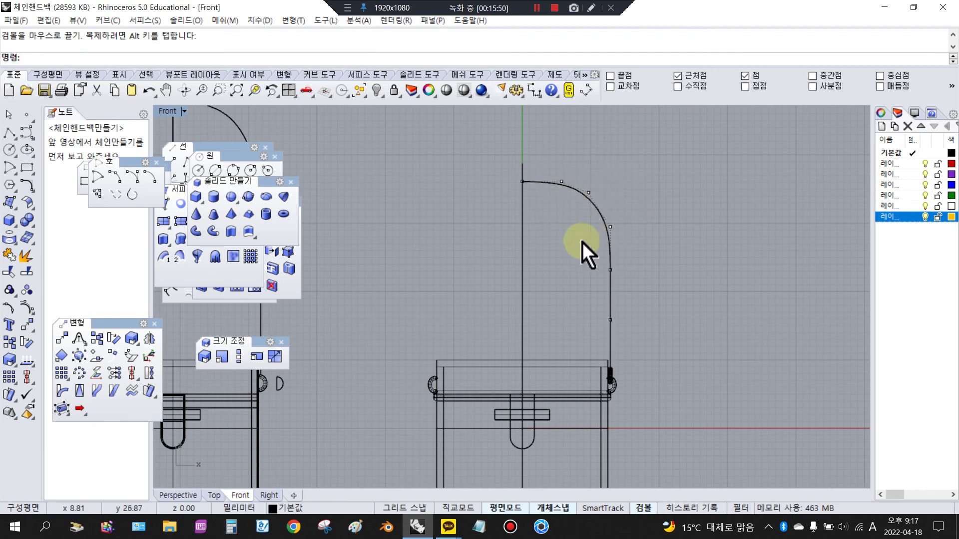
pyautogui.hotkey('ctrl', 'z')
pyautogui.moveTo(624, 193); pyautogui.dragTo(619, 191)
# Mirror the half strap curve across the vertical axis and join both halves into one arch.
pyautogui.click(603, 205)
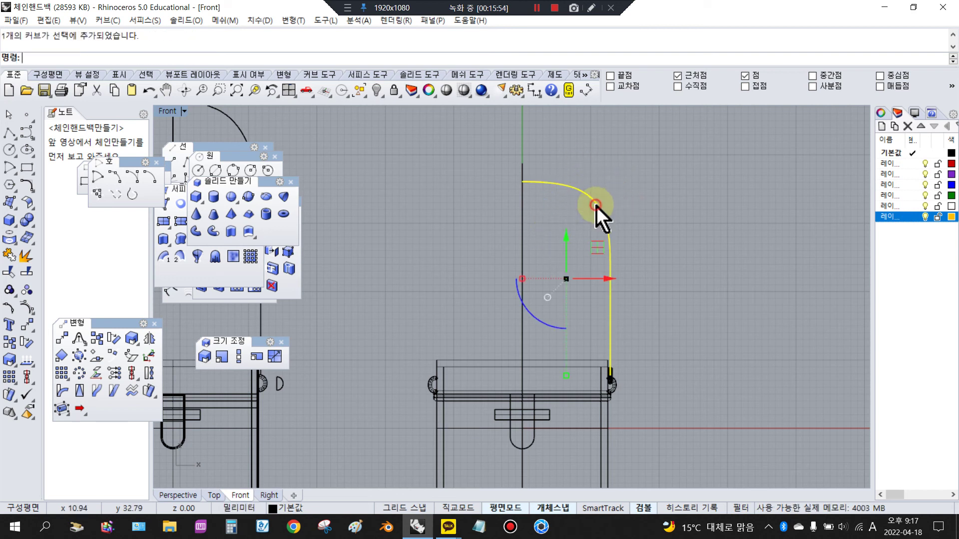
pyautogui.click(148, 340)
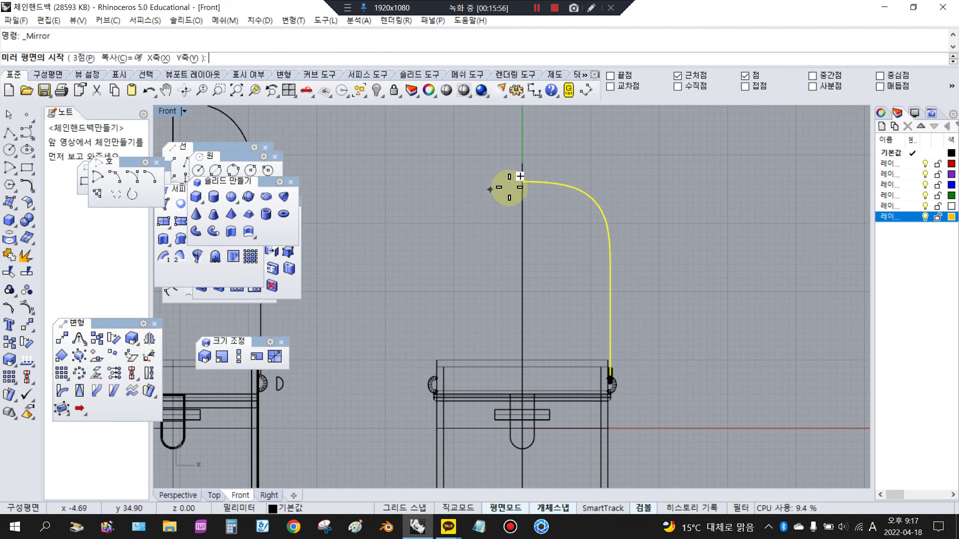
pyautogui.click(522, 195)
pyautogui.click(497, 192)
pyautogui.keyDown('shift'); pyautogui.click(546, 190); pyautogui.keyUp('shift')
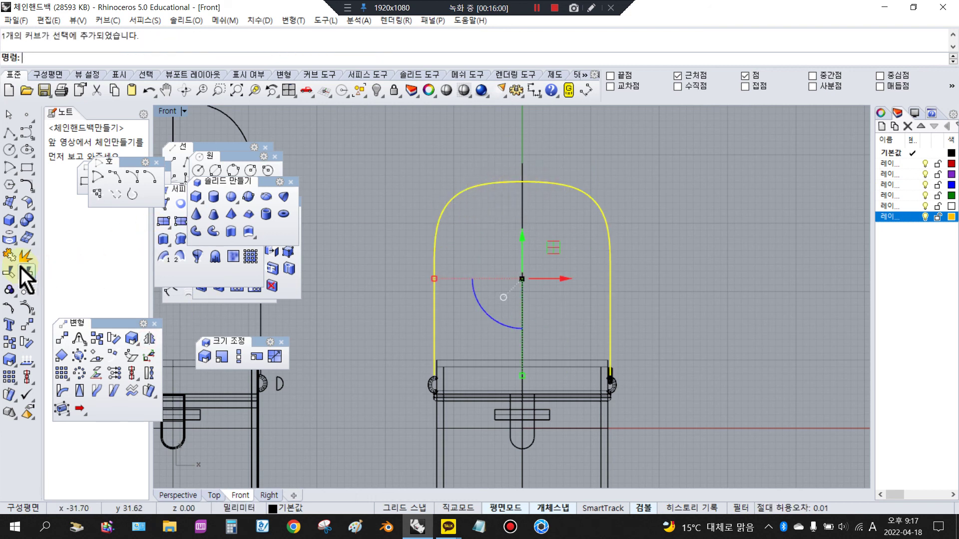
pyautogui.click(10, 256)
pyautogui.click(424, 140)
# Array the chain link along the arched strap curve with 70 items in freeform orientation.
pyautogui.scroll(4, 609, 367)
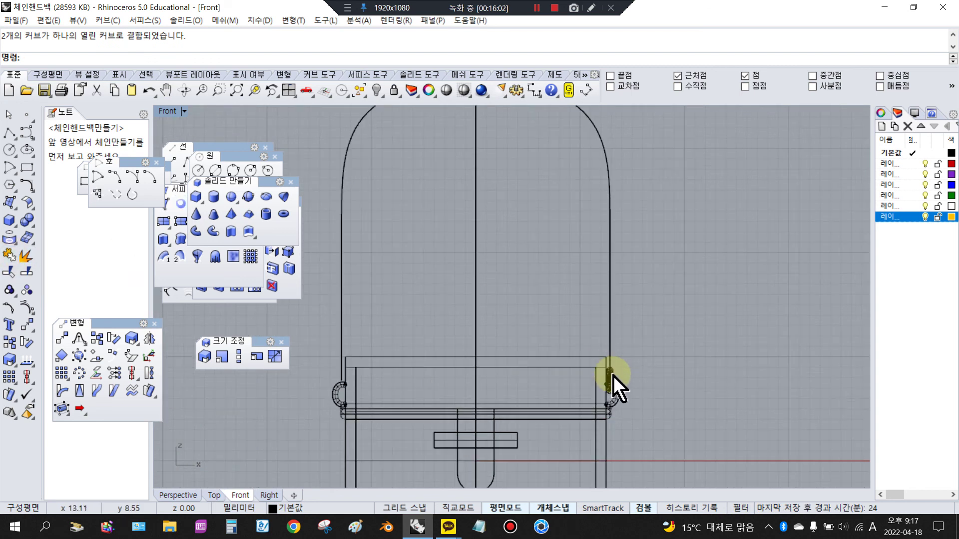
pyautogui.click(612, 376)
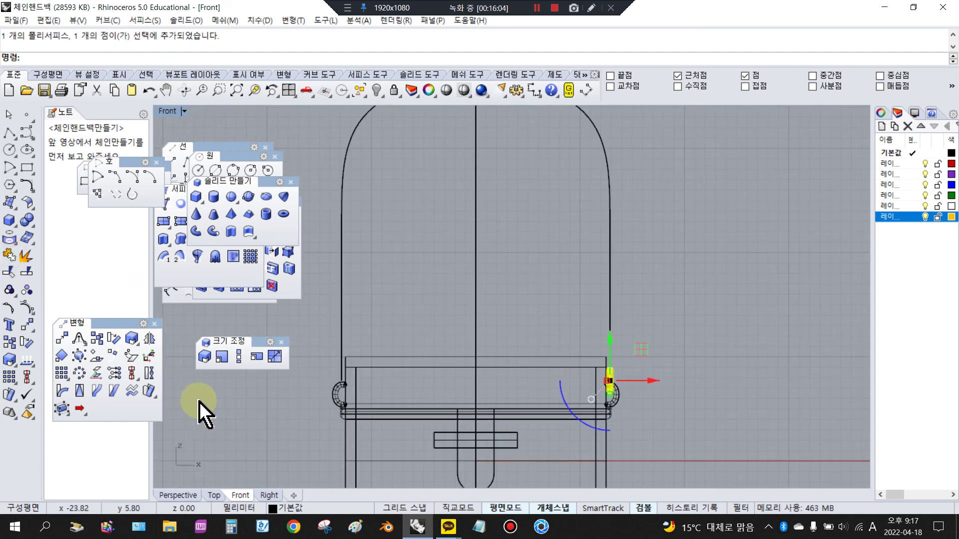
pyautogui.click(16, 381)
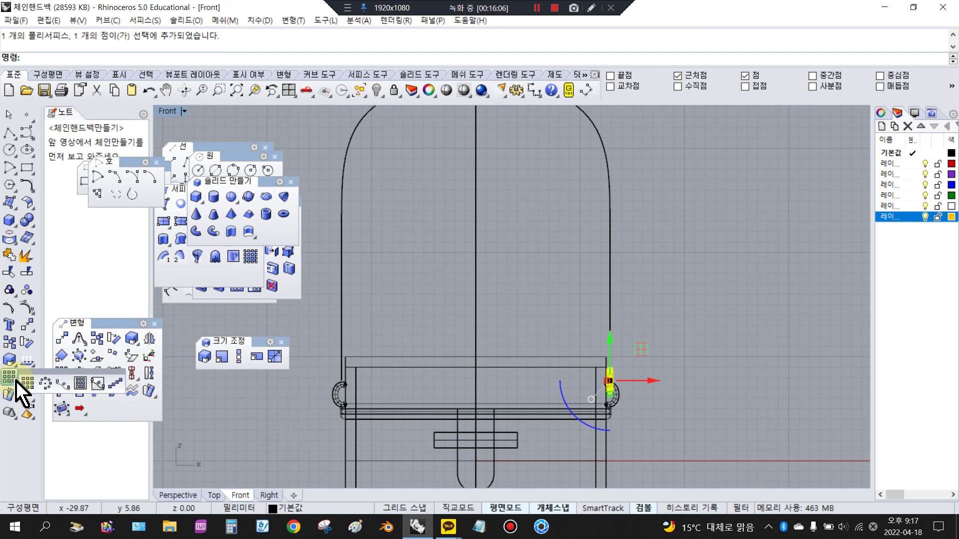
pyautogui.moveTo(25, 375); pyautogui.dragTo(229, 353)
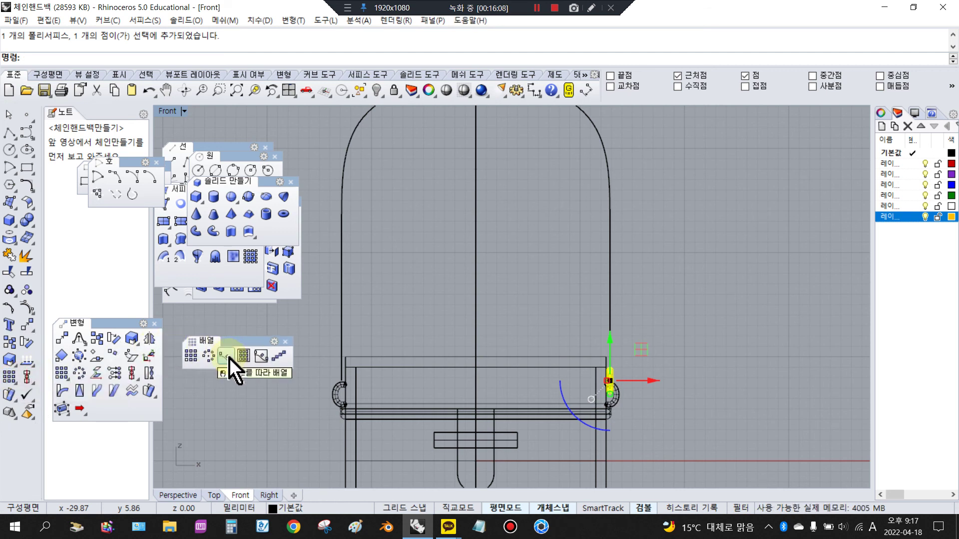
pyautogui.click(229, 357)
pyautogui.click(229, 356)
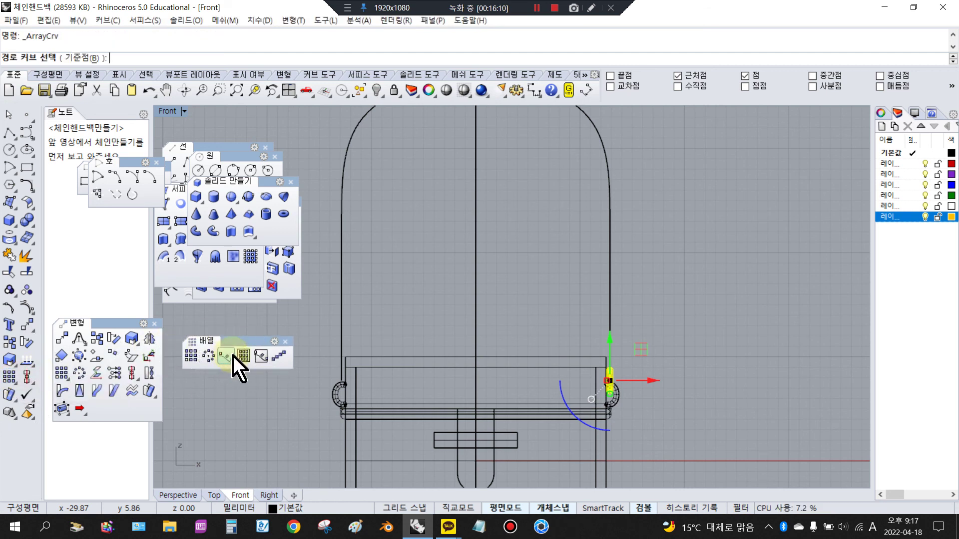
pyautogui.click(599, 136)
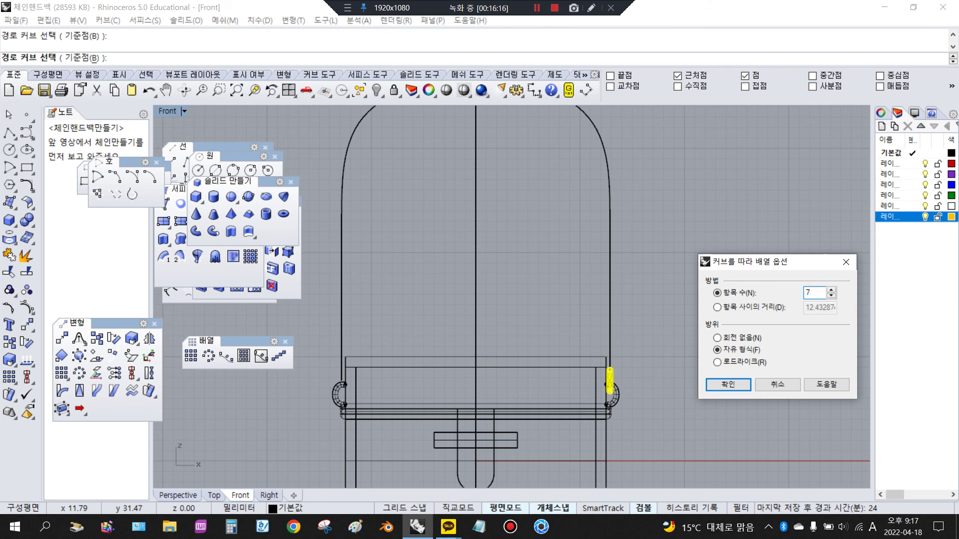
pyautogui.write('70')
pyautogui.press('Return')
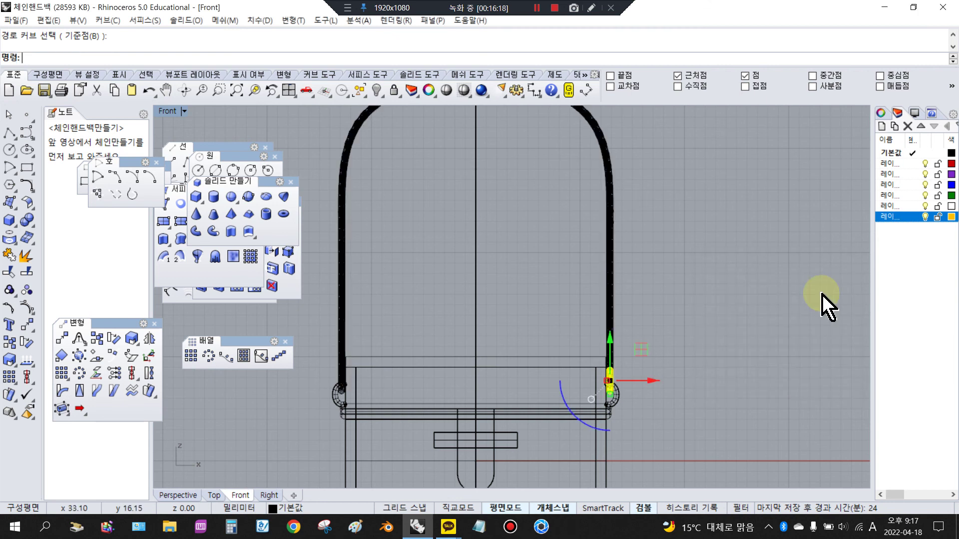
# Check the spacing of the arrayed chain links up close in the perspective view and undo the array.
pyautogui.doubleClick(167, 112)
pyautogui.scroll(5, 689, 190)
pyautogui.scroll(1, 675, 189)
pyautogui.scroll(-1, 685, 182)
pyautogui.click(764, 153)
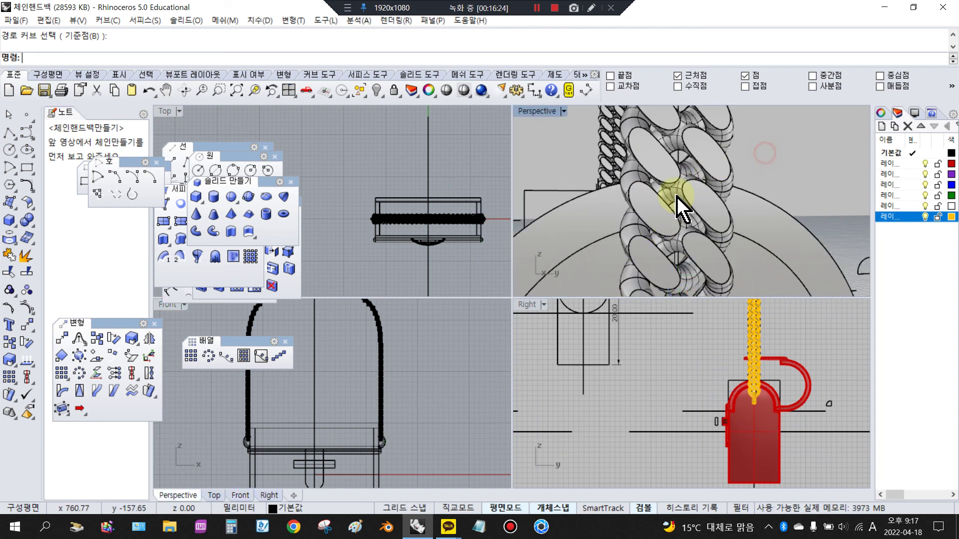
pyautogui.scroll(2, 691, 205)
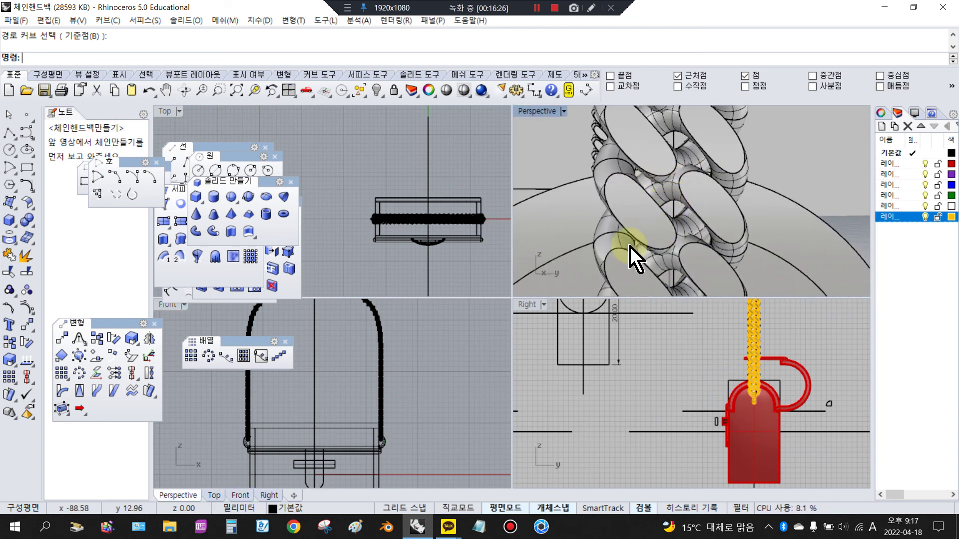
pyautogui.hotkey('ctrl', 'z')
# Array the chain link along the strap curve again with a smaller number of items in freeform orientation.
pyautogui.scroll(3, 367, 442)
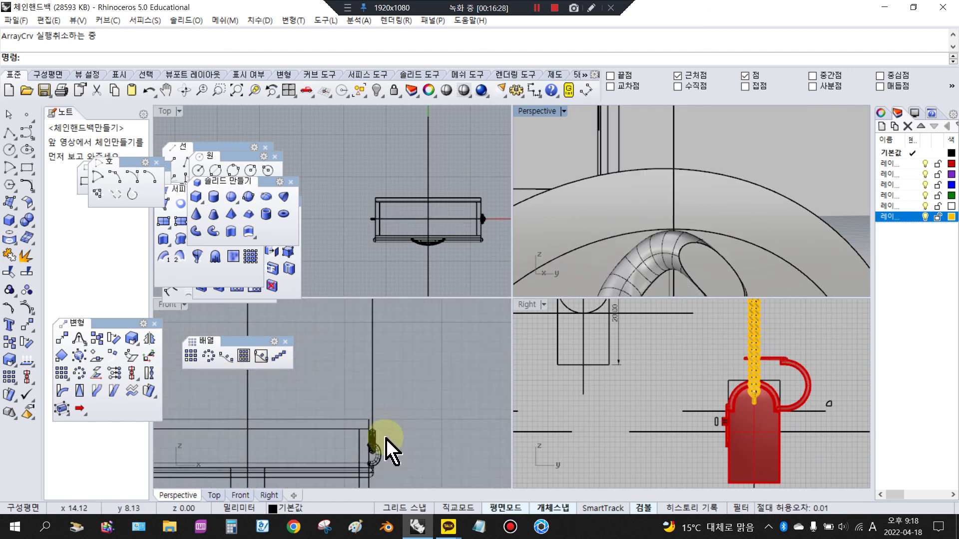
pyautogui.click(368, 442)
pyautogui.rightClick(385, 394)
pyautogui.click(368, 375)
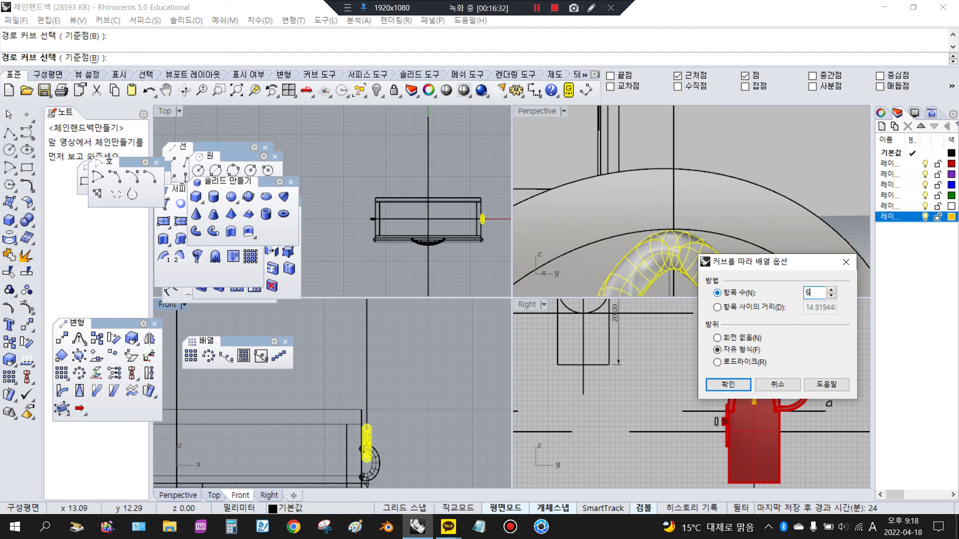
pyautogui.press('Return')
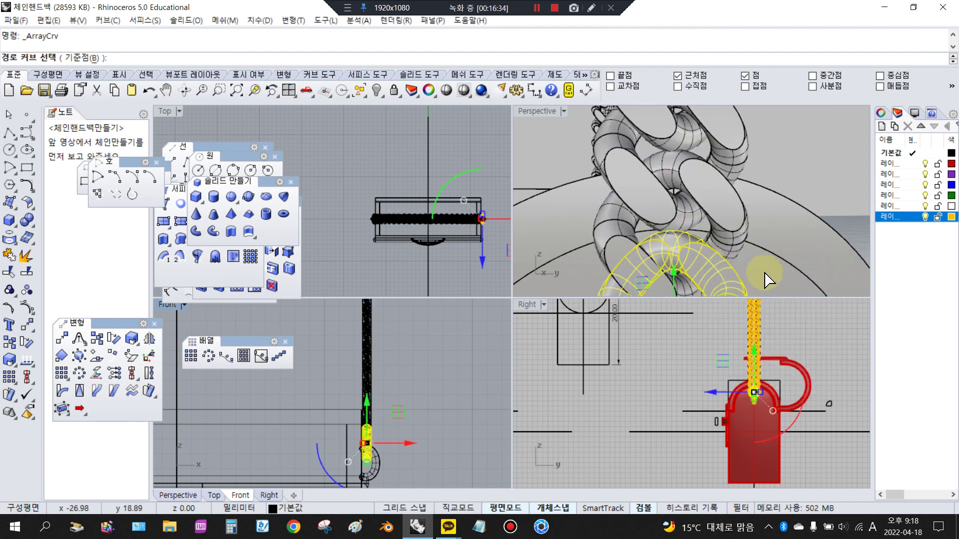
# Inspect closely how neighbouring links overlap in the perspective view and undo this second array.
pyautogui.press('Escape')
pyautogui.moveTo(766, 220); pyautogui.dragTo(738, 223, button='right')
pyautogui.press('Escape')
pyautogui.scroll(6, 630, 172)
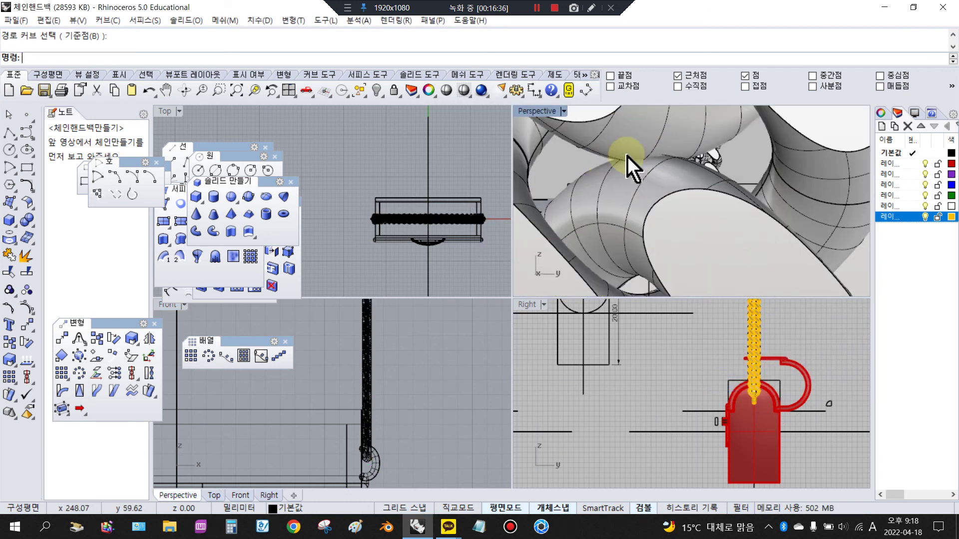
pyautogui.scroll(-2, 697, 170)
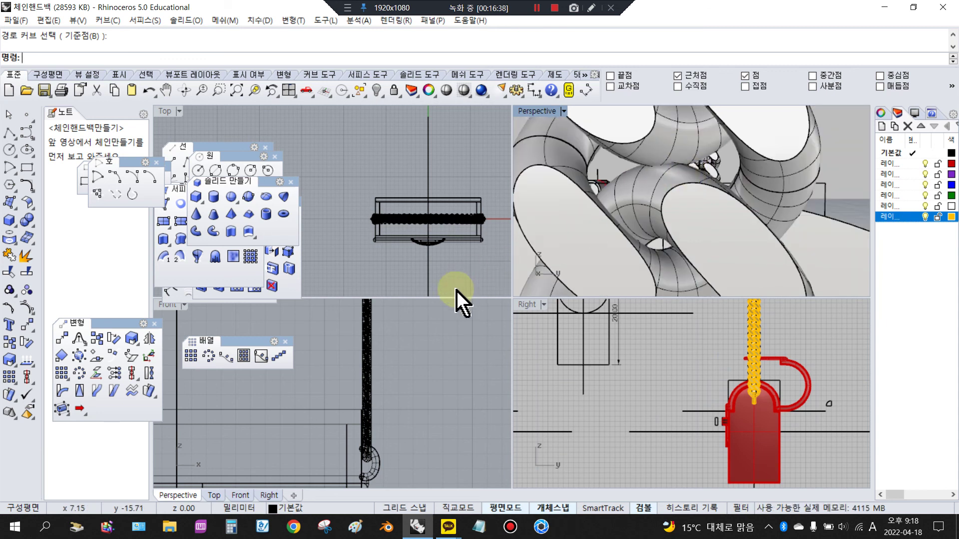
pyautogui.hotkey('ctrl', 'z')
# Array the chain link along the strap curve with 58 items in freeform orientation.
pyautogui.click(370, 442)
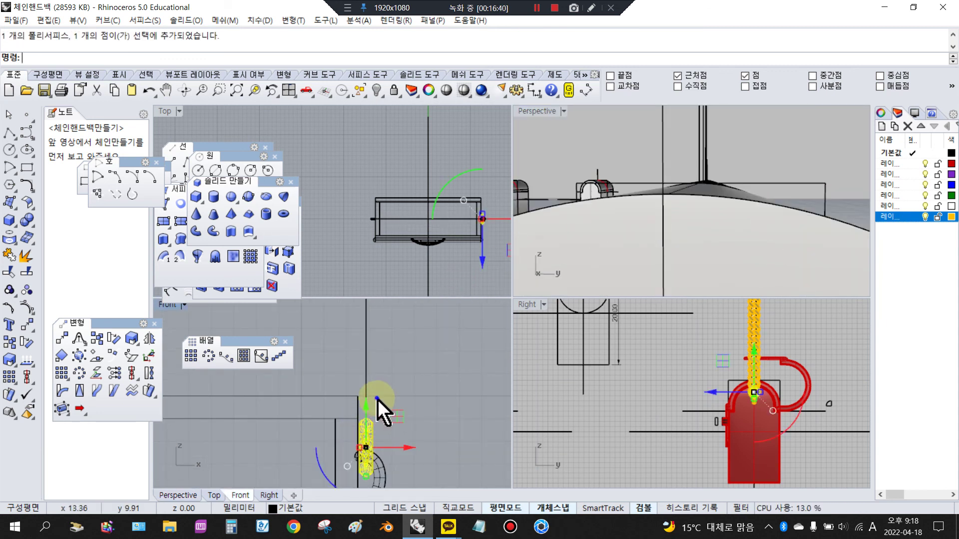
pyautogui.rightClick(377, 399)
pyautogui.click(366, 388)
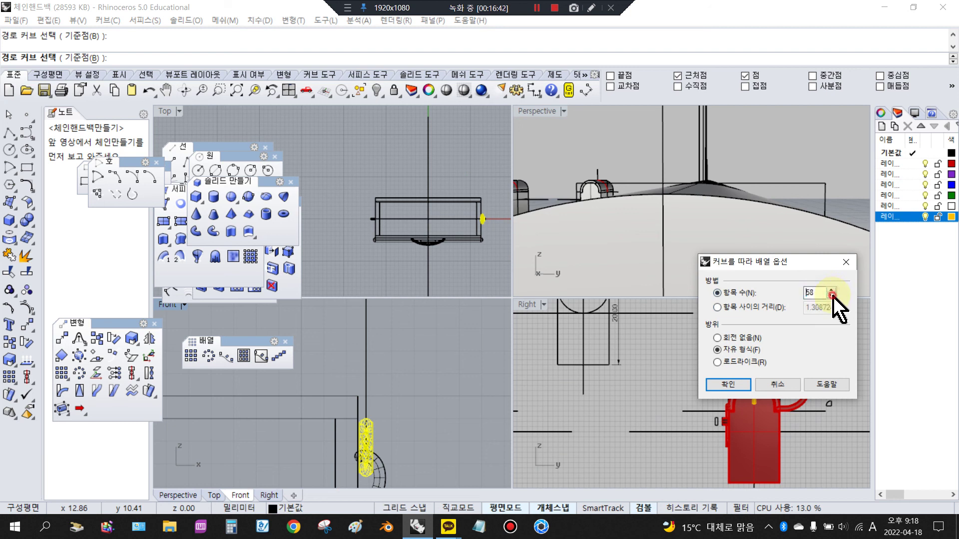
pyautogui.click(738, 385)
# Examine how the links interlock with each other and the side ring, and view all the bags in the maximized perspective view.
pyautogui.scroll(-1, 699, 255)
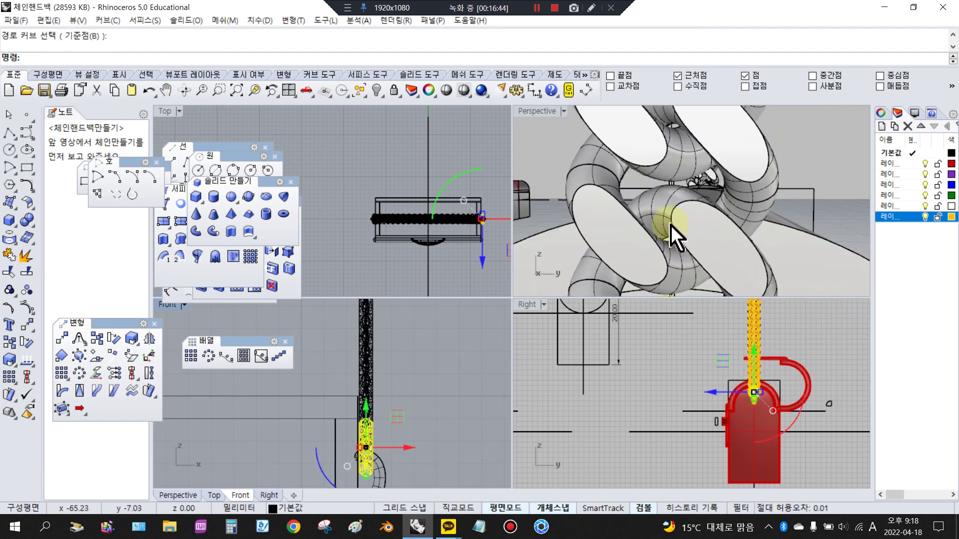
pyautogui.scroll(-2, 679, 232)
pyautogui.scroll(1, 664, 227)
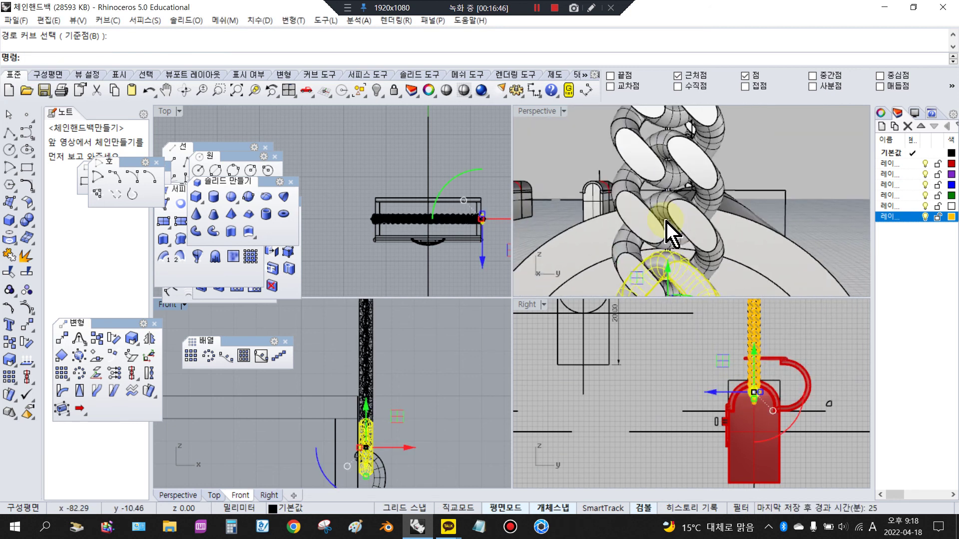
pyautogui.scroll(-3, 669, 240)
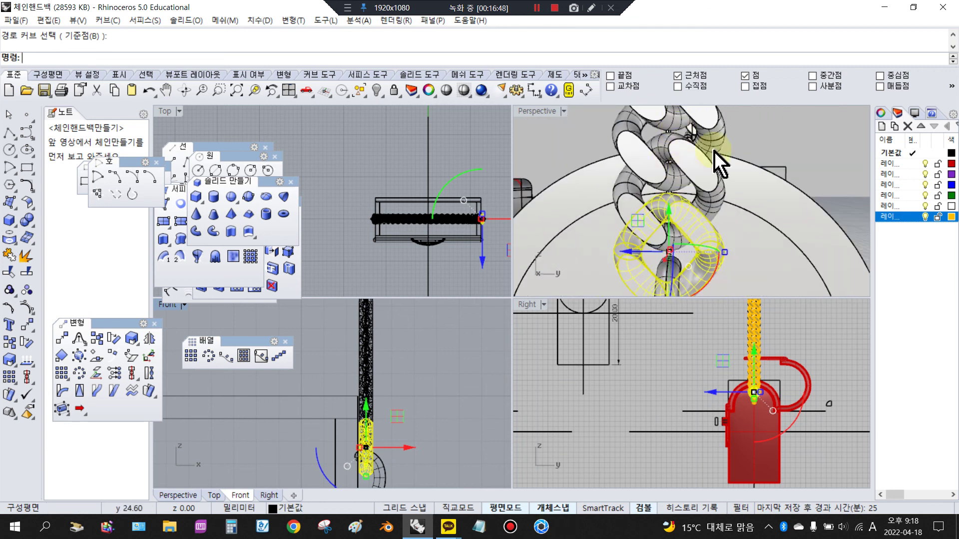
pyautogui.click(771, 124)
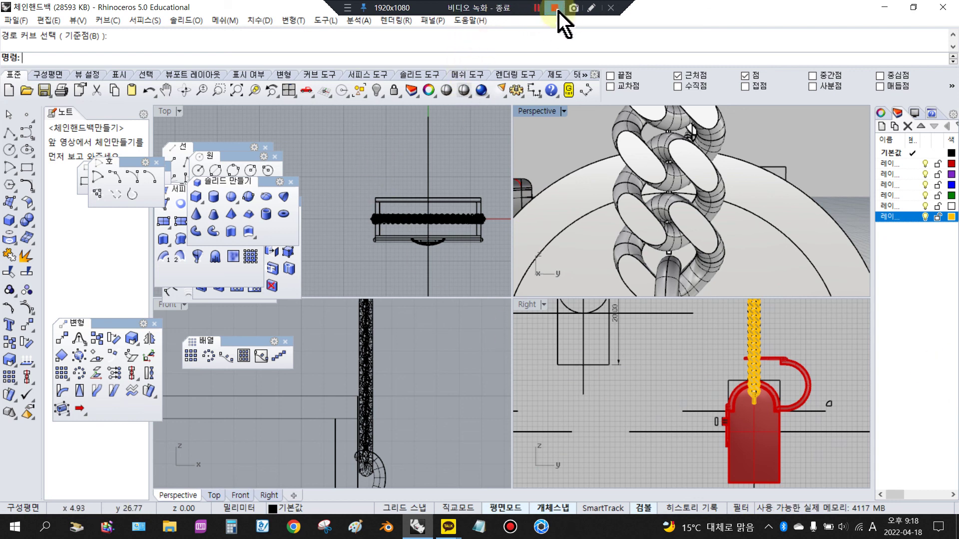
pyautogui.scroll(-4, 459, 344)
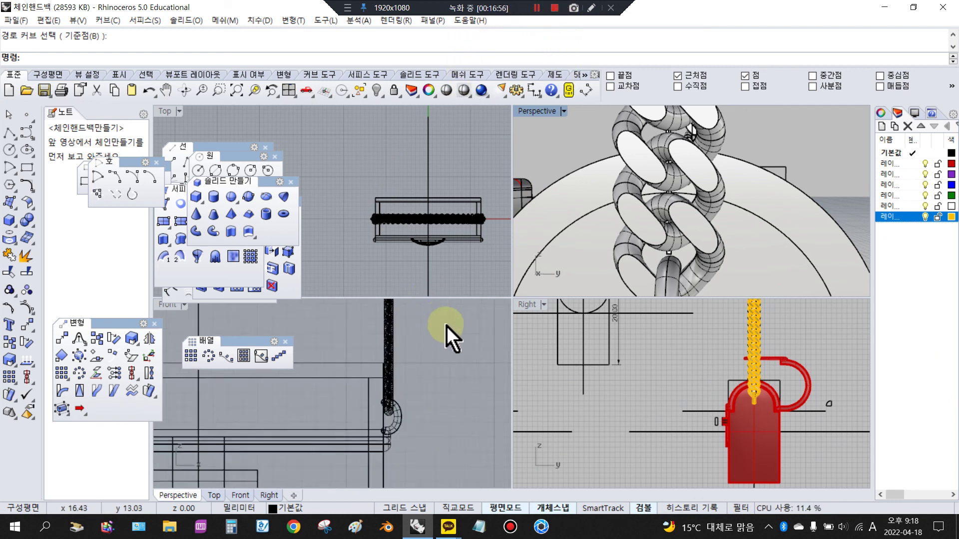
pyautogui.doubleClick(540, 116)
pyautogui.moveTo(535, 124); pyautogui.dragTo(754, 299, button='right')
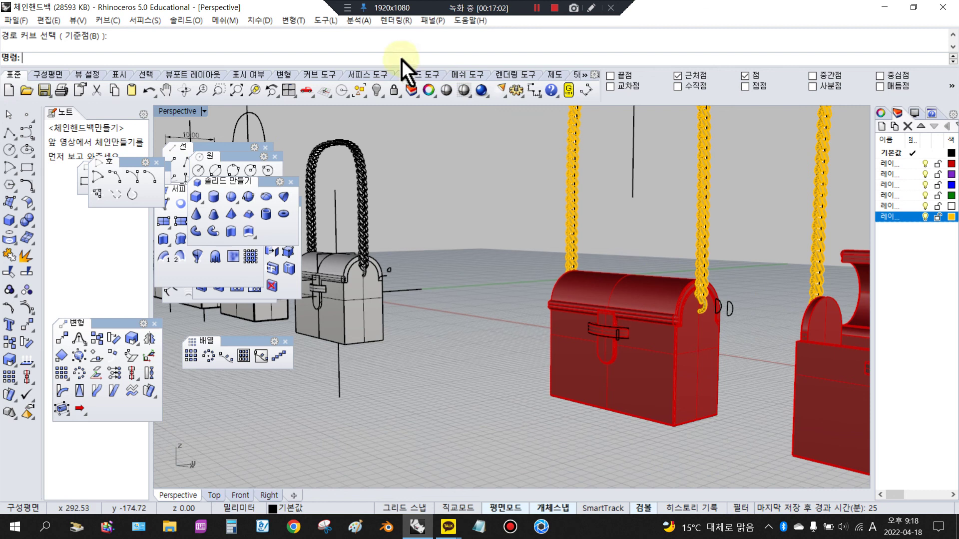
# Select all curves in the model, hide them, and preview the bags with Shade.
pyautogui.click(358, 95)
pyautogui.click(430, 164)
pyautogui.click(376, 91)
pyautogui.click(446, 92)
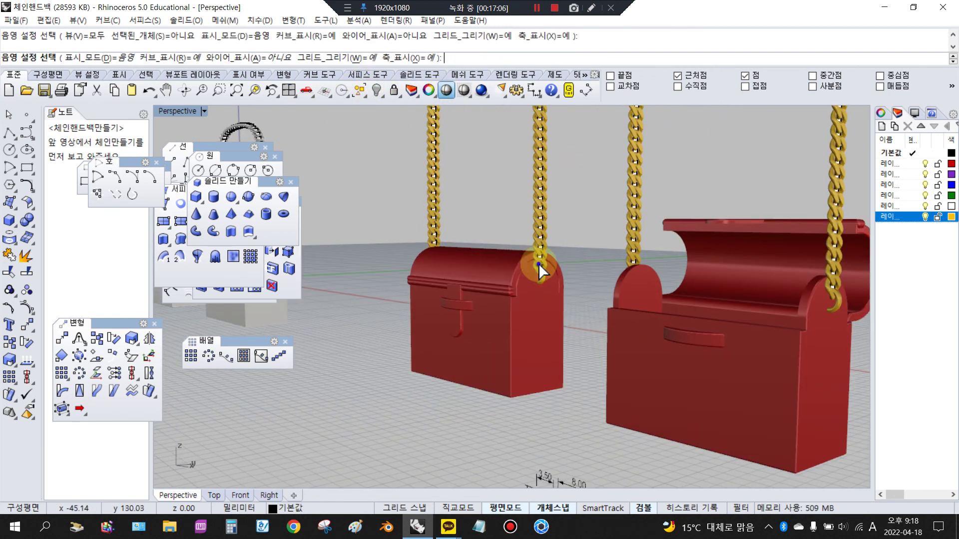
# Leave the shaded preview, select all point objects in the model and hide them.
pyautogui.click(360, 92)
pyautogui.click(423, 148)
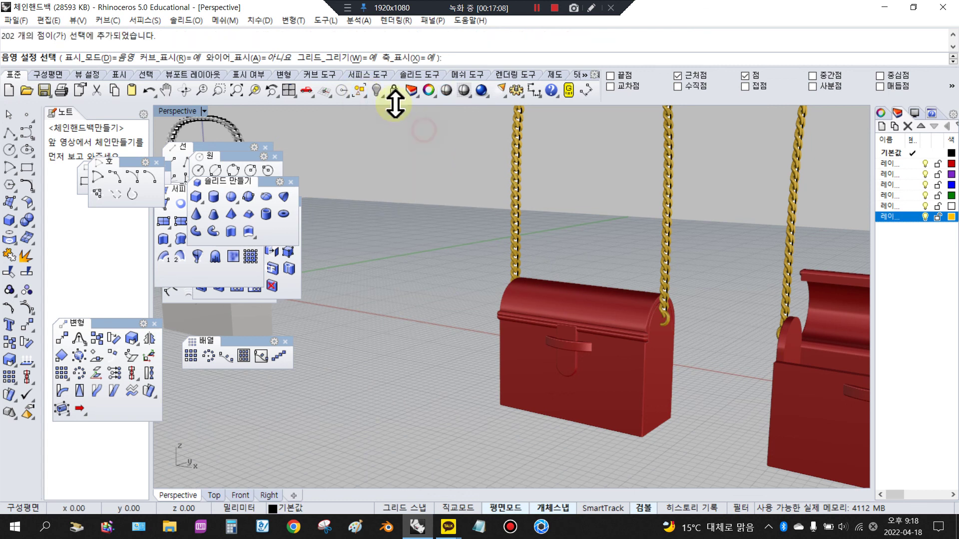
pyautogui.press('Escape')
pyautogui.click(360, 91)
pyautogui.click(415, 130)
pyautogui.click(376, 91)
# Preview the closed and open handbags with their chain straps using Shade in the perspective view.
pyautogui.scroll(-3, 426, 235)
pyautogui.moveTo(541, 265); pyautogui.dragTo(606, 332, button='right')
pyautogui.scroll(3, 611, 324)
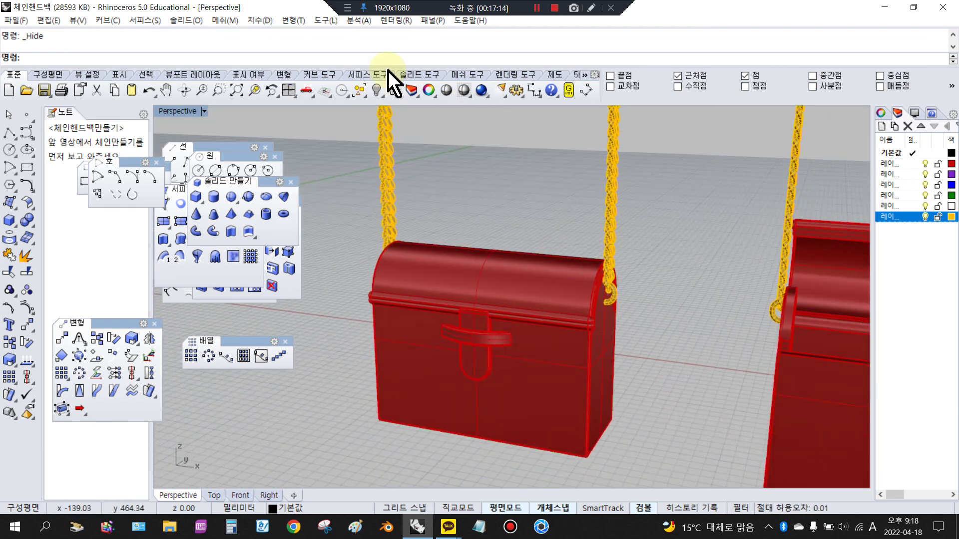
pyautogui.click(447, 91)
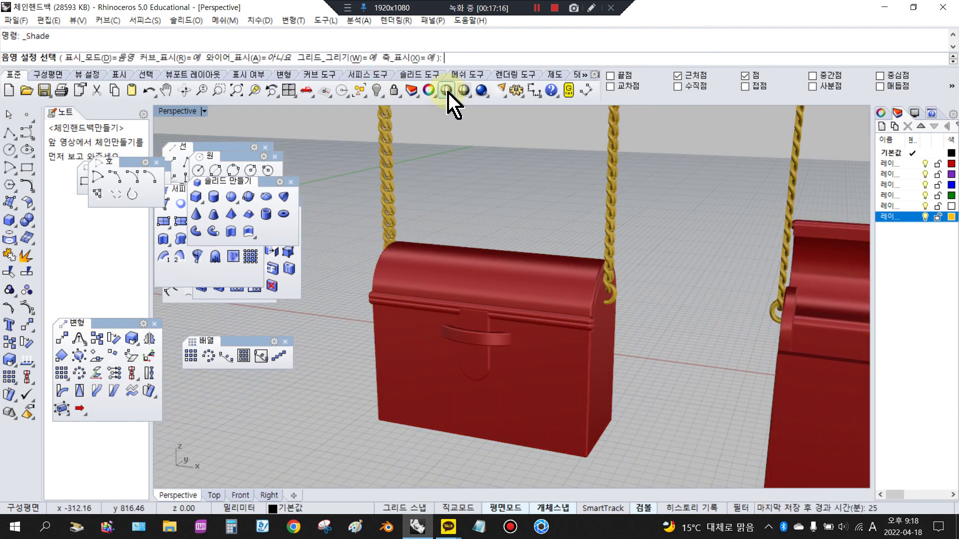
pyautogui.scroll(-5, 424, 256)
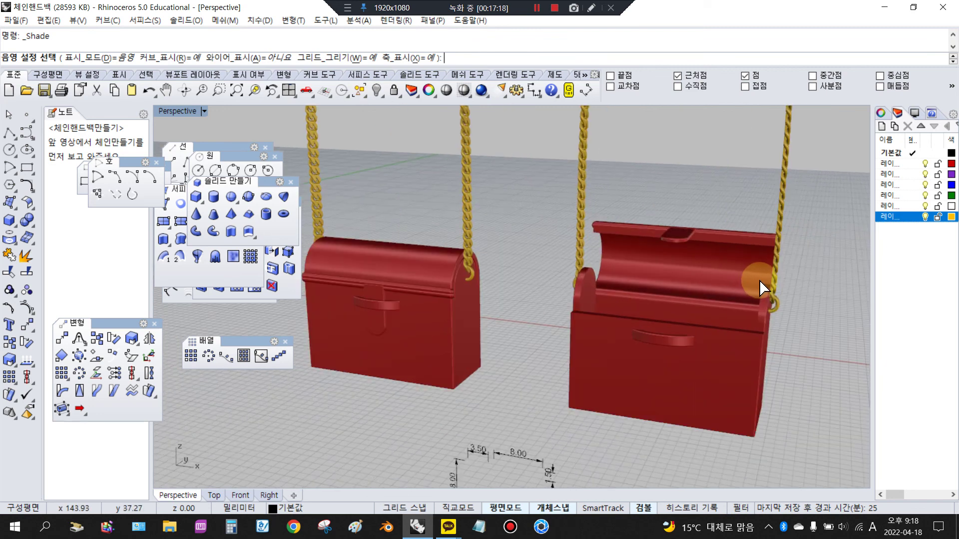